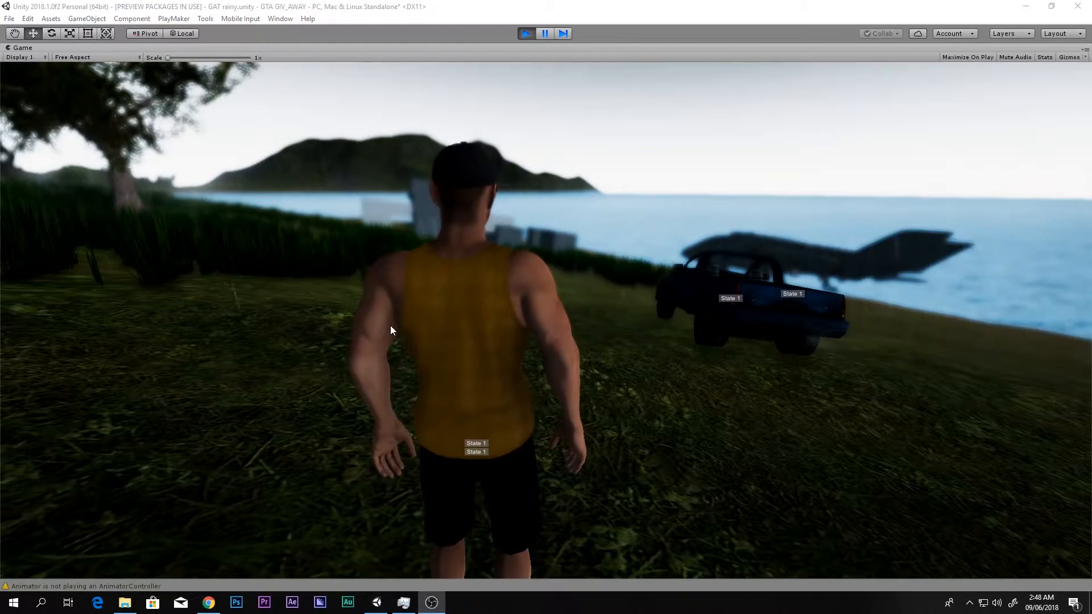
- Test the running rainy scene by walking and jumping the character across the grass to the grey cubes
{"action": "left_click", "coordinate": [402, 315]}
{"action": "key", "text": "w"}
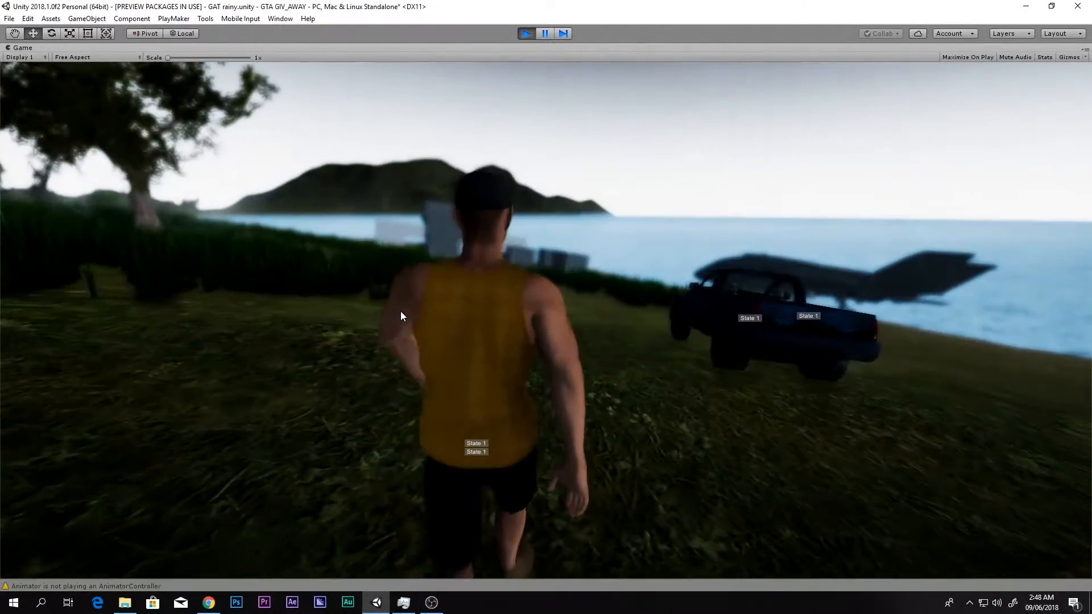
{"action": "key", "text": "w"}
{"action": "key", "text": "space"}
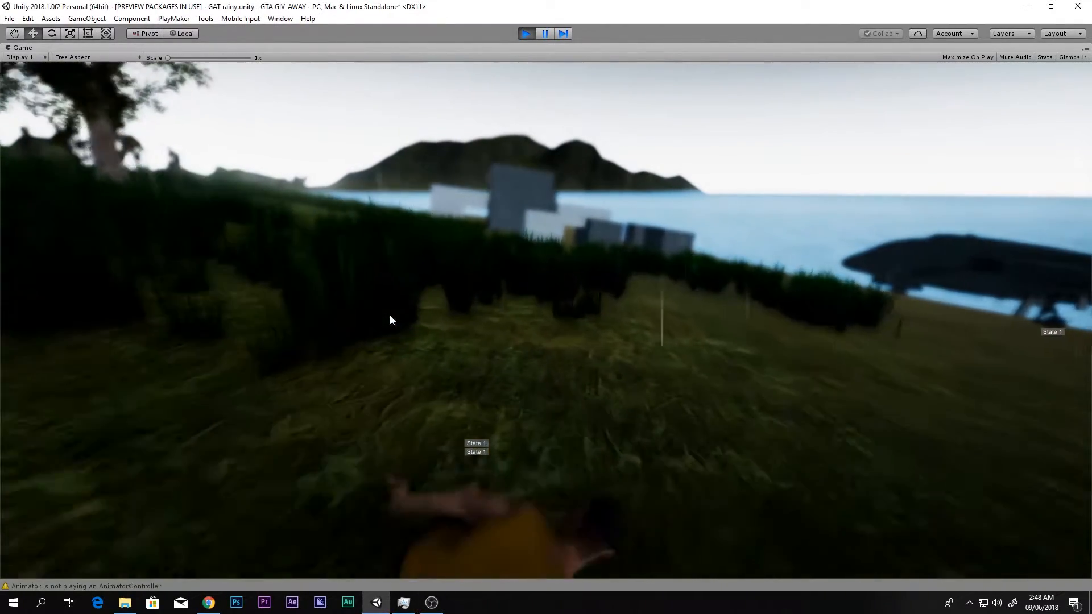
{"action": "key", "text": "a"}
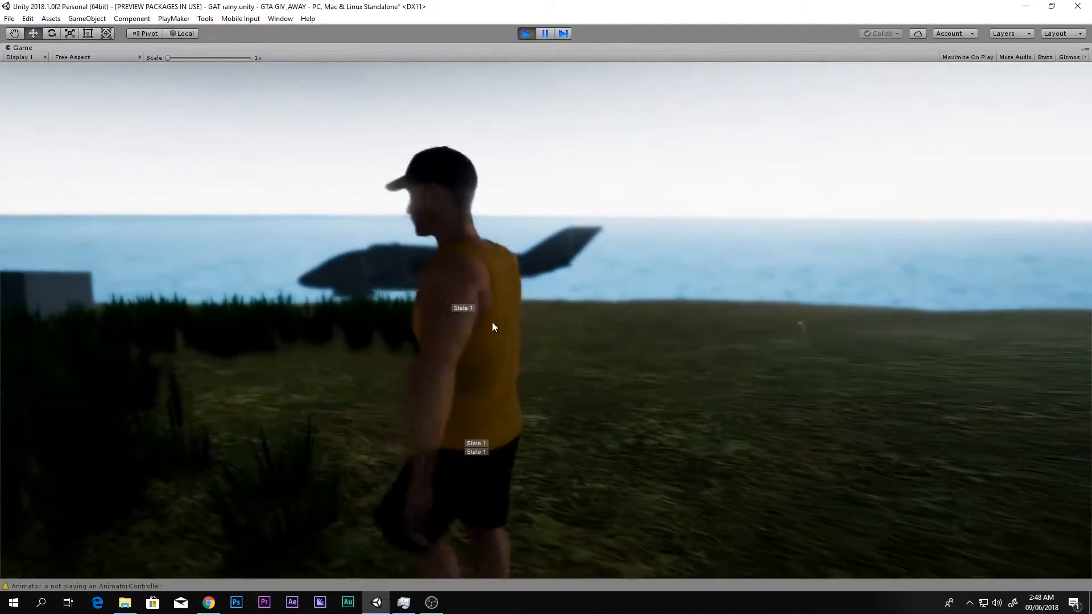
{"action": "key", "text": "w"}
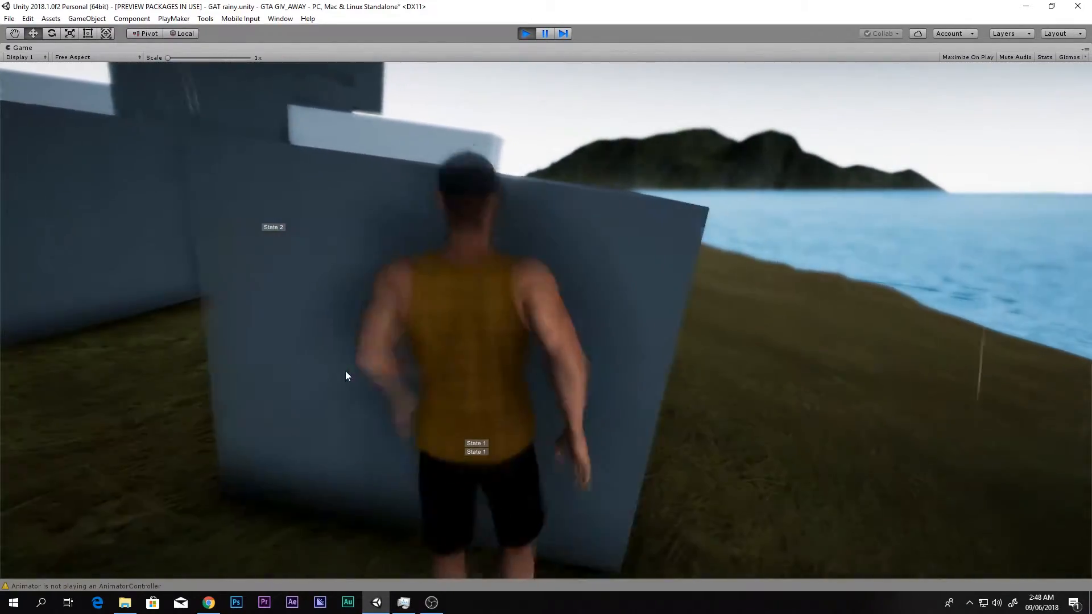
- Jump the character up and over the stacked grey cubes to test the parkour movement
{"action": "key", "text": "space"}
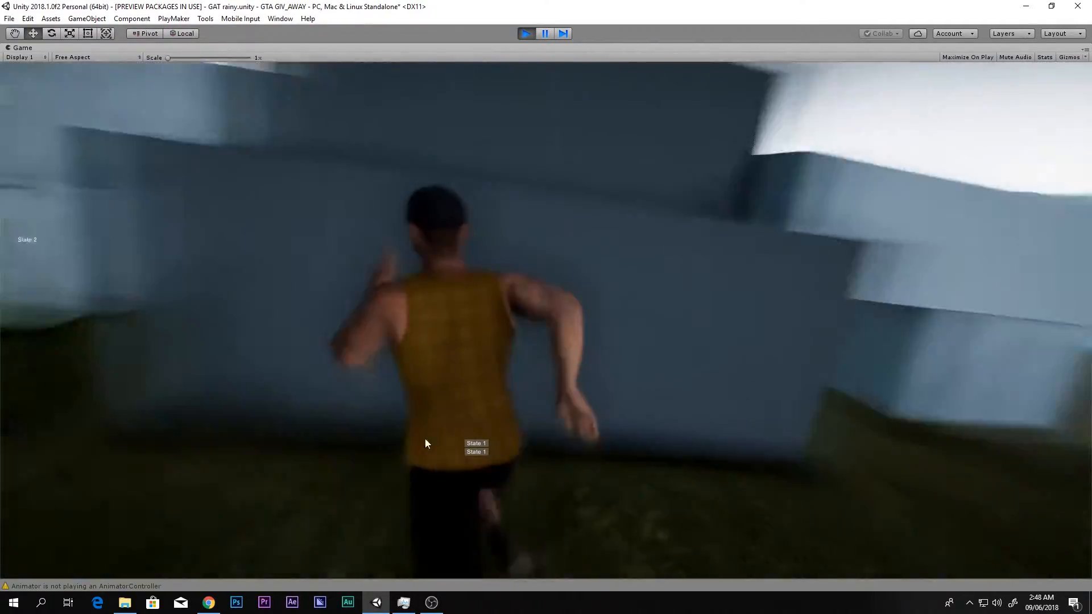
{"action": "key", "text": "space"}
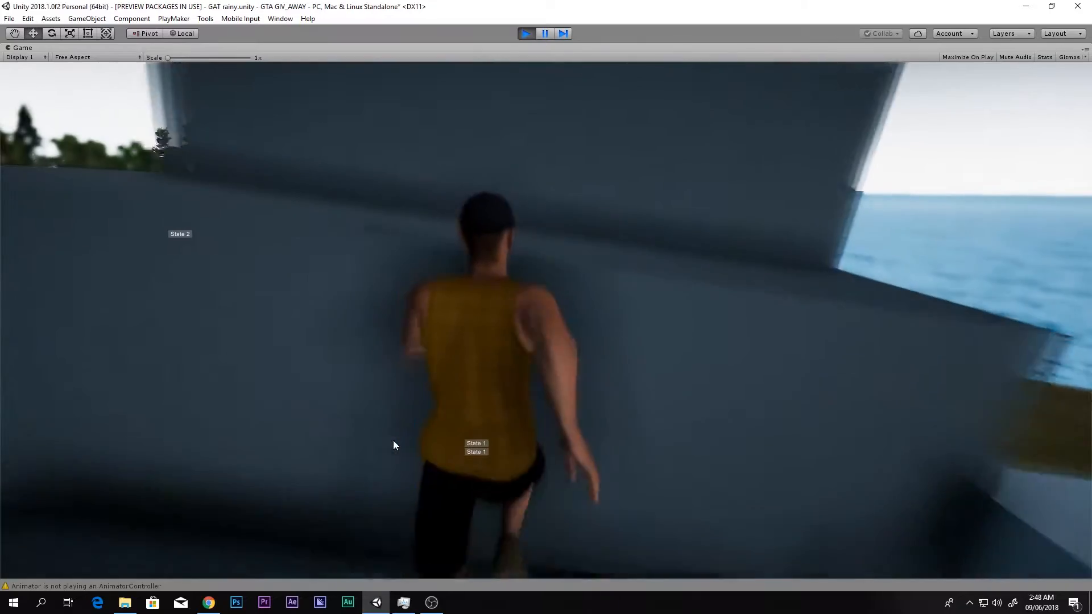
{"action": "key", "text": "space"}
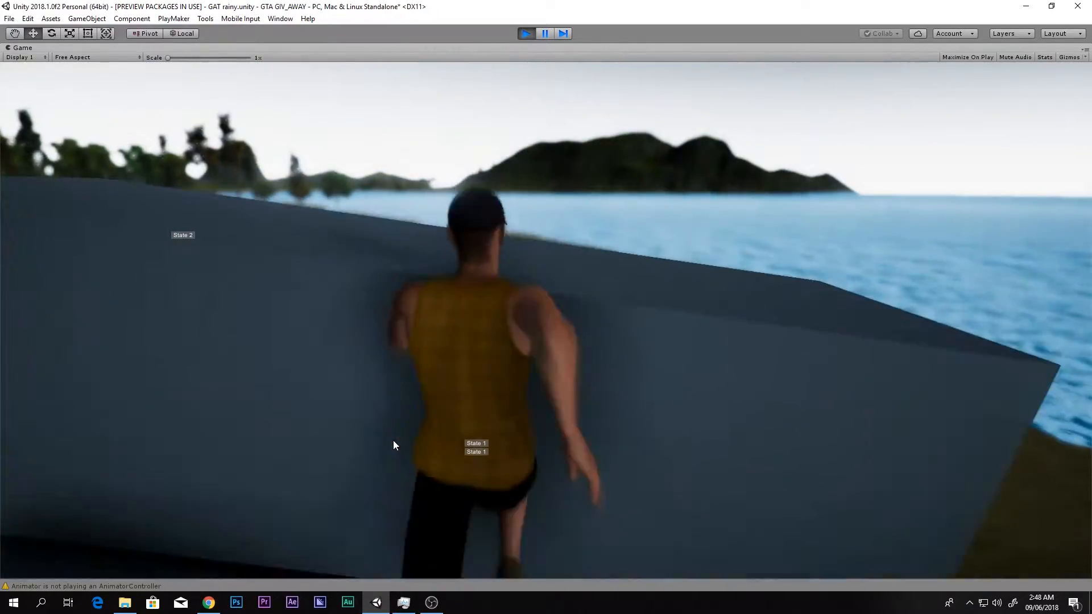
{"action": "key", "text": "space"}
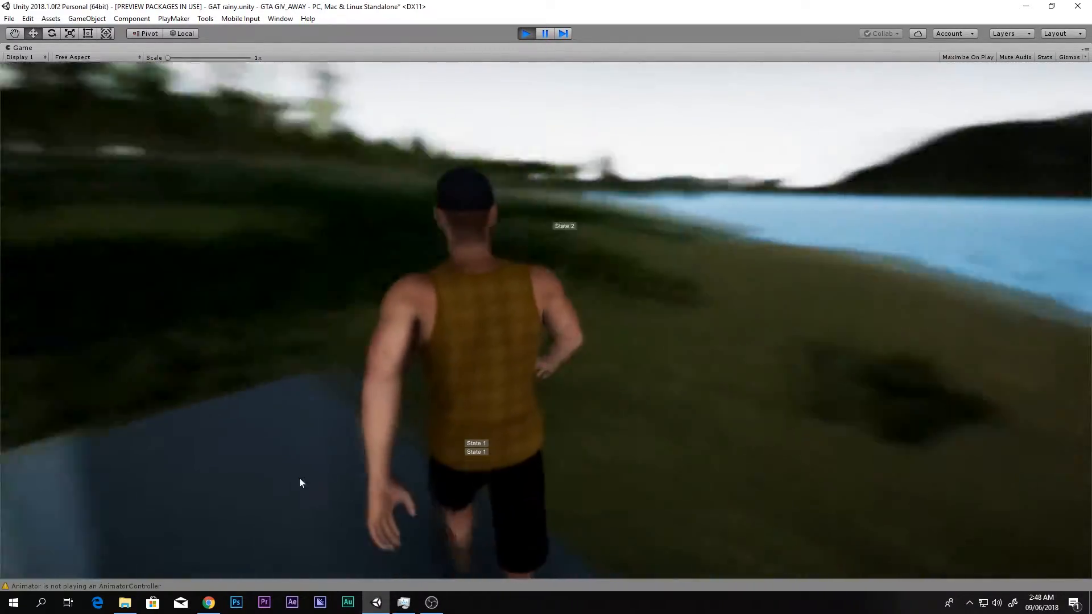
- Run the character around the grey cubes and equip the rifle, viewing him from the front
{"action": "key", "text": "w"}
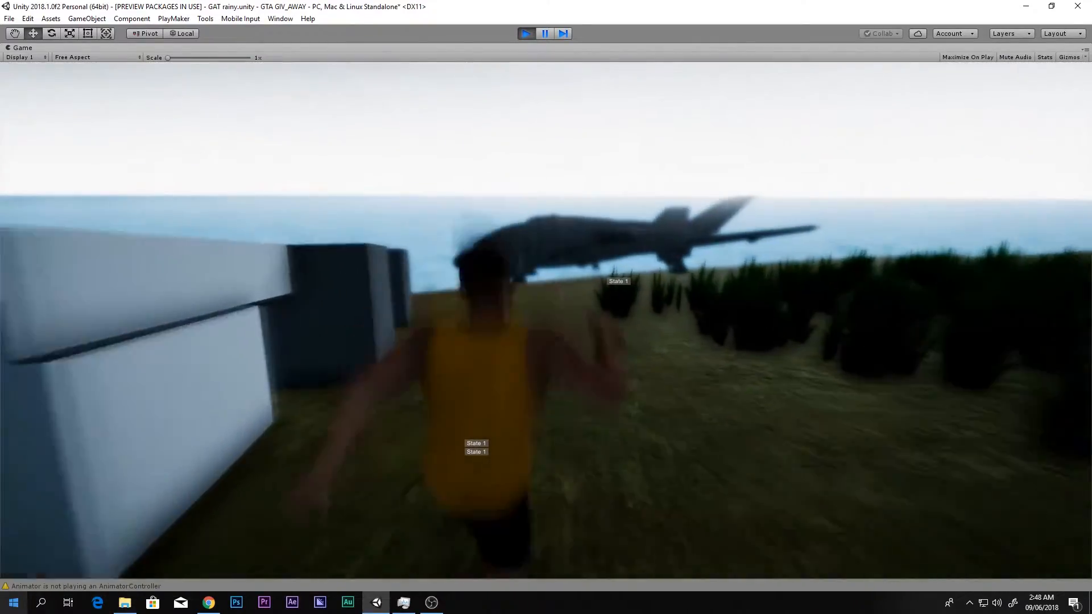
{"action": "key", "text": "q"}
{"action": "key", "text": "w"}
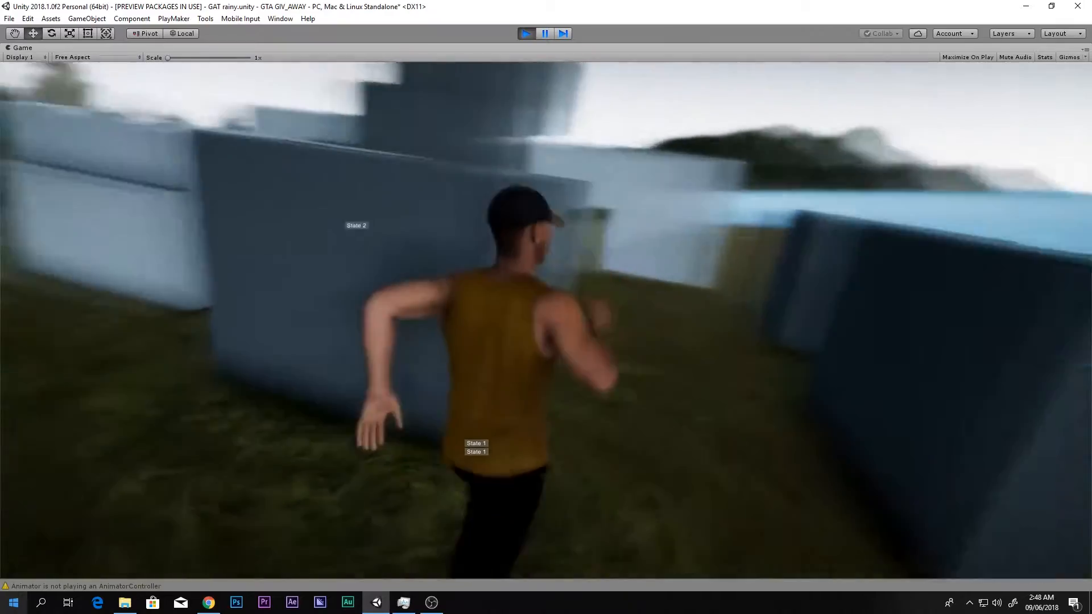
{"action": "key", "text": "q"}
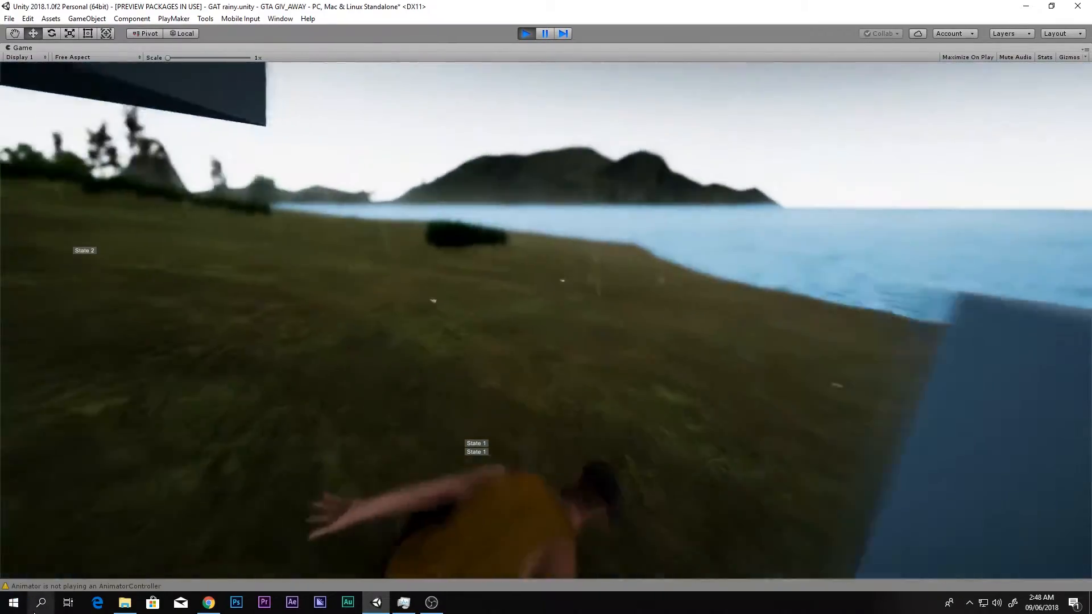
{"action": "key", "text": "1"}
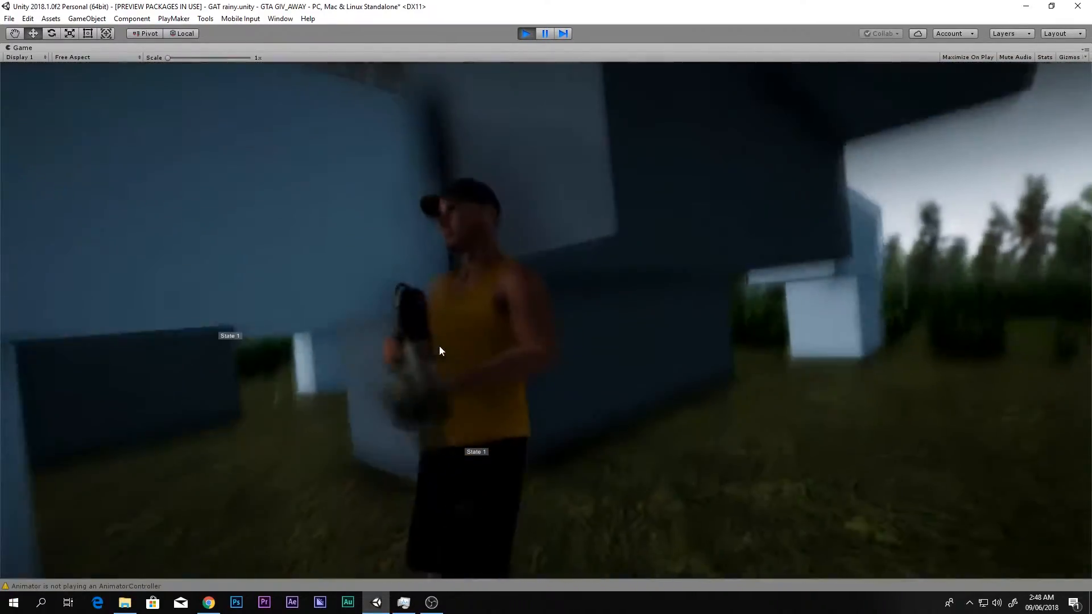
{"action": "right_click_drag", "start_coordinate": [419, 346], "coordinate": [290, 358]}
- Run the character along the shore and past the bushes to the blue pickup truck near the trees
{"action": "key", "text": "w"}
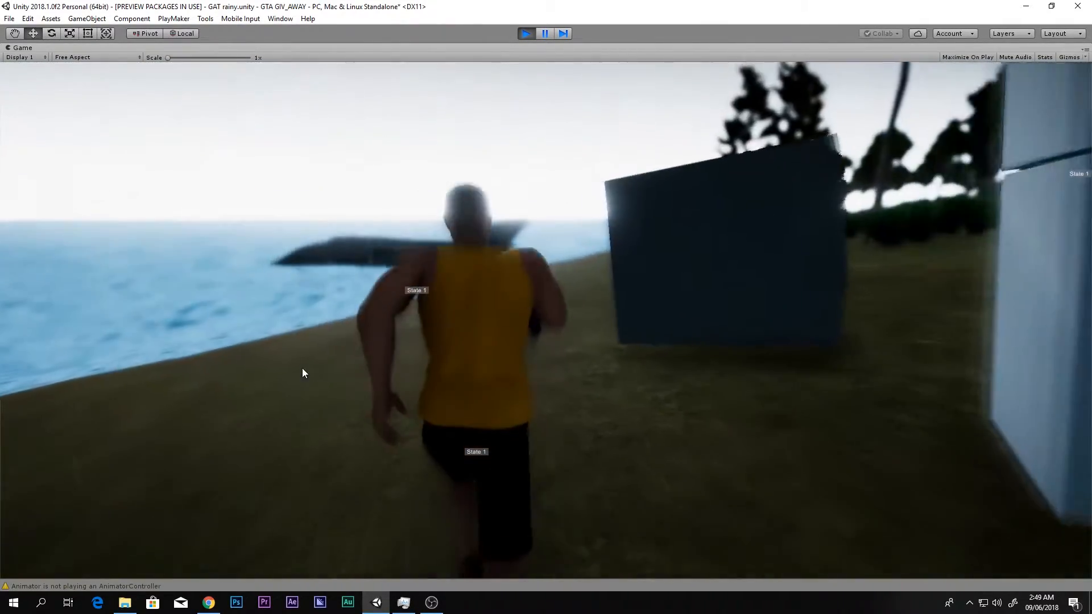
{"action": "key", "text": "w"}
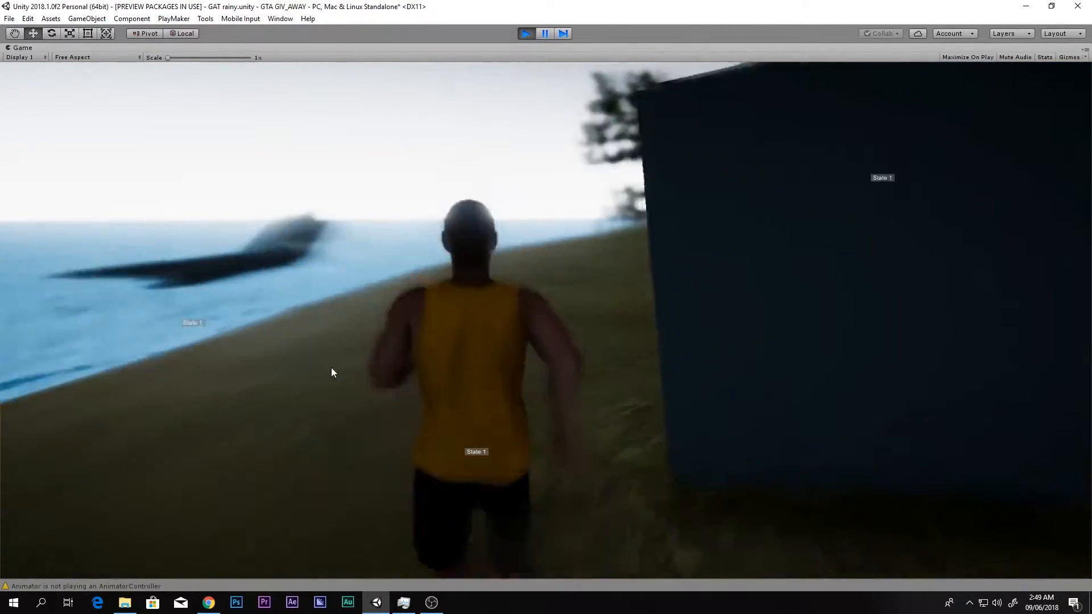
{"action": "key", "text": "w"}
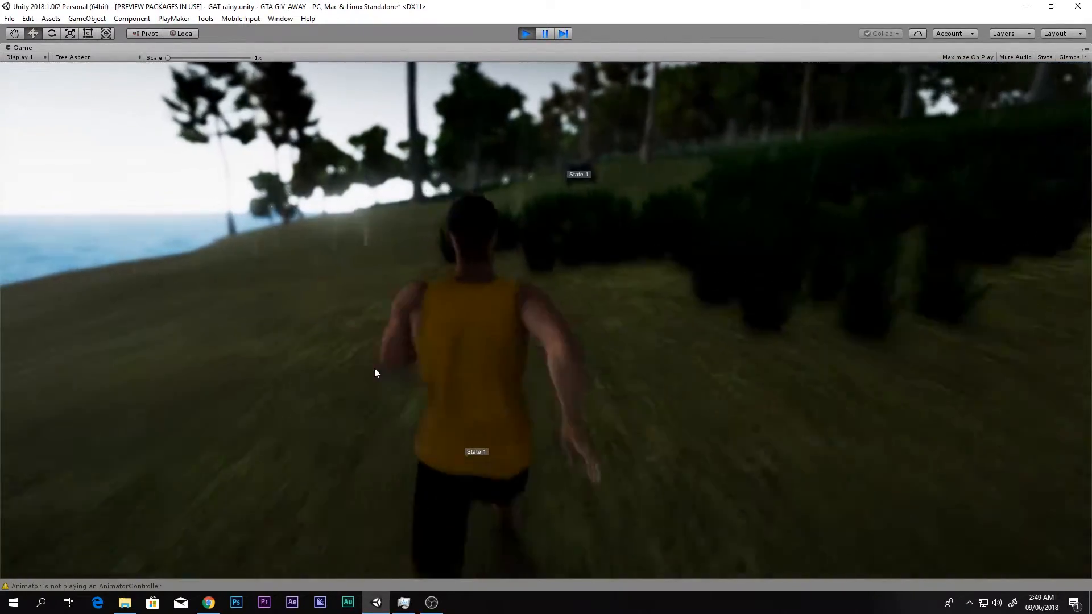
{"action": "key", "text": "w"}
{"action": "key", "text": "q"}
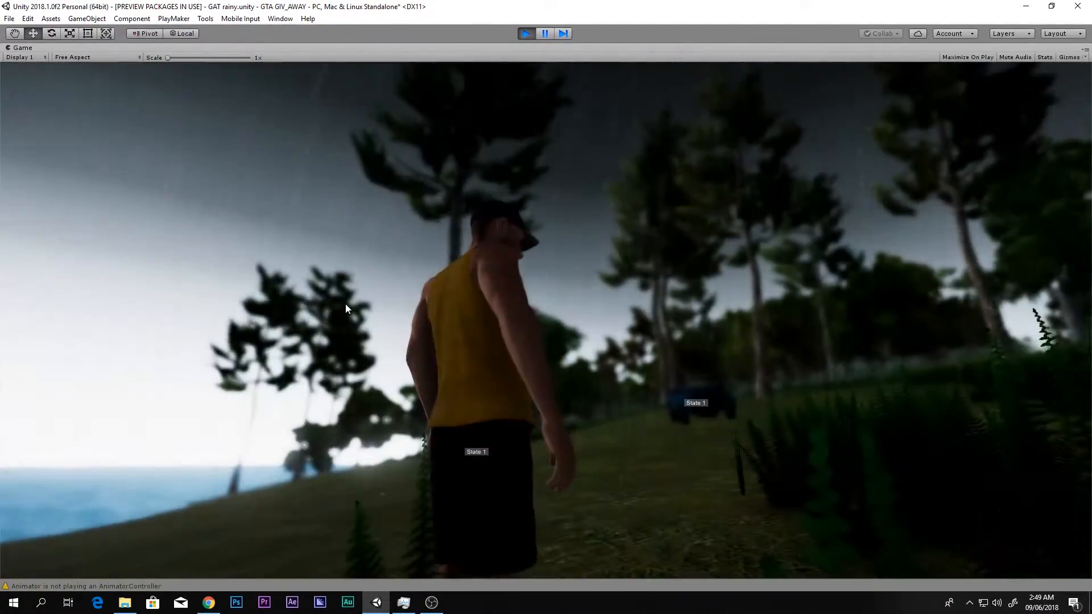
{"action": "key", "text": "w"}
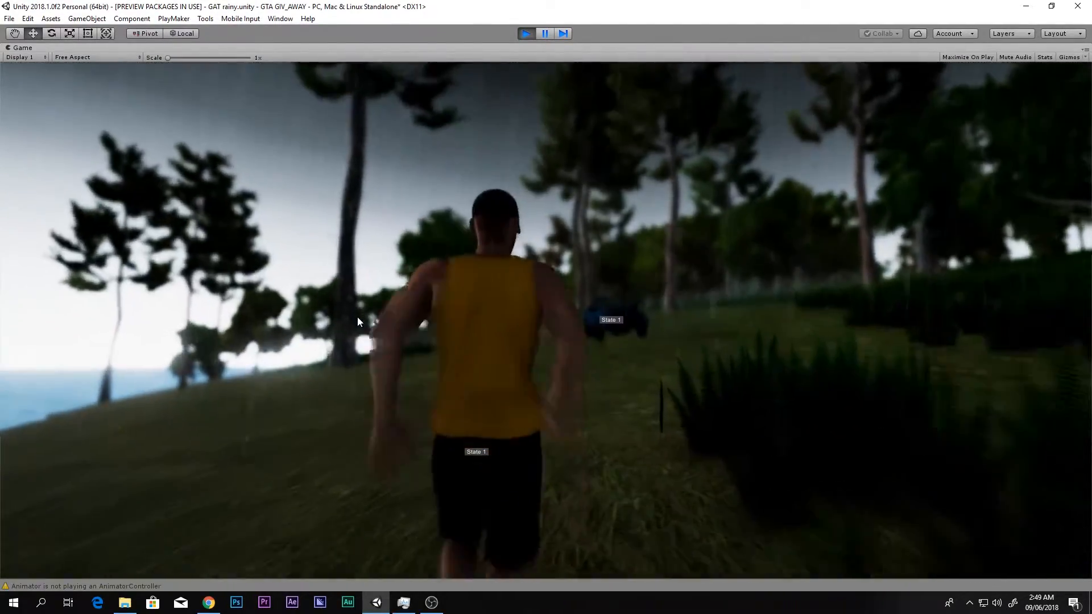
{"action": "key", "text": "q"}
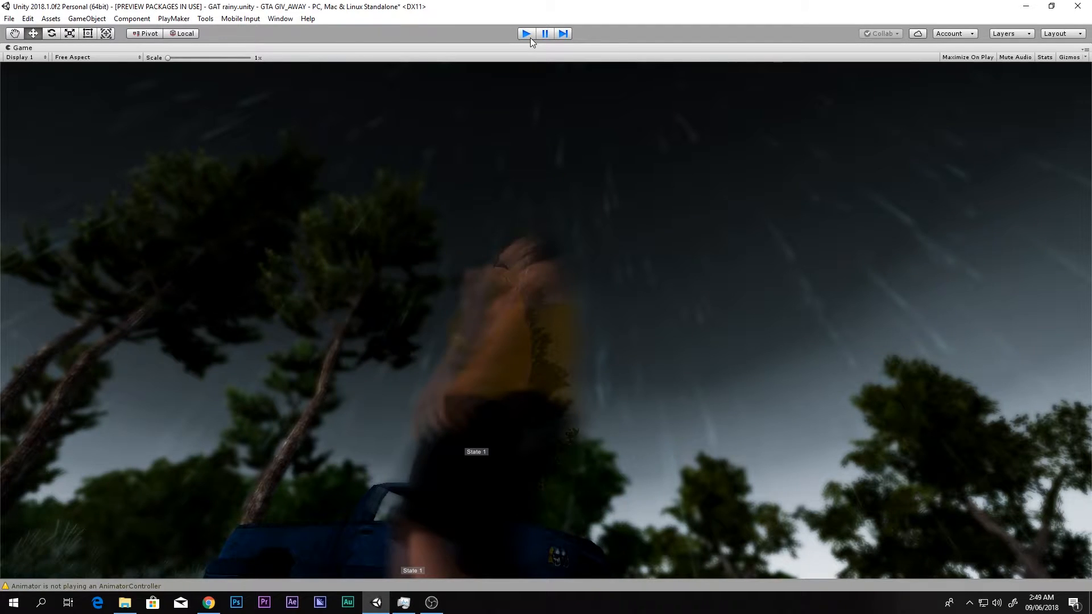
- Stop the rainy scene's play test and restore the full editor layout
{"action": "left_click", "coordinate": [526, 34]}
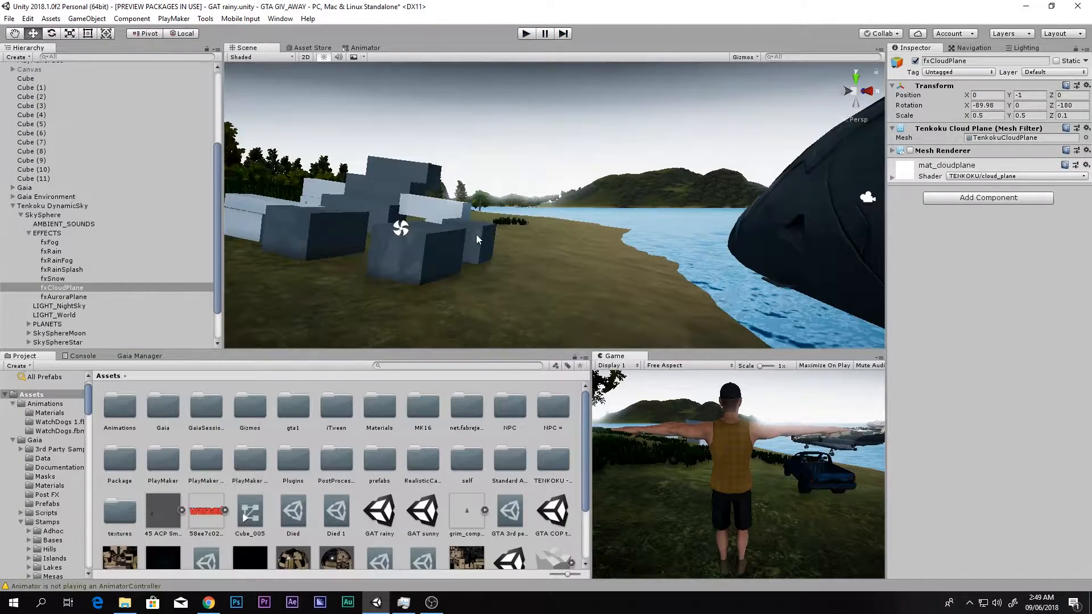
{"action": "key", "text": "s"}
{"action": "right_click_drag", "start_coordinate": [476, 235], "coordinate": [456, 299]}
{"action": "key", "text": "w"}
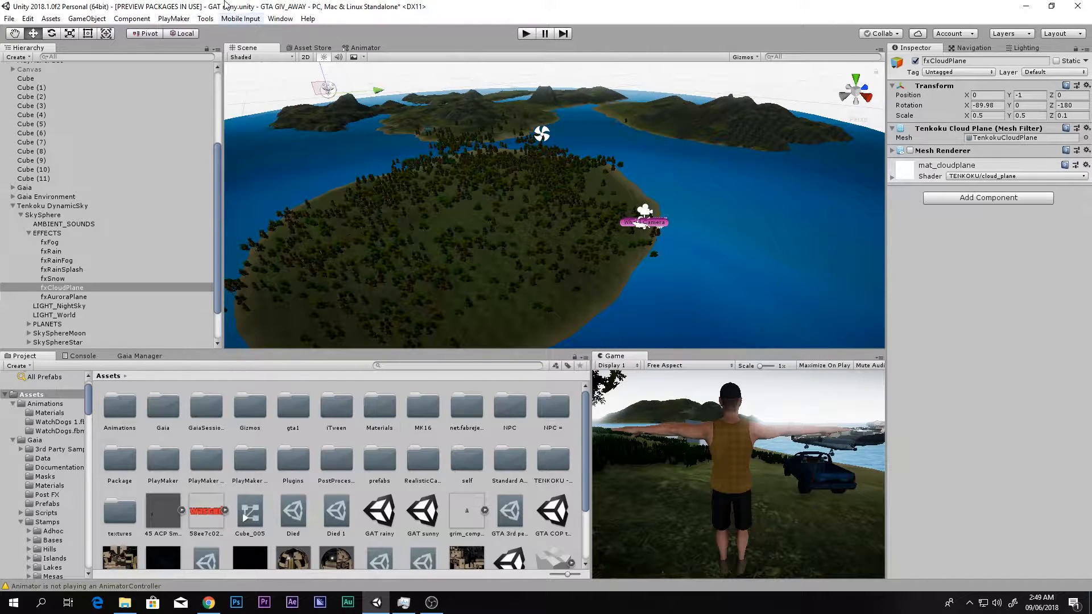
- Open the GAT sunny scene, saving the changes to GAT rainy, and look over its islands
{"action": "double_click", "coordinate": [423, 515]}
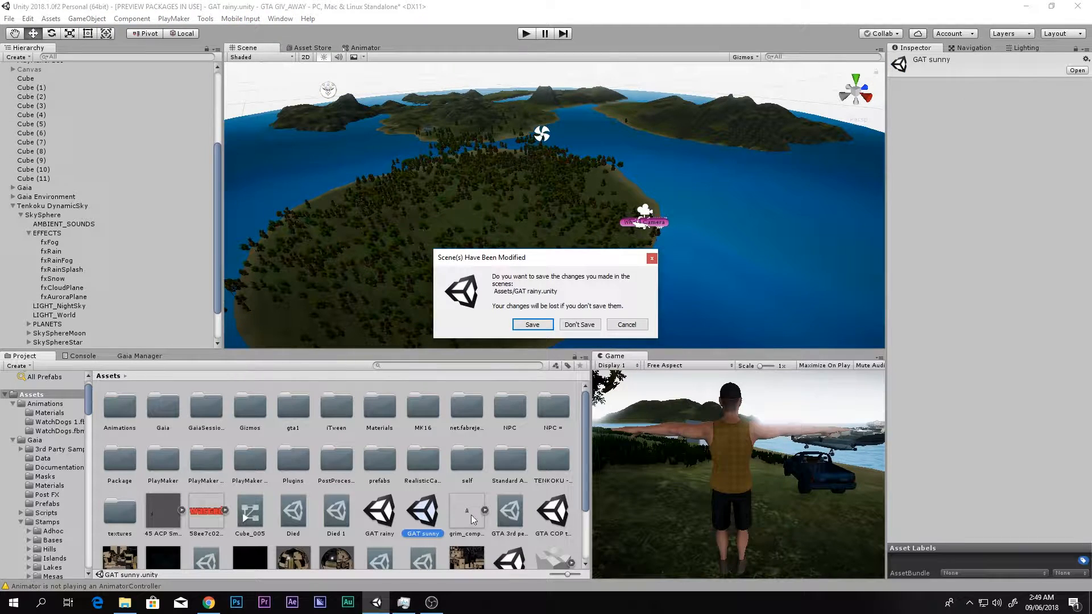
{"action": "left_click", "coordinate": [532, 324]}
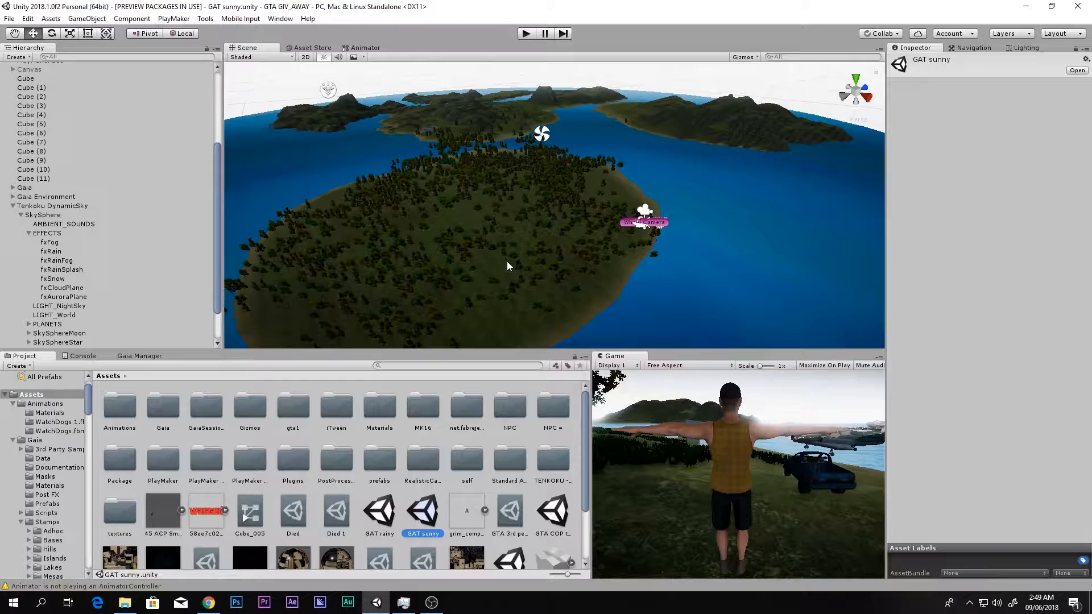
{"action": "left_click_drag", "start_coordinate": [513, 255], "coordinate": [763, 256], "text": "alt"}
{"action": "right_click_drag", "start_coordinate": [763, 256], "coordinate": [766, 259]}
- Play-test the sunny scene in a maximized game view, fly the jet over the islands, and stop the test
{"action": "key", "text": "shift+space"}
{"action": "left_click", "coordinate": [527, 33]}
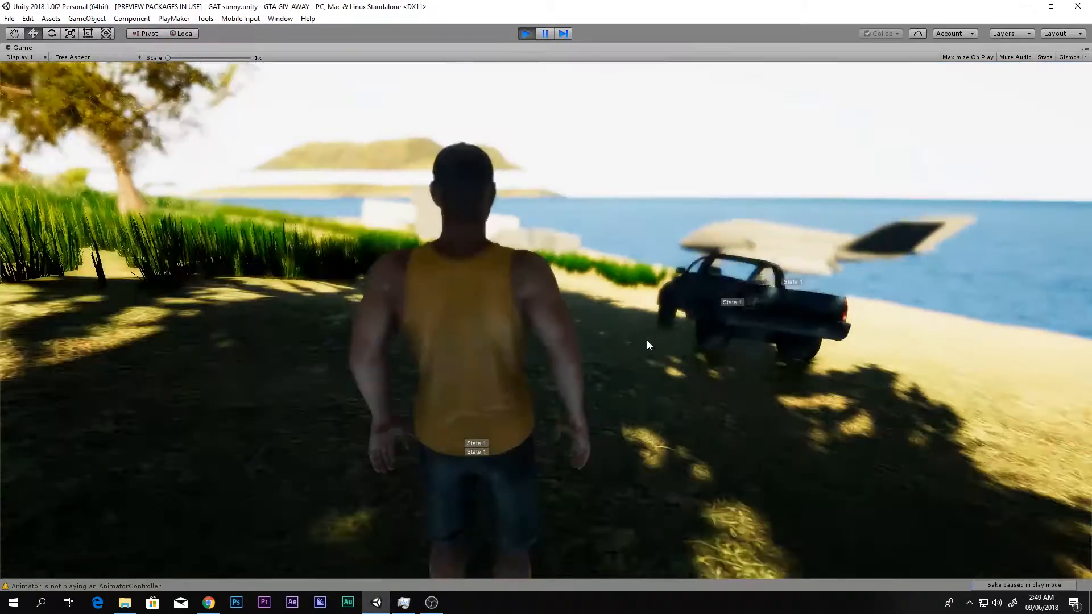
{"action": "key", "text": "w"}
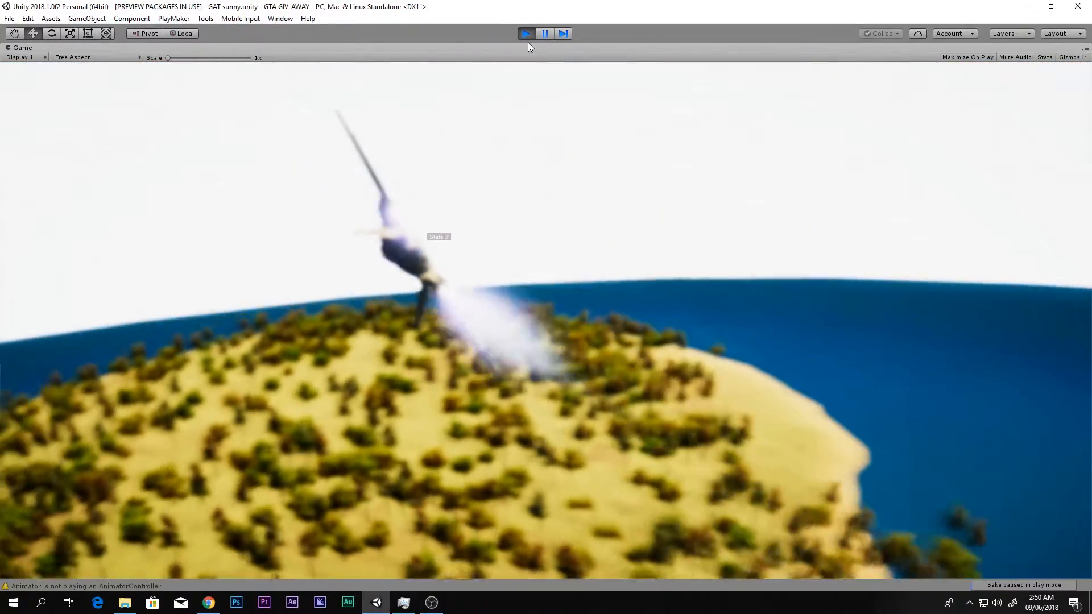
{"action": "left_click", "coordinate": [527, 36]}
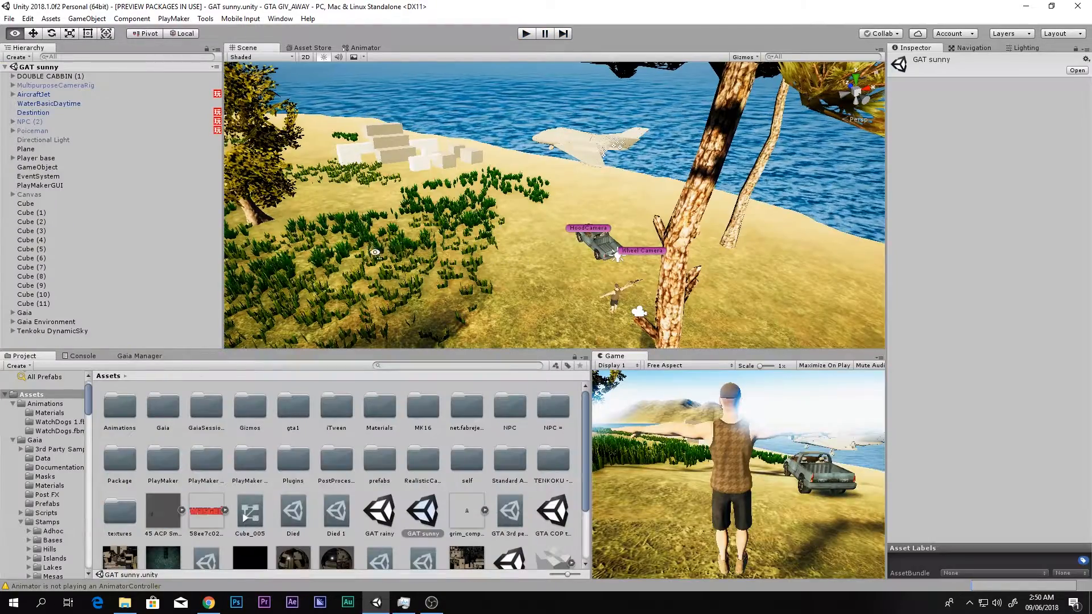
- Look over the sunny scene's island terrain and bring up the Gaia page of the Unity Asset Store in Chrome
{"action": "key", "text": "s"}
{"action": "right_click_drag", "start_coordinate": [374, 251], "coordinate": [331, 231]}
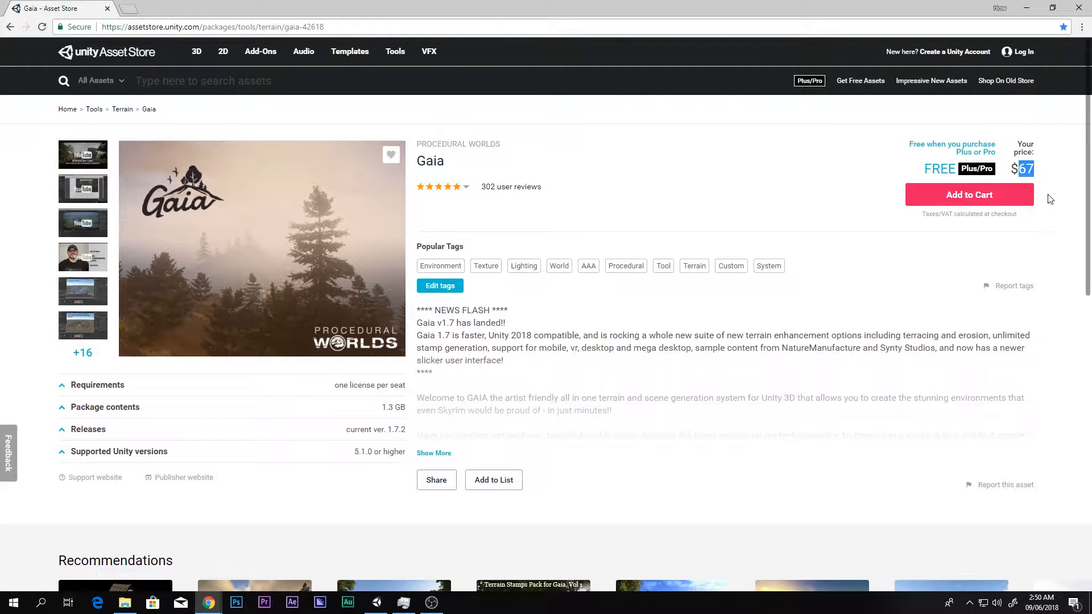
{"action": "left_click", "coordinate": [1019, 10]}
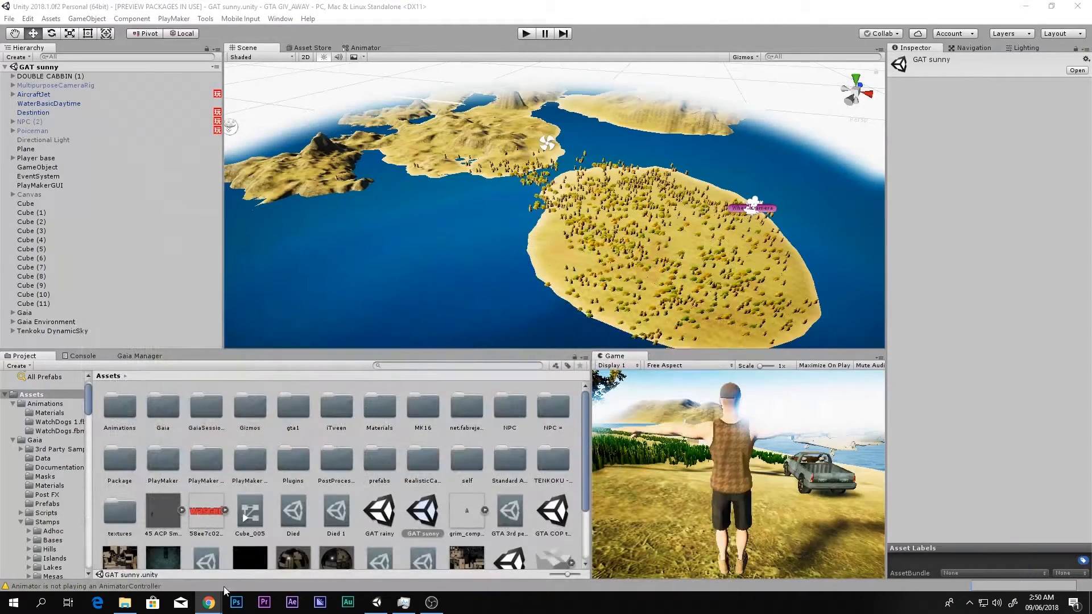
{"action": "left_click", "coordinate": [269, 555]}
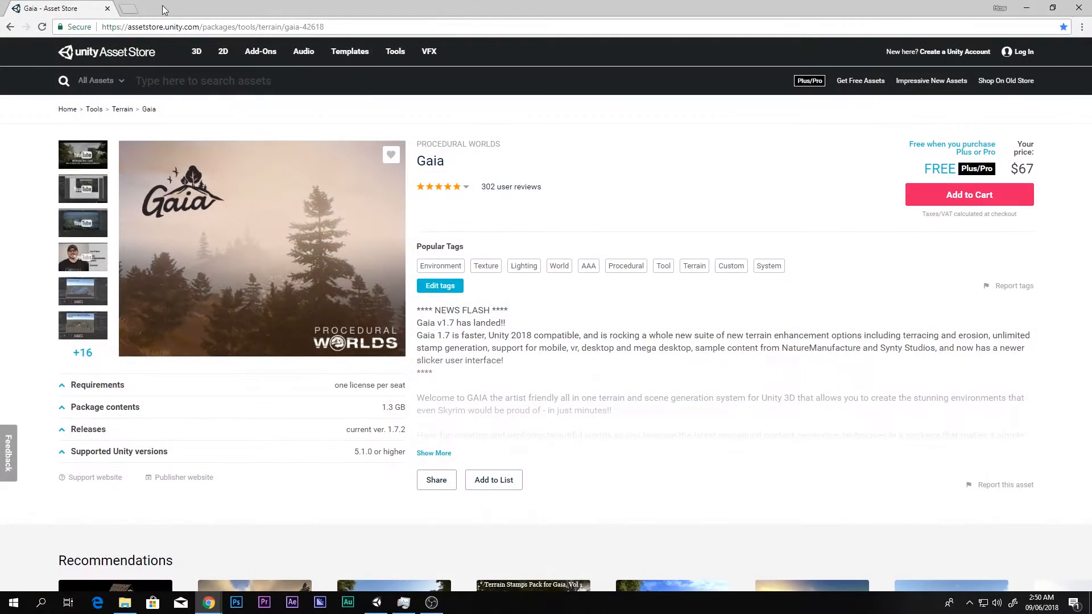
- Open unitylover.com in a new browser tab and try to search its assets for "Giai"
{"action": "left_click", "coordinate": [128, 9]}
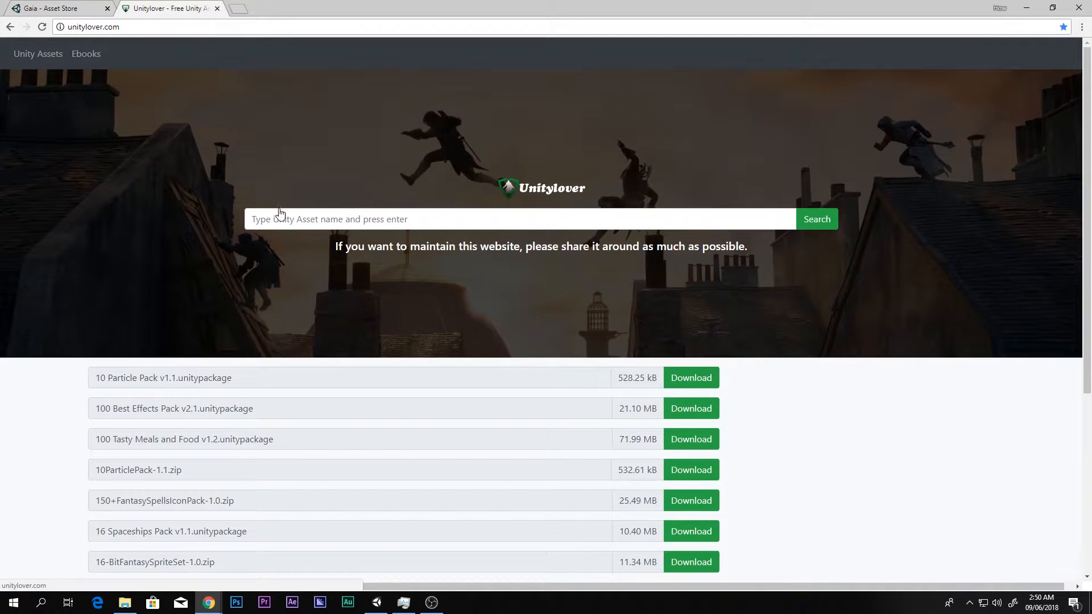
{"action": "left_click", "coordinate": [281, 214]}
{"action": "type", "text": "G"}
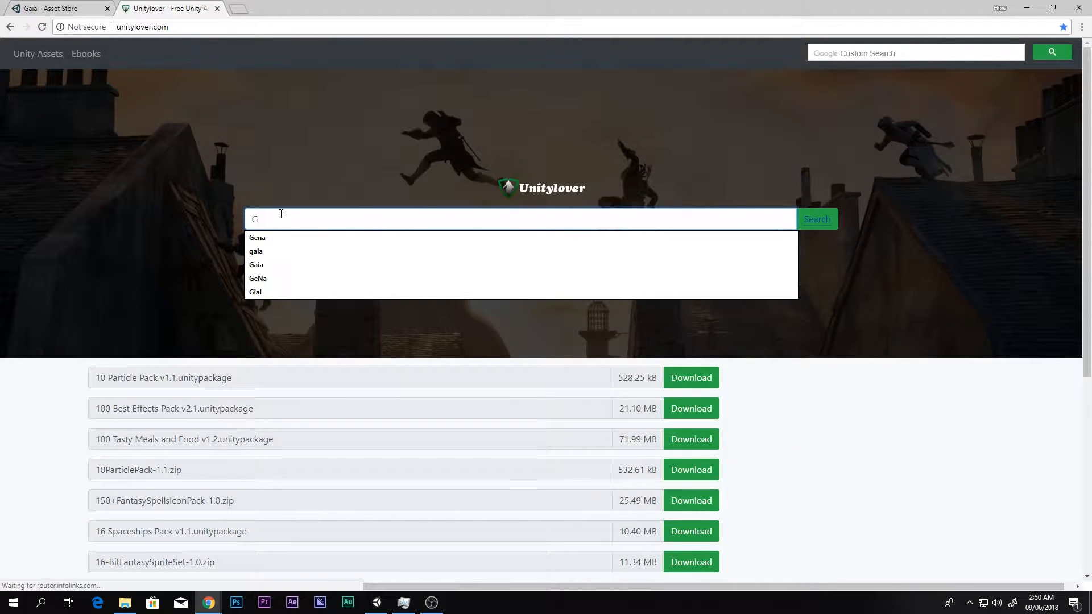
{"action": "type", "text": "iai"}
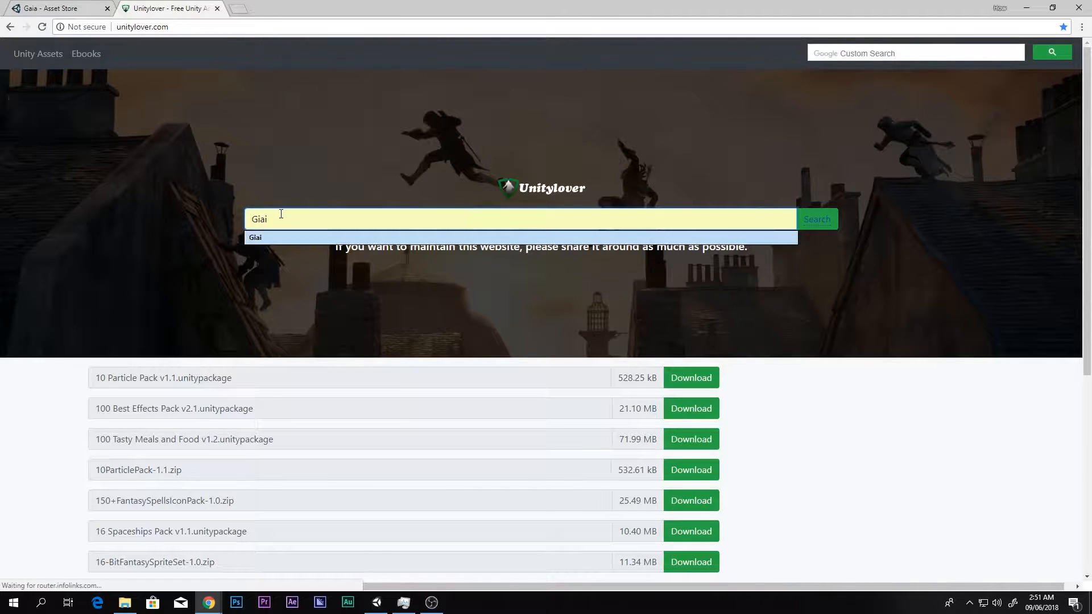
{"action": "scroll", "coordinate": [298, 386], "scroll_direction": "down", "scroll_amount": 5}
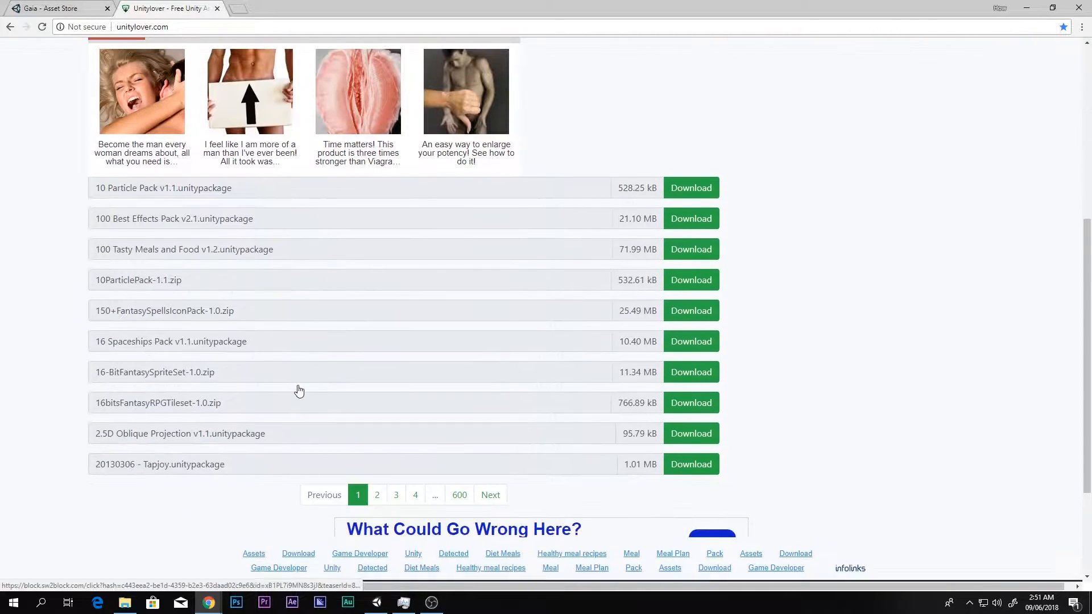
{"action": "scroll", "coordinate": [301, 388], "scroll_direction": "up", "scroll_amount": 5}
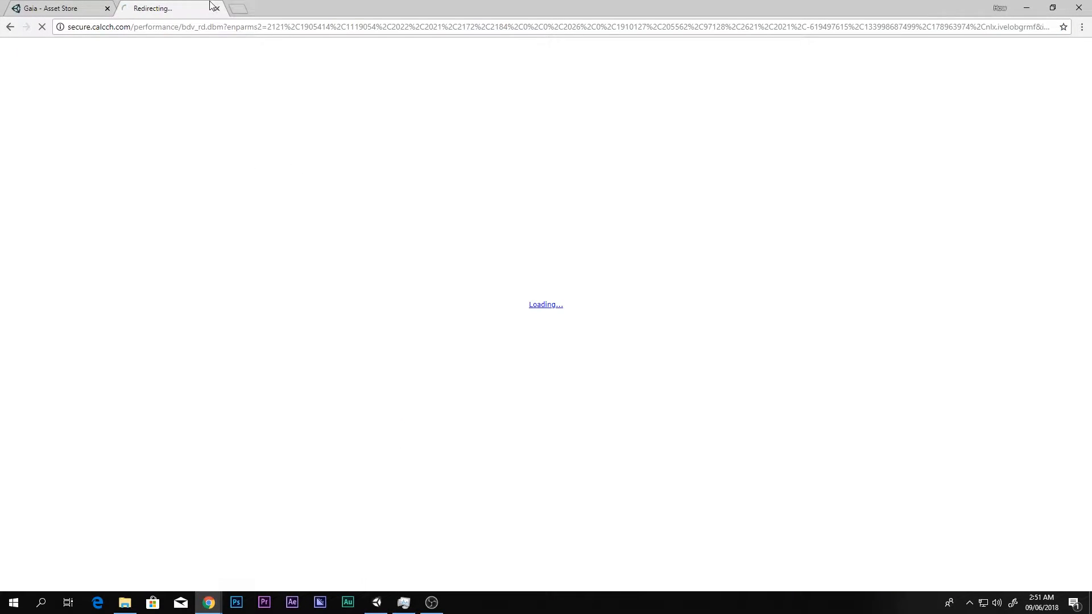
- Dismiss the redirect page, search unitylover.com for "Gaia", and look through the listed packages
{"action": "left_click", "coordinate": [216, 8]}
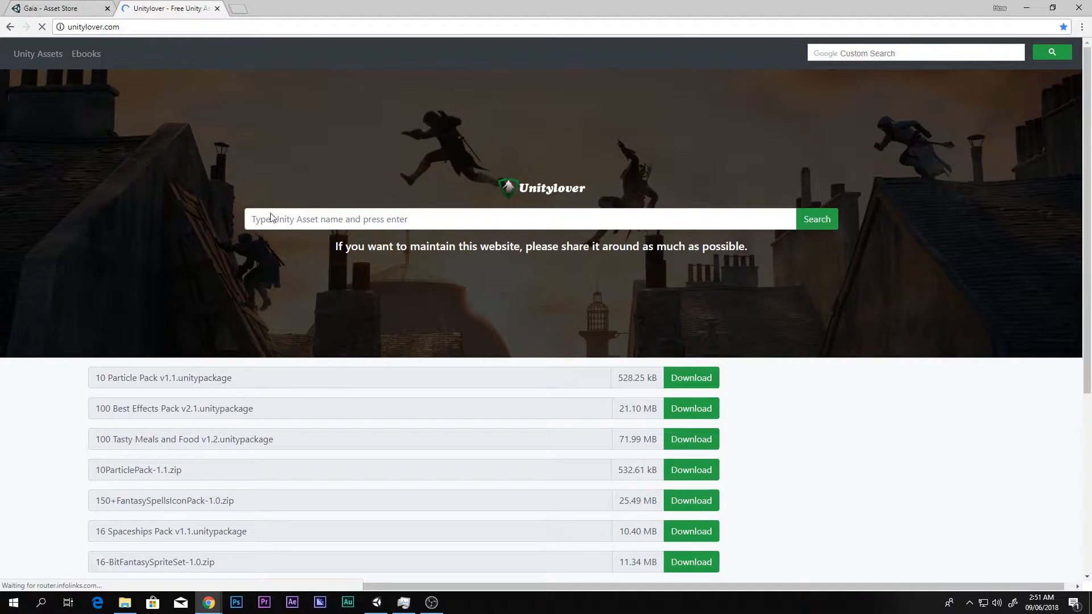
{"action": "left_click", "coordinate": [272, 211]}
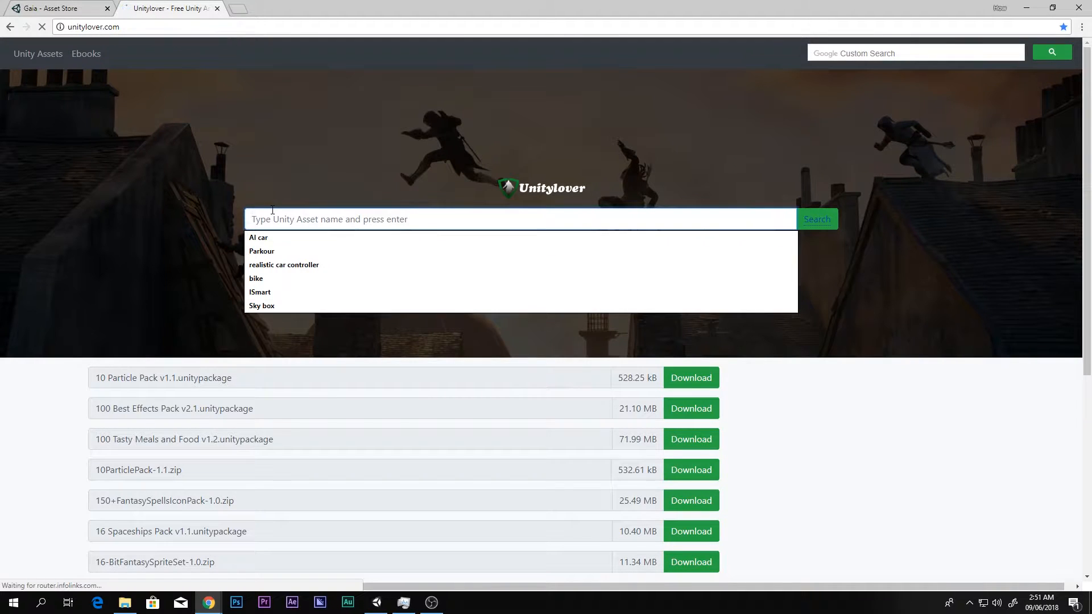
{"action": "type", "text": "G"}
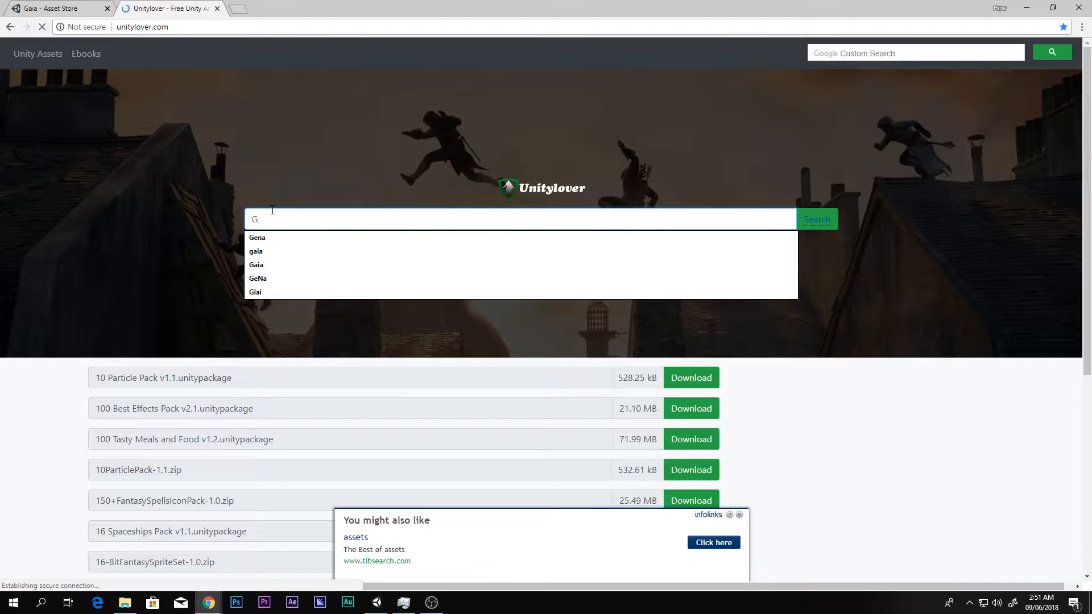
{"action": "type", "text": "aia"}
{"action": "key", "text": "Return"}
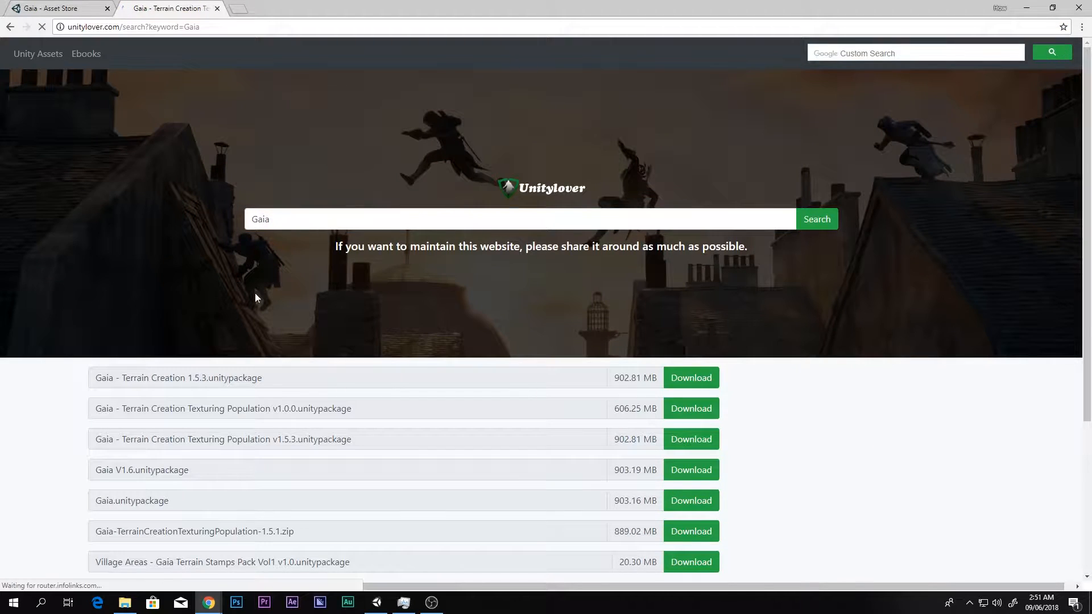
{"action": "scroll", "coordinate": [101, 392], "scroll_direction": "down", "scroll_amount": 3}
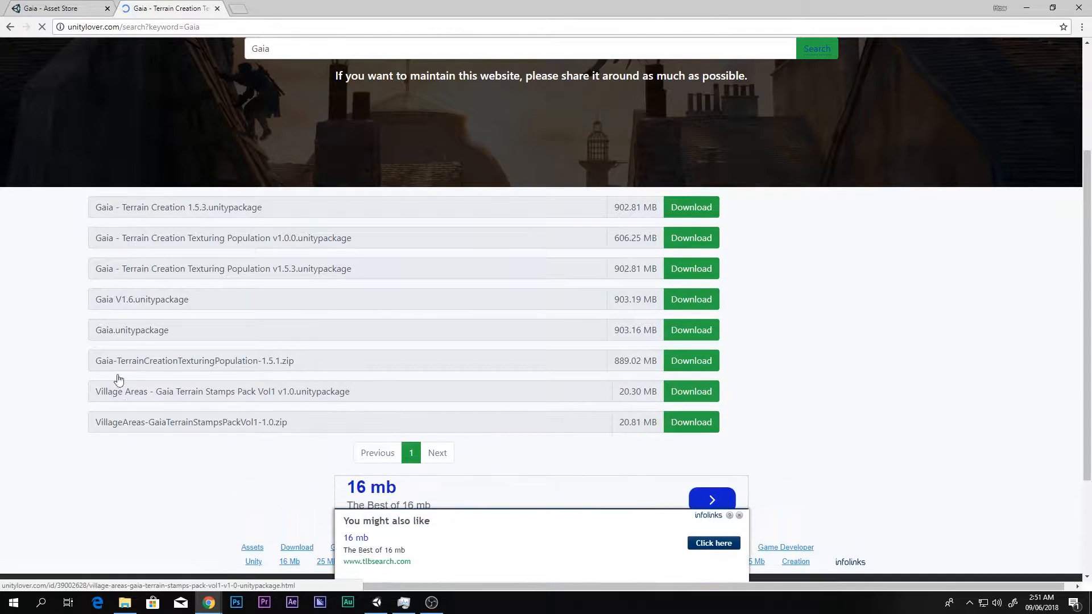
{"action": "scroll", "coordinate": [112, 248], "scroll_direction": "down", "scroll_amount": 3}
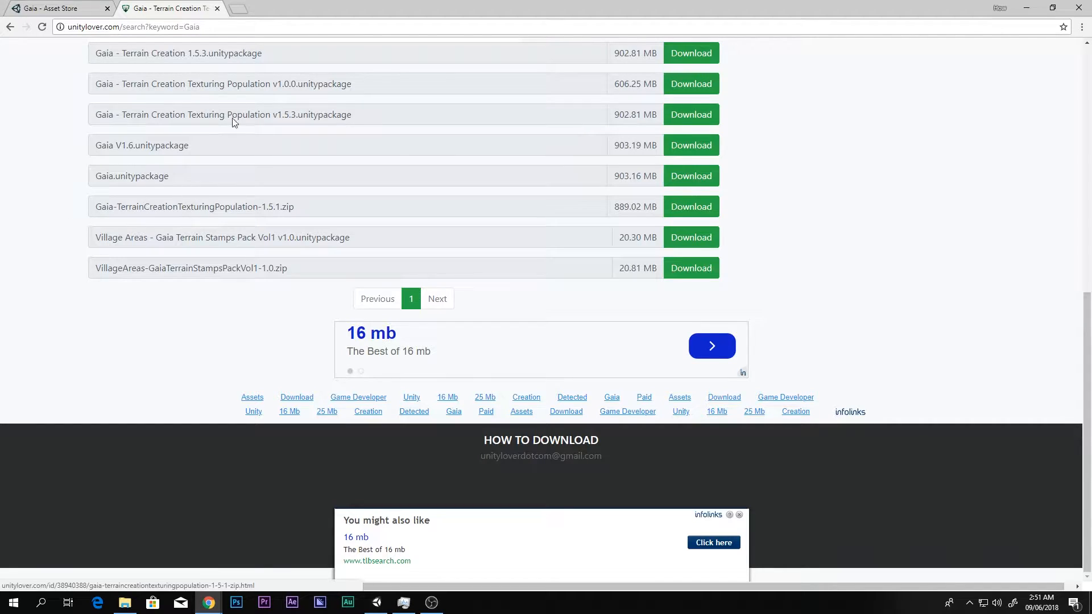
- Close the unitylover page, switch back to Unity, and view the project's Gaia folder and the Gaia Manager
{"action": "left_click", "coordinate": [217, 9]}
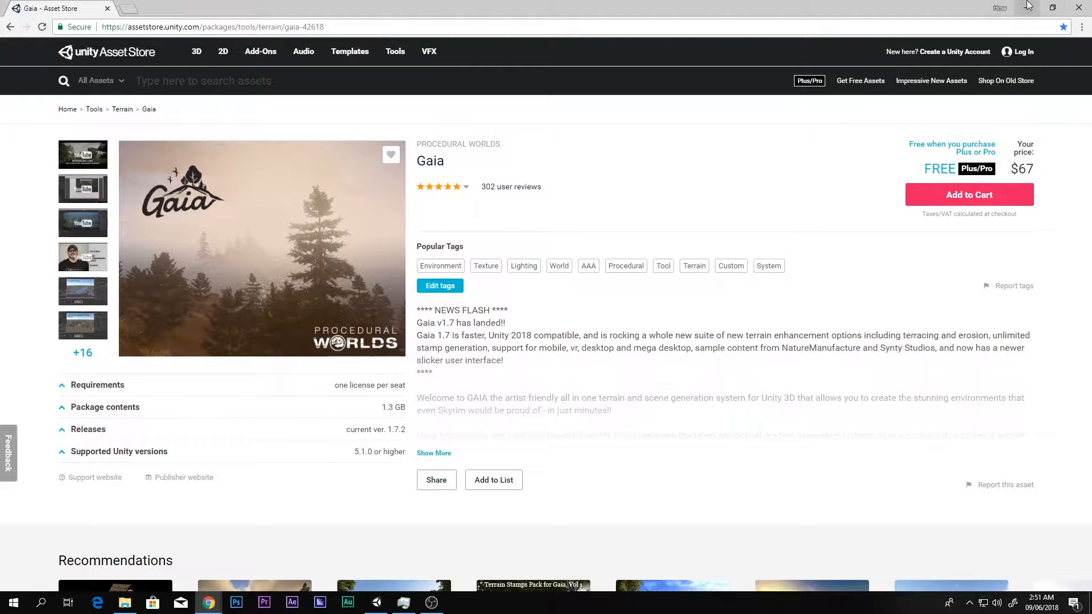
{"action": "left_click", "coordinate": [1028, 5]}
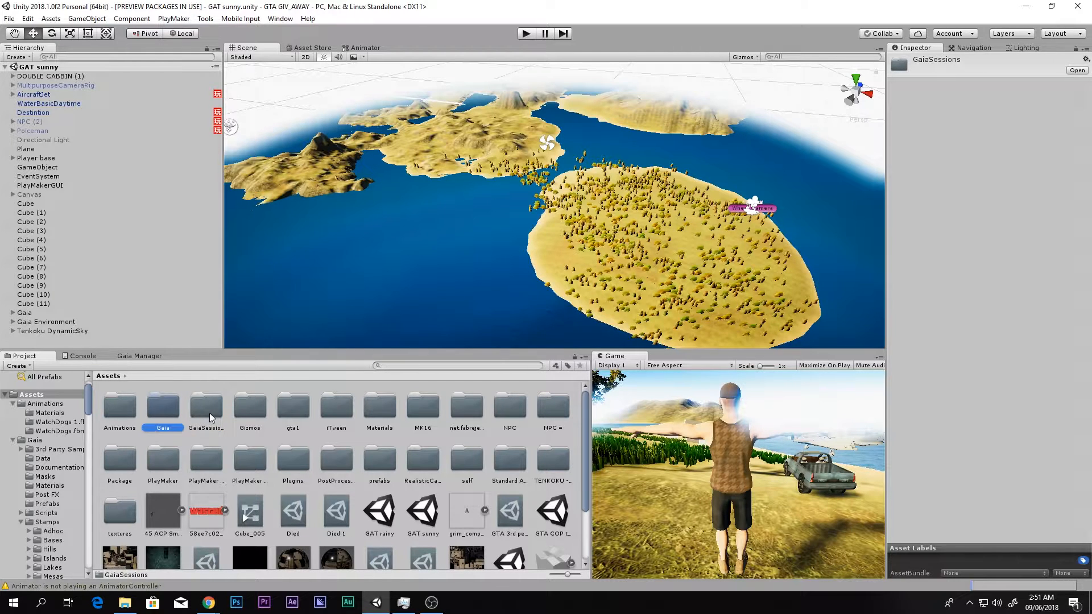
{"action": "left_click", "coordinate": [158, 409]}
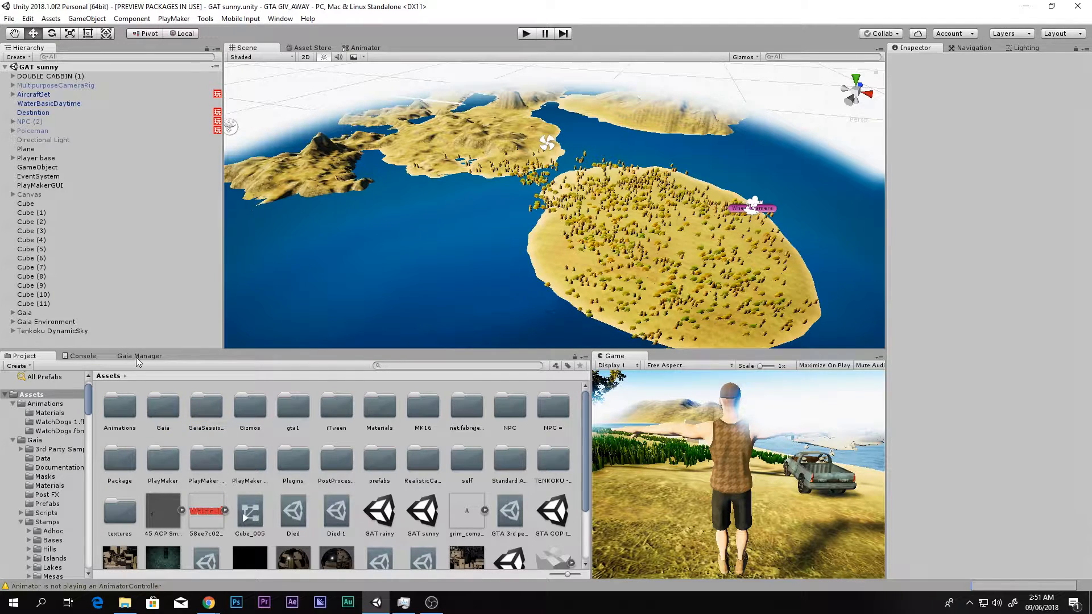
{"action": "left_click", "coordinate": [140, 357]}
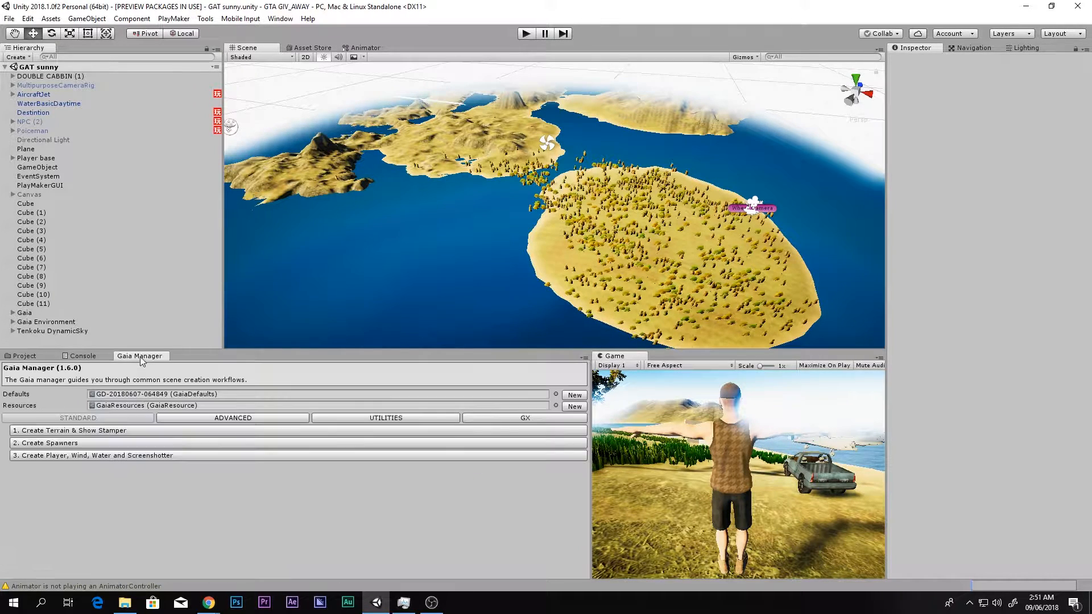
{"action": "left_click", "coordinate": [35, 357]}
- Bring up the Gaia Manager, undock it, dock it back beside the Console, and return to the project assets
{"action": "left_click", "coordinate": [280, 18]}
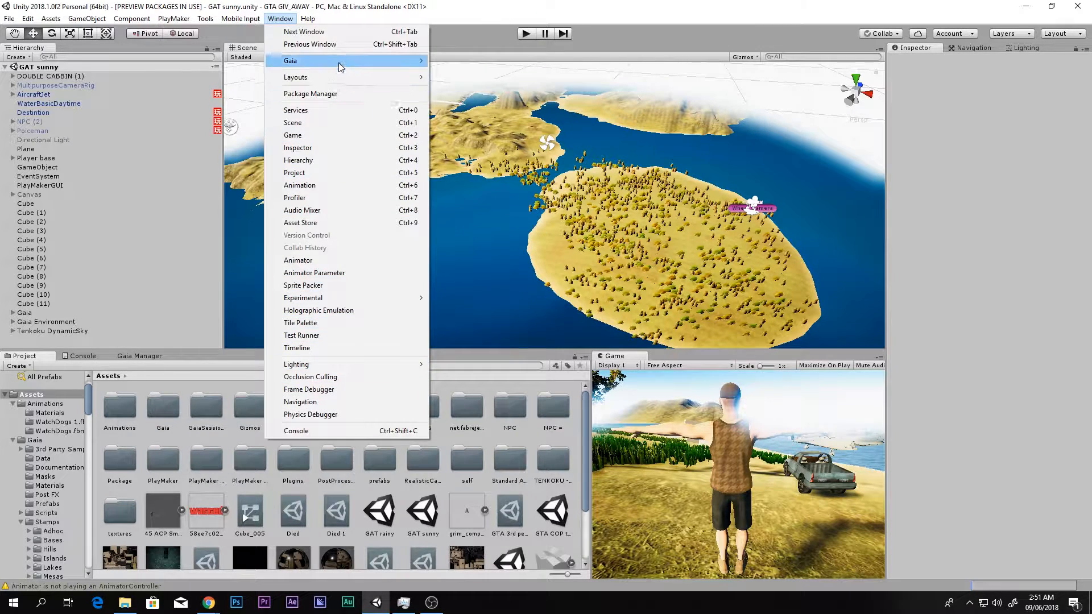
{"action": "mouse_move", "coordinate": [339, 61]}
{"action": "left_click", "coordinate": [456, 59]}
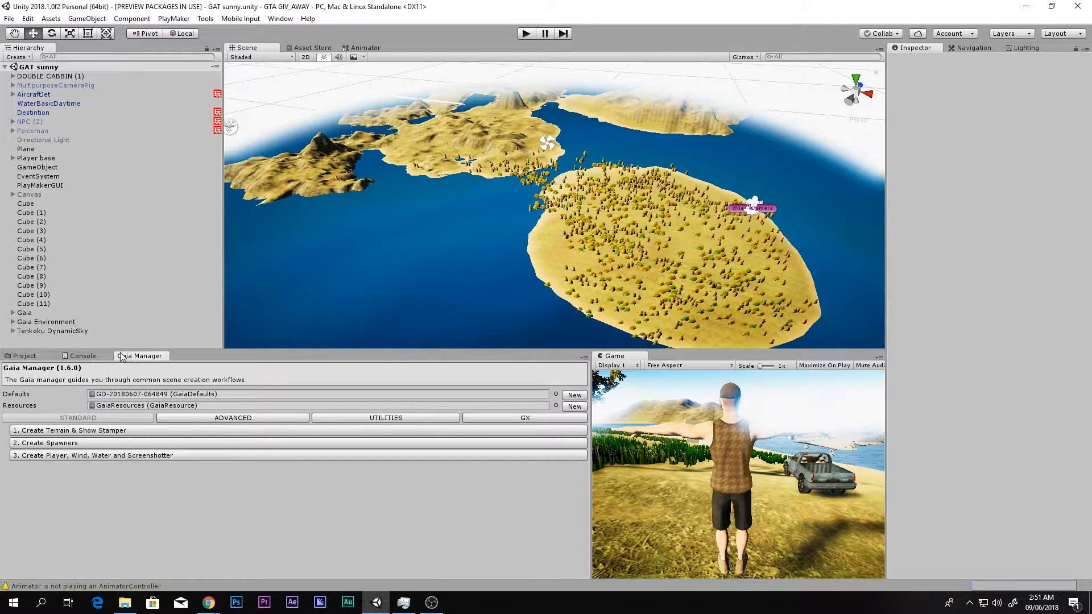
{"action": "left_click_drag", "start_coordinate": [149, 358], "coordinate": [466, 224]}
{"action": "left_click_drag", "start_coordinate": [205, 114], "coordinate": [136, 357]}
{"action": "left_click", "coordinate": [17, 358]}
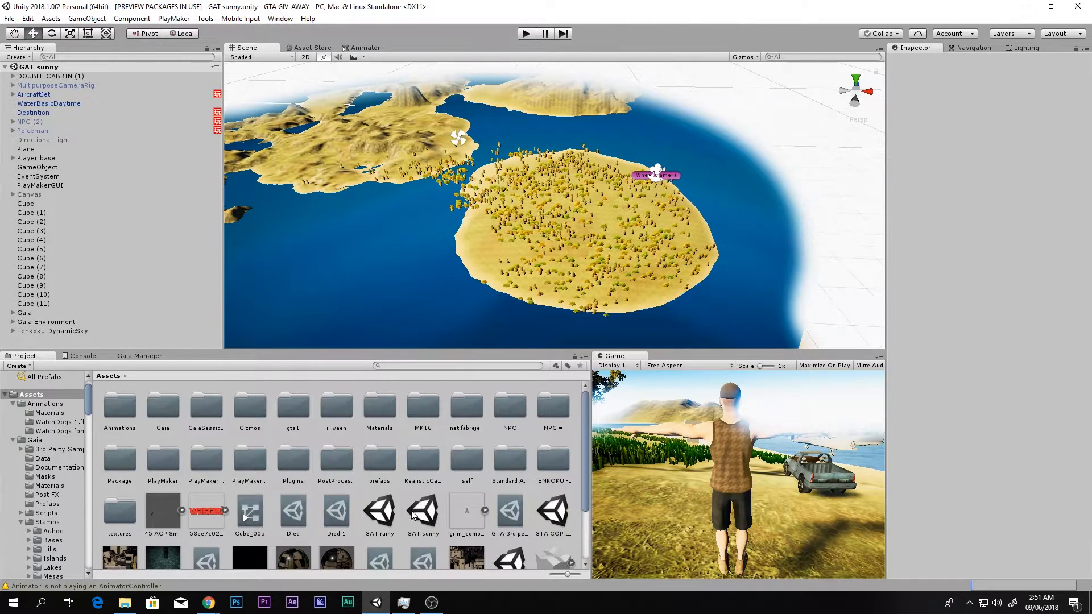
- Save a copy of the GAT sunny scene as "tutorial" in the Assets folder and select the new scene file
{"action": "scroll", "coordinate": [414, 515], "scroll_direction": "down", "scroll_amount": 3}
{"action": "right_click", "coordinate": [476, 547]}
{"action": "mouse_move", "coordinate": [506, 310]}
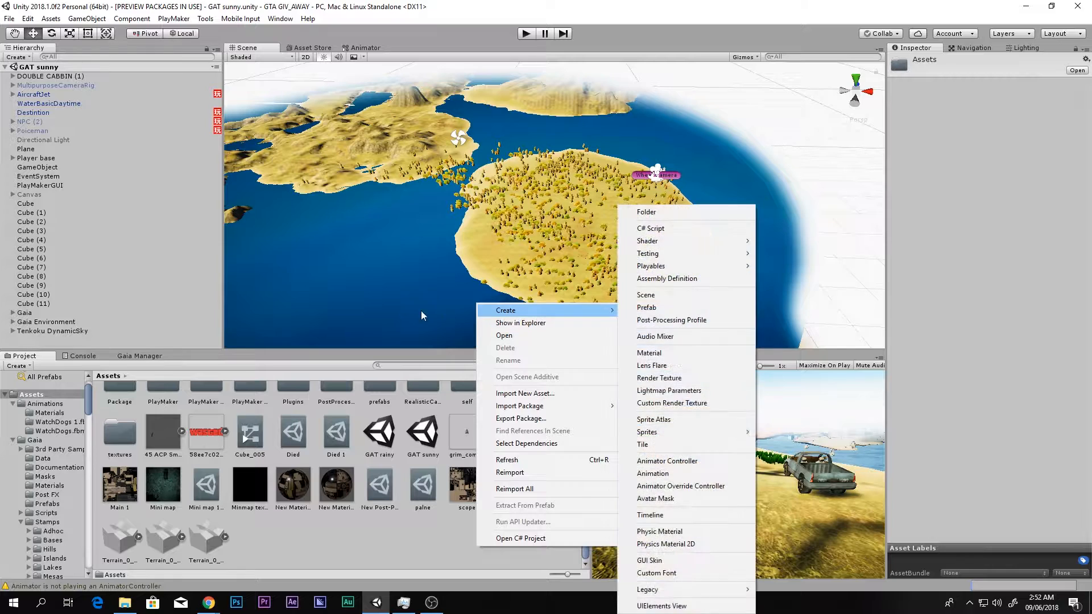
{"action": "left_click", "coordinate": [10, 18]}
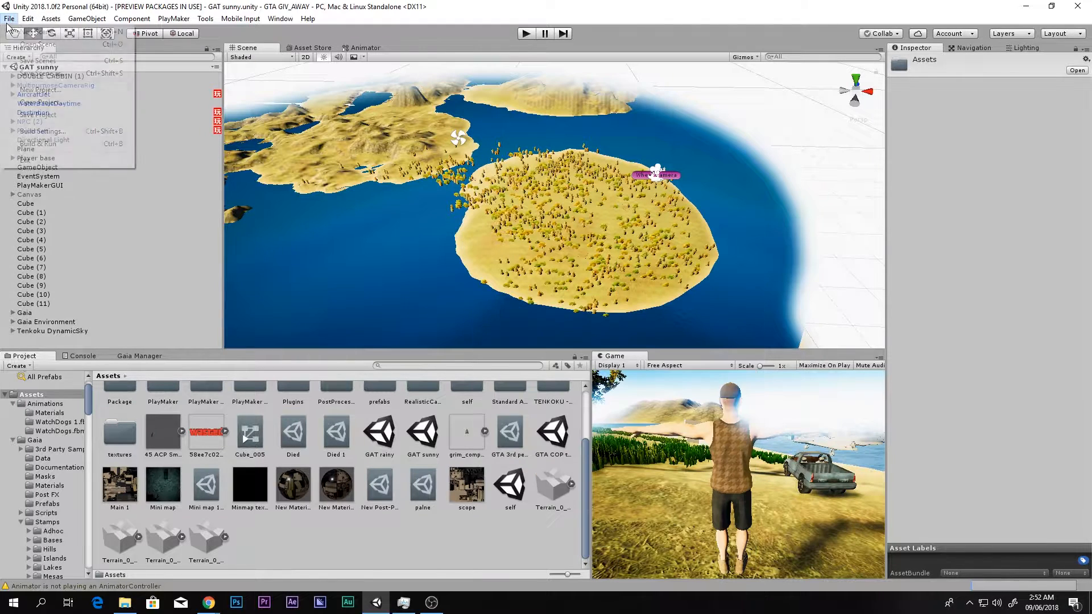
{"action": "left_click", "coordinate": [67, 76]}
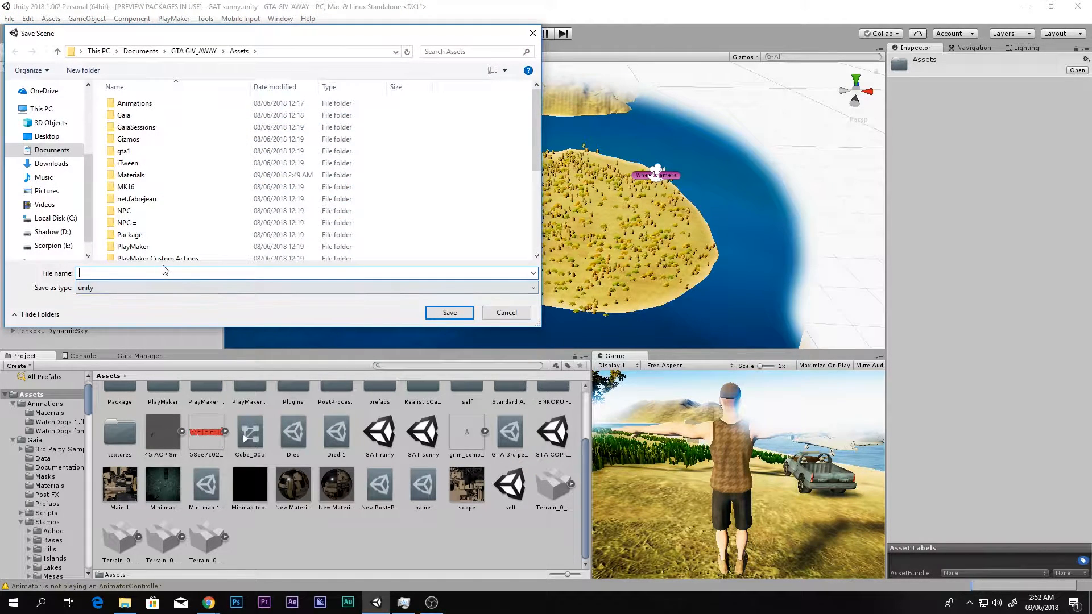
{"action": "type", "text": "tutorial"}
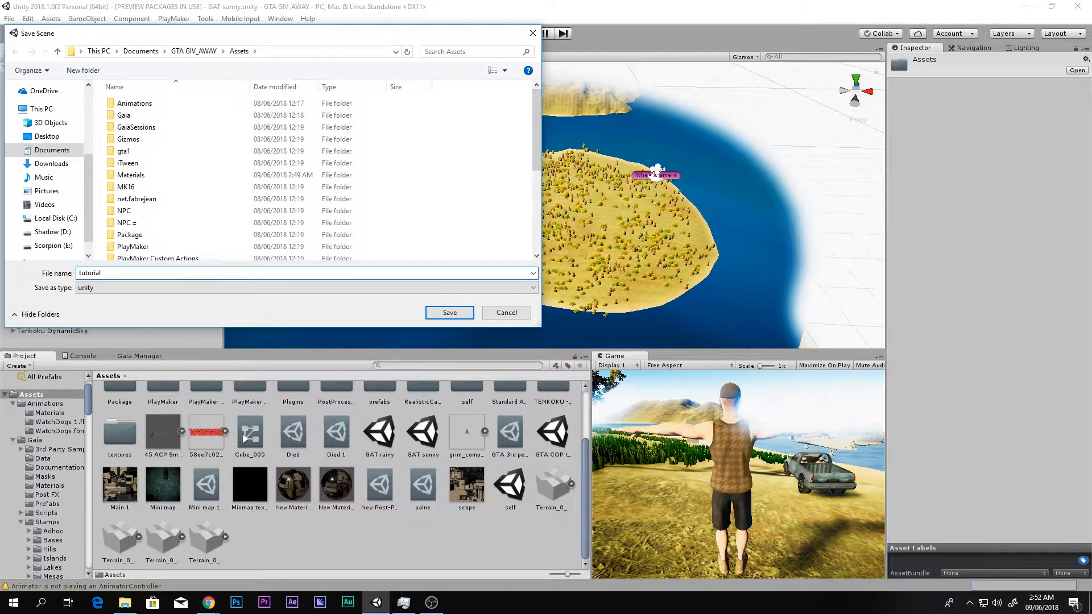
{"action": "key", "text": "Return"}
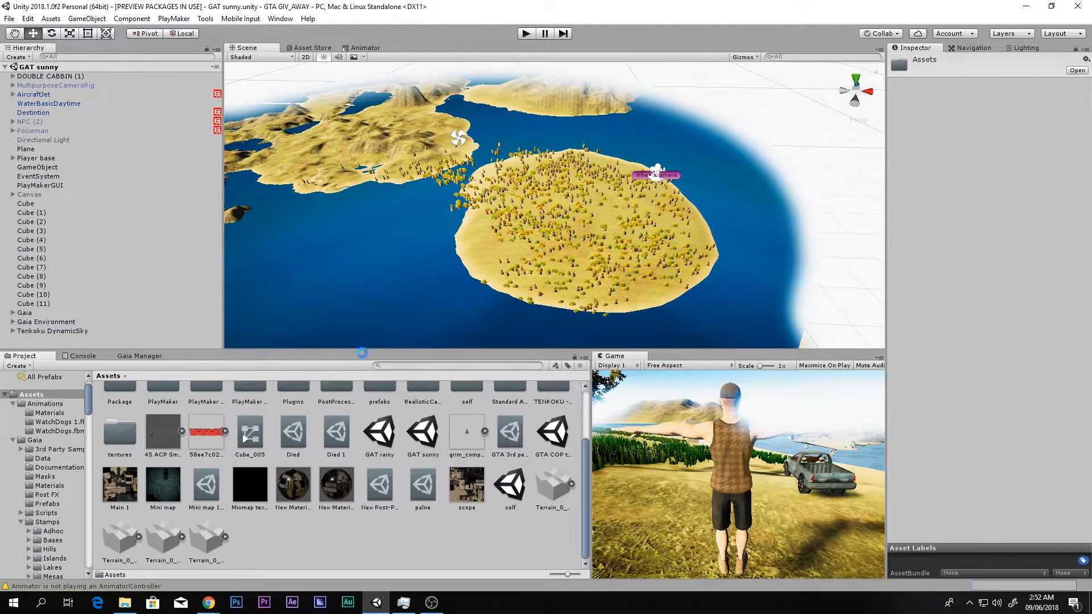
{"action": "left_click", "coordinate": [255, 540]}
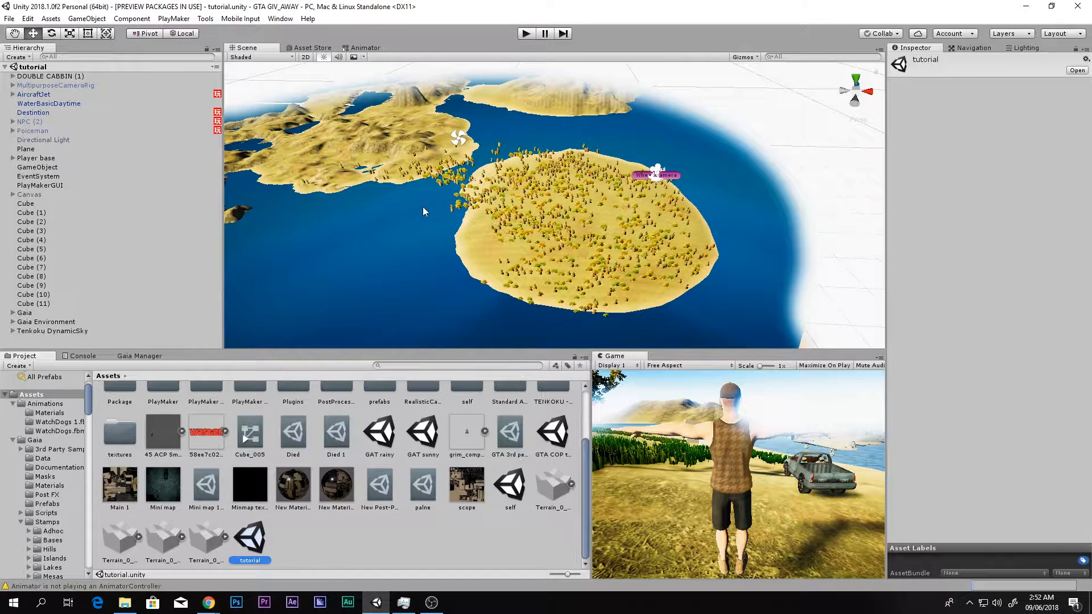
- Delete the Gaia, Gaia Environment, Tenkoku DynamicSky and WaterBasicDaytime objects from the tutorial scene
{"action": "scroll", "coordinate": [650, 223], "scroll_direction": "down", "scroll_amount": 1}
{"action": "middle_click_drag", "start_coordinate": [648, 223], "coordinate": [730, 205]}
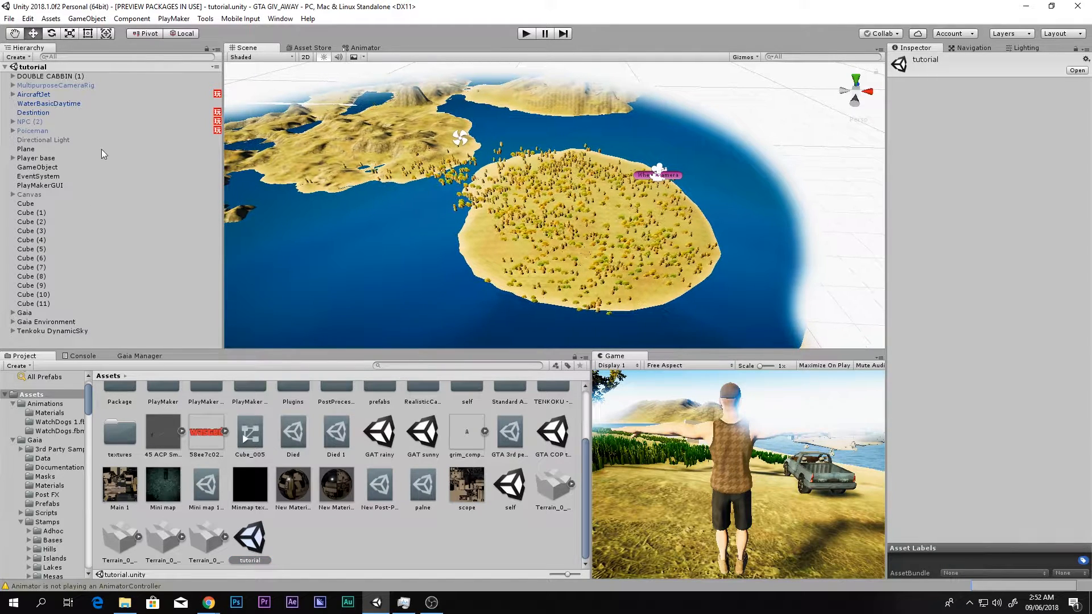
{"action": "left_click", "coordinate": [35, 94]}
{"action": "left_click", "coordinate": [37, 85]}
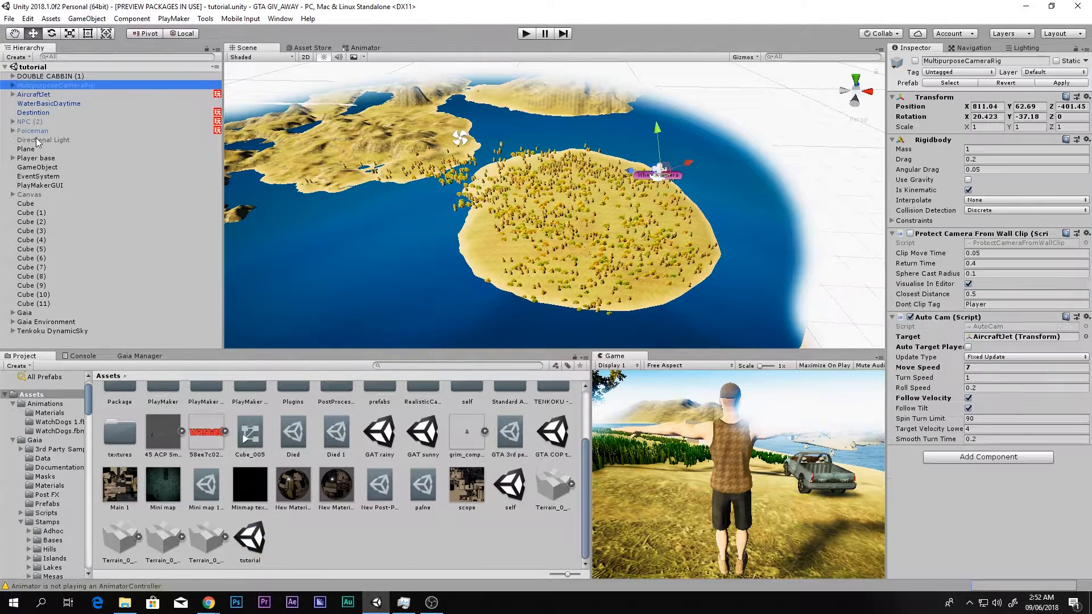
{"action": "left_click", "coordinate": [25, 313]}
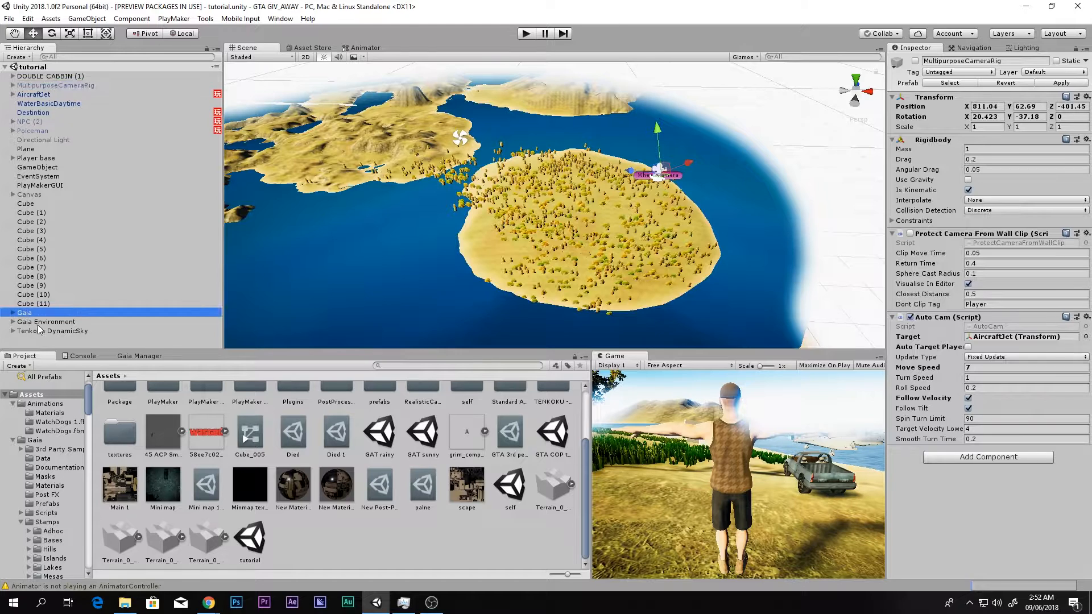
{"action": "left_click", "coordinate": [43, 329], "text": "shift"}
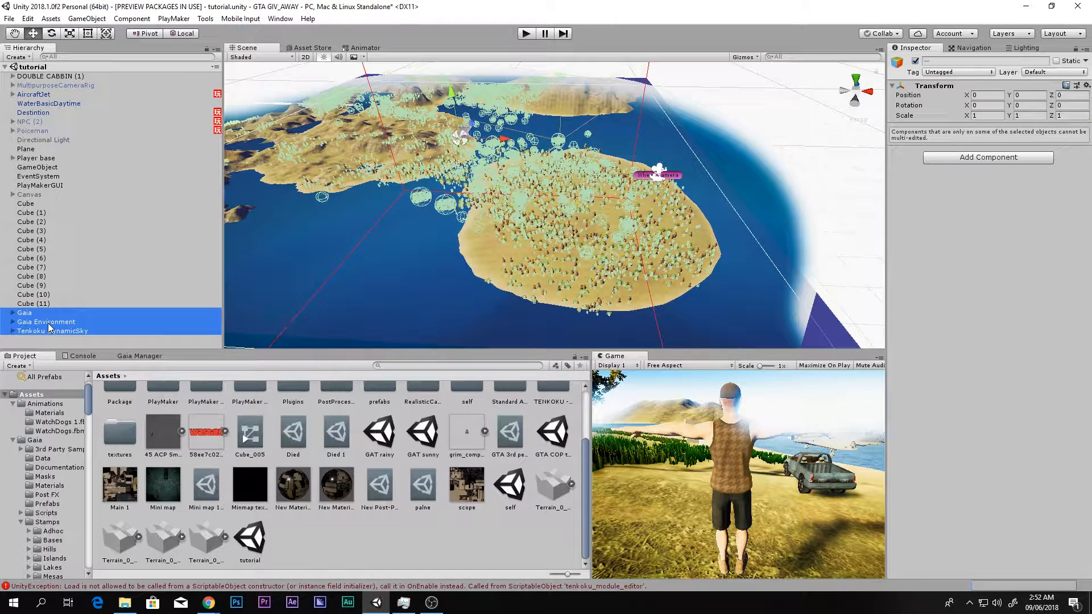
{"action": "key", "text": "Delete"}
{"action": "left_click", "coordinate": [41, 105]}
{"action": "key", "text": "Delete"}
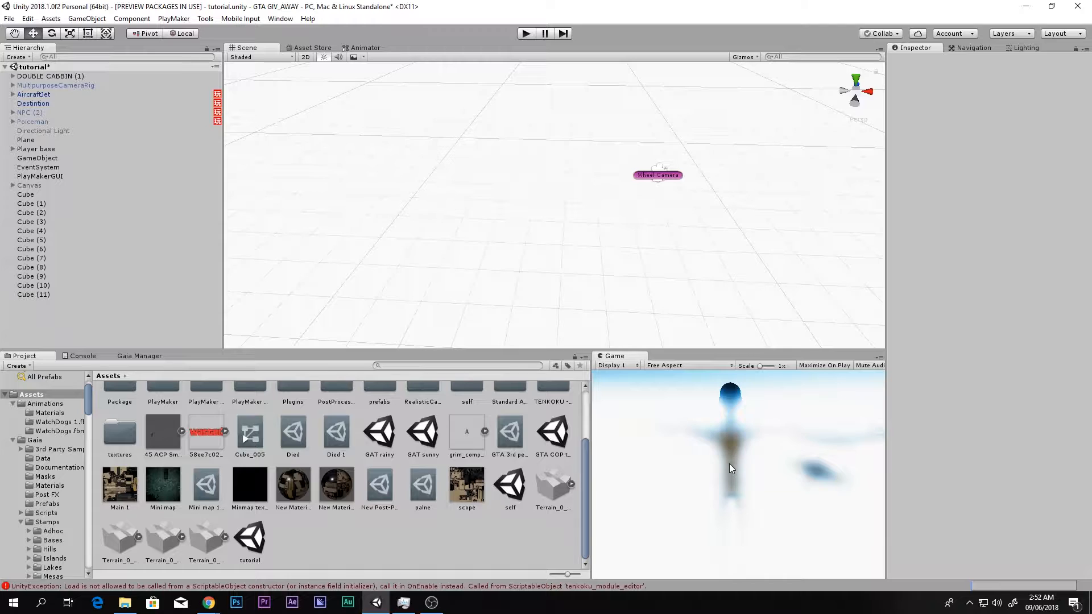
- Disable Post Processing Behaviour and Tenkoku Sky Fog on the Main Camera under Player base's cam base, and check the view
{"action": "key", "text": "shift+space"}
{"action": "key", "text": "shift+space"}
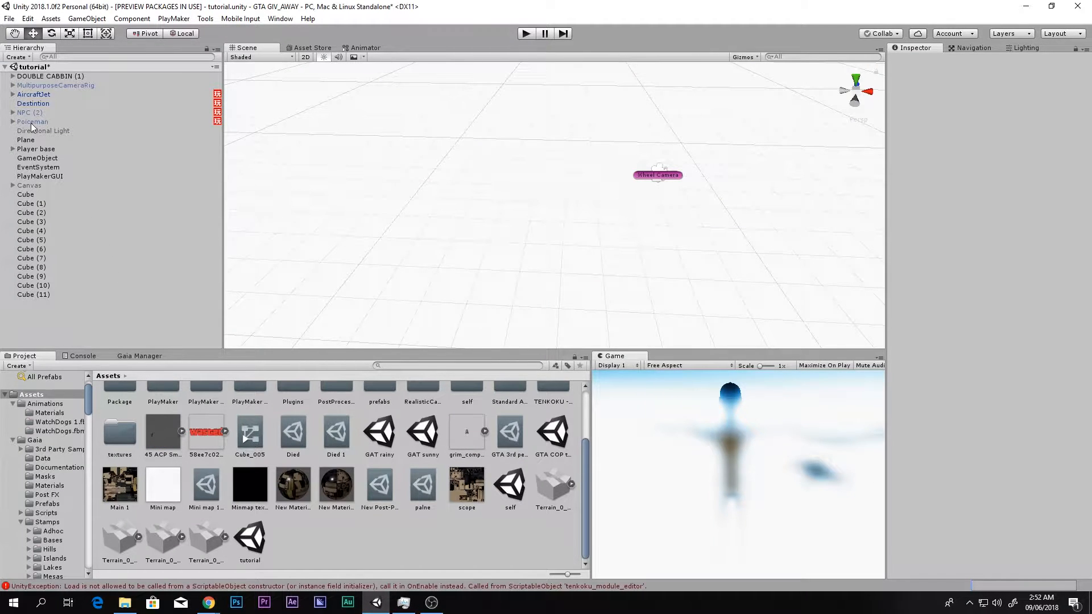
{"action": "left_click", "coordinate": [13, 149]}
{"action": "left_click", "coordinate": [29, 166]}
{"action": "left_click", "coordinate": [21, 167]}
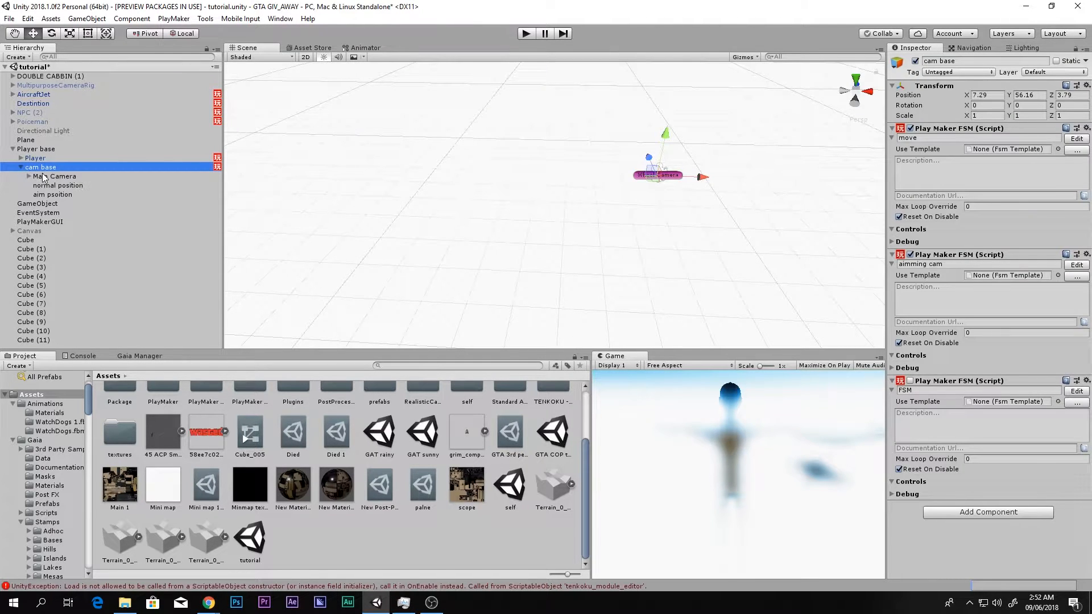
{"action": "left_click", "coordinate": [45, 177]}
{"action": "left_click", "coordinate": [910, 447]}
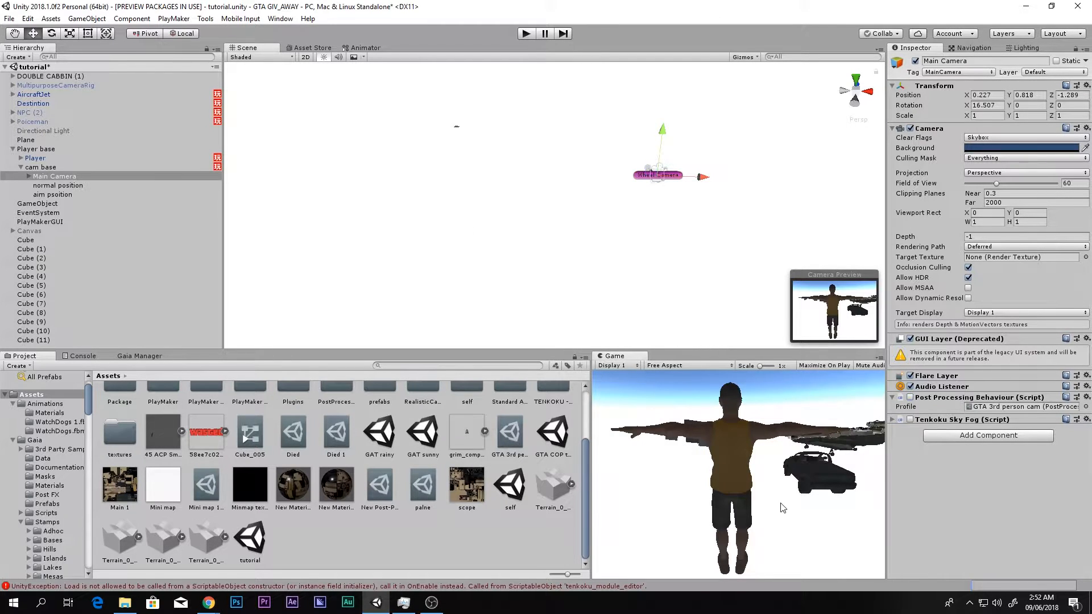
{"action": "key", "text": "shift+space"}
{"action": "key", "text": "shift+space"}
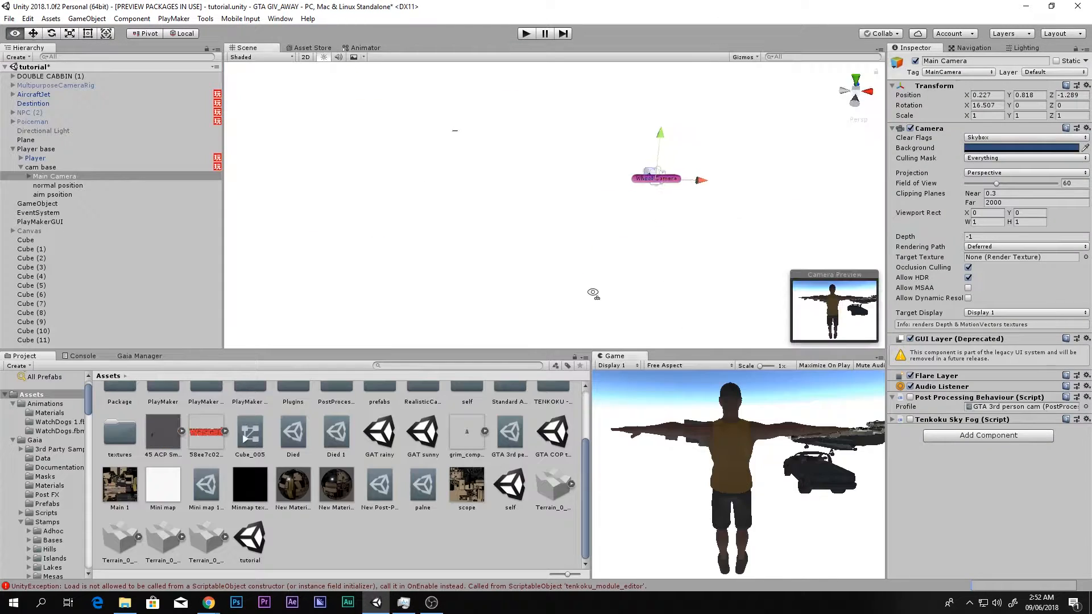
- Set the scene's skybox material to RCCSkybox_Day in the lighting settings
{"action": "left_click", "coordinate": [1023, 48]}
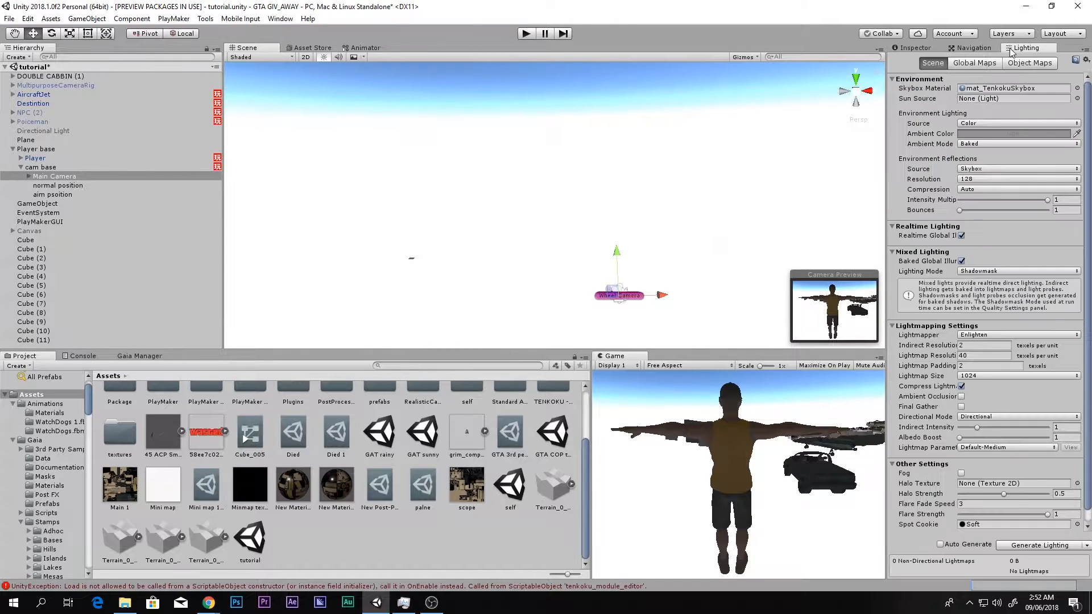
{"action": "left_click", "coordinate": [1076, 89]}
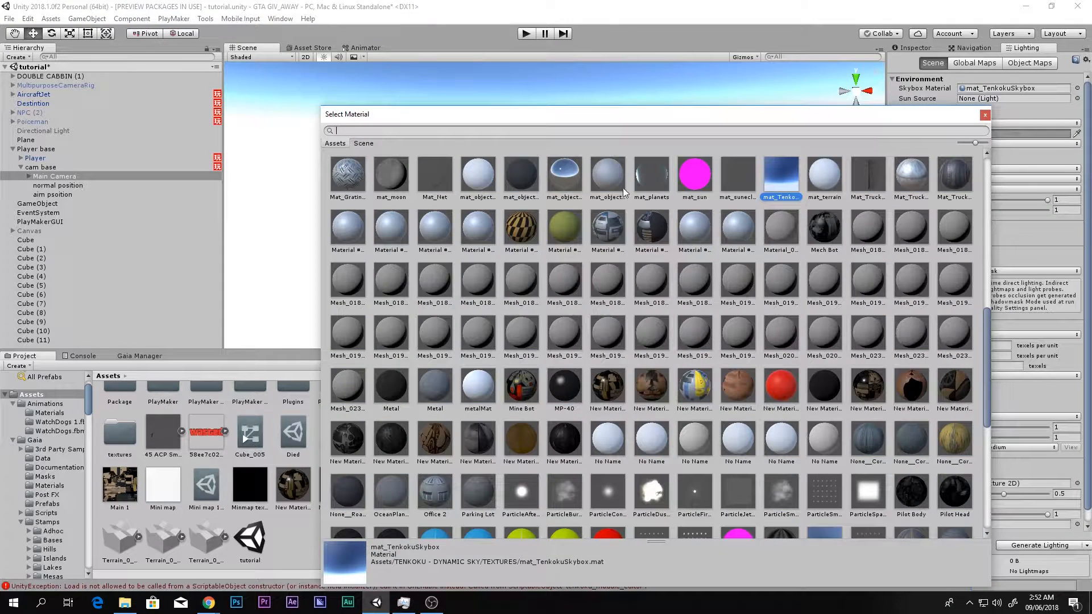
{"action": "scroll", "coordinate": [617, 194], "scroll_direction": "down", "scroll_amount": 10}
{"action": "left_click", "coordinate": [824, 190]}
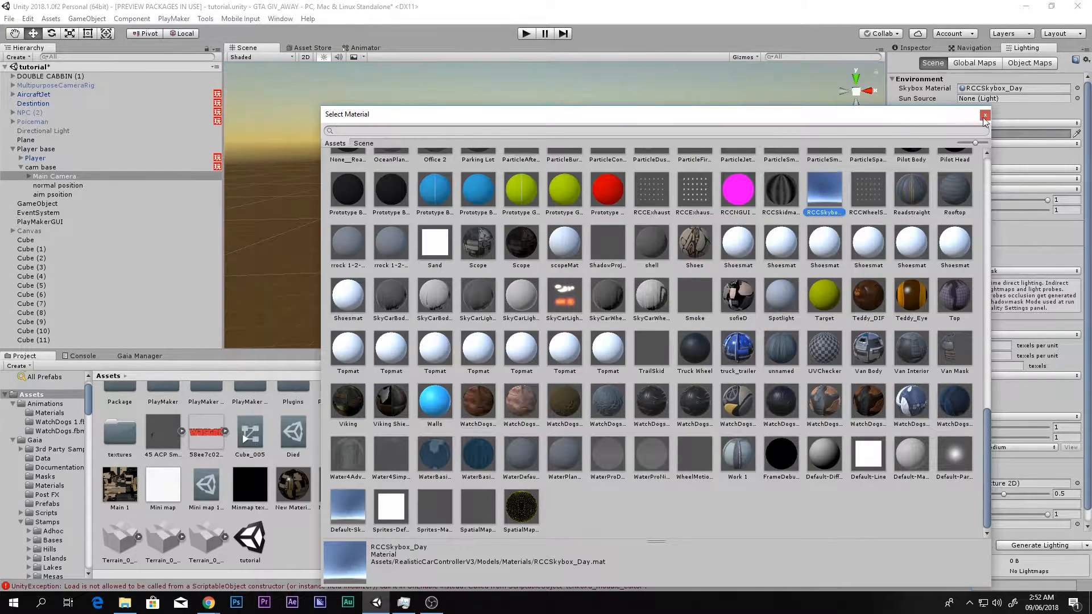
{"action": "left_click", "coordinate": [985, 115]}
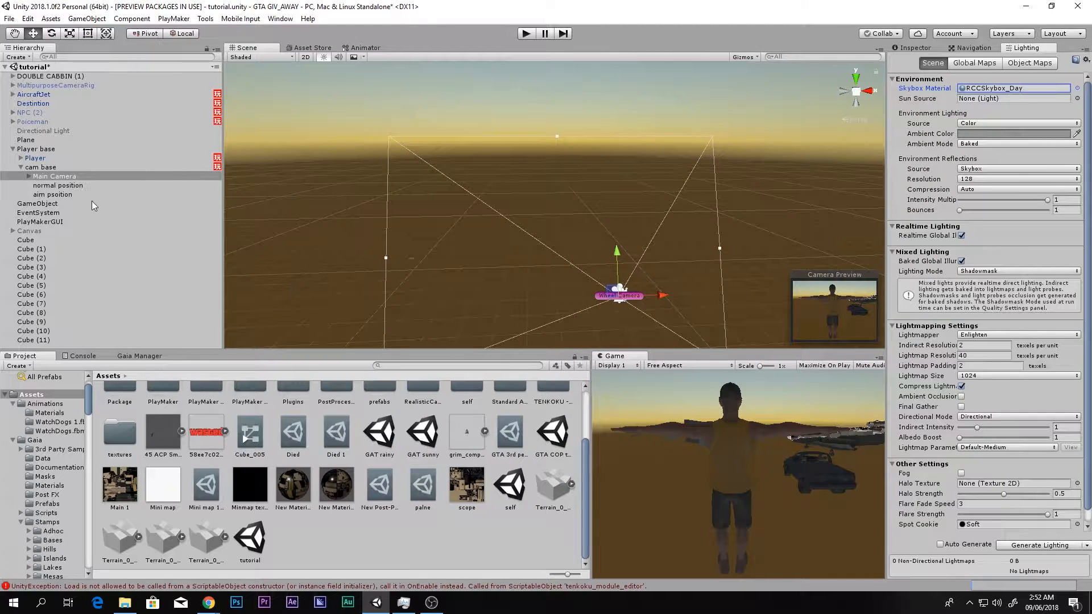
- Find the Directional Light by searching the hierarchy for "dir" and activate it in the scene
{"action": "left_click", "coordinate": [21, 167]}
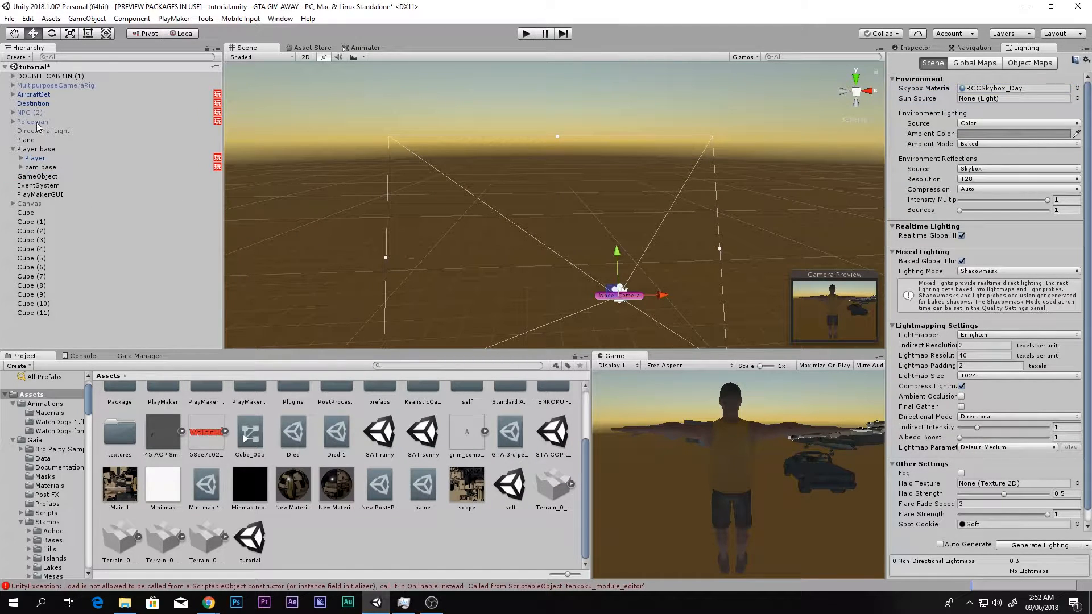
{"action": "left_click", "coordinate": [85, 57]}
{"action": "type", "text": "dir"}
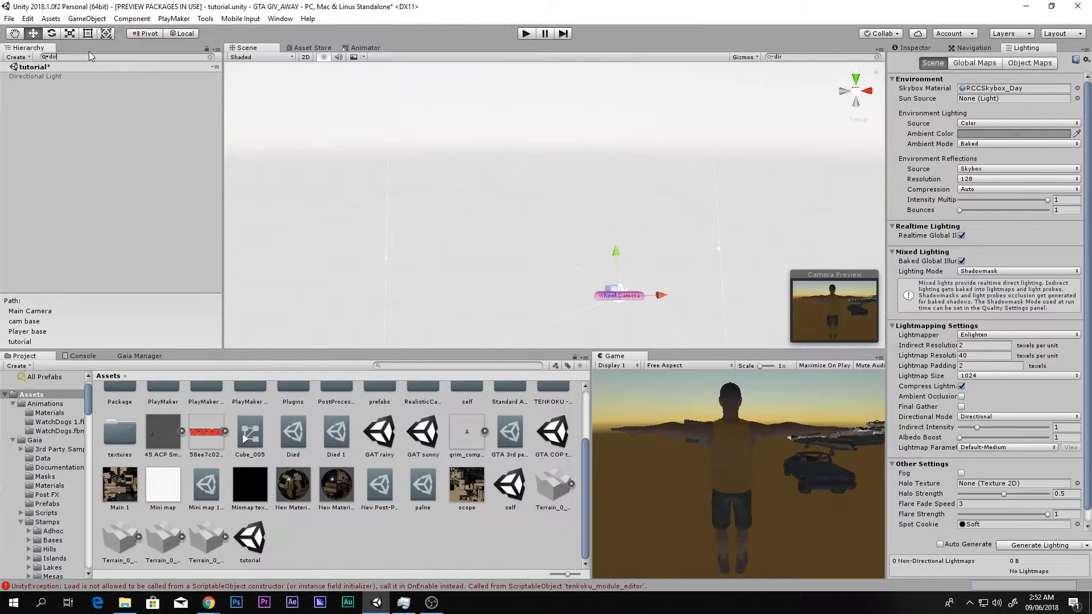
{"action": "left_click", "coordinate": [45, 77]}
{"action": "left_click", "coordinate": [210, 57]}
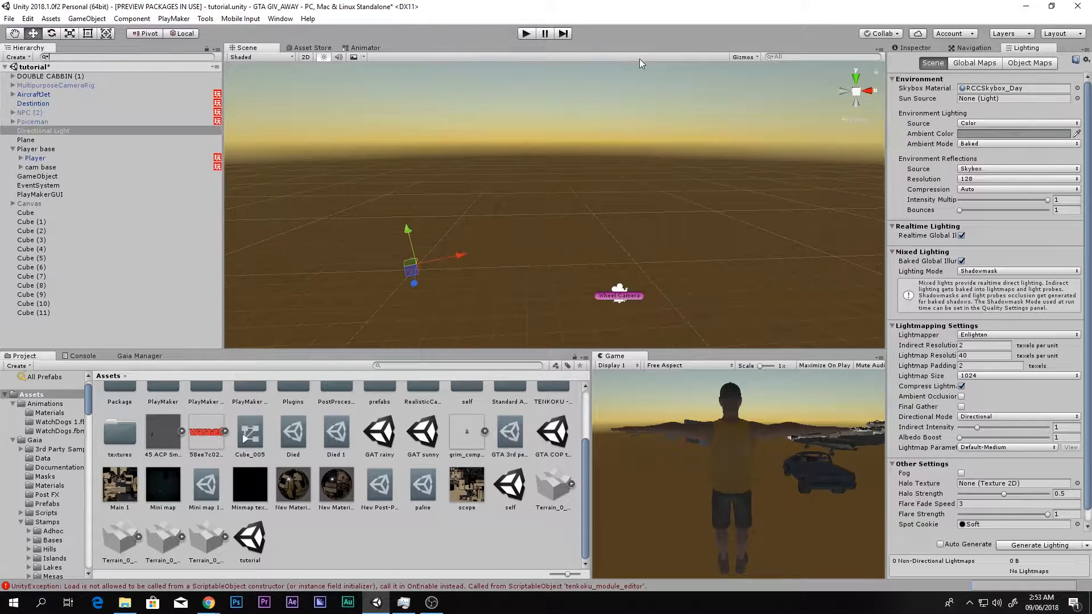
{"action": "left_click", "coordinate": [925, 49]}
{"action": "left_click", "coordinate": [916, 61]}
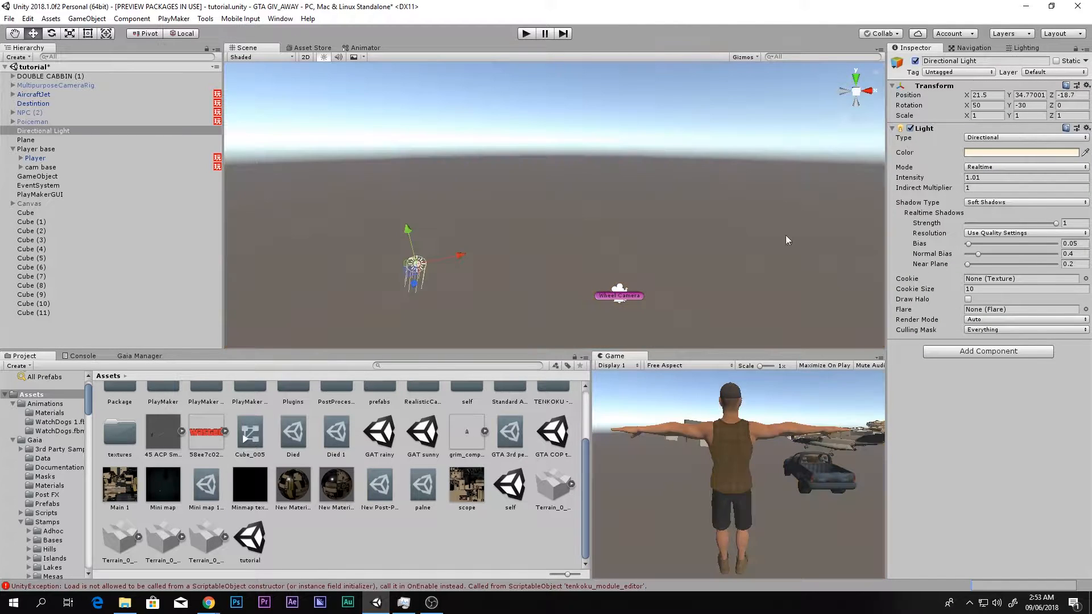
{"action": "right_click", "coordinate": [66, 338]}
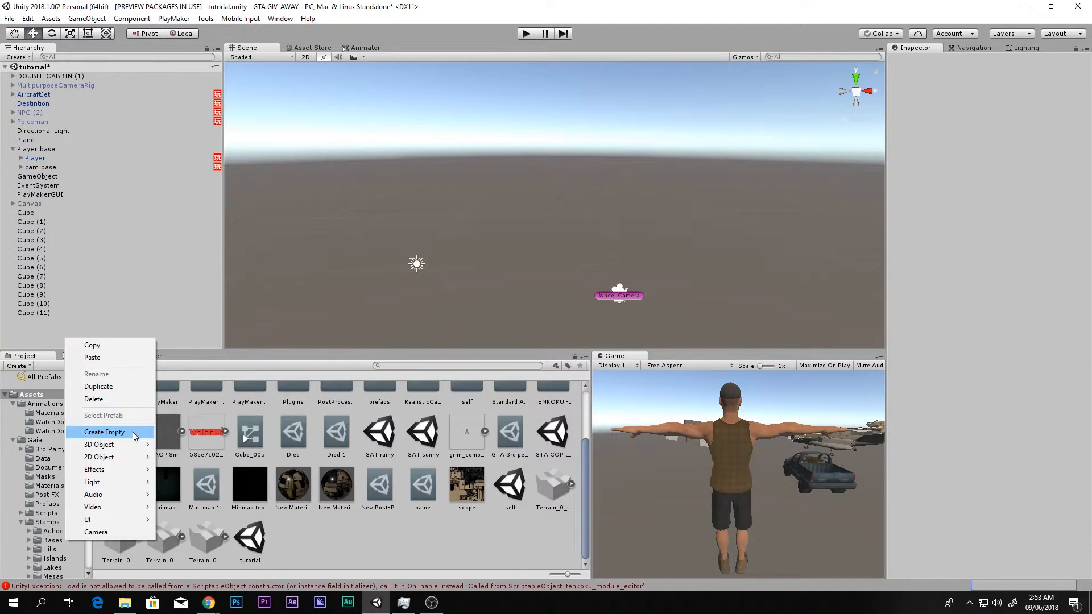
{"action": "mouse_move", "coordinate": [140, 449]}
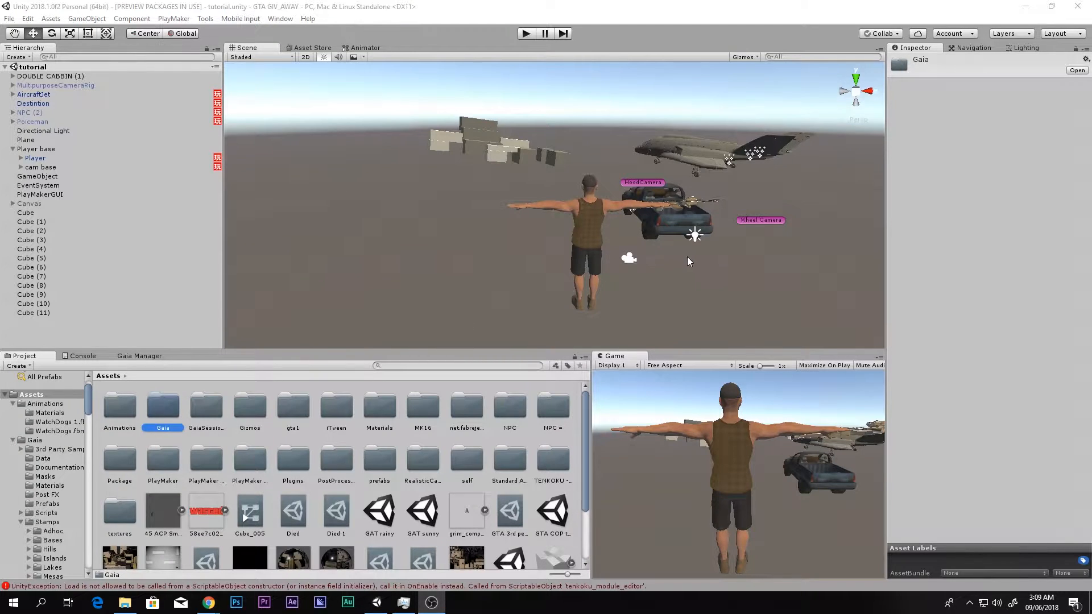
{"action": "middle_click_drag", "start_coordinate": [648, 269], "coordinate": [635, 270]}
{"action": "scroll", "coordinate": [635, 271], "scroll_direction": "up", "scroll_amount": 1}
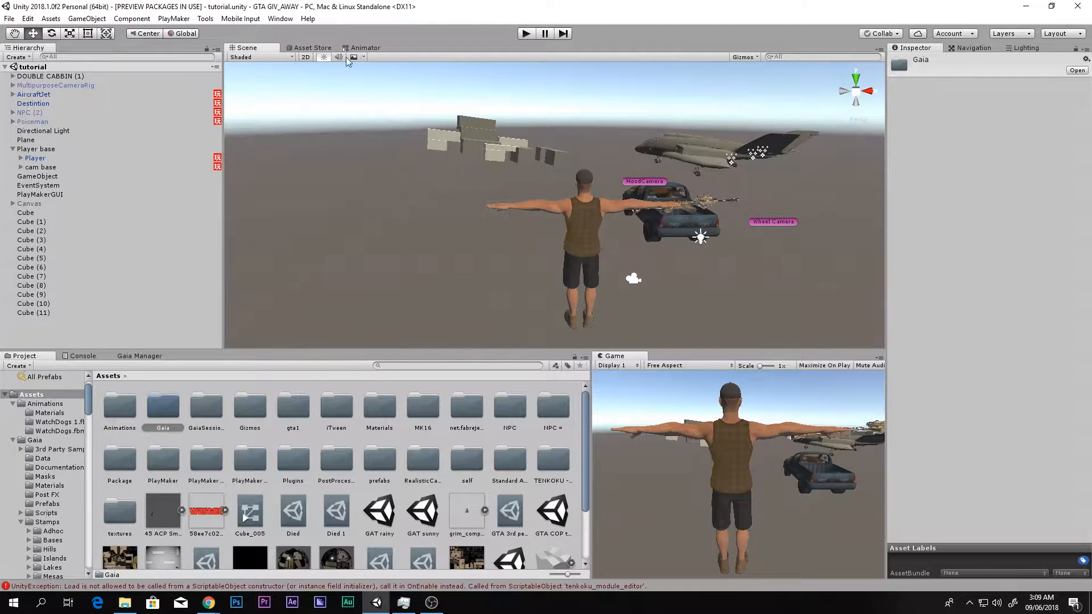
- Show the Gaia Manager and create the terrain together with the stamper
{"action": "left_click", "coordinate": [281, 19]}
{"action": "mouse_move", "coordinate": [312, 66]}
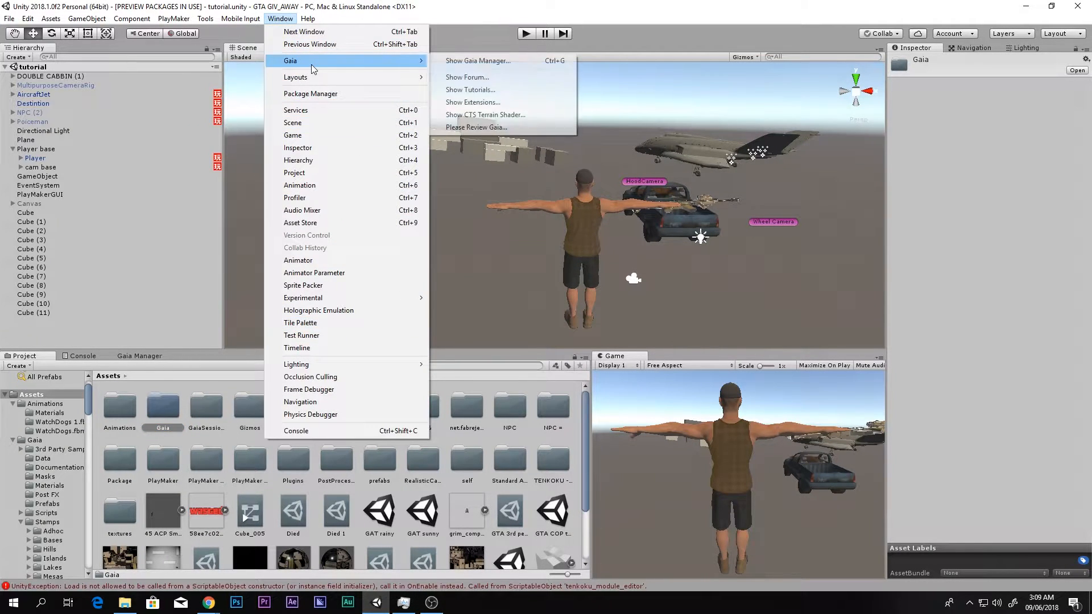
{"action": "left_click", "coordinate": [476, 61]}
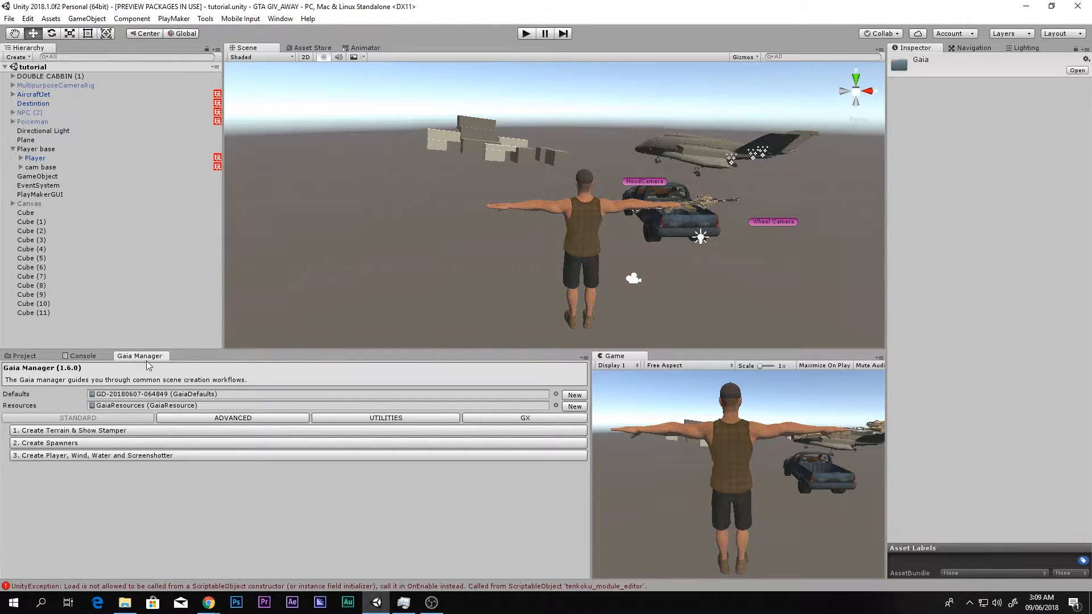
{"action": "left_click", "coordinate": [67, 432]}
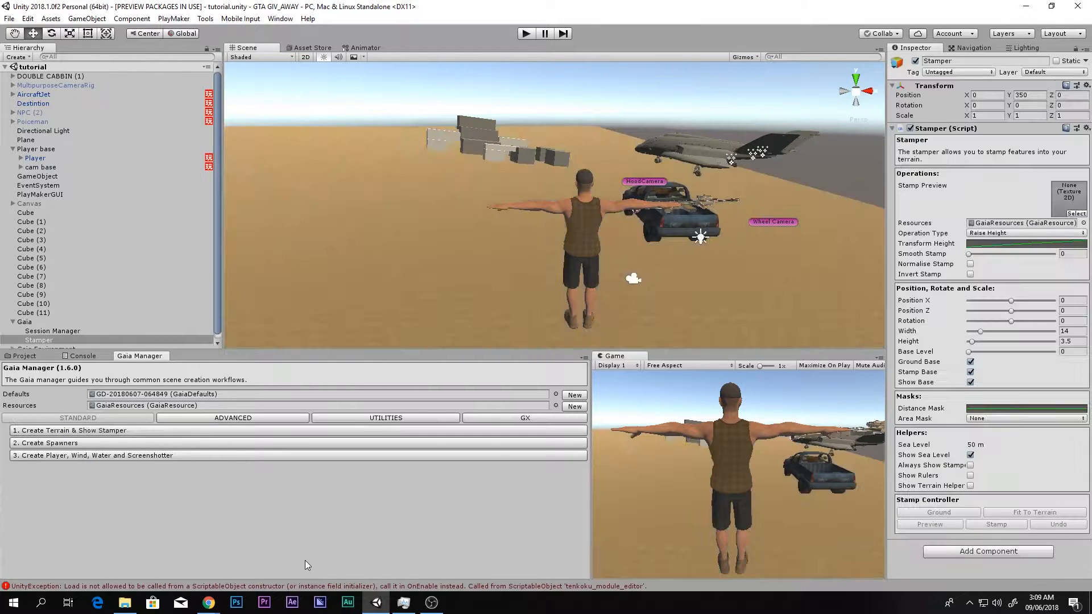
- Select Gaia's Session Manager and enable its Random Terrain Generator
{"action": "right_click_drag", "start_coordinate": [646, 240], "coordinate": [738, 290]}
{"action": "key", "text": "s"}
{"action": "key", "text": "w"}
{"action": "key", "text": "s"}
{"action": "key", "text": "a"}
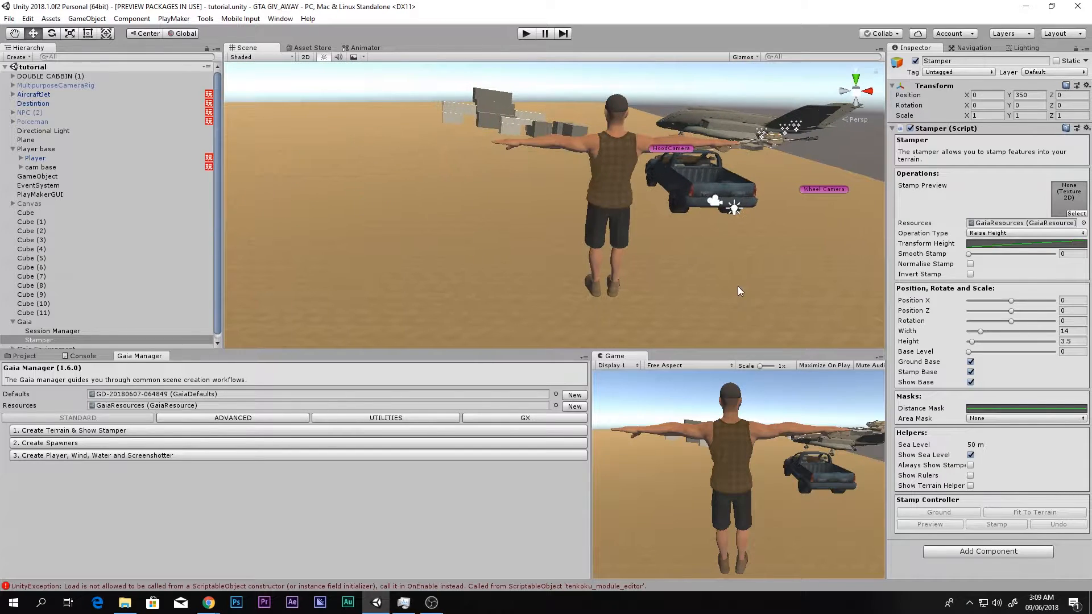
{"action": "left_click", "coordinate": [57, 332]}
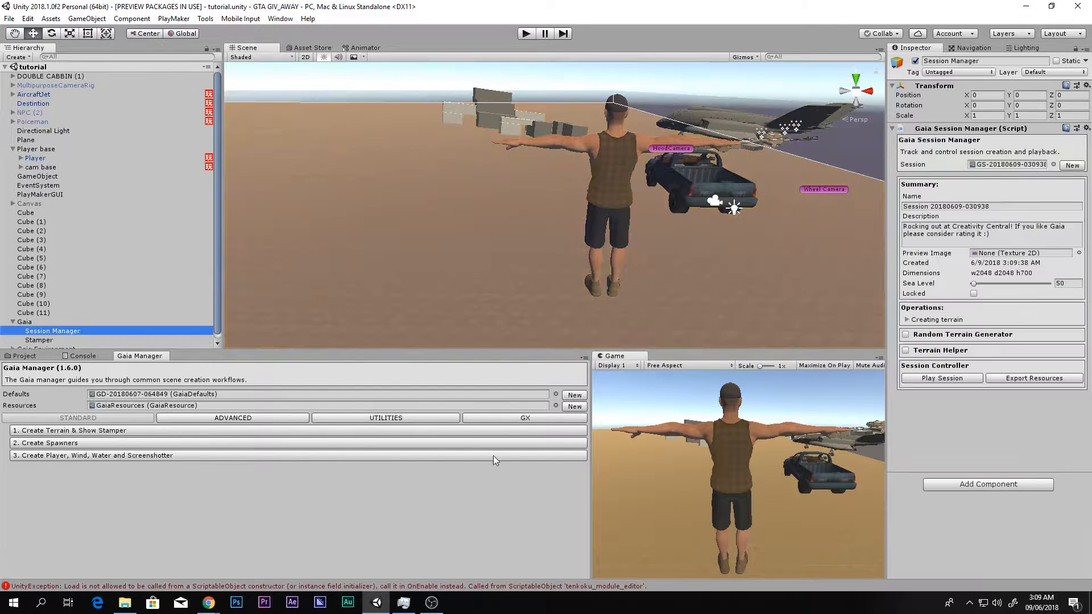
{"action": "left_click", "coordinate": [906, 335]}
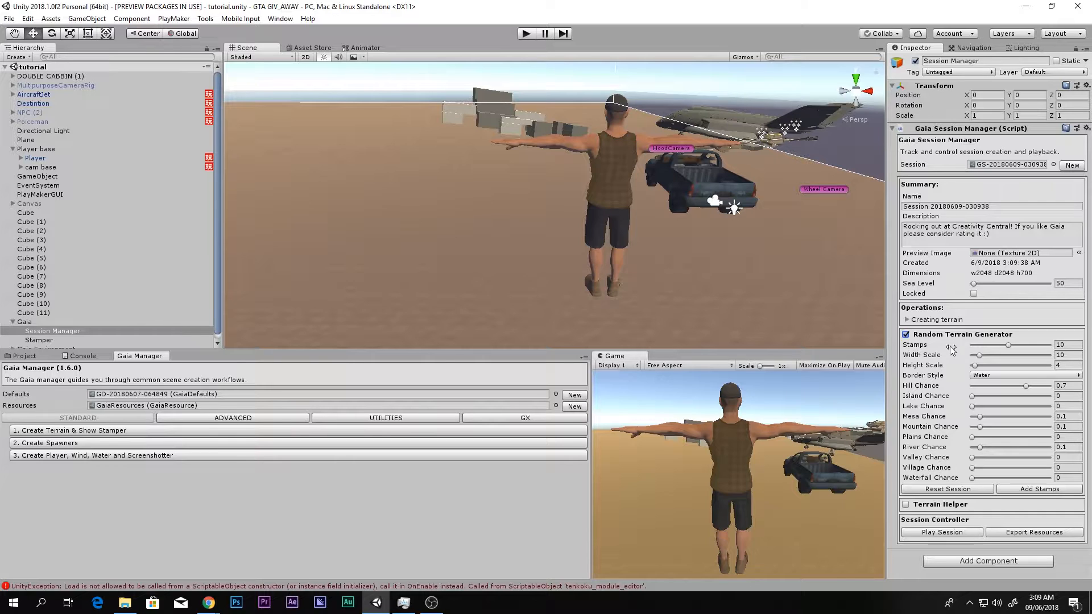
- Go through the generator's Border Style options Water, Mountains and None, and set it to Mountains
{"action": "left_click", "coordinate": [983, 375]}
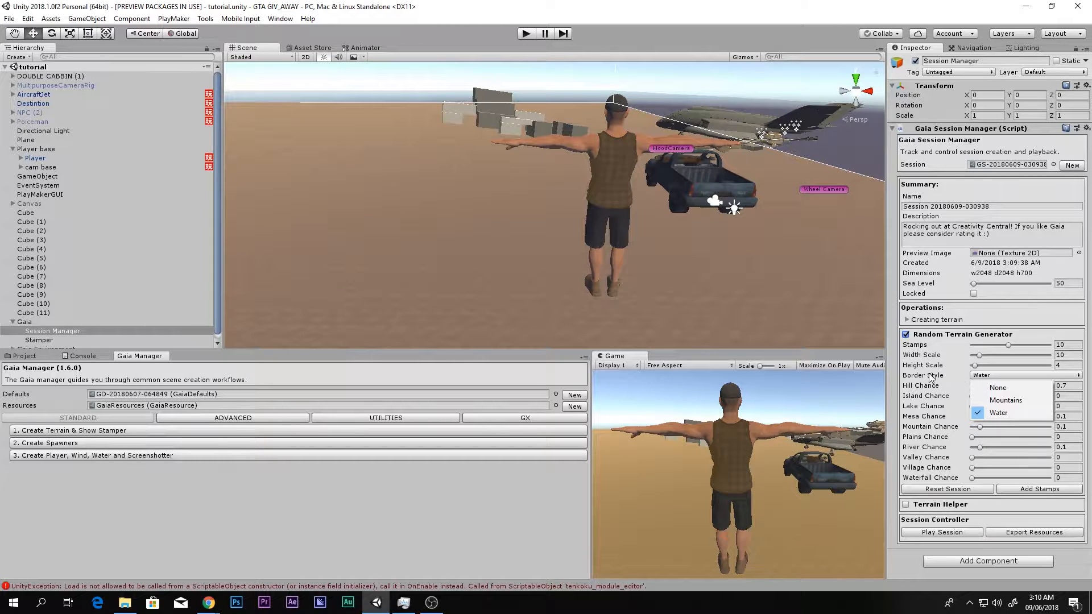
{"action": "left_click", "coordinate": [960, 376]}
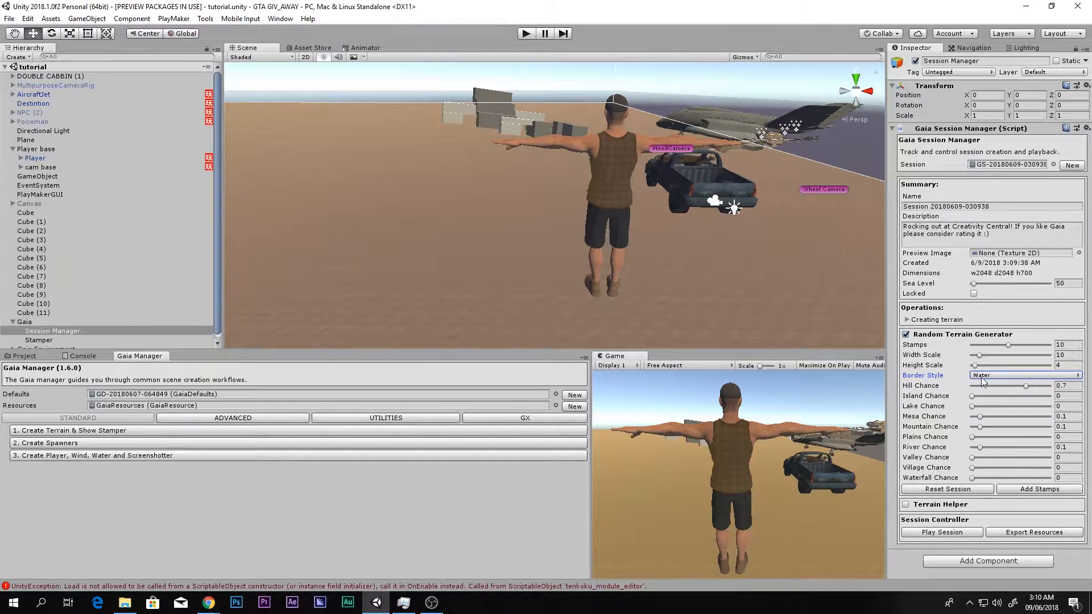
{"action": "left_click", "coordinate": [983, 378]}
{"action": "left_click", "coordinate": [1001, 411]}
{"action": "left_click", "coordinate": [992, 377]}
{"action": "left_click", "coordinate": [991, 402]}
{"action": "left_click", "coordinate": [995, 376]}
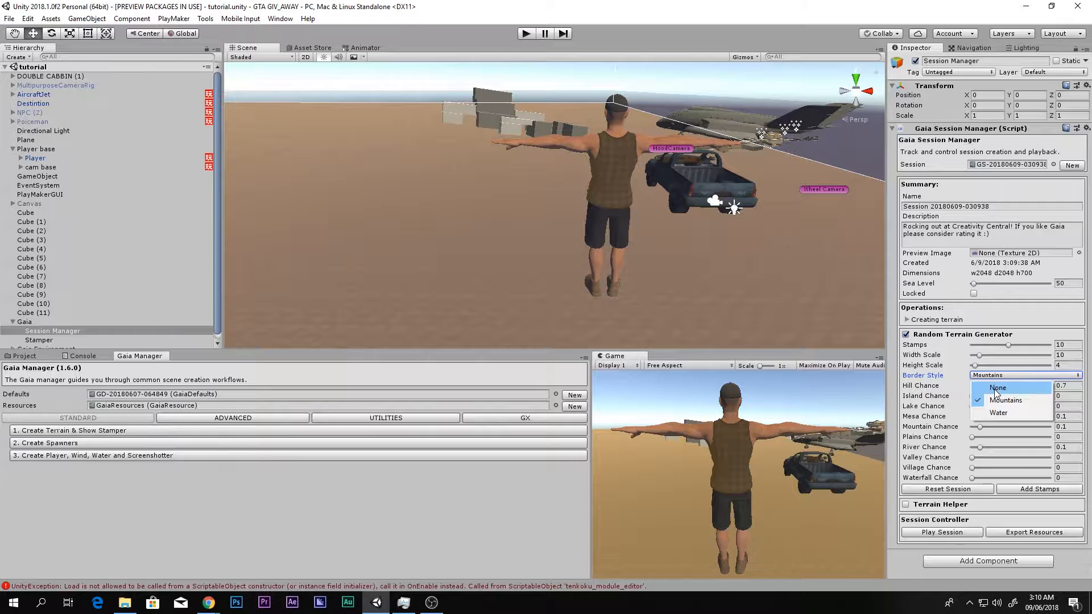
{"action": "left_click", "coordinate": [995, 389]}
{"action": "left_click", "coordinate": [985, 375]}
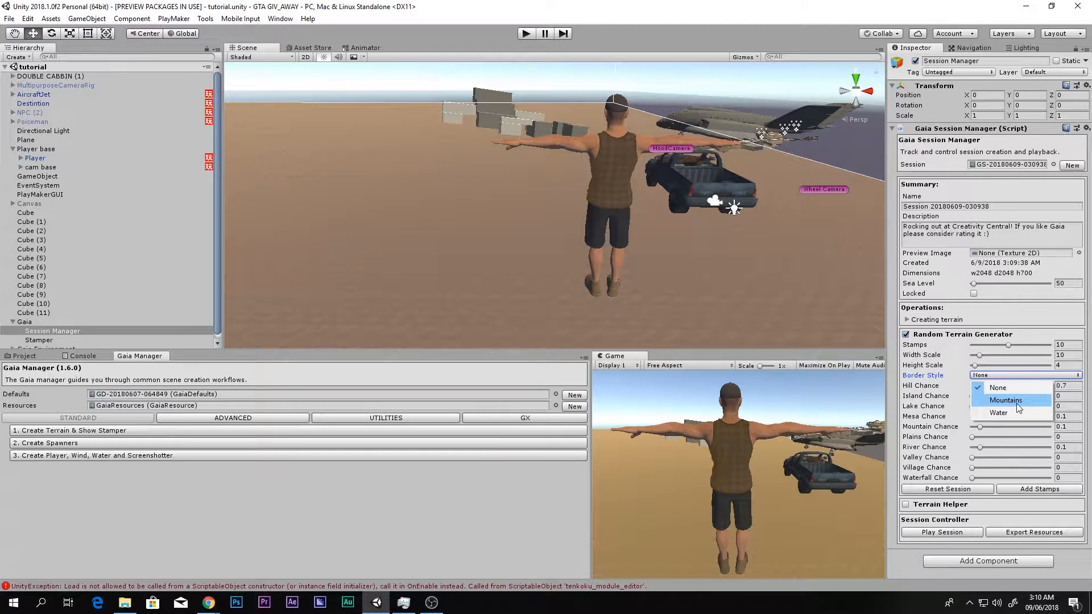
{"action": "left_click", "coordinate": [1015, 401]}
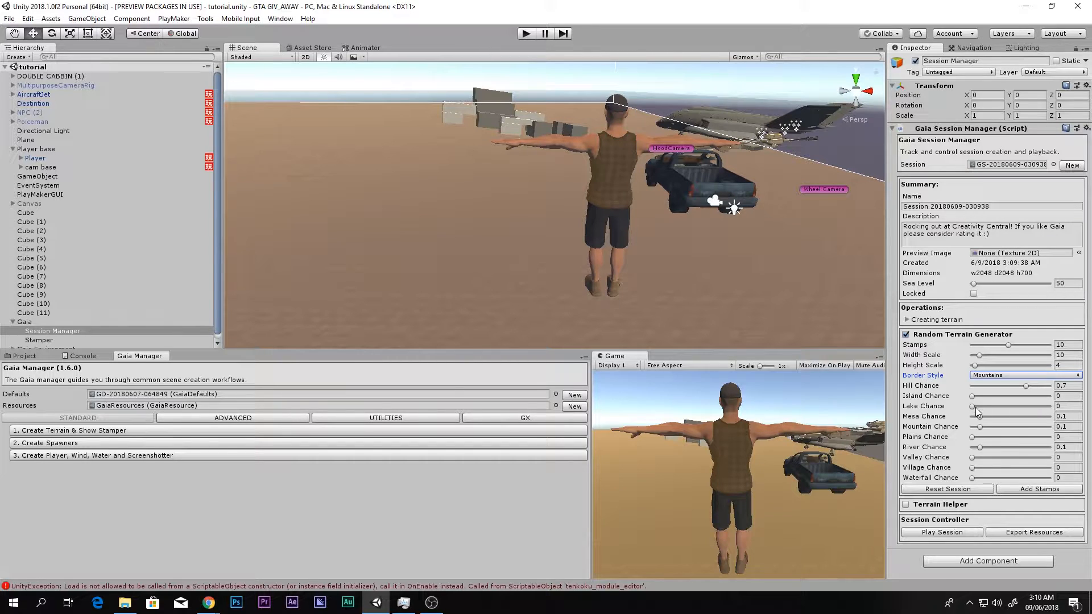
- Set Lake Chance to 0.257, Mountain 0.534, Plains 0.485, River 0.338, Valley 0.213 and Village 0.779, and add the stamps
{"action": "left_click_drag", "start_coordinate": [981, 408], "coordinate": [992, 408]}
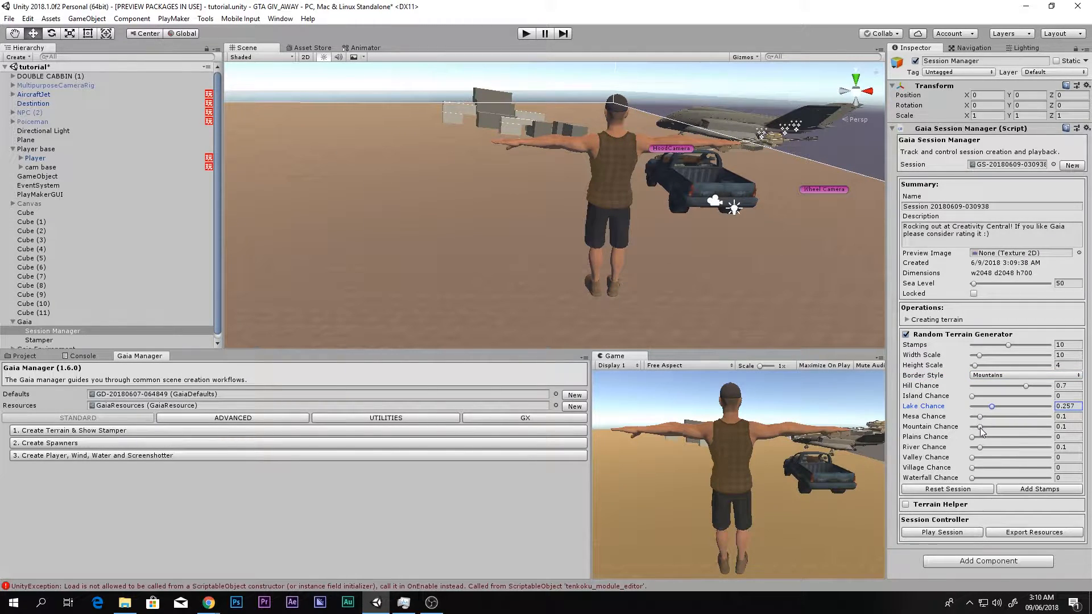
{"action": "left_click_drag", "start_coordinate": [981, 427], "coordinate": [1032, 470]}
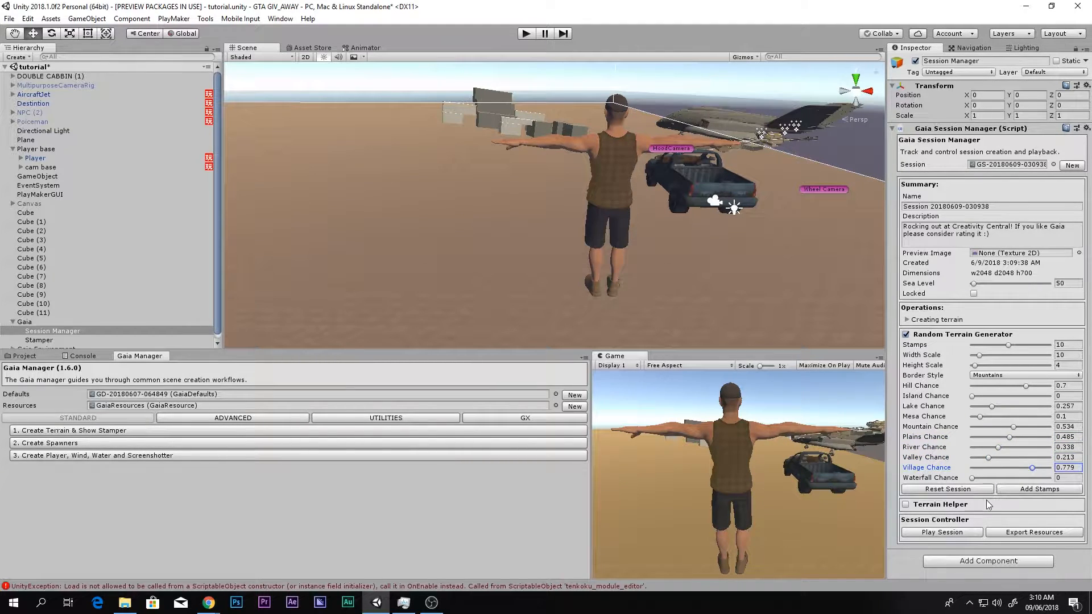
{"action": "left_click", "coordinate": [1026, 490]}
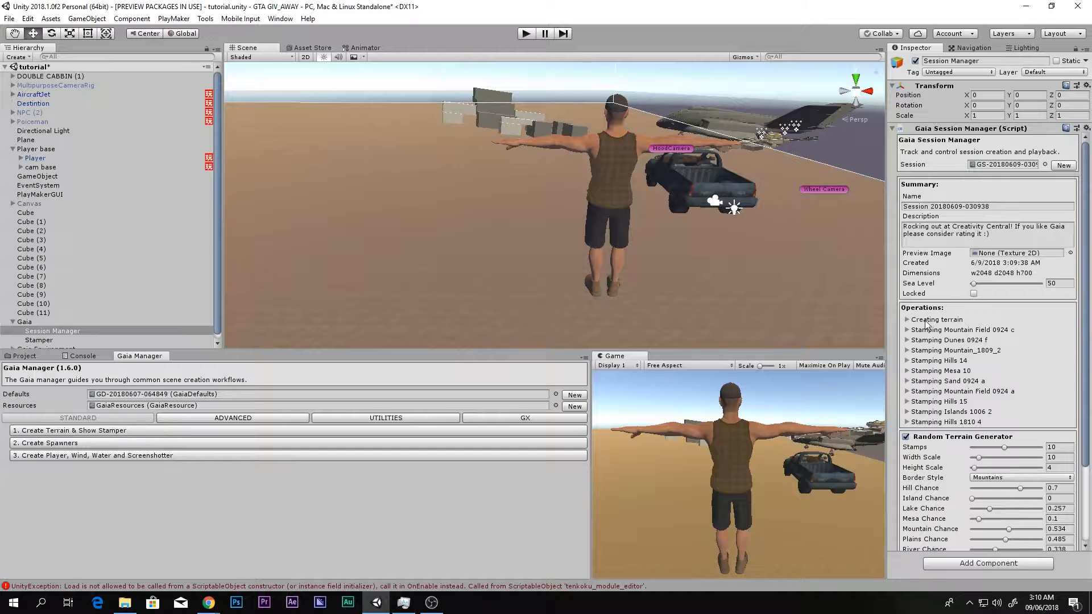
- Play the Gaia session to stamp the random terrain and accept the playback confirmation
{"action": "right_click_drag", "start_coordinate": [705, 225], "coordinate": [511, 245]}
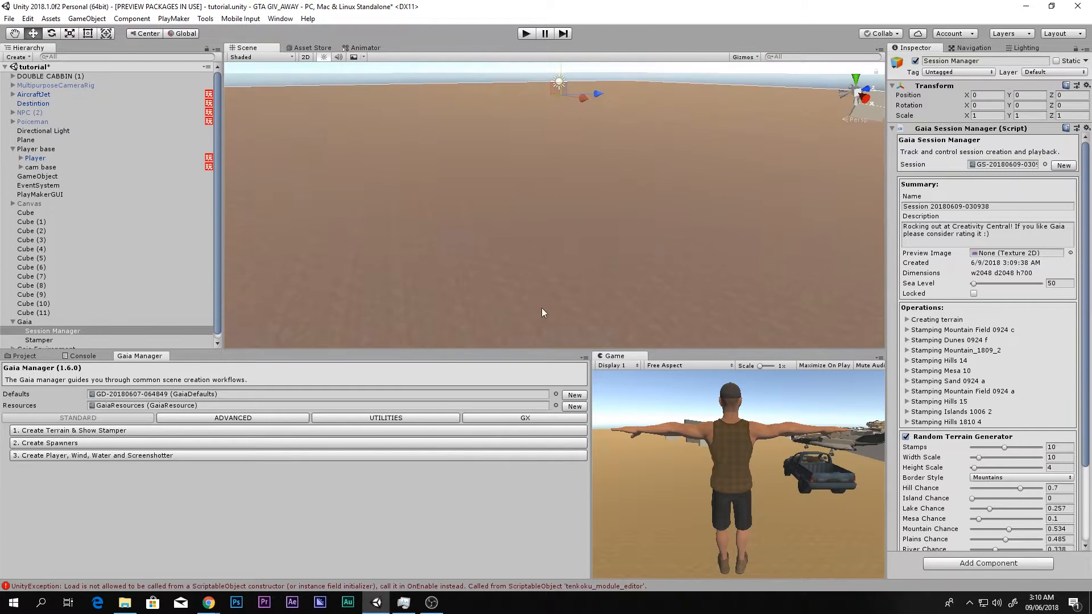
{"action": "right_click_drag", "start_coordinate": [580, 328], "coordinate": [720, 289]}
{"action": "scroll", "coordinate": [942, 356], "scroll_direction": "down", "scroll_amount": 3}
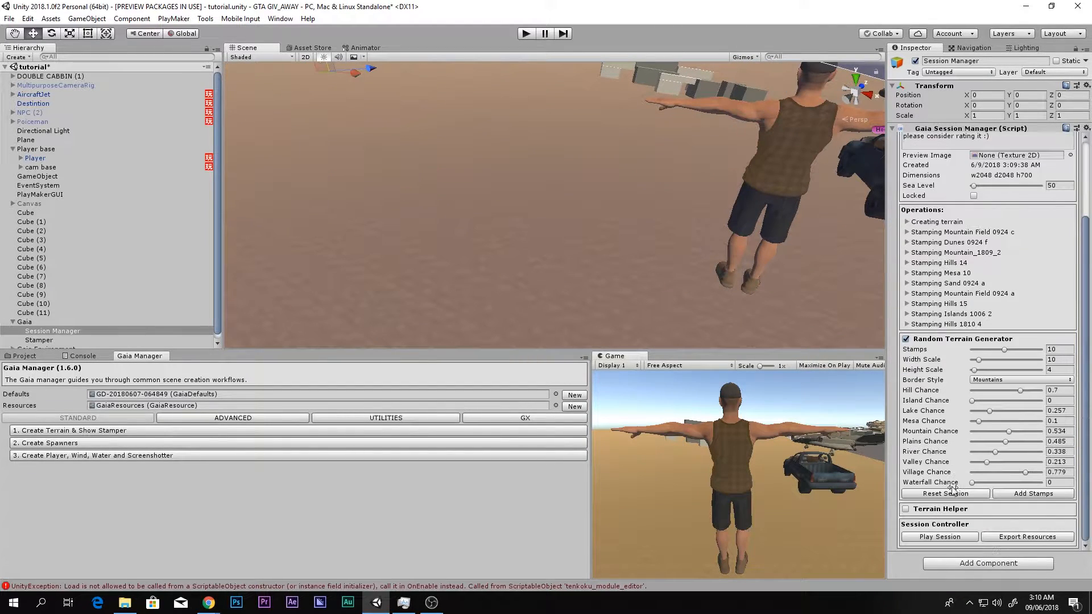
{"action": "left_click", "coordinate": [938, 536]}
{"action": "left_click", "coordinate": [568, 322]}
{"action": "right_click_drag", "start_coordinate": [706, 266], "coordinate": [618, 257]}
{"action": "key", "text": "super"}
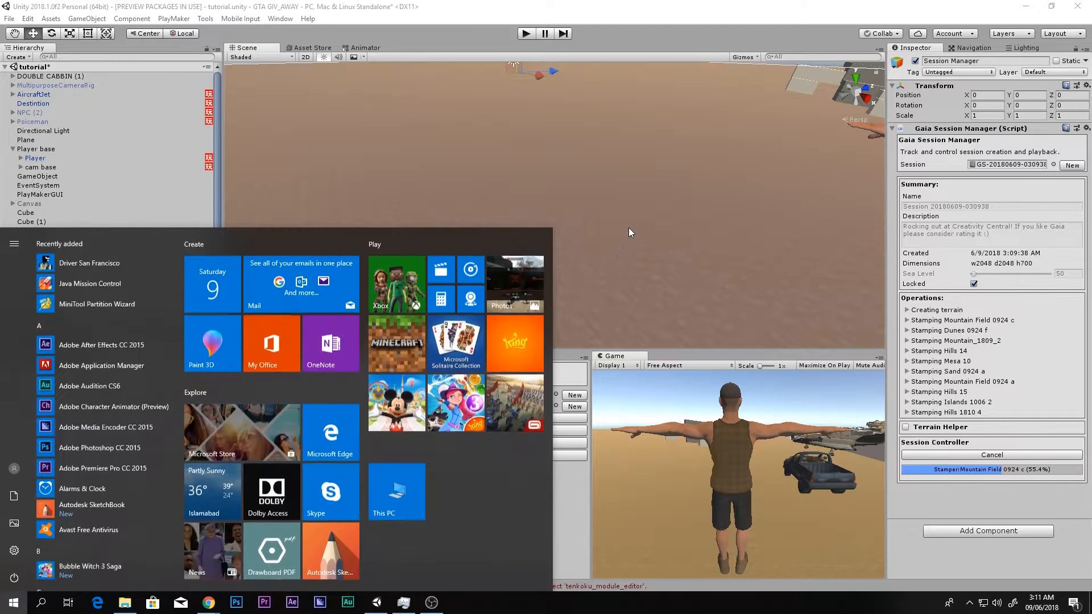
{"action": "left_click", "coordinate": [639, 198]}
- Examine the generated terrain's mountains, valleys and sea level from several sides with the Session Manager selected
{"action": "scroll", "coordinate": [633, 223], "scroll_direction": "down", "scroll_amount": 6}
{"action": "right_click_drag", "start_coordinate": [633, 224], "coordinate": [659, 191]}
{"action": "scroll", "coordinate": [600, 175], "scroll_direction": "down", "scroll_amount": 3}
{"action": "scroll", "coordinate": [611, 210], "scroll_direction": "up", "scroll_amount": 2}
{"action": "left_click", "coordinate": [42, 320]}
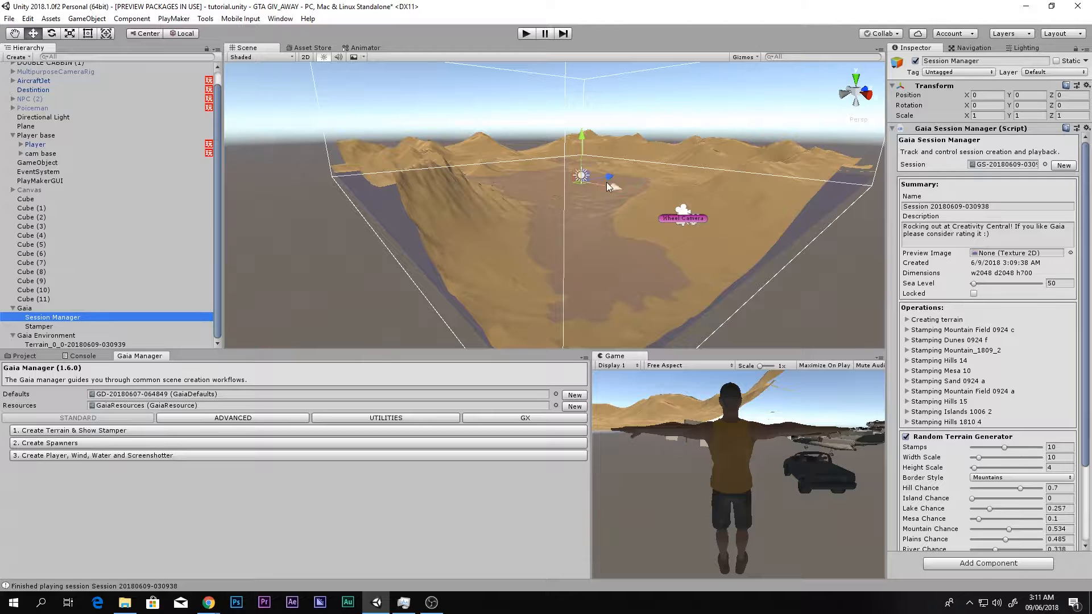
{"action": "right_click_drag", "start_coordinate": [602, 186], "coordinate": [694, 175]}
{"action": "middle_click_drag", "start_coordinate": [694, 175], "coordinate": [813, 244]}
{"action": "right_click_drag", "start_coordinate": [555, 206], "coordinate": [602, 219]}
{"action": "middle_click_drag", "start_coordinate": [648, 227], "coordinate": [808, 258]}
{"action": "right_click_drag", "start_coordinate": [808, 259], "coordinate": [249, 189]}
{"action": "key", "text": "w"}
{"action": "right_click_drag", "start_coordinate": [534, 173], "coordinate": [634, 174]}
{"action": "scroll", "coordinate": [1005, 337], "scroll_direction": "down", "scroll_amount": 4}
{"action": "right_click_drag", "start_coordinate": [739, 341], "coordinate": [722, 195]}
{"action": "right_click_drag", "start_coordinate": [640, 161], "coordinate": [434, 183]}
{"action": "mouse_move", "coordinate": [677, 204]}
{"action": "right_mouse_down"}
{"action": "mouse_move", "coordinate": [397, 169]}
{"action": "mouse_move", "coordinate": [456, 151]}
{"action": "right_mouse_up"}
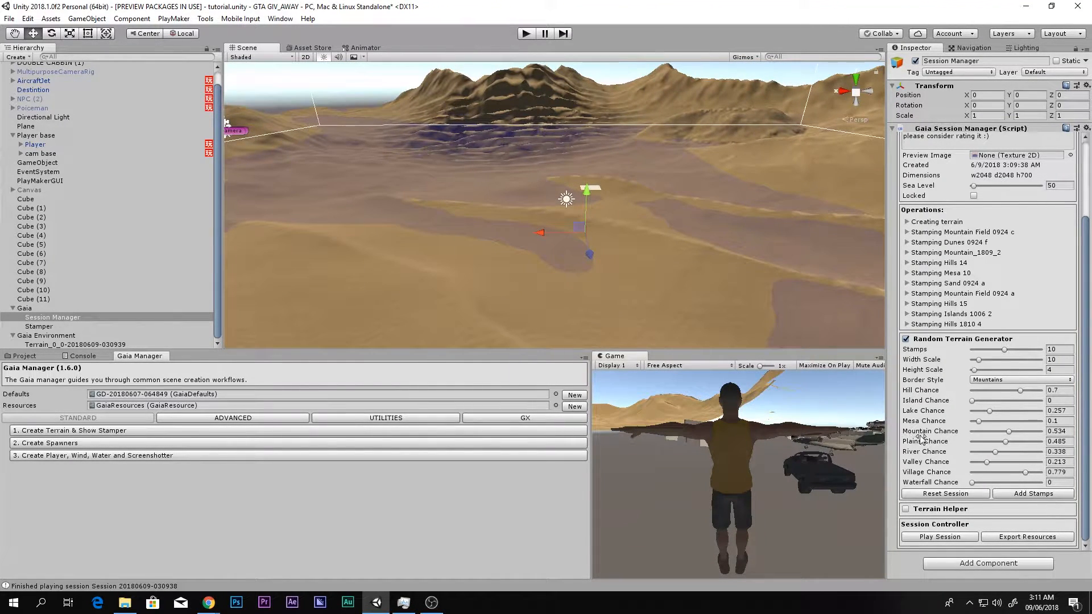
- Set the generator's Lake Chance to 0, decline the session playback and add another set of stamps
{"action": "left_click_drag", "start_coordinate": [989, 410], "coordinate": [748, 418]}
{"action": "left_click", "coordinate": [946, 534]}
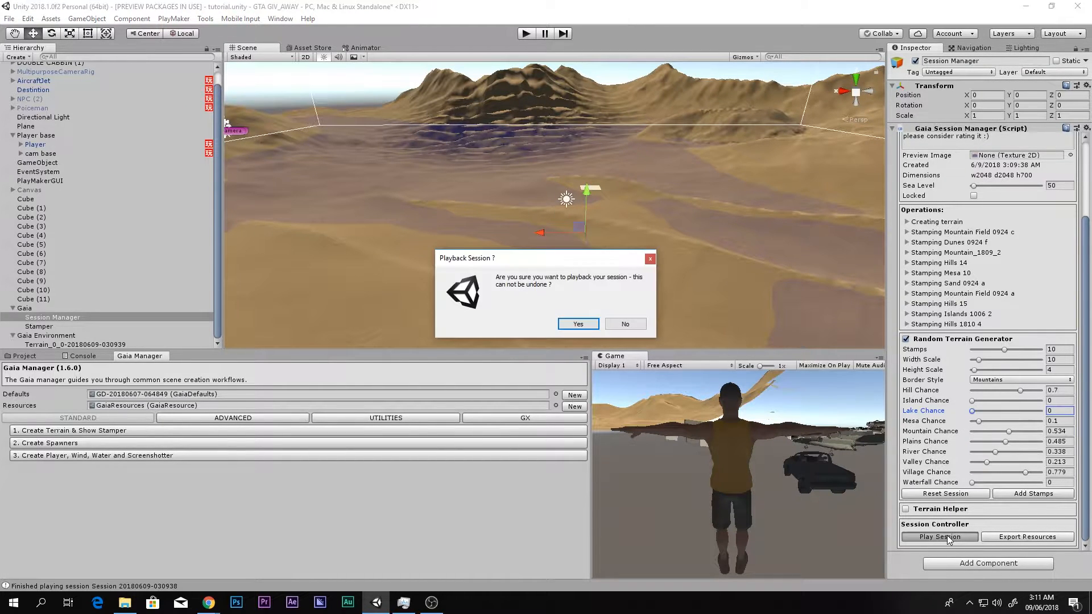
{"action": "left_click", "coordinate": [631, 328]}
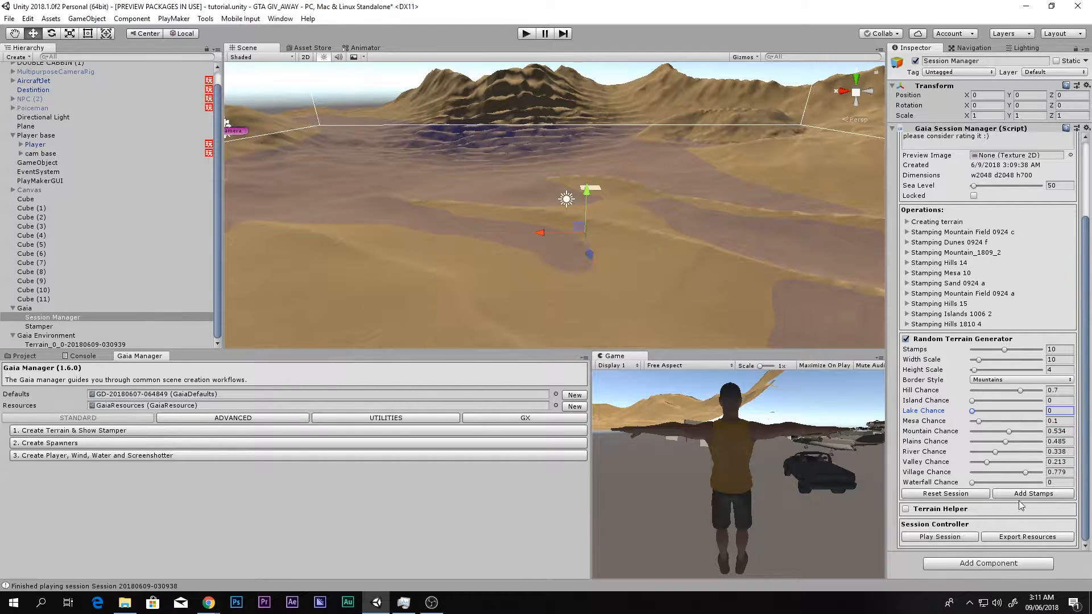
{"action": "left_click", "coordinate": [1034, 495]}
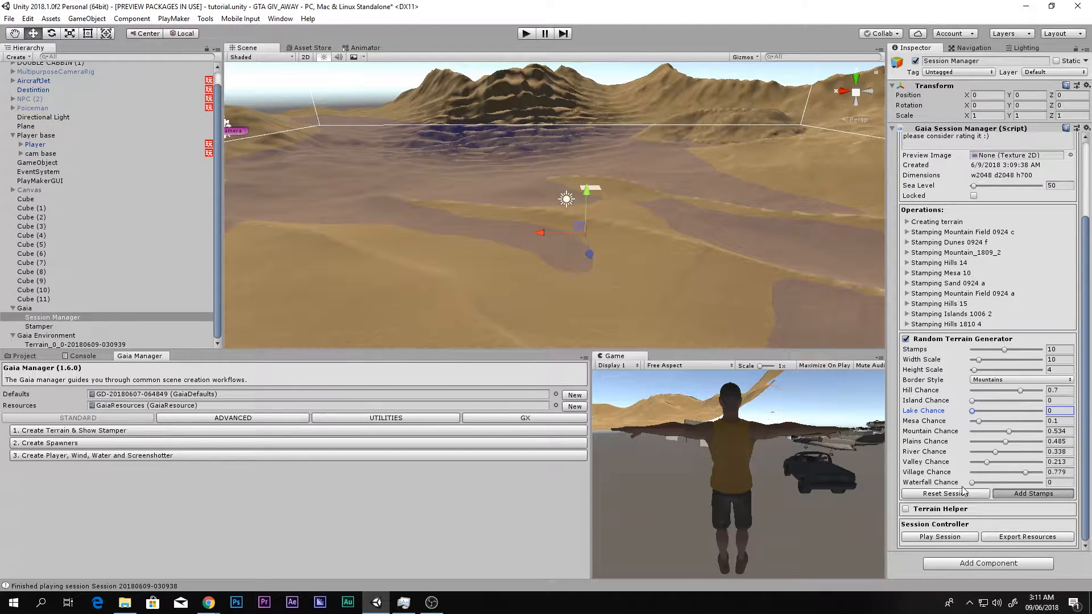
- Set Hill Chance to 0.174, play the session again with the added stamps and view the terrain being stamped
{"action": "left_click", "coordinate": [986, 497]}
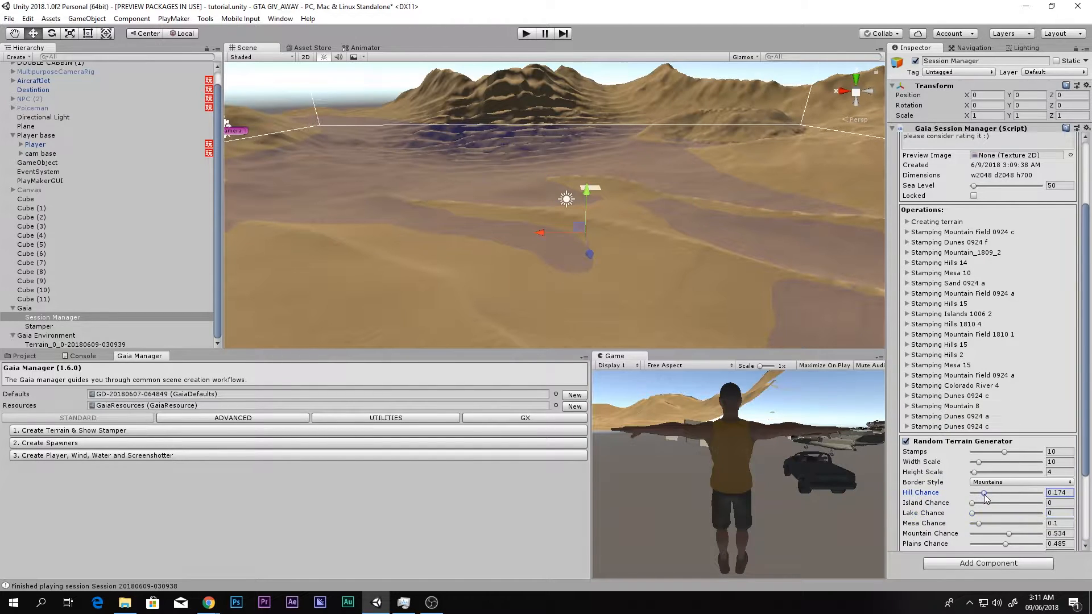
{"action": "scroll", "coordinate": [958, 526], "scroll_direction": "down", "scroll_amount": 3}
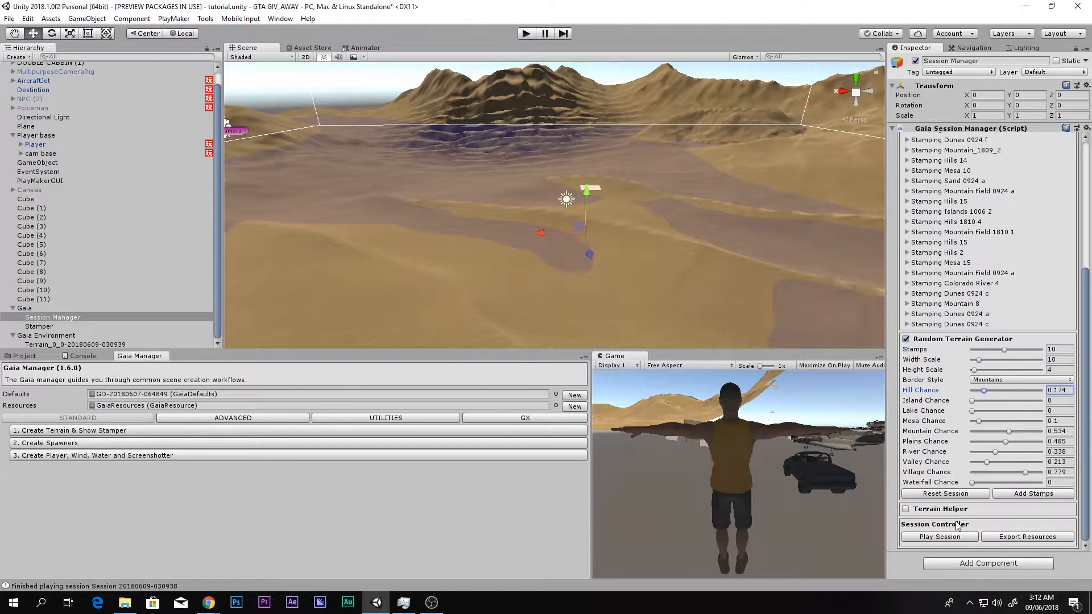
{"action": "left_click", "coordinate": [943, 538]}
{"action": "left_click", "coordinate": [586, 324]}
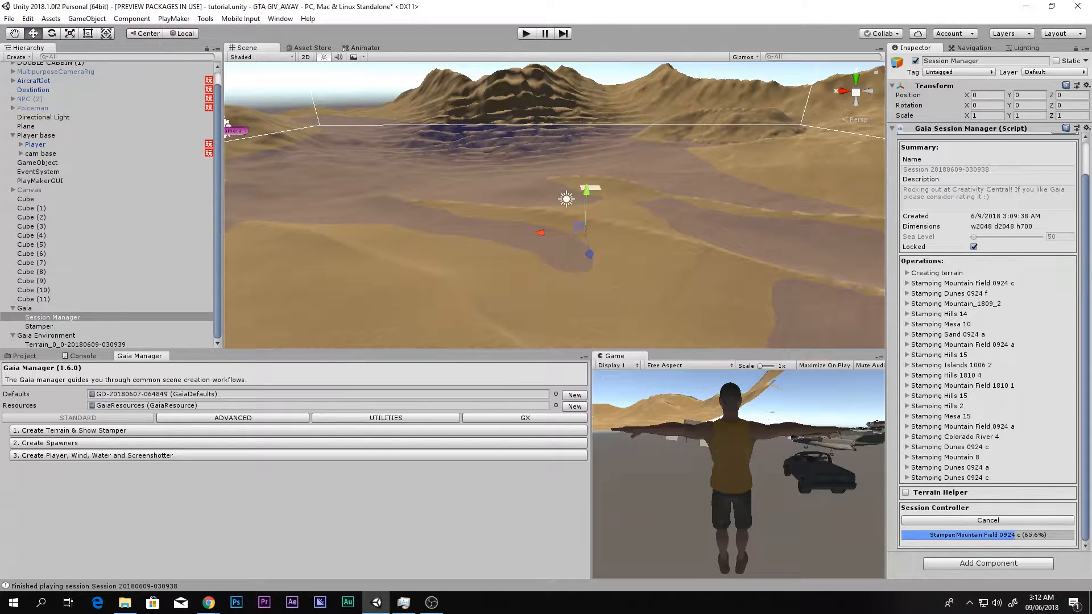
{"action": "right_click_drag", "start_coordinate": [502, 265], "coordinate": [627, 332]}
{"action": "key", "text": "s"}
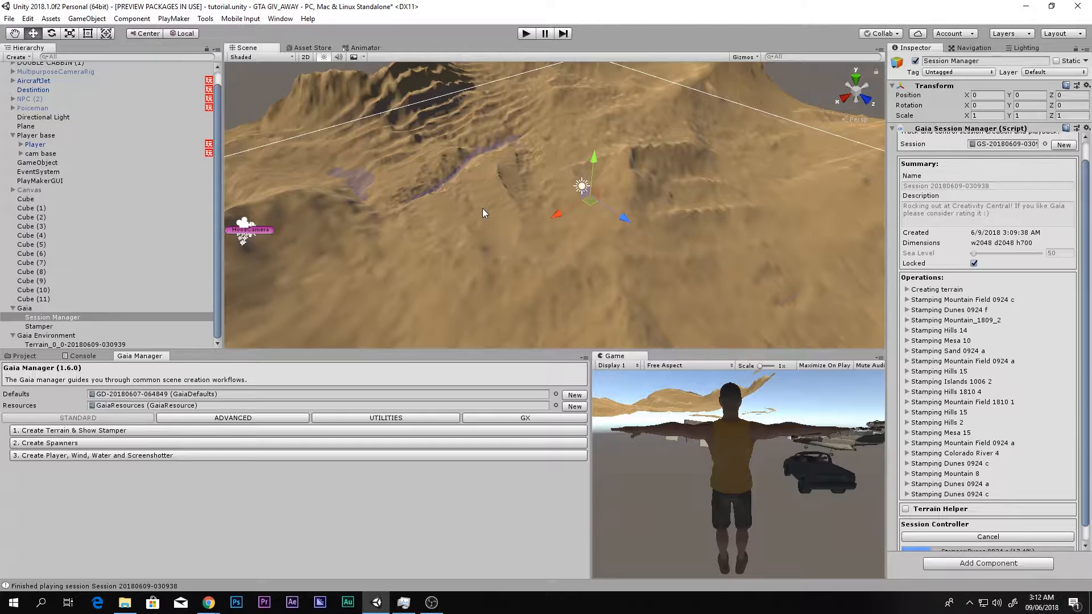
{"action": "middle_click_drag", "start_coordinate": [483, 202], "coordinate": [530, 178]}
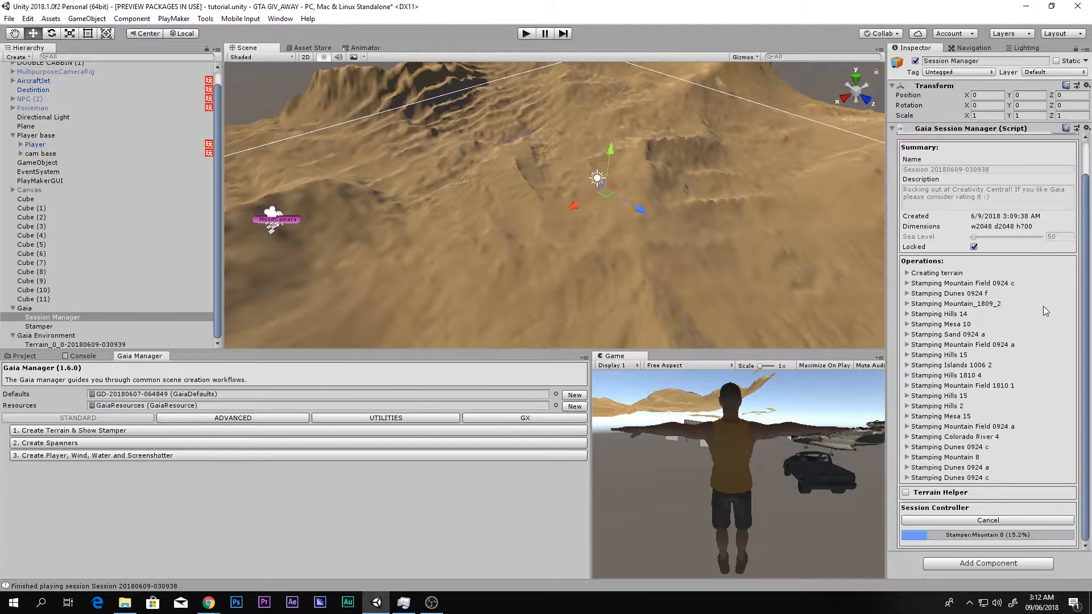
- Set the random terrain generator's River Chance to 0.719 and its Border Style to Water
{"action": "right_click_drag", "start_coordinate": [614, 219], "coordinate": [455, 219]}
{"action": "right_click_drag", "start_coordinate": [513, 149], "coordinate": [821, 208]}
{"action": "right_click_drag", "start_coordinate": [735, 232], "coordinate": [541, 219]}
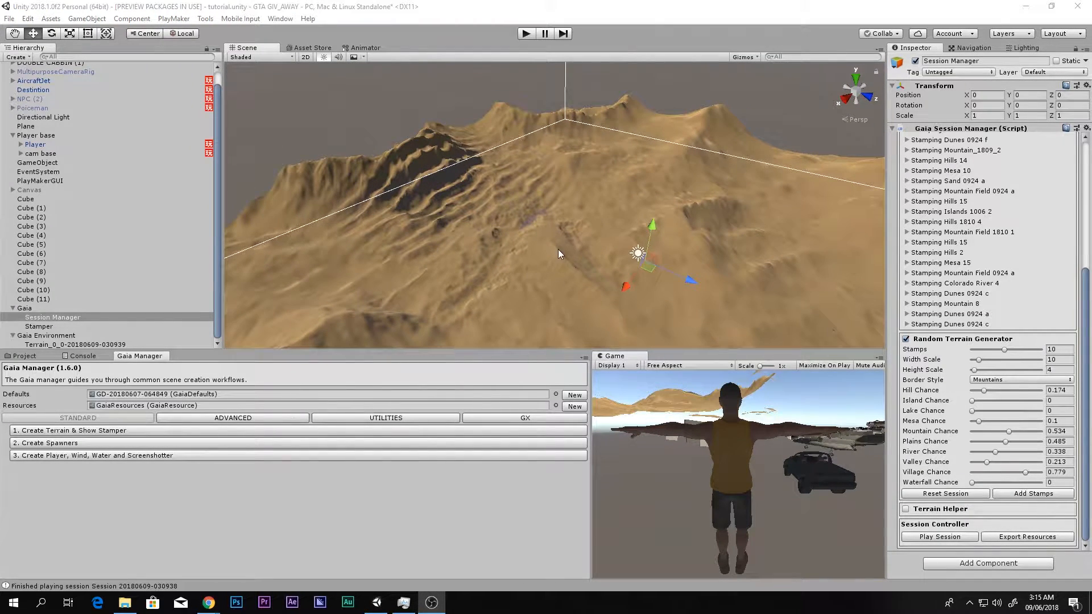
{"action": "right_click_drag", "start_coordinate": [558, 249], "coordinate": [633, 179]}
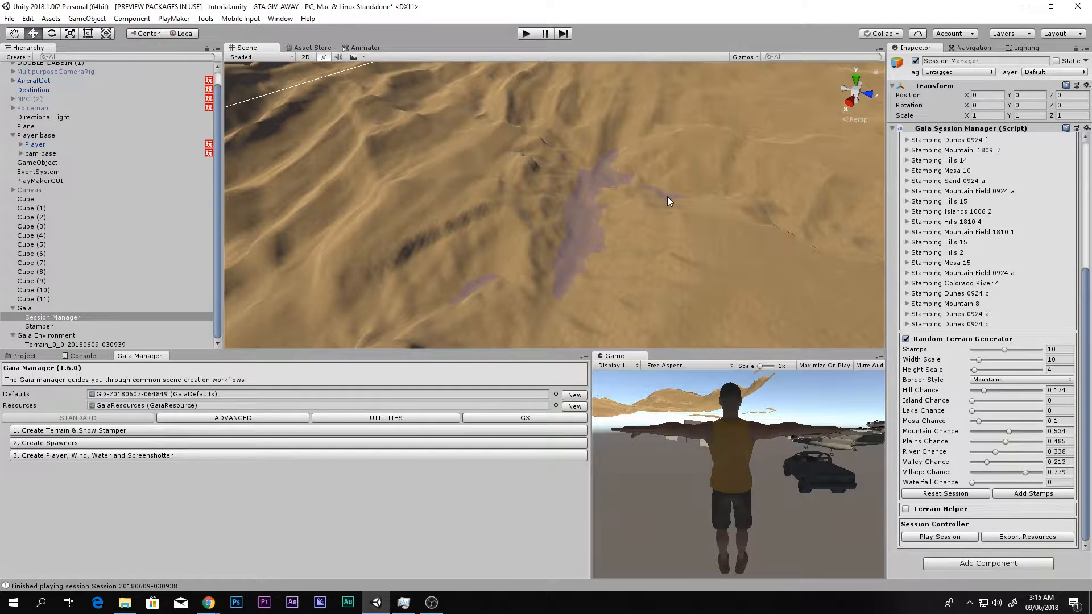
{"action": "right_click_drag", "start_coordinate": [606, 195], "coordinate": [771, 205]}
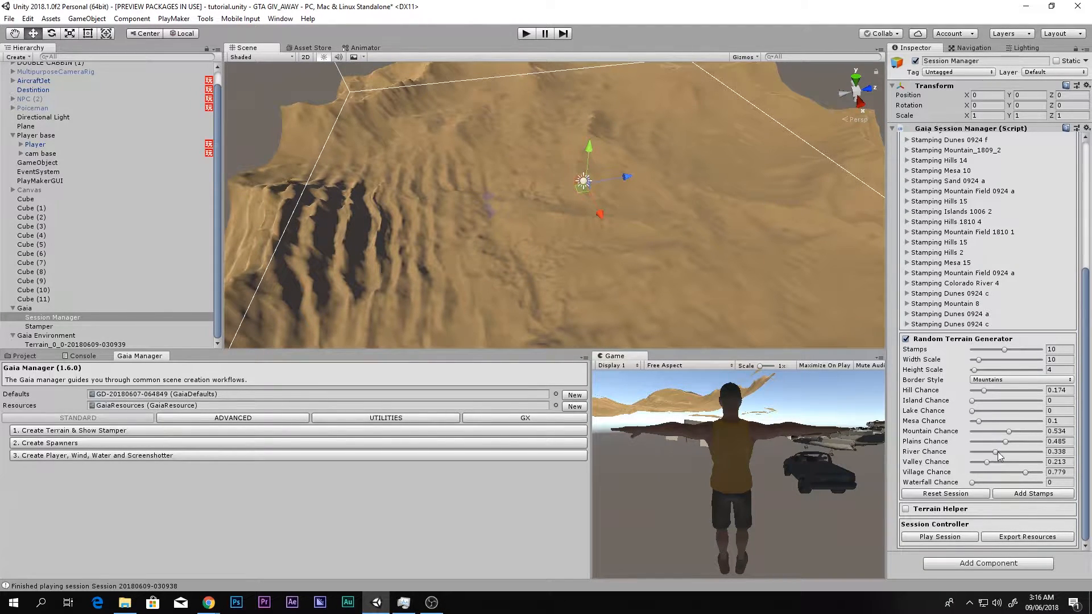
{"action": "left_click_drag", "start_coordinate": [999, 455], "coordinate": [1023, 459]}
{"action": "left_click", "coordinate": [1000, 379]}
{"action": "left_click", "coordinate": [992, 417]}
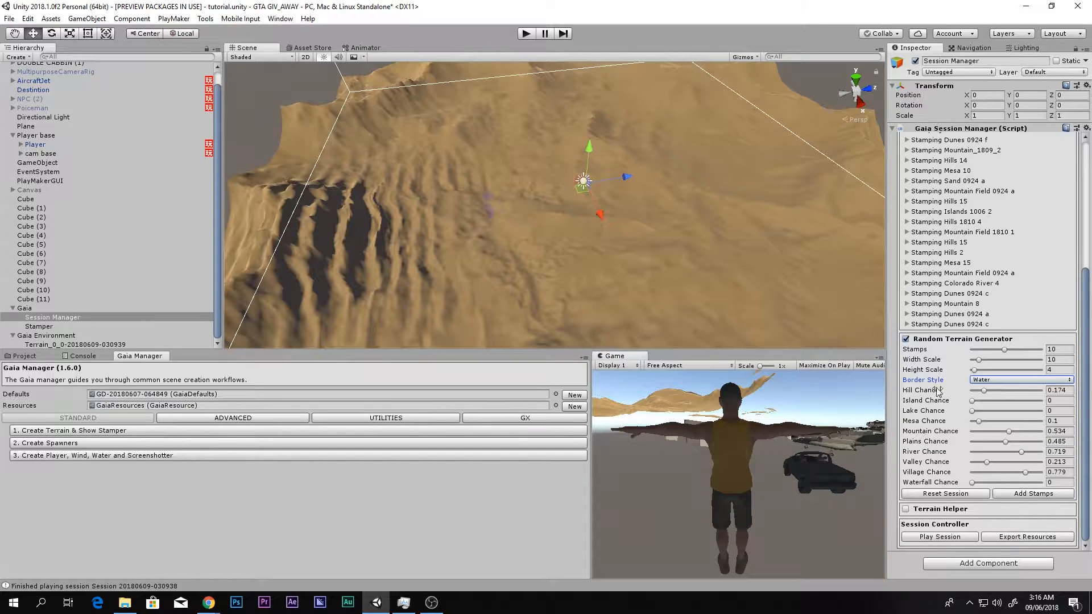
- Add another set of stamps, play the session, accept the playback confirmation and view the terrain being restamped
{"action": "right_click_drag", "start_coordinate": [614, 267], "coordinate": [612, 220]}
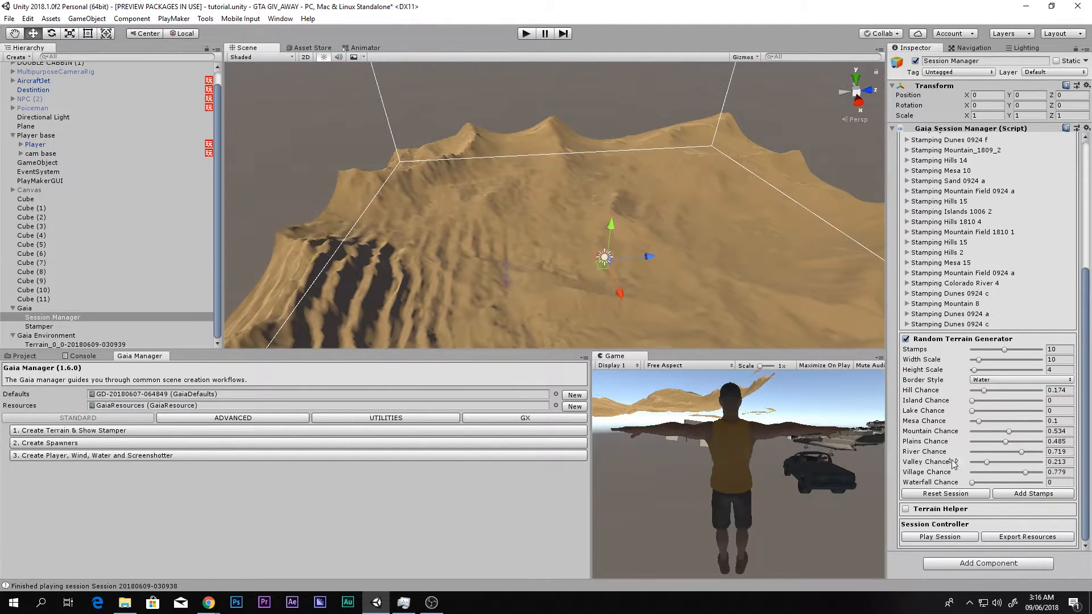
{"action": "left_click", "coordinate": [1006, 494]}
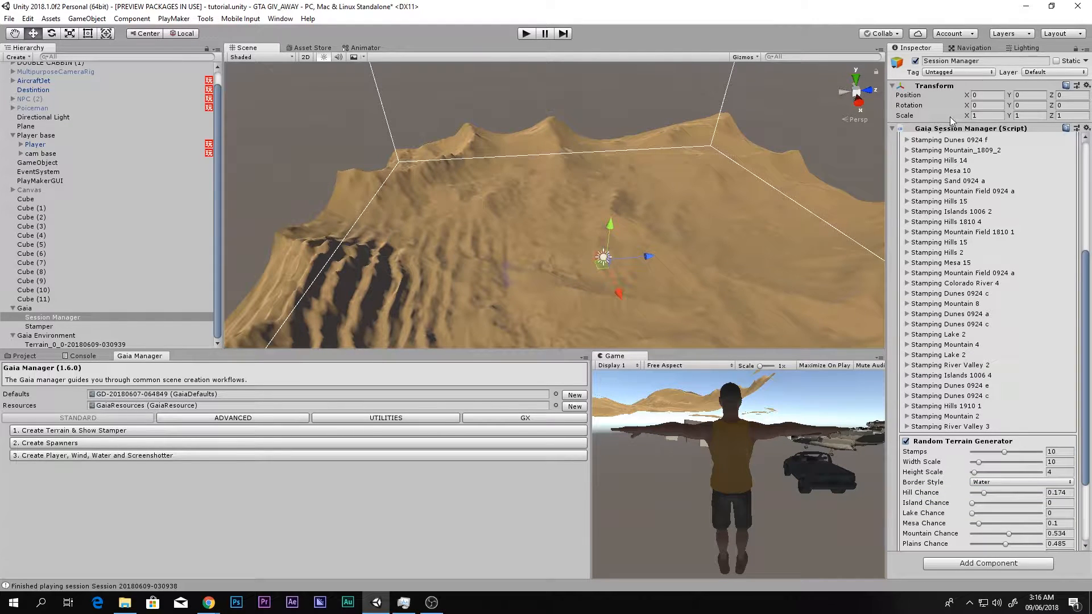
{"action": "left_click", "coordinate": [947, 536]}
{"action": "left_click", "coordinate": [568, 322]}
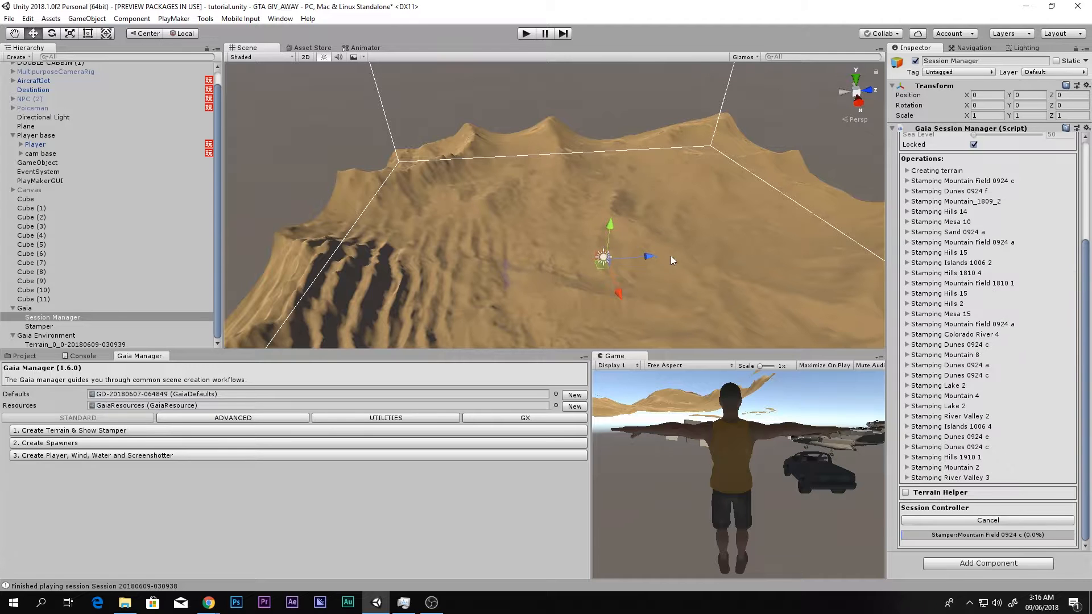
{"action": "right_click_drag", "start_coordinate": [619, 233], "coordinate": [665, 278]}
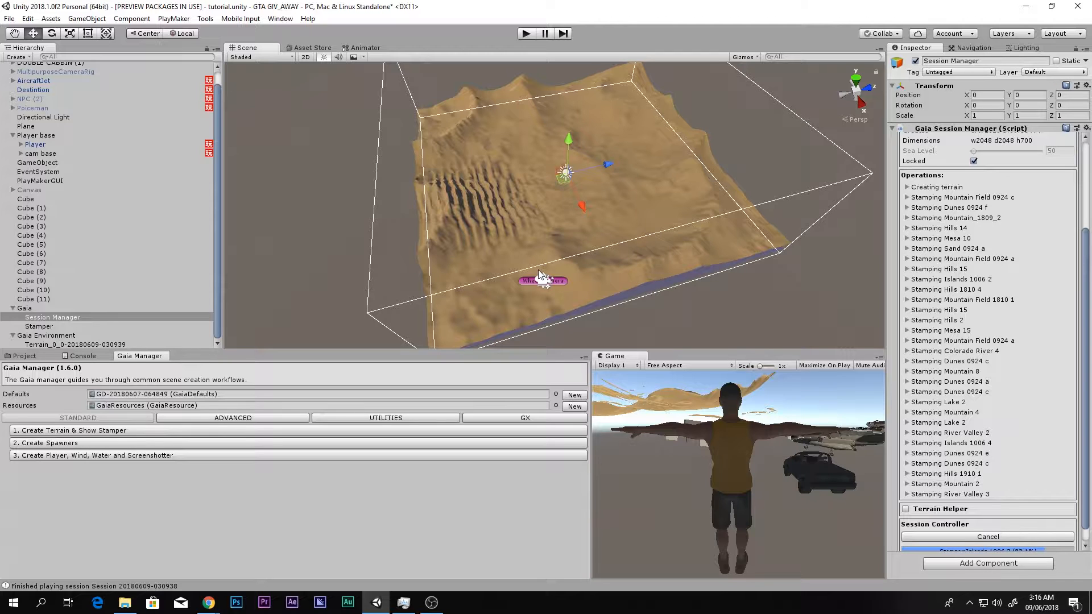
{"action": "right_click_drag", "start_coordinate": [604, 273], "coordinate": [567, 273]}
{"action": "key", "text": "d"}
{"action": "key", "text": "d"}
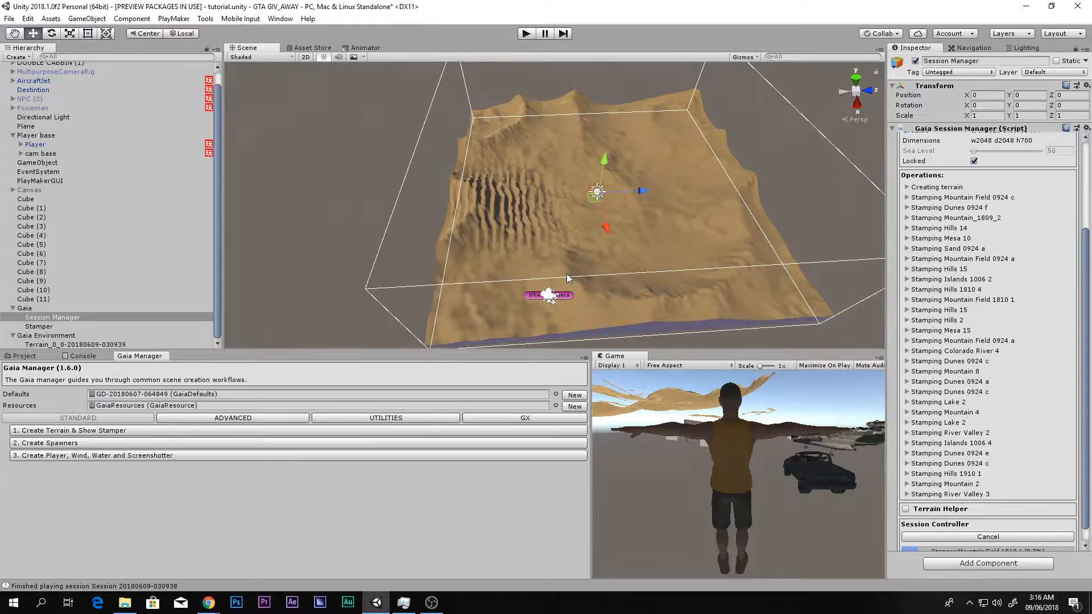
{"action": "right_click_drag", "start_coordinate": [658, 313], "coordinate": [666, 292]}
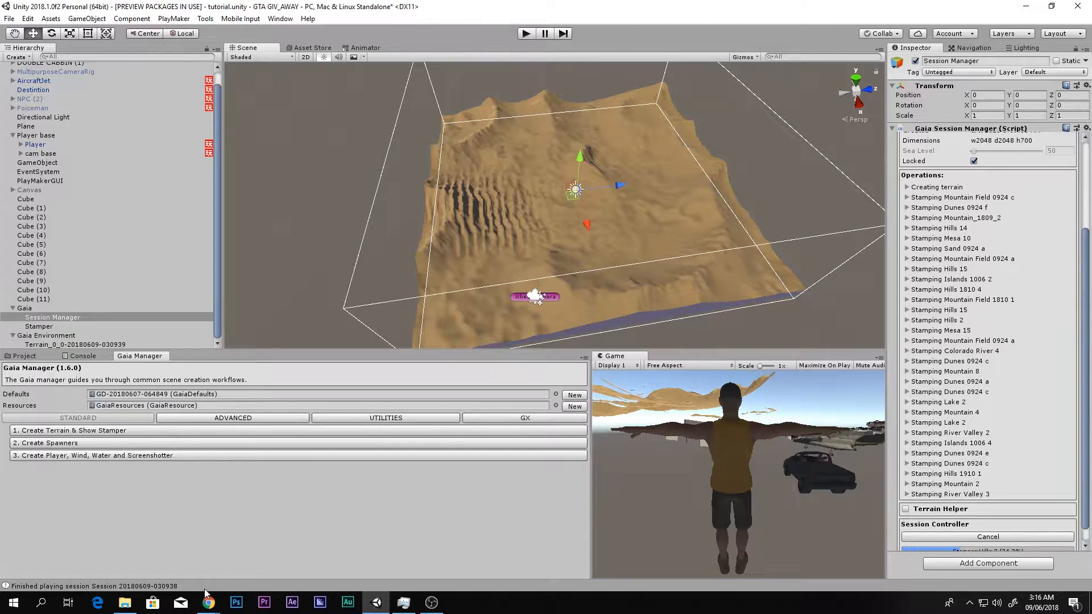
- Clear all logged messages from the Console and show the project's Assets folder
{"action": "mouse_move", "coordinate": [208, 602]}
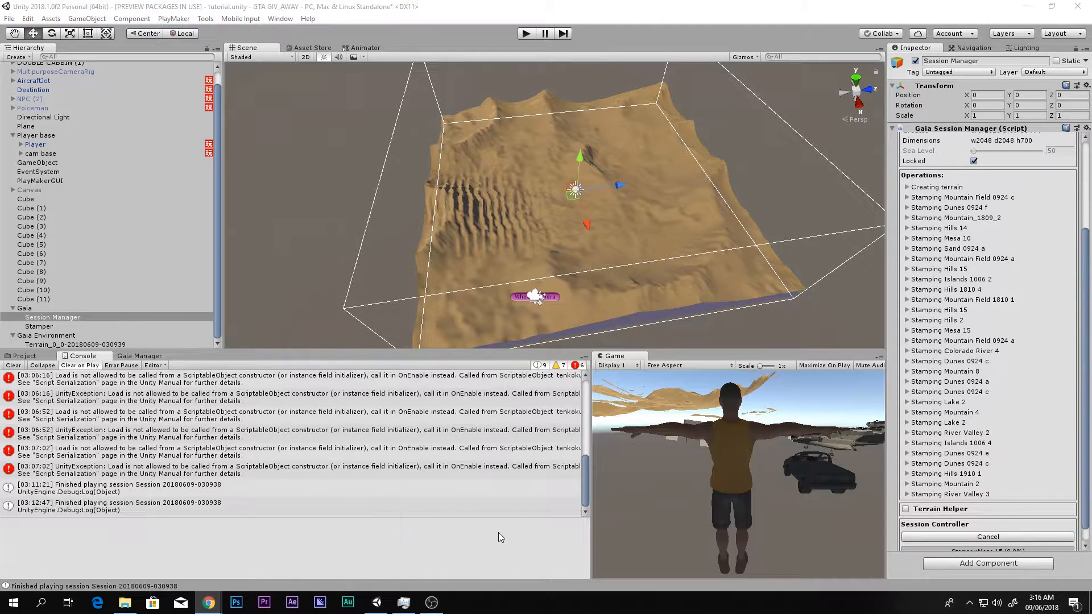
{"action": "left_click", "coordinate": [66, 417]}
{"action": "left_click", "coordinate": [14, 365]}
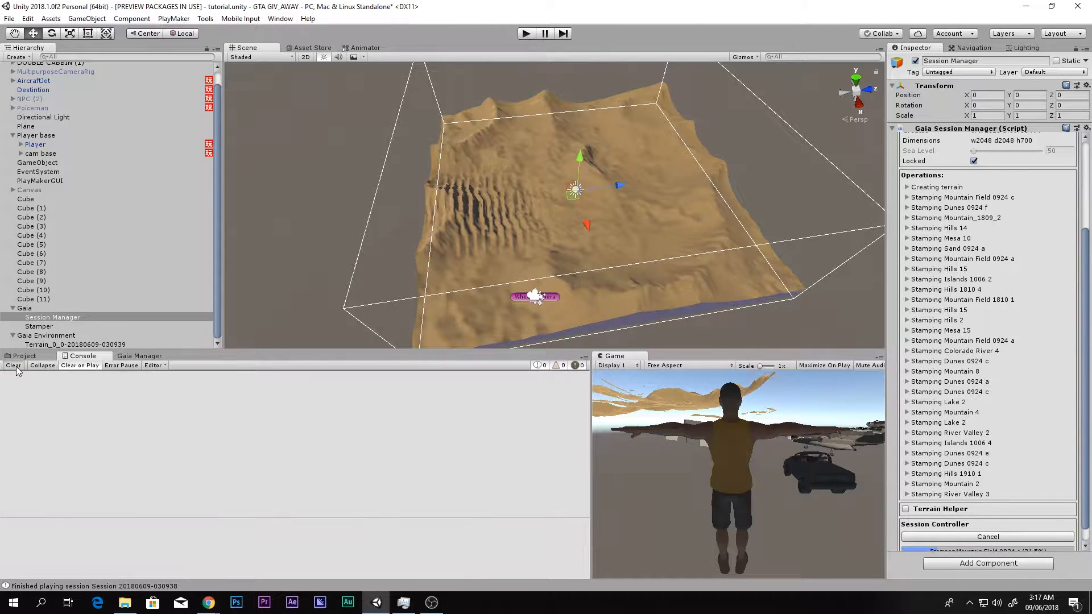
{"action": "left_click", "coordinate": [25, 356]}
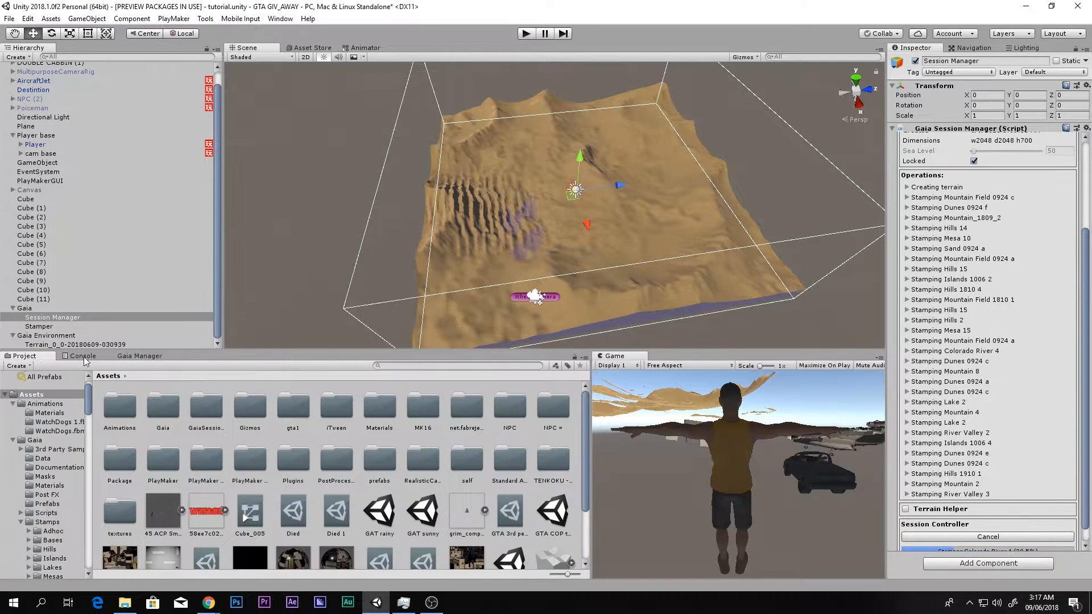
- Examine the terrain's ridges, river valley and water border from several sides as the session stamps are played
{"action": "right_click_drag", "start_coordinate": [588, 254], "coordinate": [573, 252]}
{"action": "scroll", "coordinate": [573, 252], "scroll_direction": "up", "scroll_amount": 2}
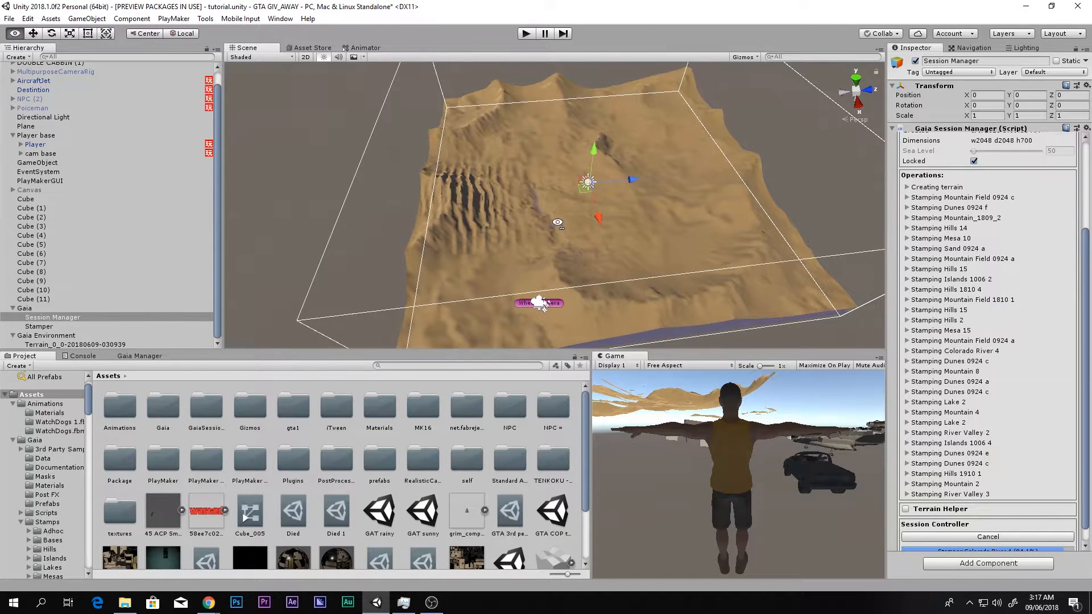
{"action": "scroll", "coordinate": [547, 196], "scroll_direction": "up", "scroll_amount": 1}
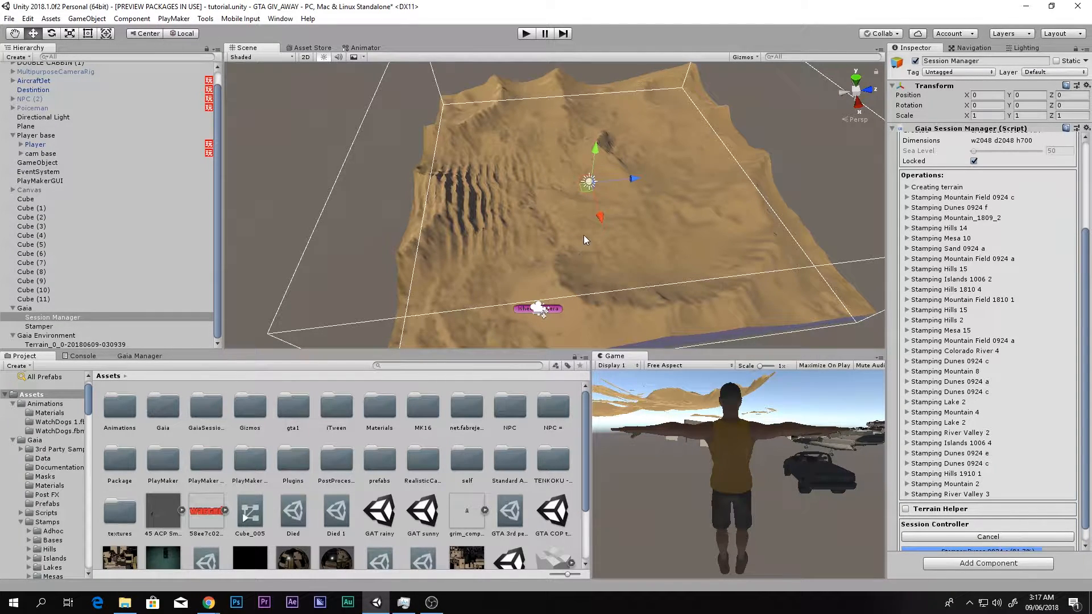
{"action": "key", "text": "alt"}
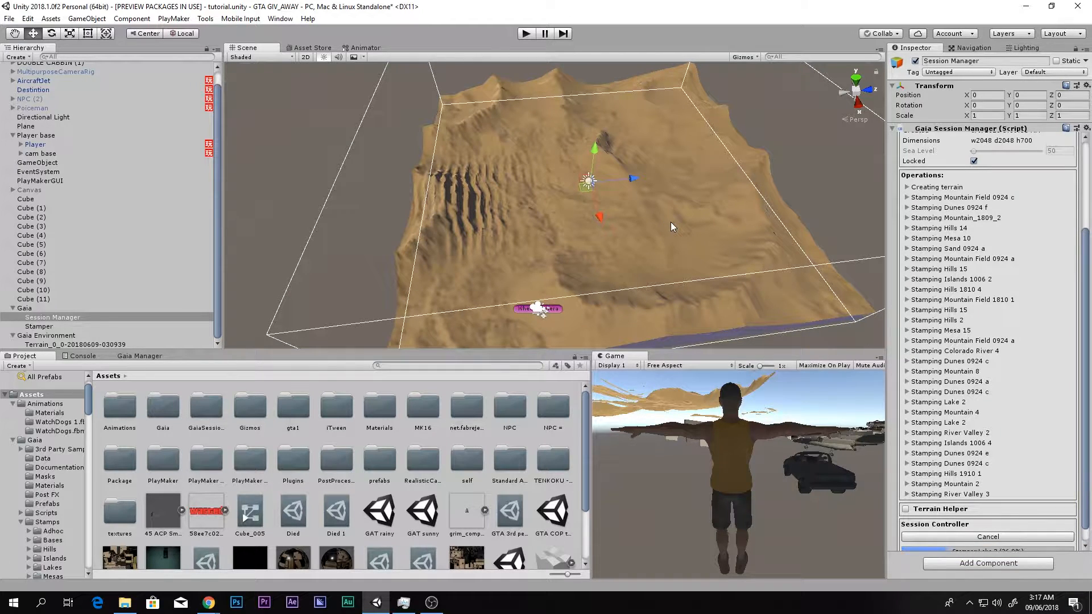
{"action": "left_click_drag", "start_coordinate": [670, 226], "coordinate": [714, 232], "text": "alt"}
{"action": "right_click_drag", "start_coordinate": [714, 231], "coordinate": [711, 234]}
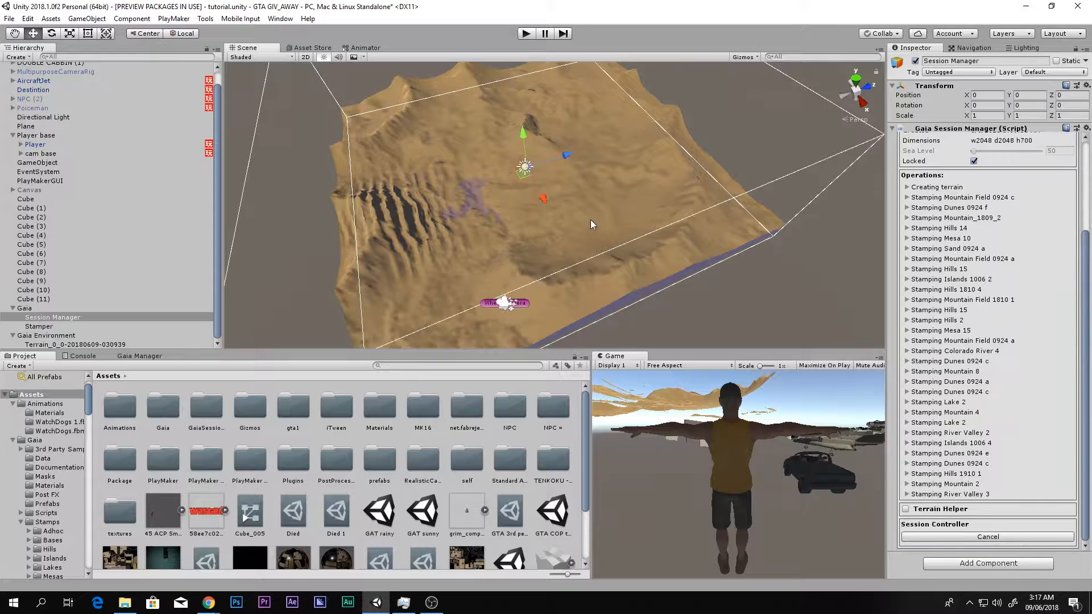
{"action": "right_click_drag", "start_coordinate": [589, 254], "coordinate": [578, 263]}
{"action": "right_click_drag", "start_coordinate": [491, 259], "coordinate": [547, 294]}
{"action": "key", "text": "w"}
{"action": "scroll", "coordinate": [1011, 315], "scroll_direction": "down", "scroll_amount": 6}
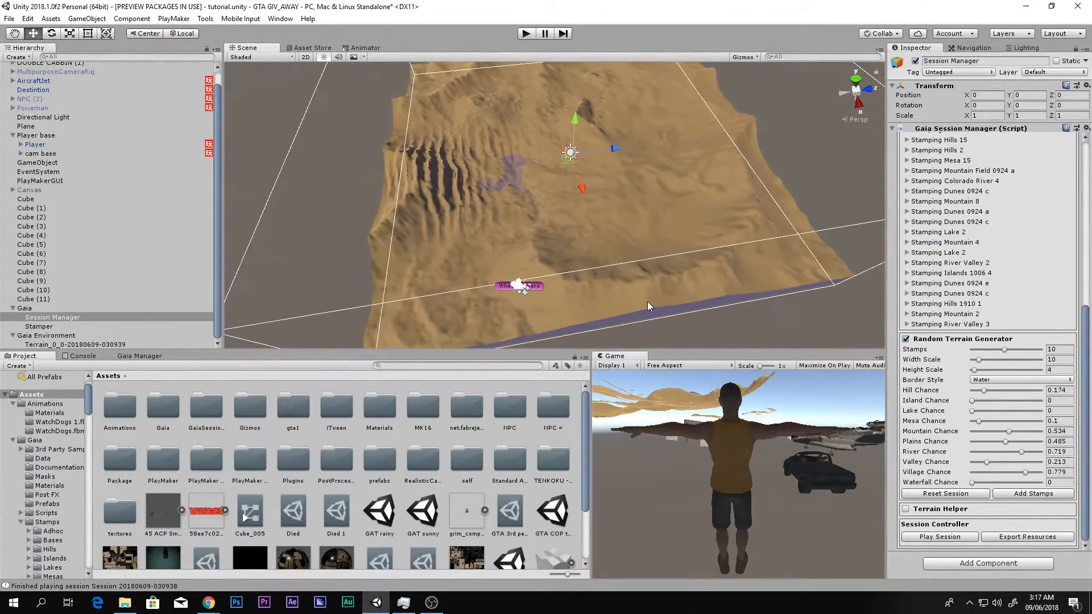
- Set the session's Sea Level to 102 and view the water coverage across the terrain
{"action": "scroll", "coordinate": [1085, 220], "scroll_direction": "up", "scroll_amount": 2}
{"action": "scroll", "coordinate": [1085, 220], "scroll_direction": "up", "scroll_amount": 6}
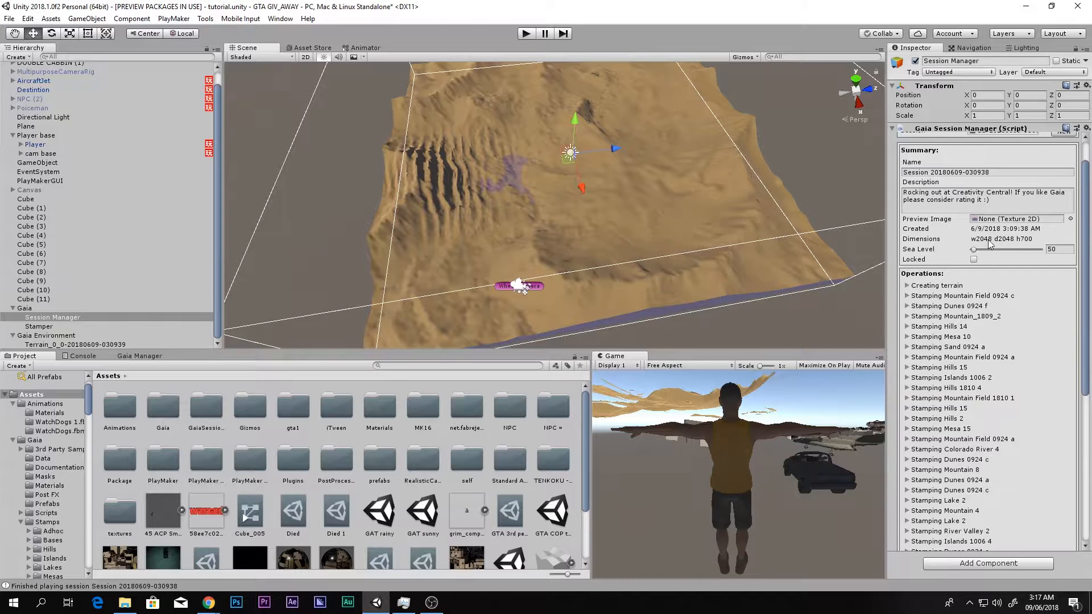
{"action": "left_click_drag", "start_coordinate": [979, 251], "coordinate": [977, 260]}
{"action": "right_click_drag", "start_coordinate": [714, 244], "coordinate": [703, 179]}
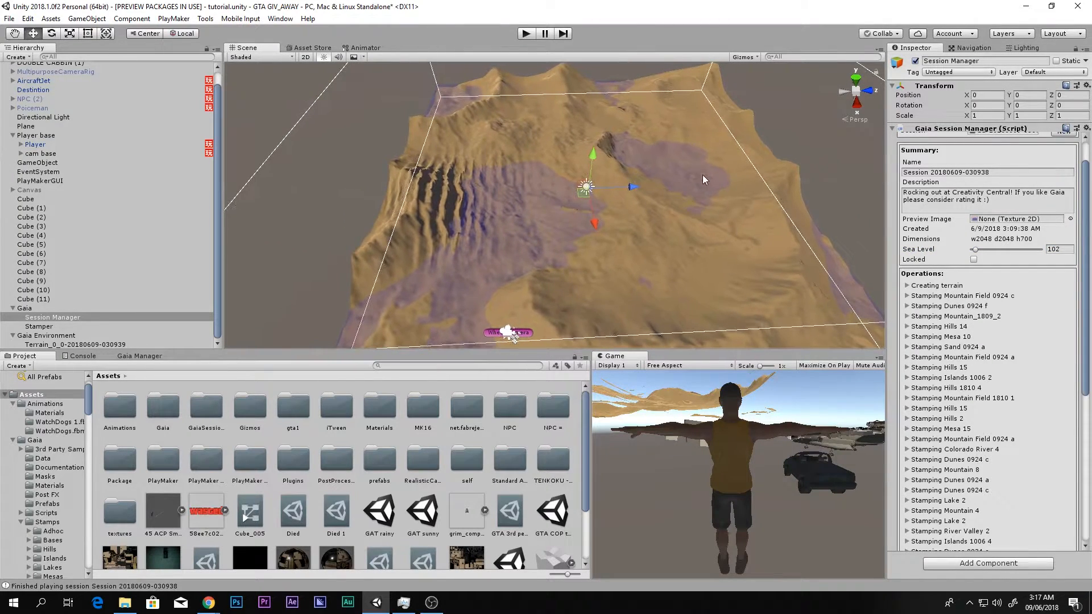
{"action": "left_click_drag", "start_coordinate": [825, 239], "coordinate": [837, 281]}
- Check the terrain object without the sea overlay, reselect the Session Manager and readjust its Sea Level
{"action": "left_click", "coordinate": [520, 258]}
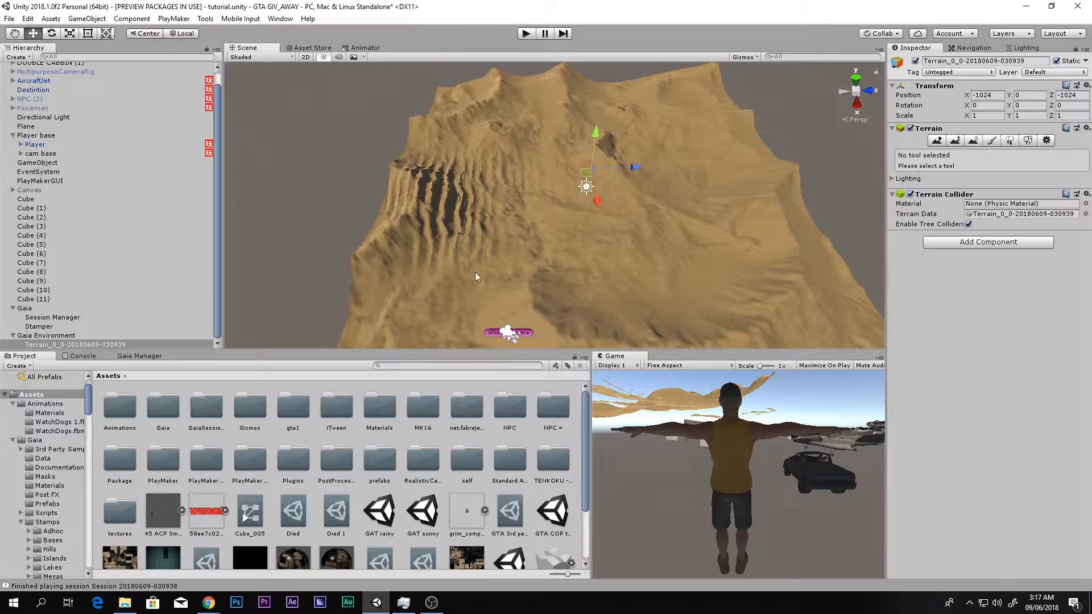
{"action": "left_click", "coordinate": [42, 336]}
{"action": "left_click", "coordinate": [56, 319]}
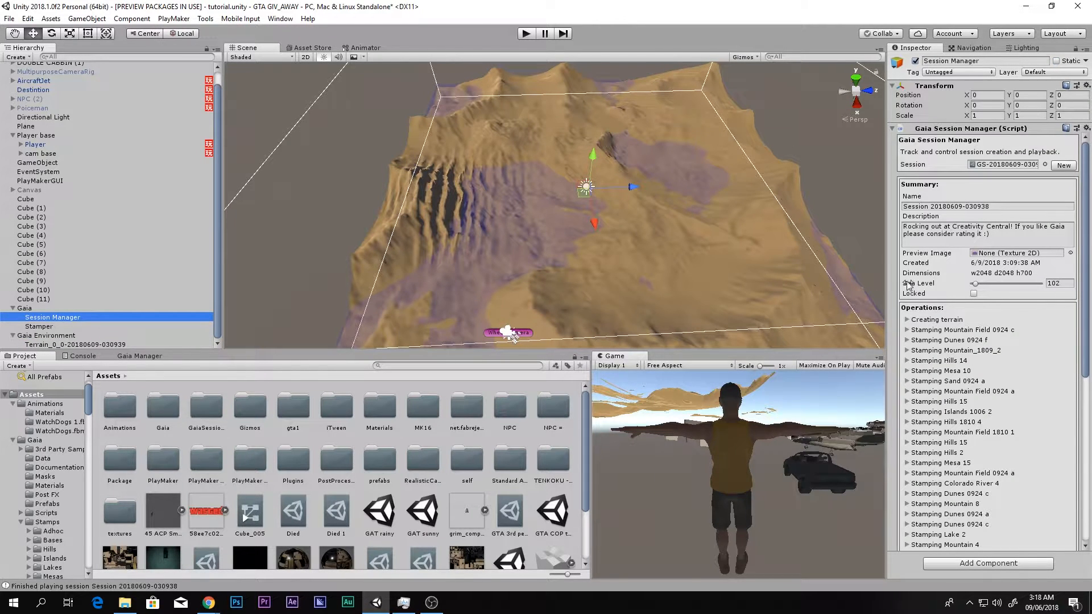
{"action": "left_click", "coordinate": [974, 283]}
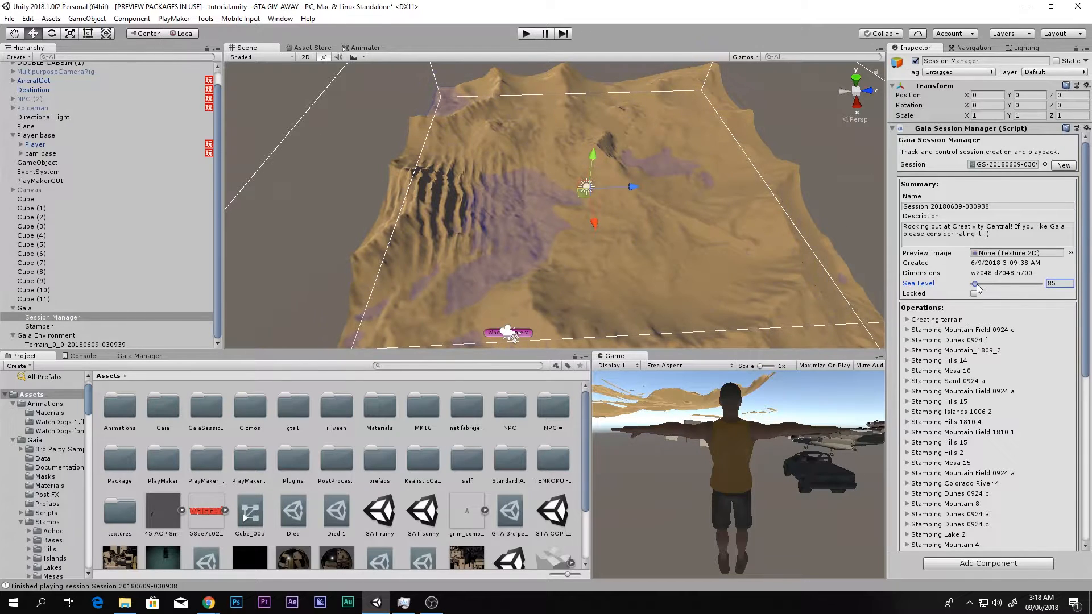
{"action": "left_click_drag", "start_coordinate": [977, 284], "coordinate": [975, 286]}
- Select the finished terrain and create the Gaia spawners from the Gaia Manager's standard workflow
{"action": "right_click_drag", "start_coordinate": [639, 243], "coordinate": [631, 216]}
{"action": "left_click", "coordinate": [660, 247]}
{"action": "scroll", "coordinate": [659, 247], "scroll_direction": "up", "scroll_amount": 5}
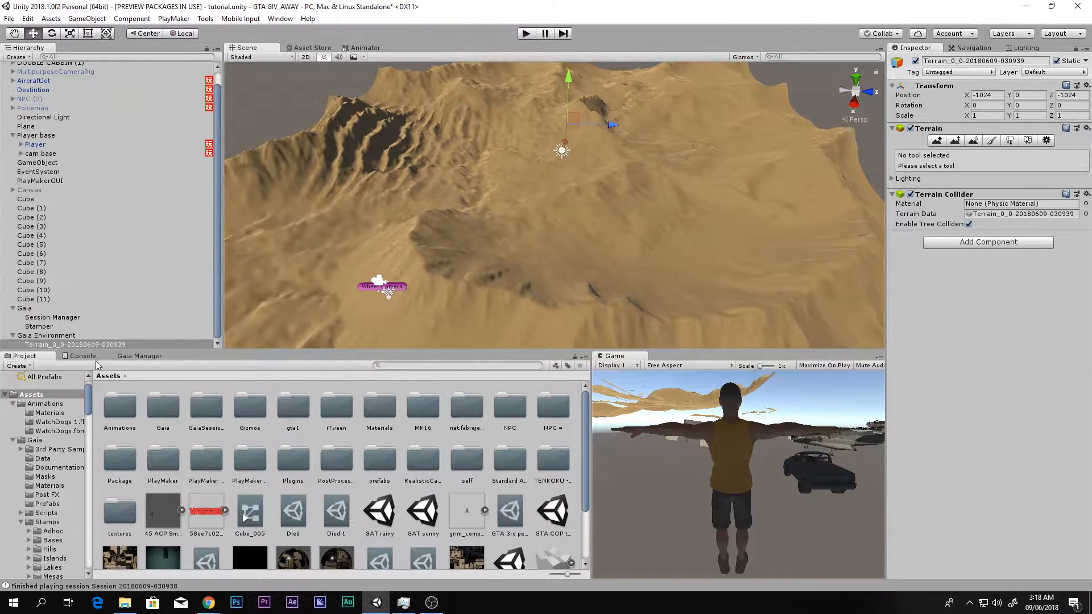
{"action": "left_click", "coordinate": [131, 356]}
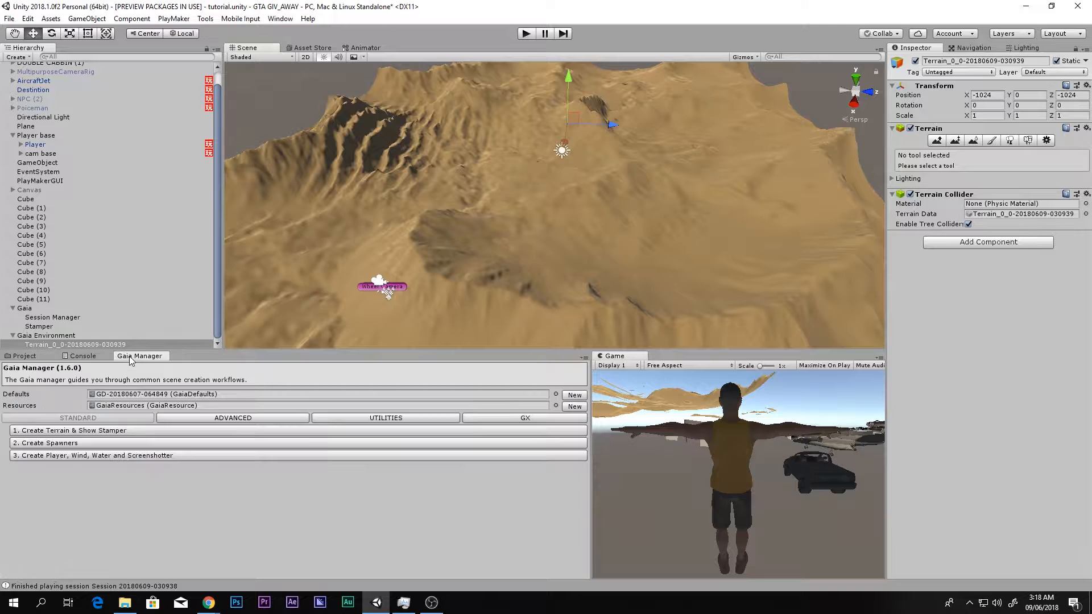
{"action": "left_click", "coordinate": [42, 446]}
{"action": "scroll", "coordinate": [157, 324], "scroll_direction": "down", "scroll_amount": 2}
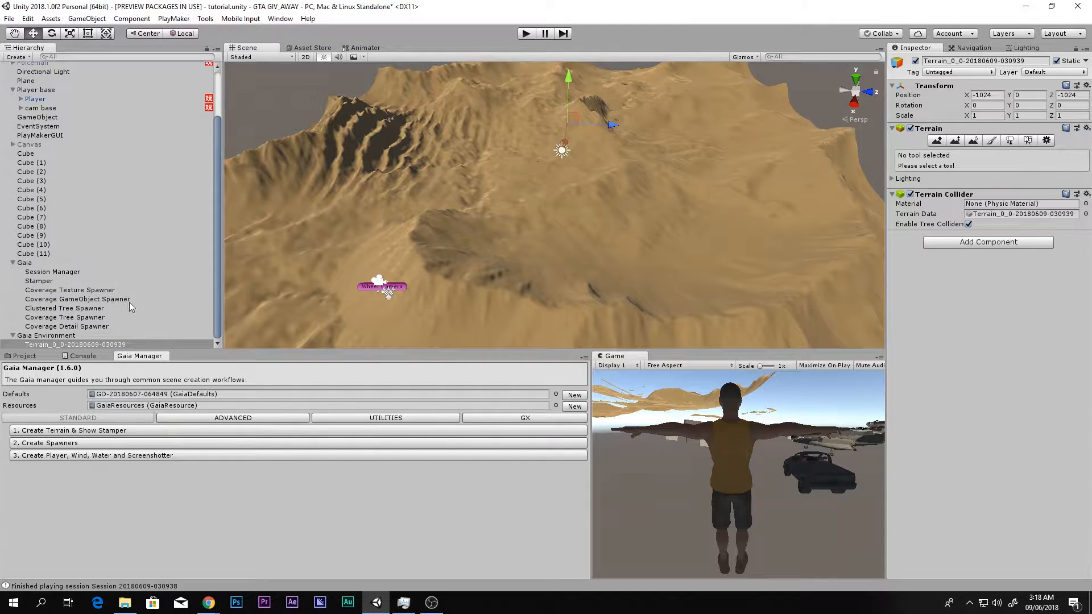
- Select the Coverage Texture Spawner among the new spawners and spawn its textures over the terrain
{"action": "left_click", "coordinate": [45, 291]}
{"action": "left_click", "coordinate": [57, 326], "text": "shift"}
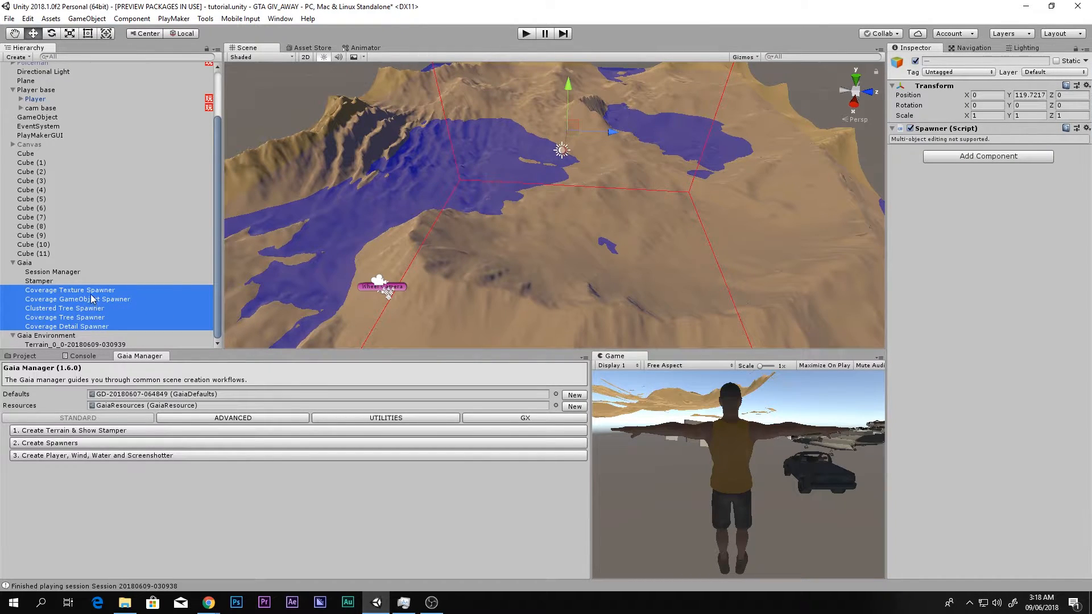
{"action": "left_click", "coordinate": [66, 291]}
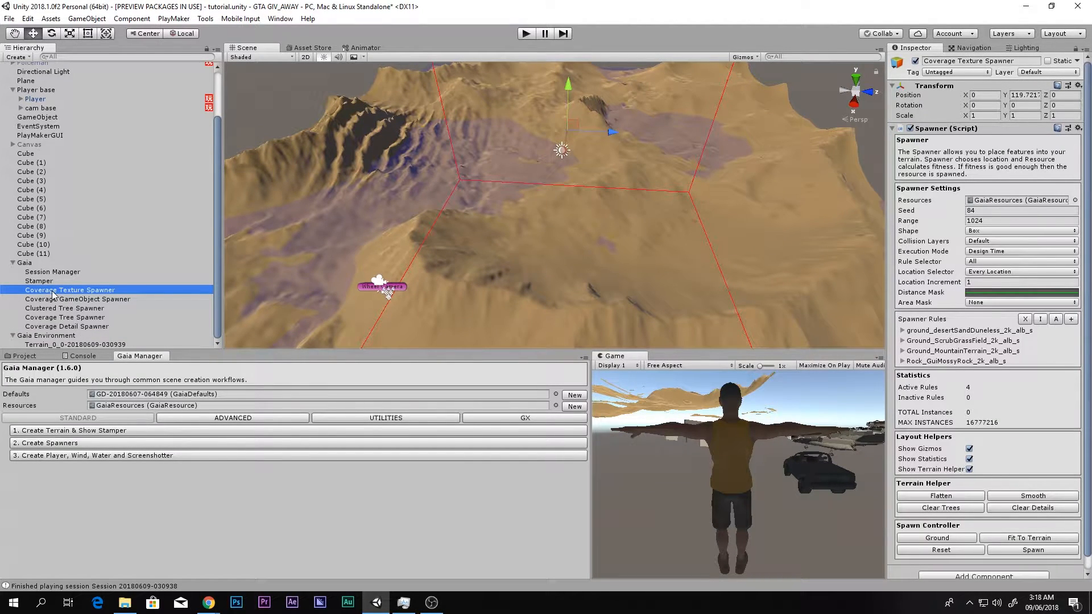
{"action": "scroll", "coordinate": [1045, 498], "scroll_direction": "down", "scroll_amount": 1}
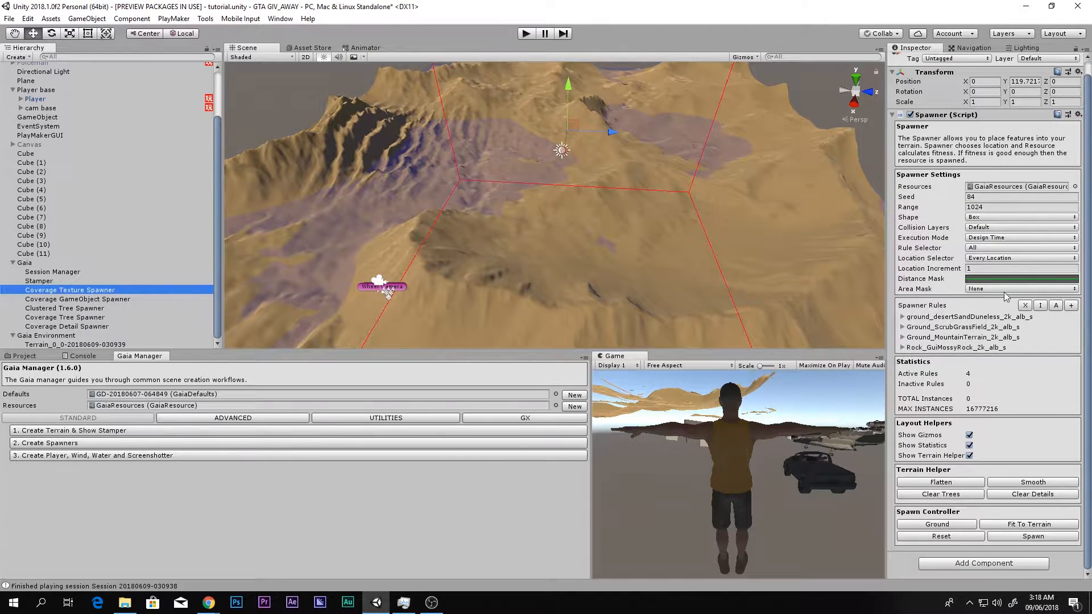
{"action": "left_click", "coordinate": [1024, 539]}
- Examine the mountains, valleys and flooded areas from several sides while the texture spawner runs
{"action": "left_click_drag", "start_coordinate": [521, 248], "coordinate": [535, 261], "text": "alt"}
{"action": "right_click_drag", "start_coordinate": [534, 261], "coordinate": [552, 227]}
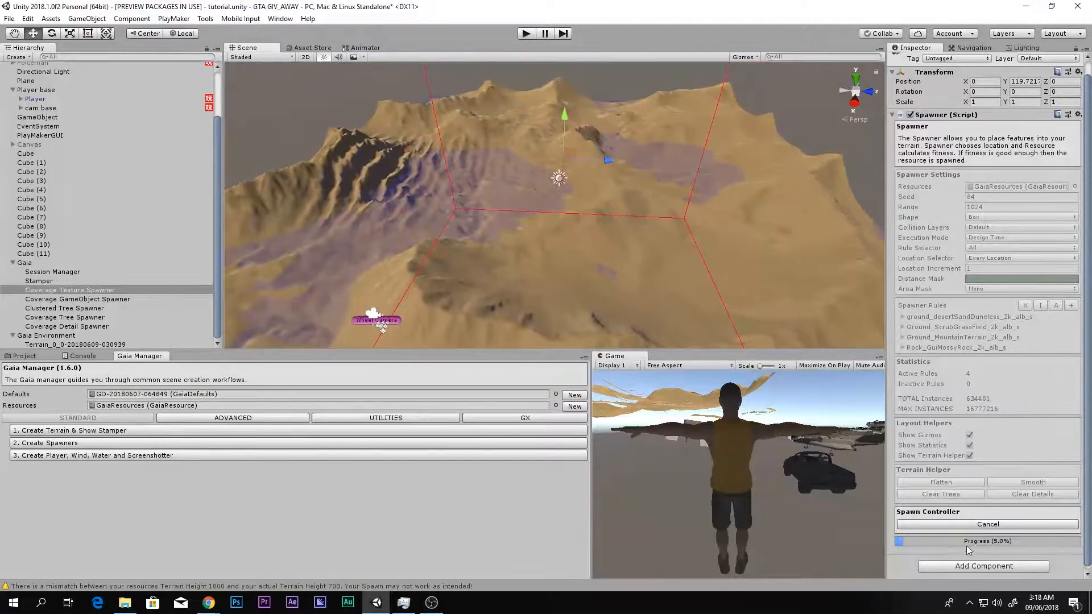
{"action": "mouse_move", "coordinate": [654, 187]}
{"action": "right_mouse_down"}
{"action": "mouse_move", "coordinate": [636, 214]}
{"action": "mouse_move", "coordinate": [659, 182]}
{"action": "right_mouse_up"}
{"action": "key", "text": "a"}
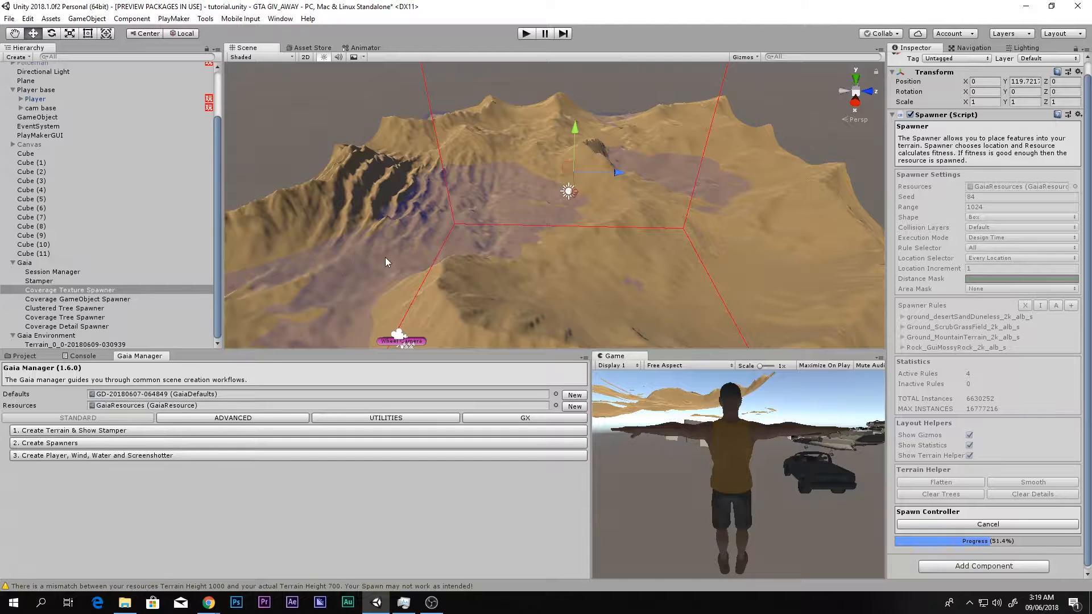
{"action": "middle_click_drag", "start_coordinate": [430, 243], "coordinate": [536, 203]}
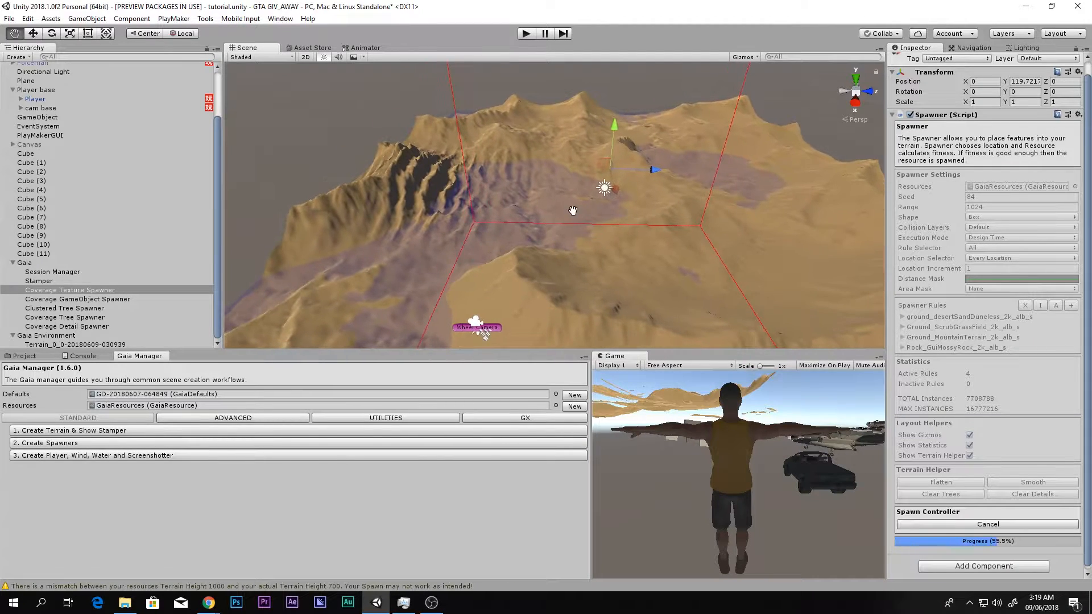
{"action": "scroll", "coordinate": [536, 202], "scroll_direction": "down", "scroll_amount": 1}
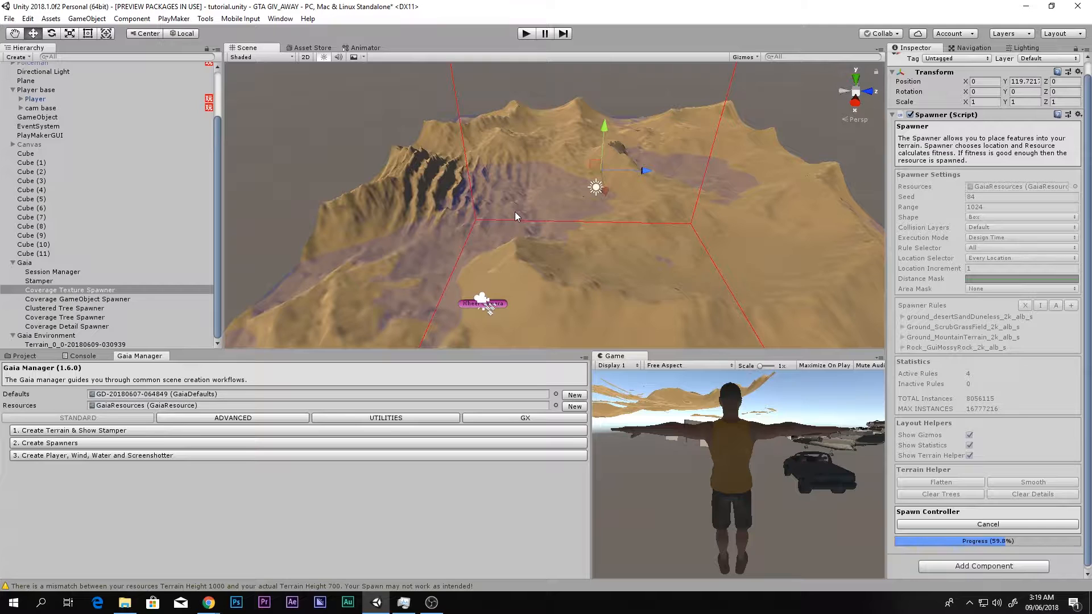
{"action": "right_click_drag", "start_coordinate": [514, 212], "coordinate": [399, 224]}
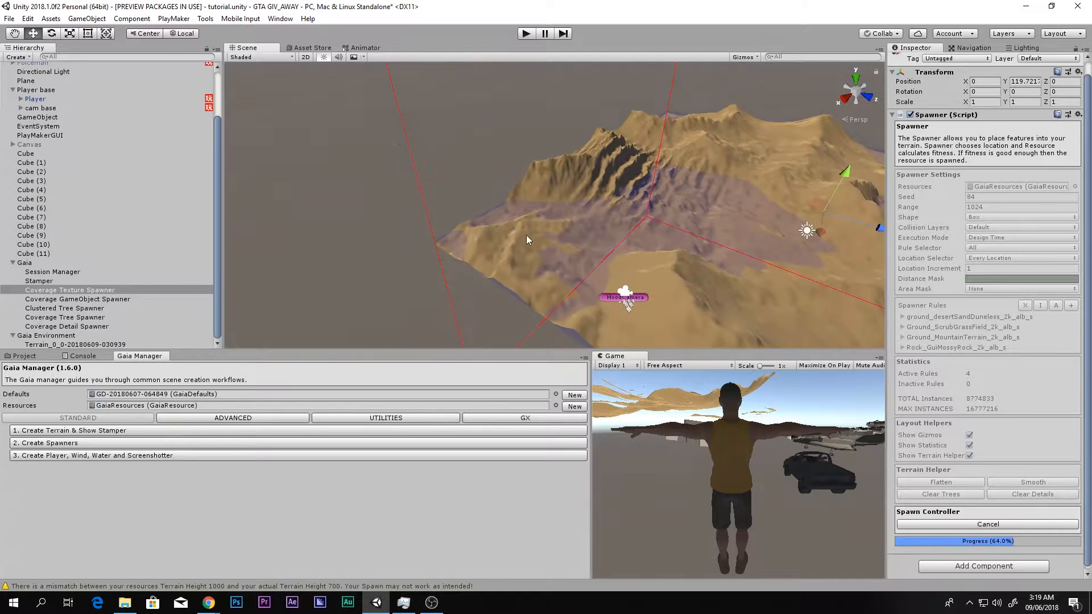
{"action": "middle_click_drag", "start_coordinate": [523, 233], "coordinate": [343, 183]}
{"action": "middle_click_drag", "start_coordinate": [512, 194], "coordinate": [401, 195]}
{"action": "right_click_drag", "start_coordinate": [402, 194], "coordinate": [498, 182]}
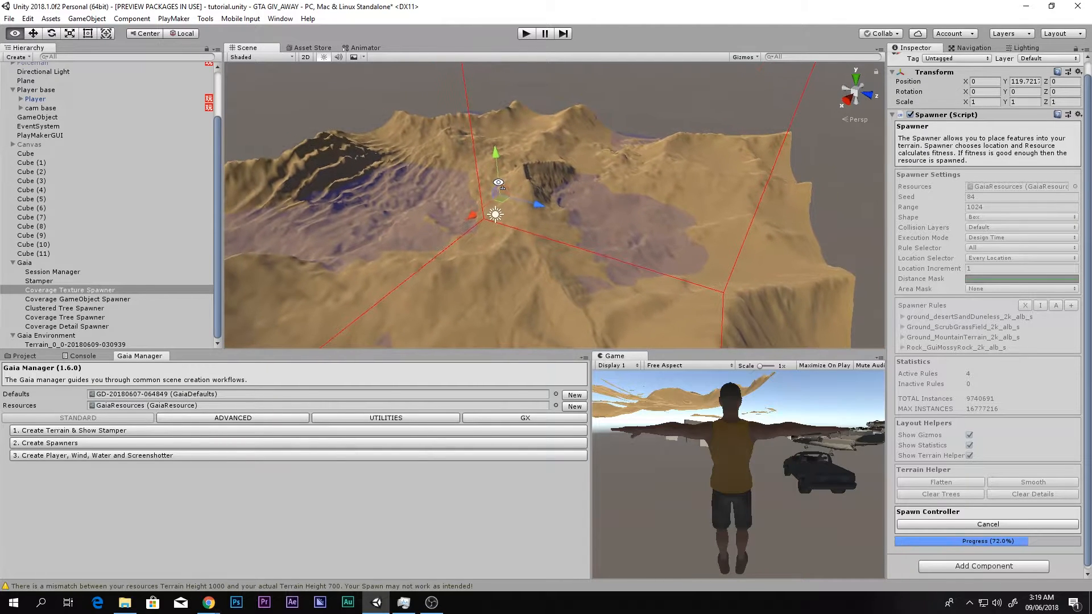
{"action": "middle_click_drag", "start_coordinate": [476, 182], "coordinate": [556, 248]}
{"action": "right_click_drag", "start_coordinate": [556, 243], "coordinate": [449, 237]}
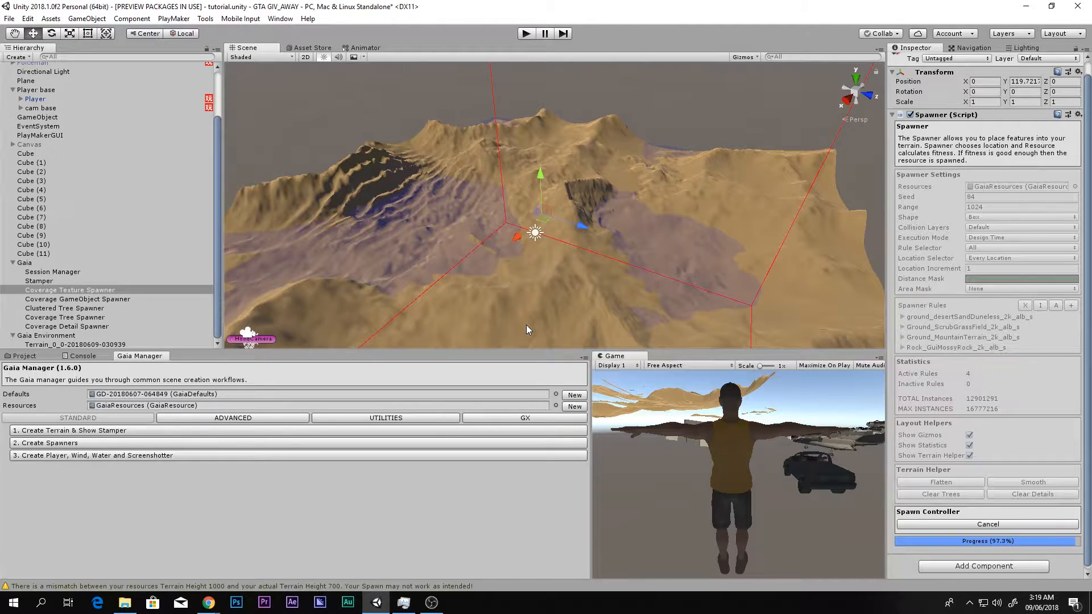
- Select the Coverage GameObject Spawner and spawn its rocks, farms and villages over the terrain
{"action": "right_click_drag", "start_coordinate": [548, 295], "coordinate": [686, 177]}
{"action": "right_click_drag", "start_coordinate": [663, 229], "coordinate": [756, 262]}
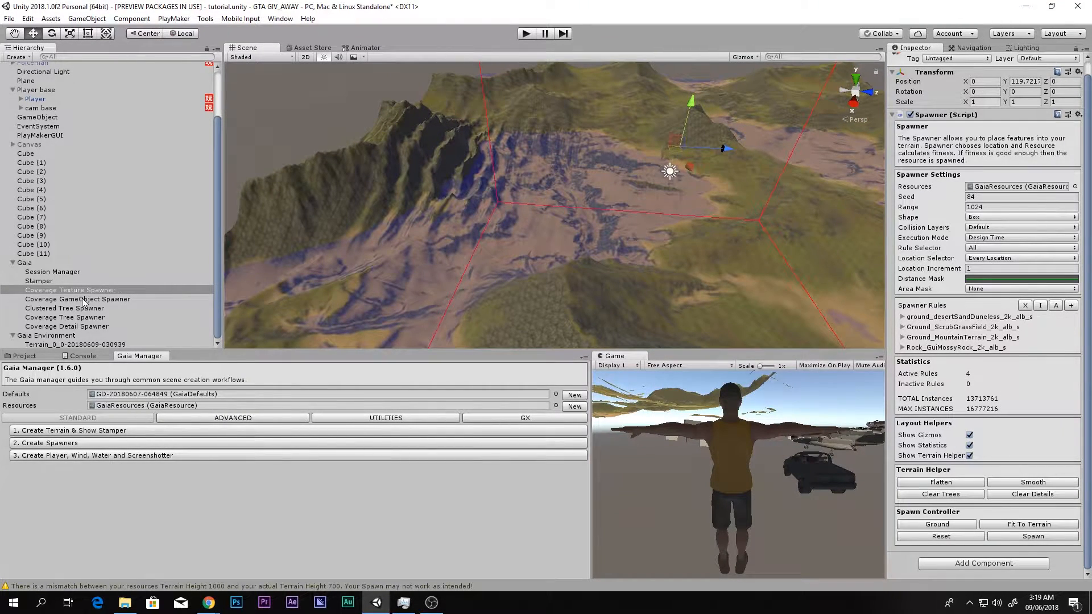
{"action": "left_click", "coordinate": [69, 299]}
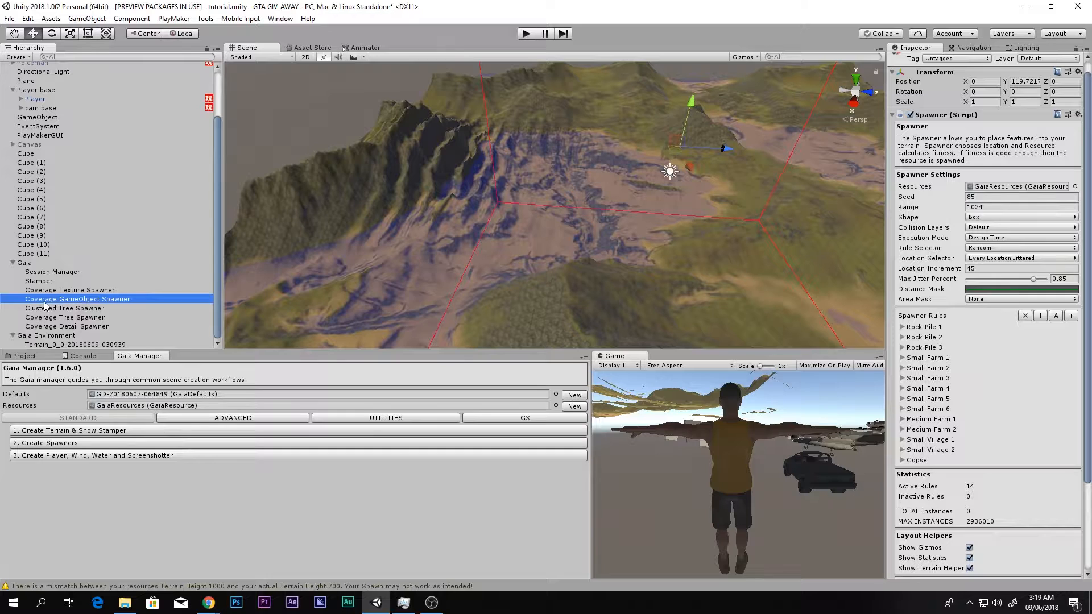
{"action": "scroll", "coordinate": [1081, 427], "scroll_direction": "down", "scroll_amount": 5}
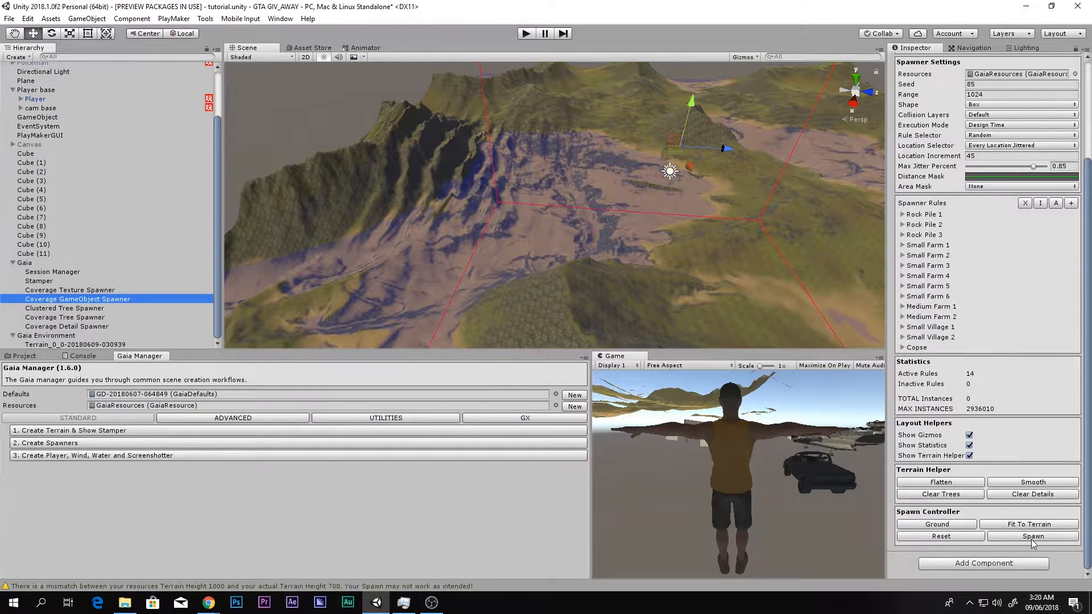
{"action": "left_click", "coordinate": [1032, 537]}
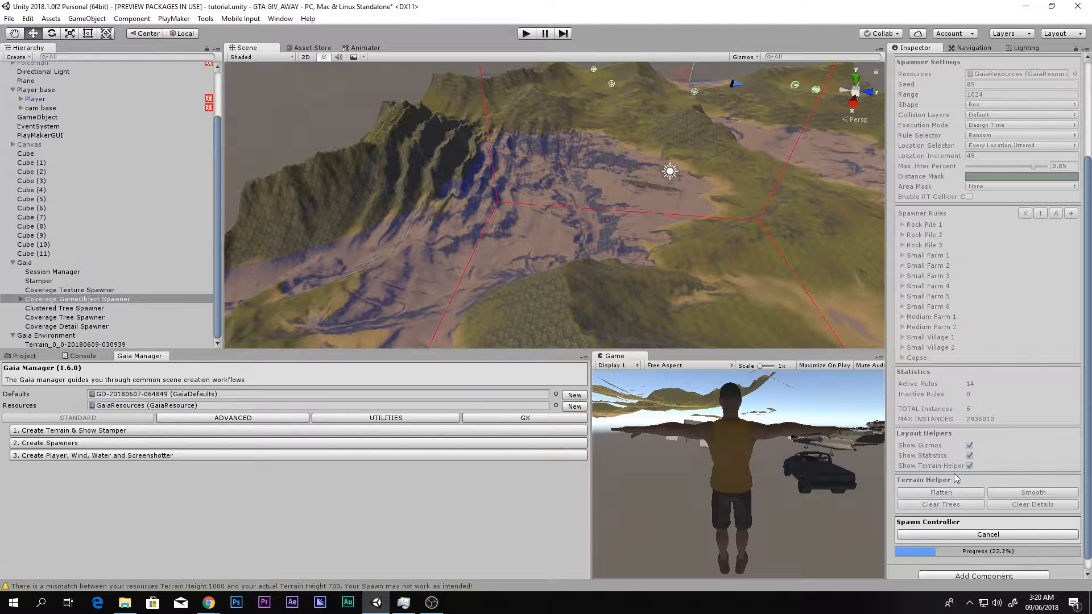
{"action": "right_click_drag", "start_coordinate": [658, 136], "coordinate": [392, 310]}
- Select the Clustered Tree Spawner, spawn its tree clusters over the terrain and inspect them on the terrain object
{"action": "left_click", "coordinate": [85, 302]}
{"action": "left_click", "coordinate": [41, 320]}
{"action": "left_click", "coordinate": [55, 309]}
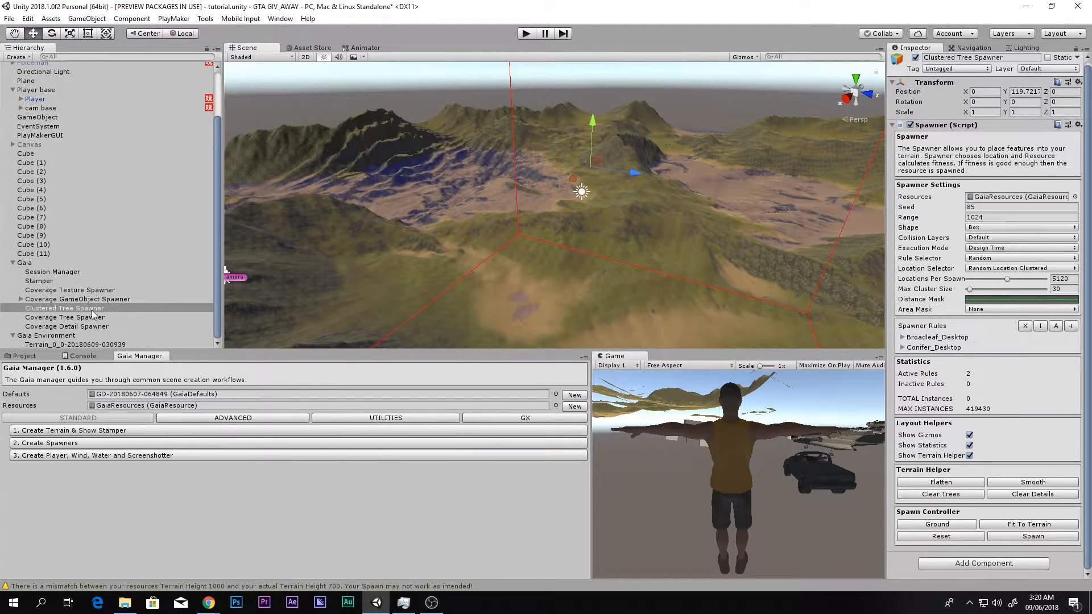
{"action": "left_click", "coordinate": [1019, 537]}
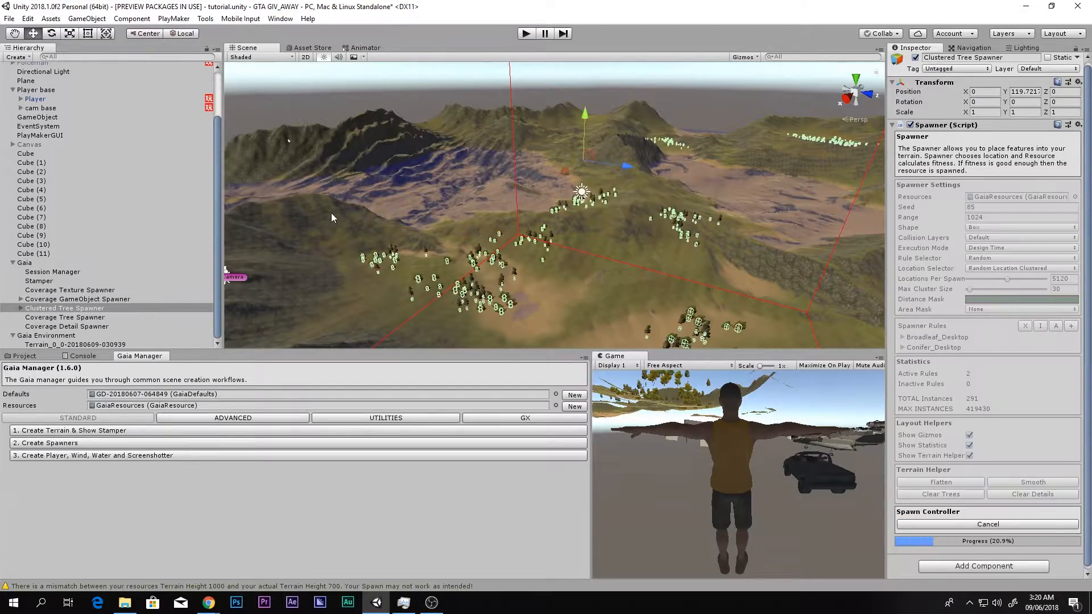
{"action": "right_click_drag", "start_coordinate": [759, 267], "coordinate": [647, 218]}
{"action": "left_click", "coordinate": [749, 265]}
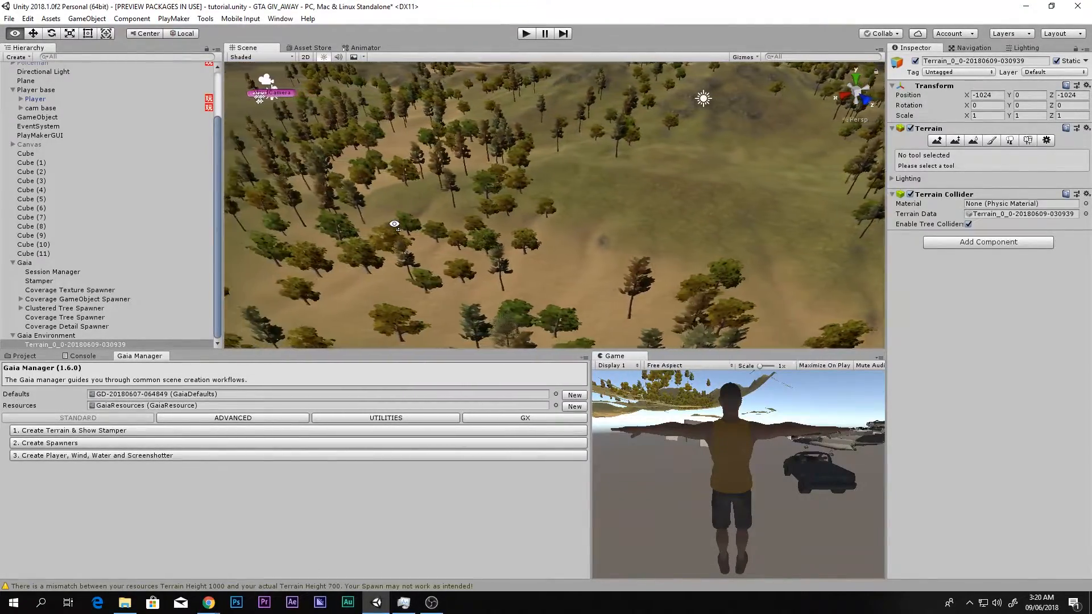
{"action": "right_click_drag", "start_coordinate": [380, 240], "coordinate": [571, 213]}
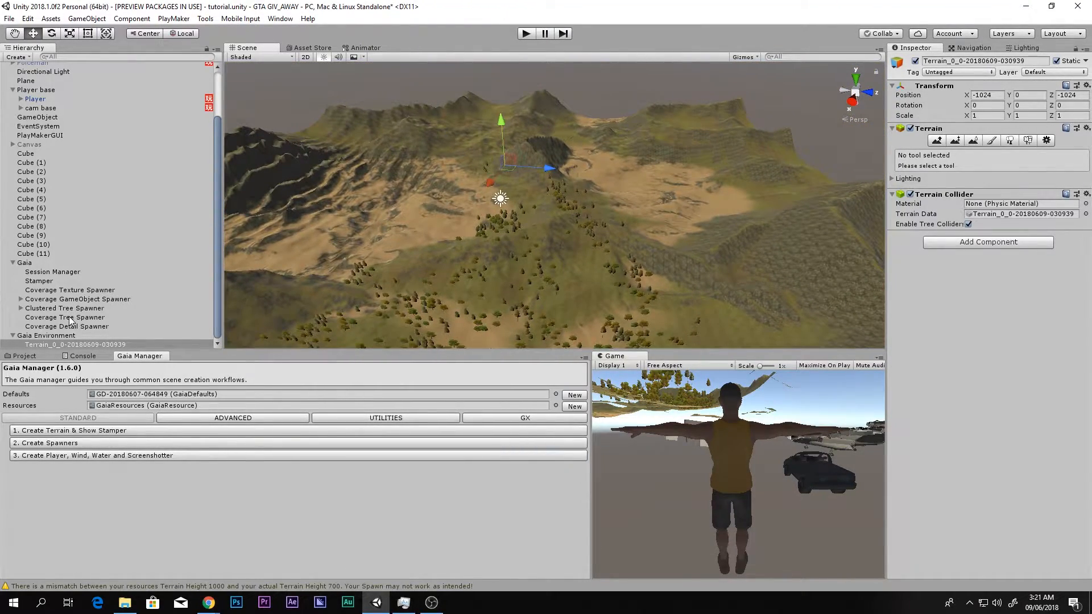
- Compare the settings of the Coverage Tree Spawner with those of the Clustered Tree Spawner
{"action": "left_click", "coordinate": [71, 318]}
{"action": "left_click", "coordinate": [82, 308]}
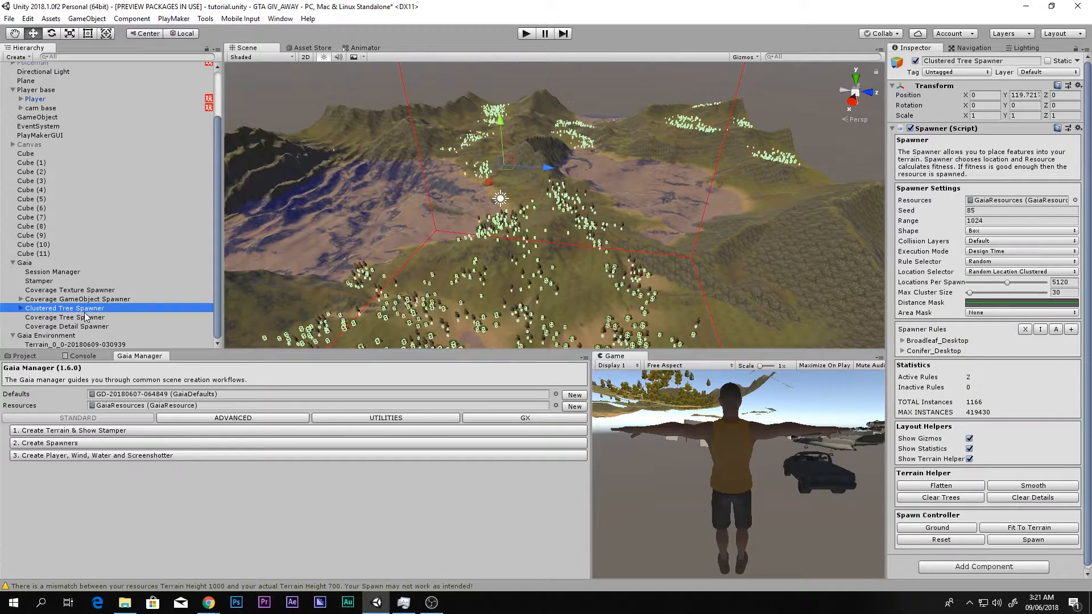
{"action": "left_click", "coordinate": [52, 319]}
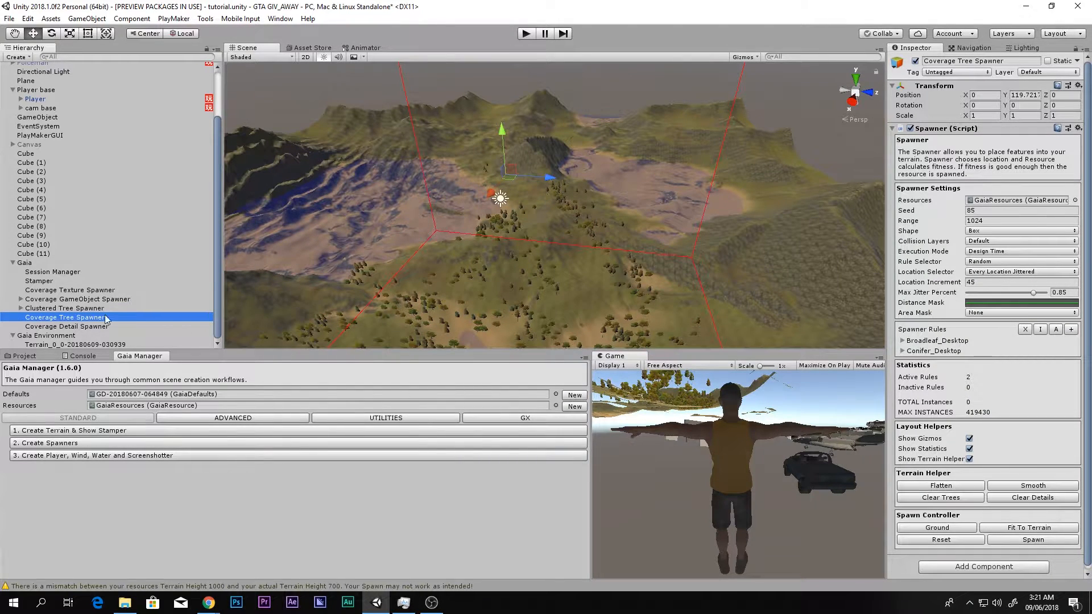
{"action": "left_click", "coordinate": [86, 308]}
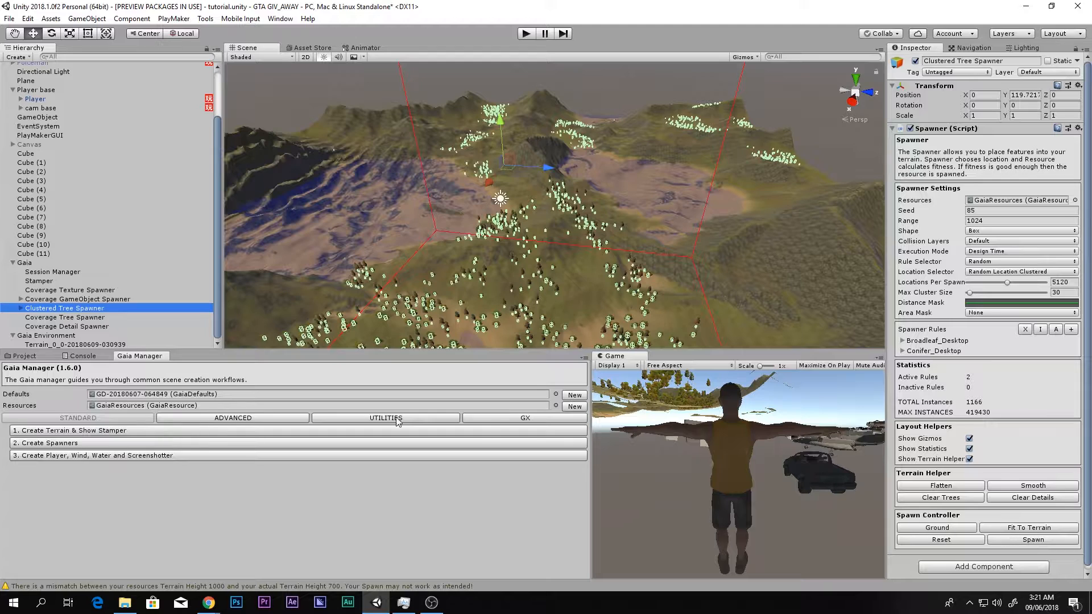
- Select the Coverage Tree Spawner and spawn its scattered trees across the terrain
{"action": "left_click", "coordinate": [46, 318]}
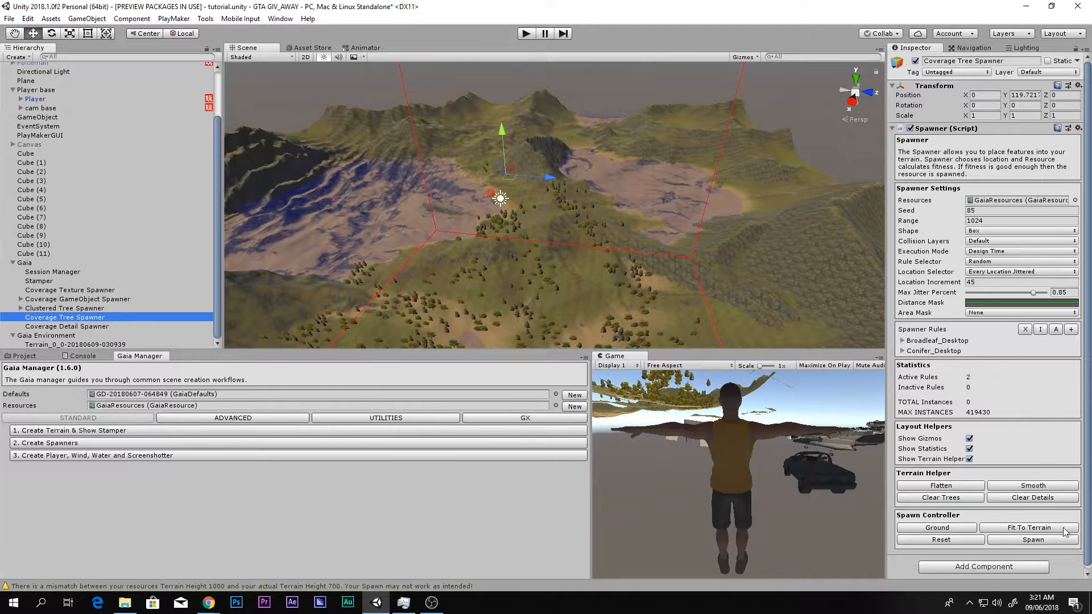
{"action": "left_click", "coordinate": [1044, 540]}
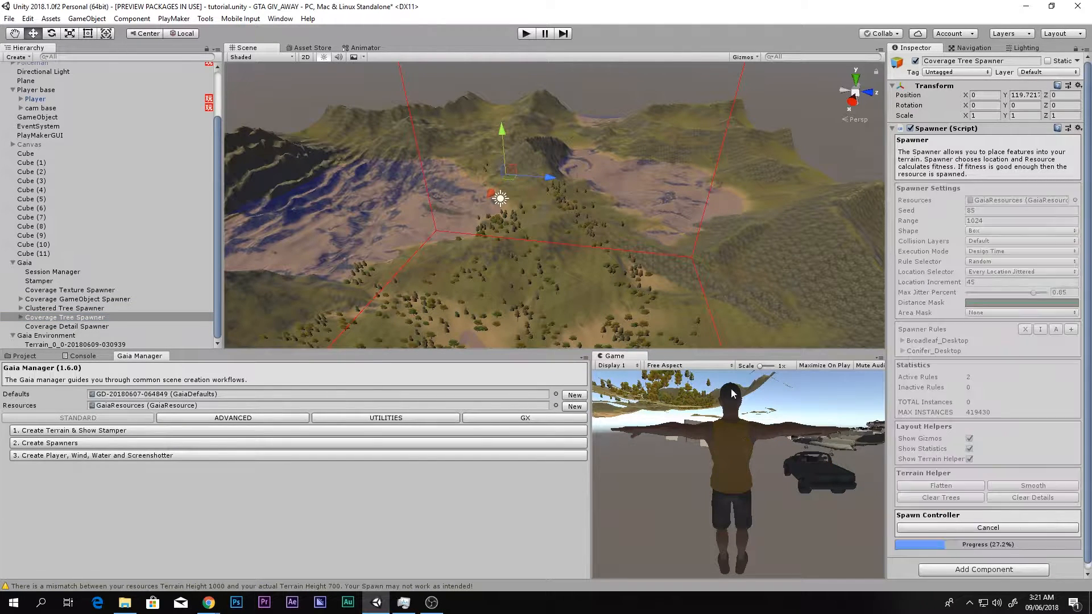
{"action": "left_click_drag", "start_coordinate": [718, 250], "coordinate": [611, 341], "text": "alt"}
{"action": "key", "text": "w"}
{"action": "right_click_drag", "start_coordinate": [611, 342], "coordinate": [678, 294]}
{"action": "key", "text": "s"}
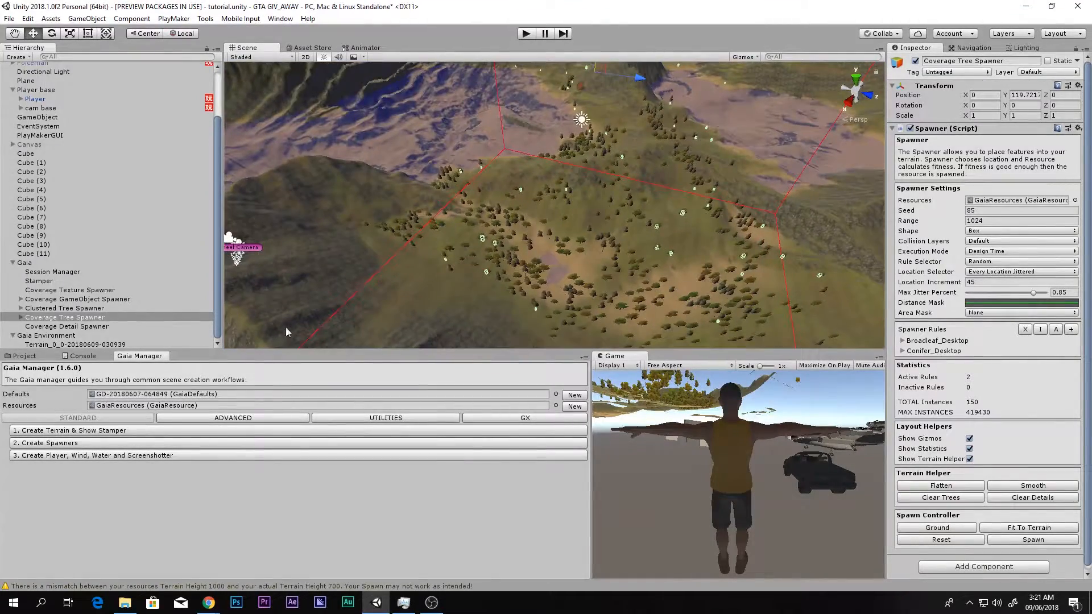
- Select the Coverage Detail Spawner and spawn its grass, fern and flower details over the terrain
{"action": "left_click", "coordinate": [38, 327]}
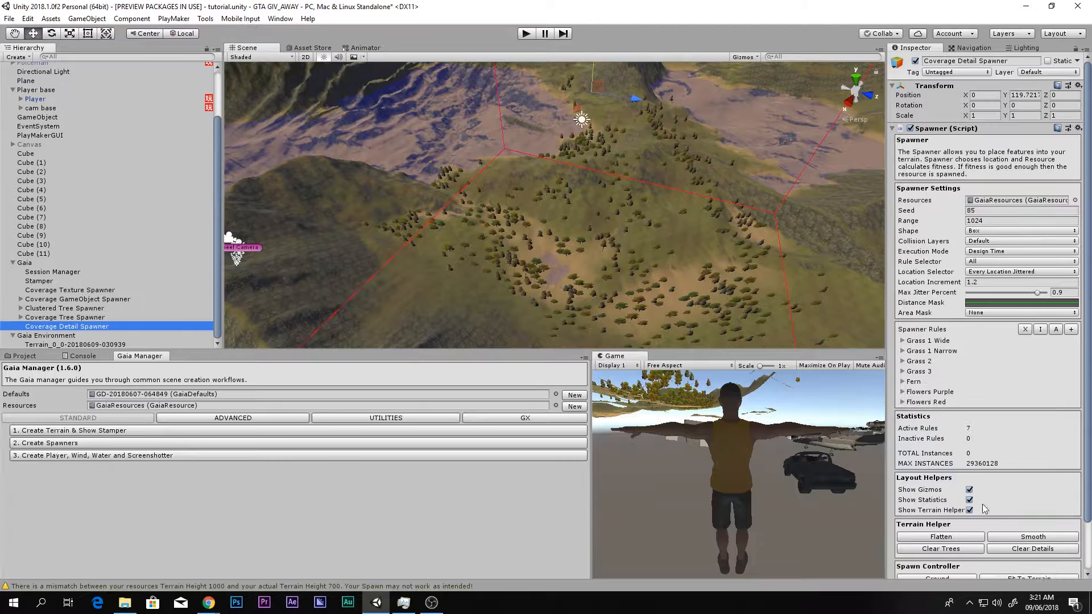
{"action": "scroll", "coordinate": [1045, 555], "scroll_direction": "down", "scroll_amount": 3}
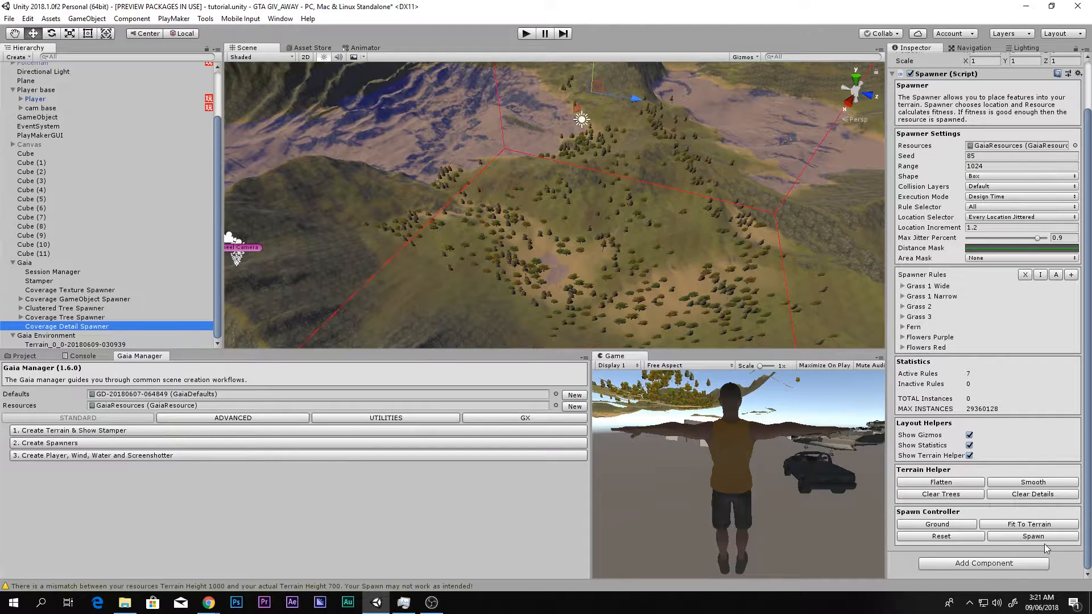
{"action": "left_click", "coordinate": [1038, 537]}
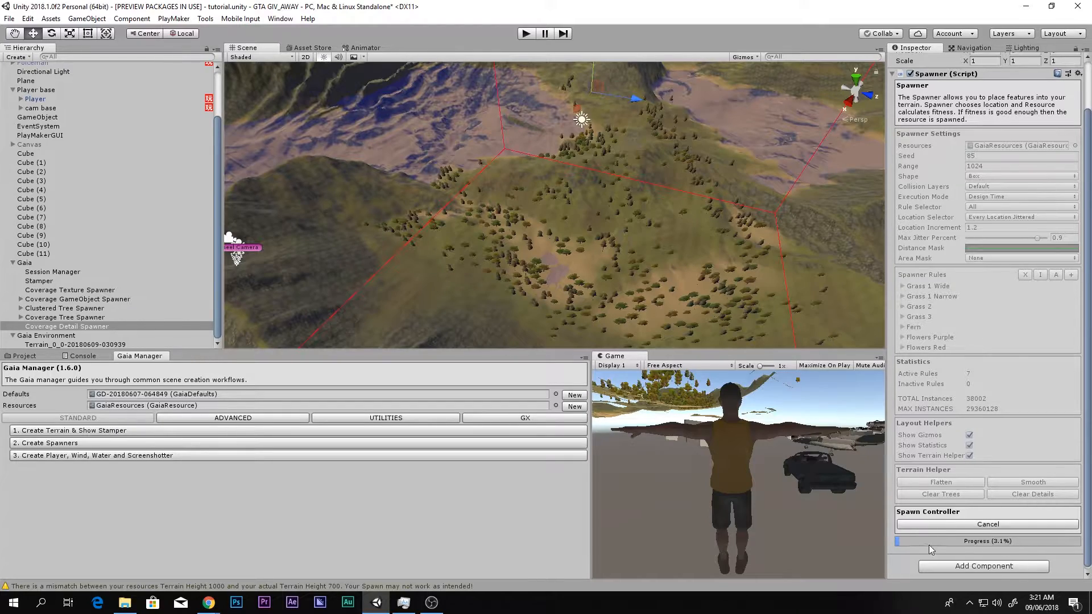
{"action": "right_click_drag", "start_coordinate": [589, 292], "coordinate": [509, 319]}
{"action": "key", "text": "w"}
{"action": "right_click_drag", "start_coordinate": [576, 249], "coordinate": [671, 182]}
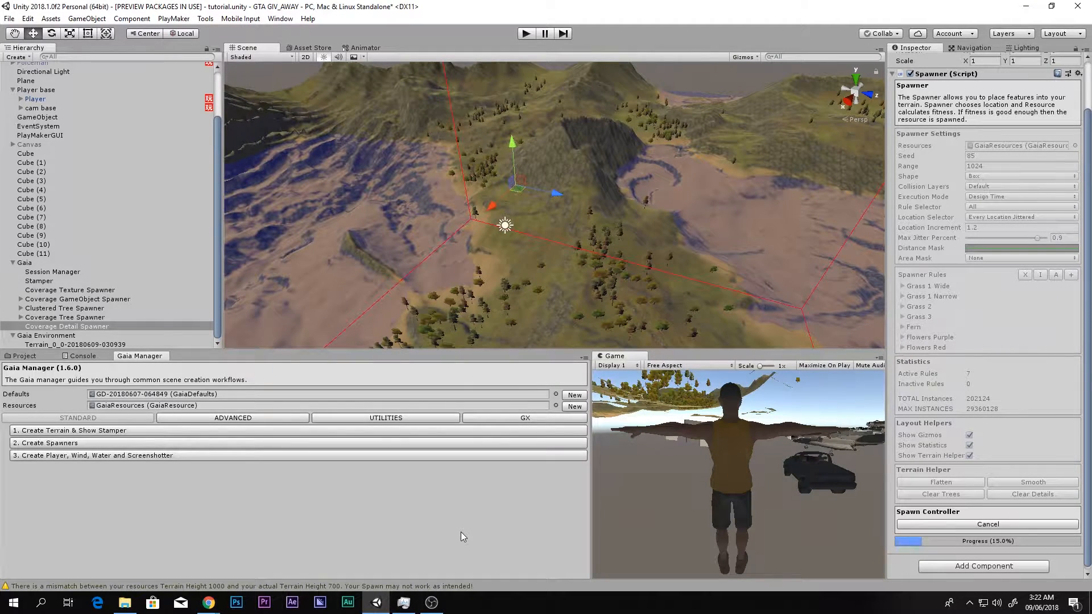
- Check the console messages and inspect several project assets, including the wasted sprite, a New Material and the scope texture
{"action": "left_click", "coordinate": [83, 356]}
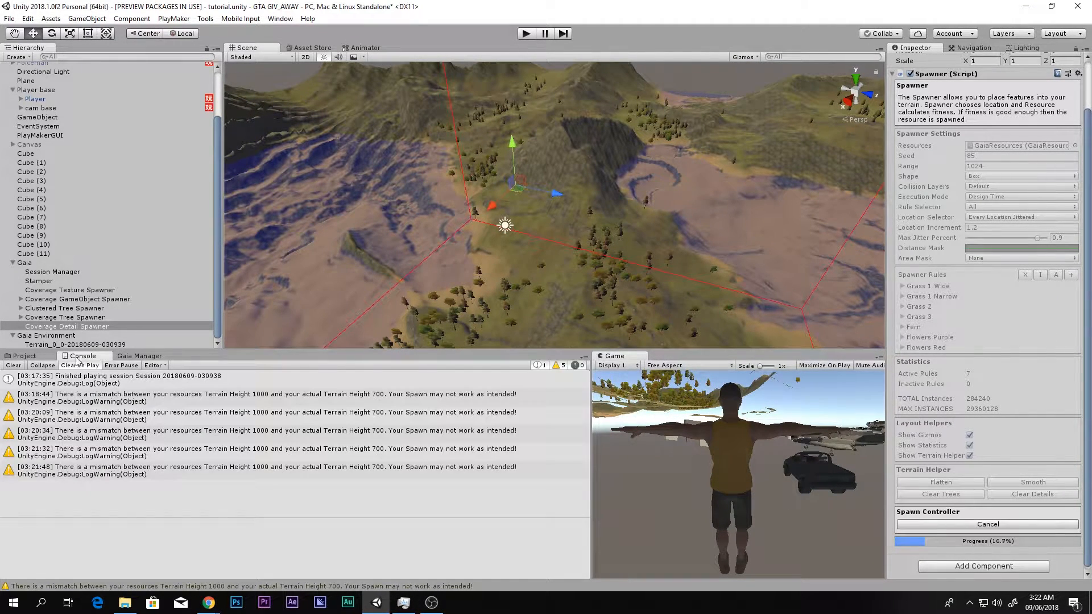
{"action": "left_click", "coordinate": [24, 356]}
{"action": "scroll", "coordinate": [352, 483], "scroll_direction": "down", "scroll_amount": 3}
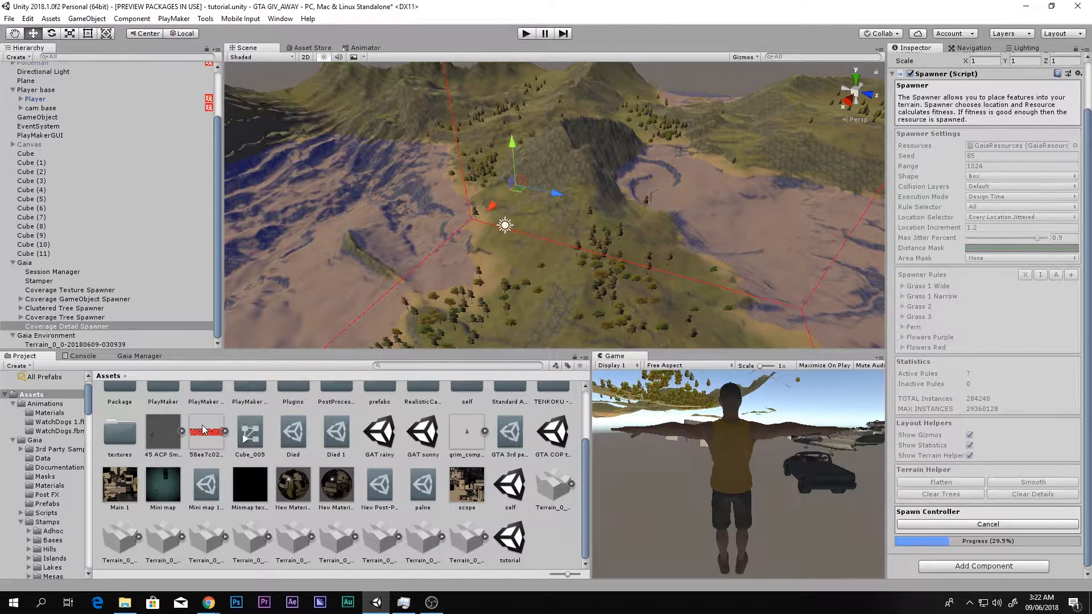
{"action": "left_click", "coordinate": [219, 435]}
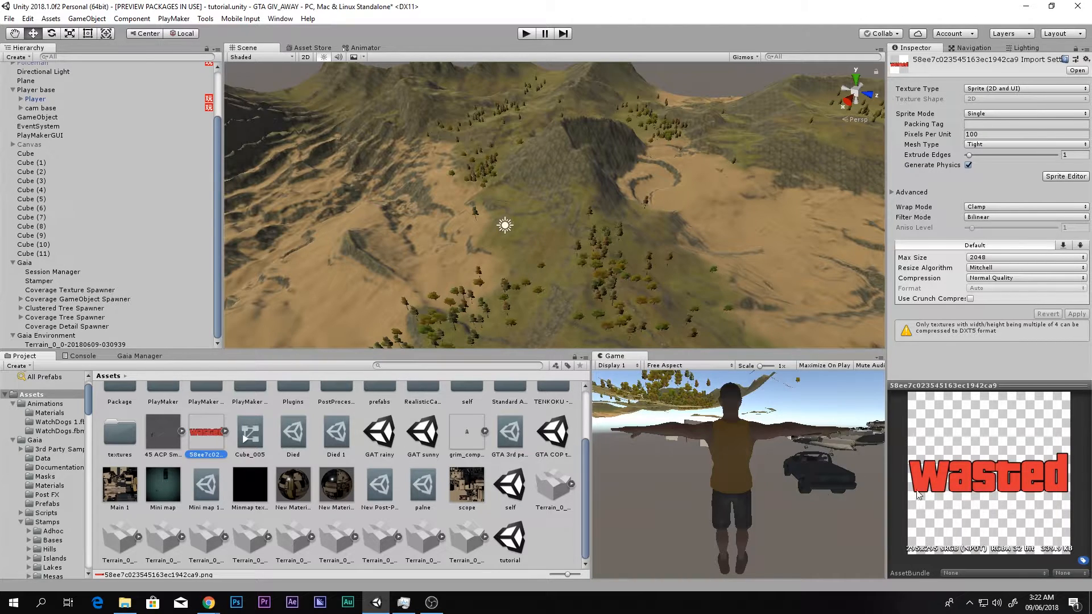
{"action": "left_click", "coordinate": [161, 507]}
{"action": "left_click", "coordinate": [336, 488]}
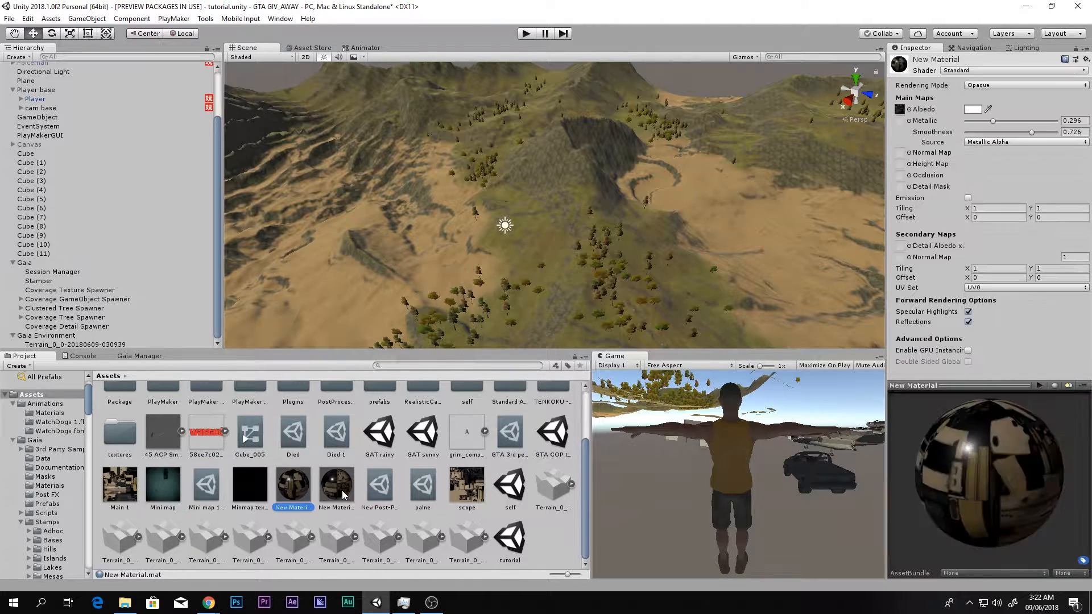
{"action": "left_click", "coordinate": [467, 487]}
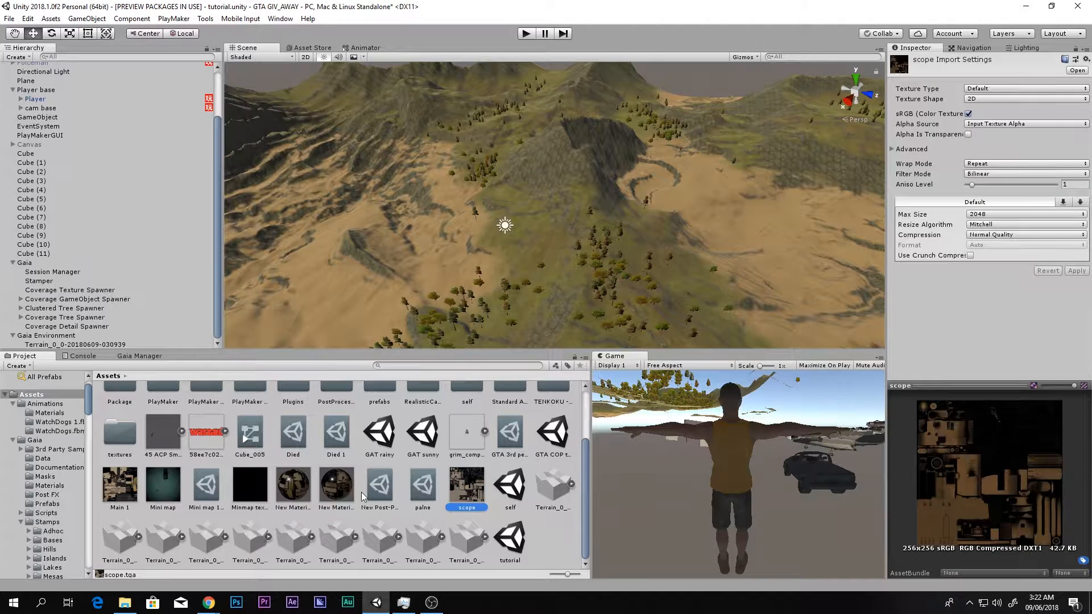
- Return to the Coverage Detail Spawner and examine its progress and the terrain from several sides while details spawn
{"action": "left_click", "coordinate": [52, 273]}
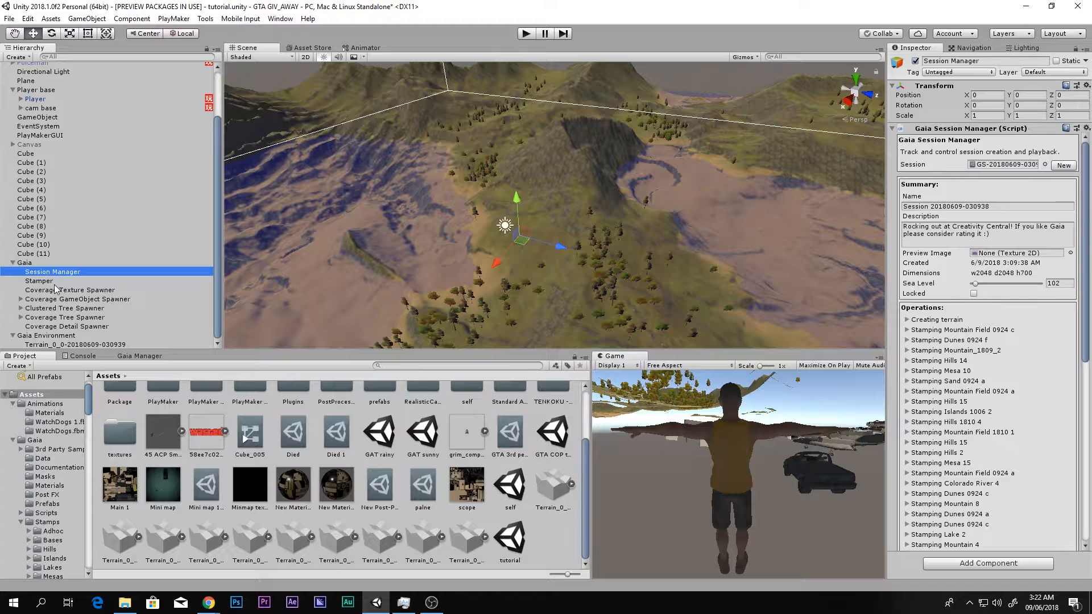
{"action": "left_click", "coordinate": [47, 318]}
{"action": "left_click", "coordinate": [74, 326]}
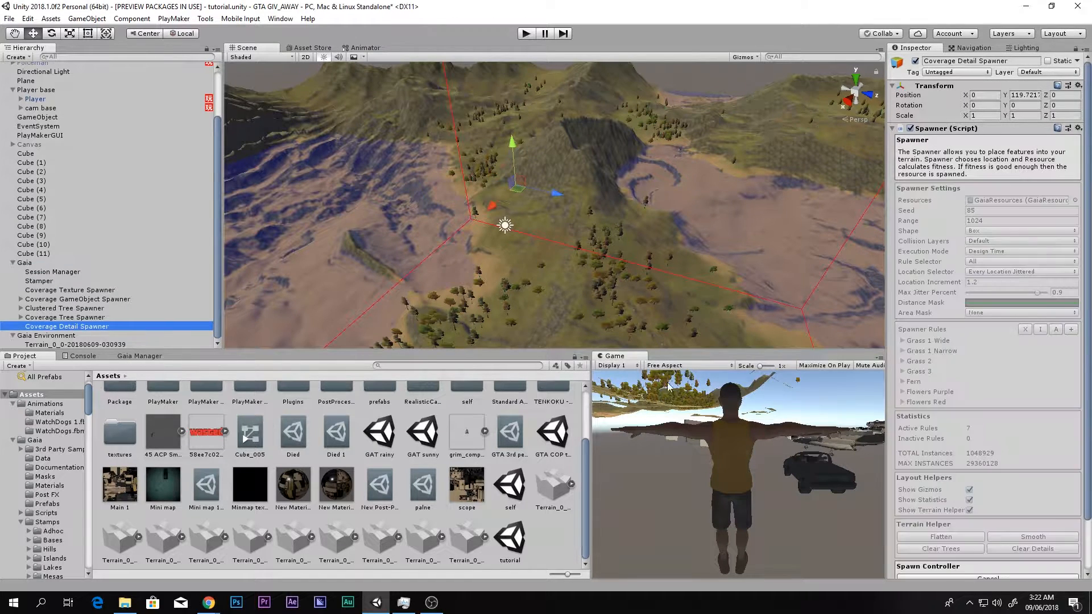
{"action": "scroll", "coordinate": [976, 431], "scroll_direction": "down", "scroll_amount": 3}
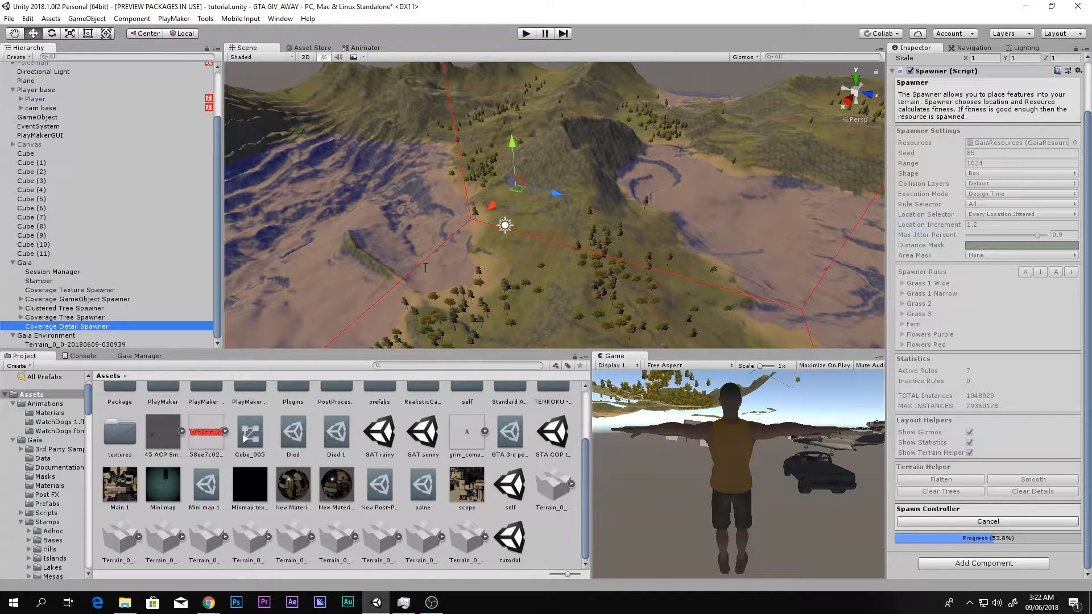
{"action": "right_click_drag", "start_coordinate": [632, 219], "coordinate": [415, 196]}
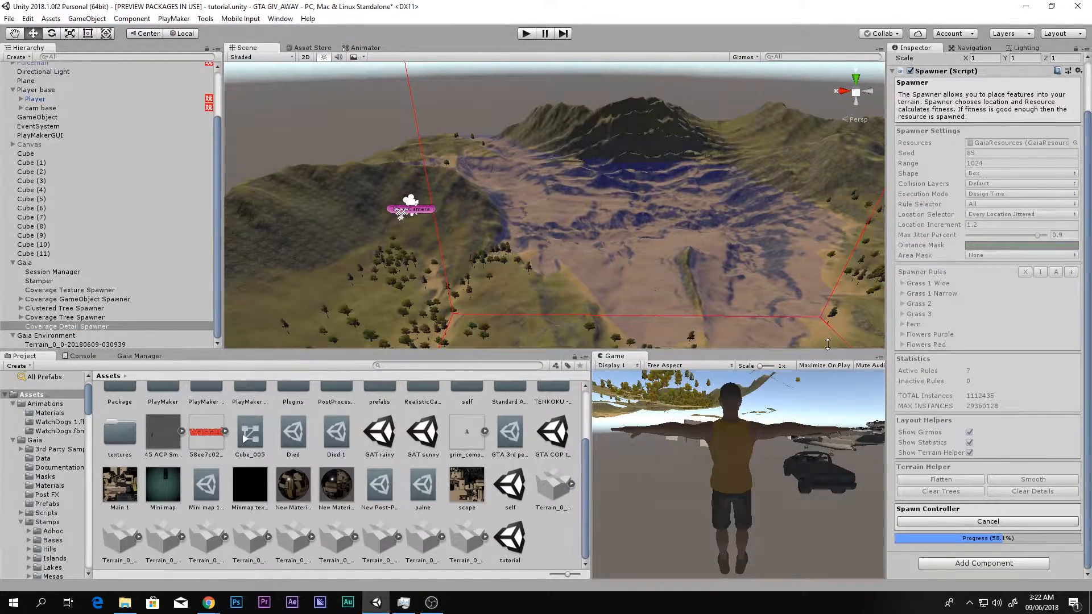
{"action": "right_click_drag", "start_coordinate": [757, 316], "coordinate": [770, 257]}
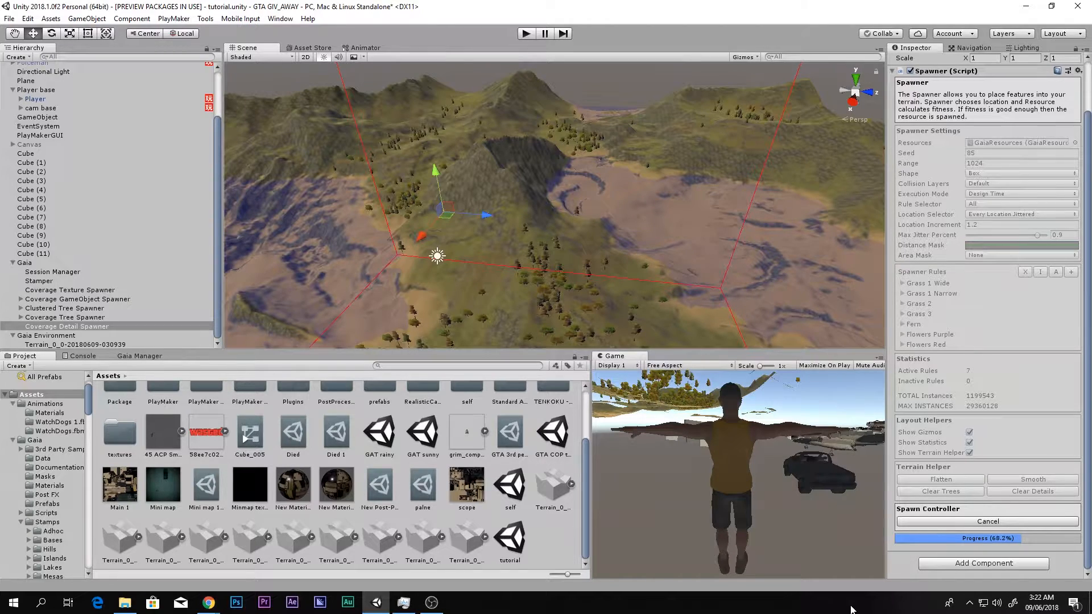
{"action": "right_click_drag", "start_coordinate": [604, 287], "coordinate": [519, 311]}
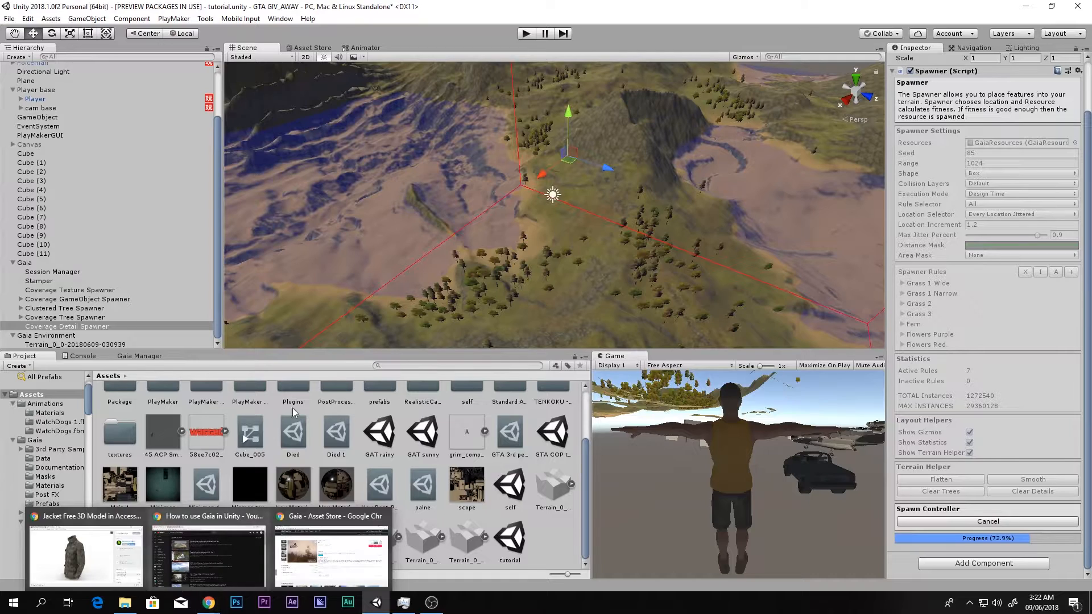
{"action": "right_click_drag", "start_coordinate": [524, 309], "coordinate": [381, 316]}
{"action": "key", "text": "s"}
{"action": "key", "text": "w"}
- Look over the textured terrain with its trees, checking the Gaia Environment and Gaia objects
{"action": "left_click", "coordinate": [62, 336]}
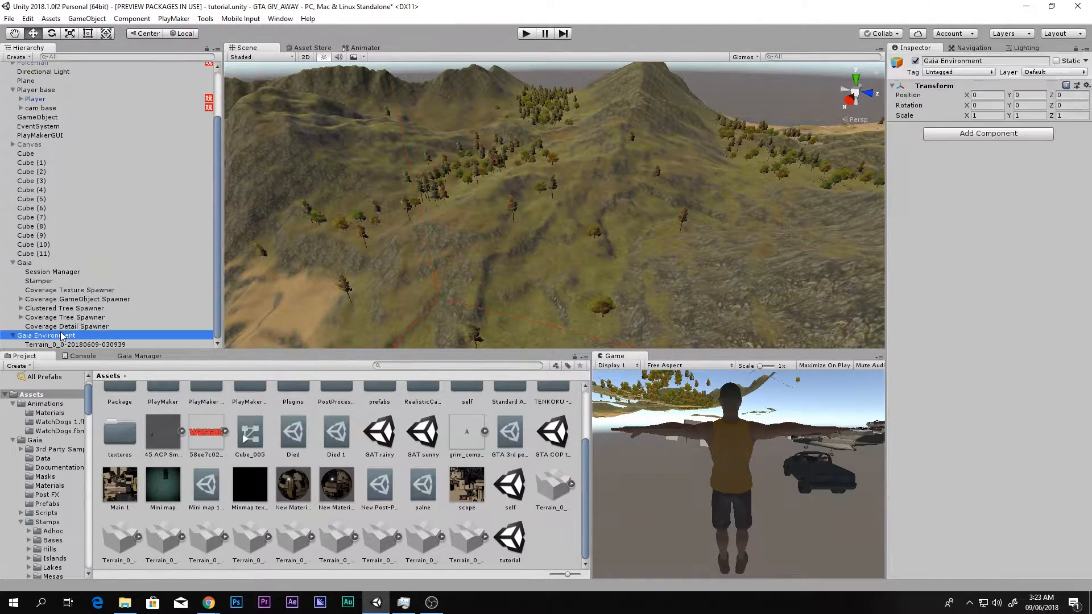
{"action": "left_click", "coordinate": [68, 263]}
{"action": "right_click_drag", "start_coordinate": [709, 253], "coordinate": [738, 268]}
{"action": "left_click", "coordinate": [50, 190]}
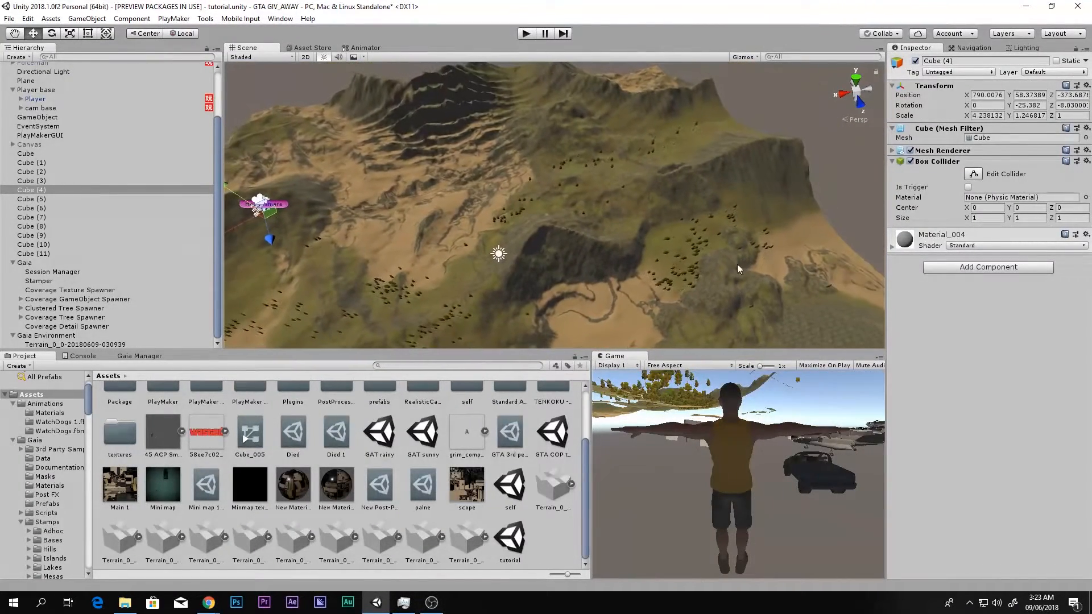
- Look inside the Standard Assets folder and check which standard packages are available for import
{"action": "scroll", "coordinate": [331, 454], "scroll_direction": "up", "scroll_amount": 3}
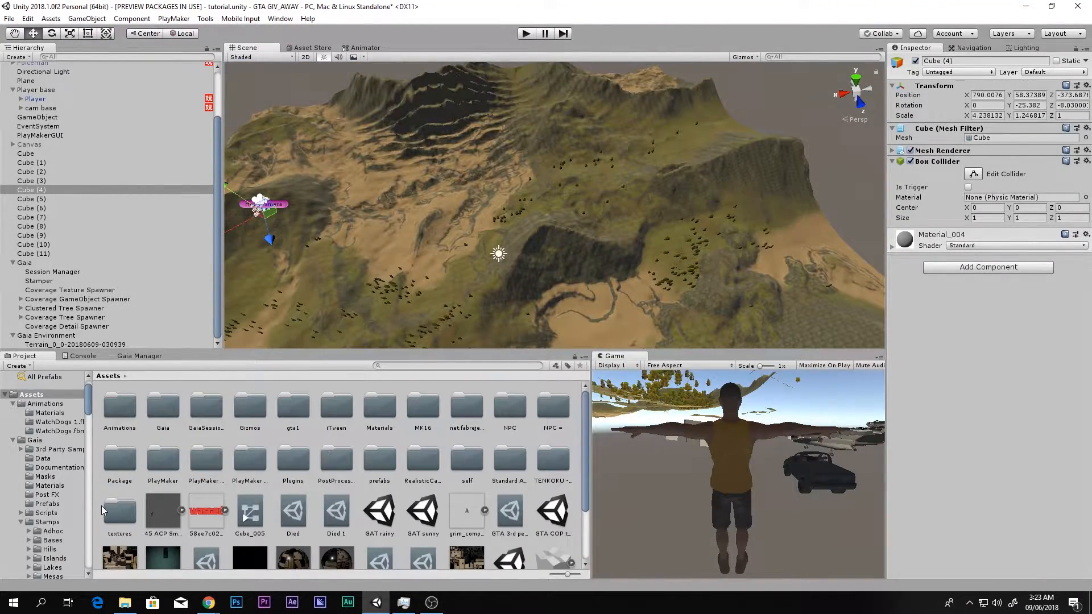
{"action": "double_click", "coordinate": [510, 463]}
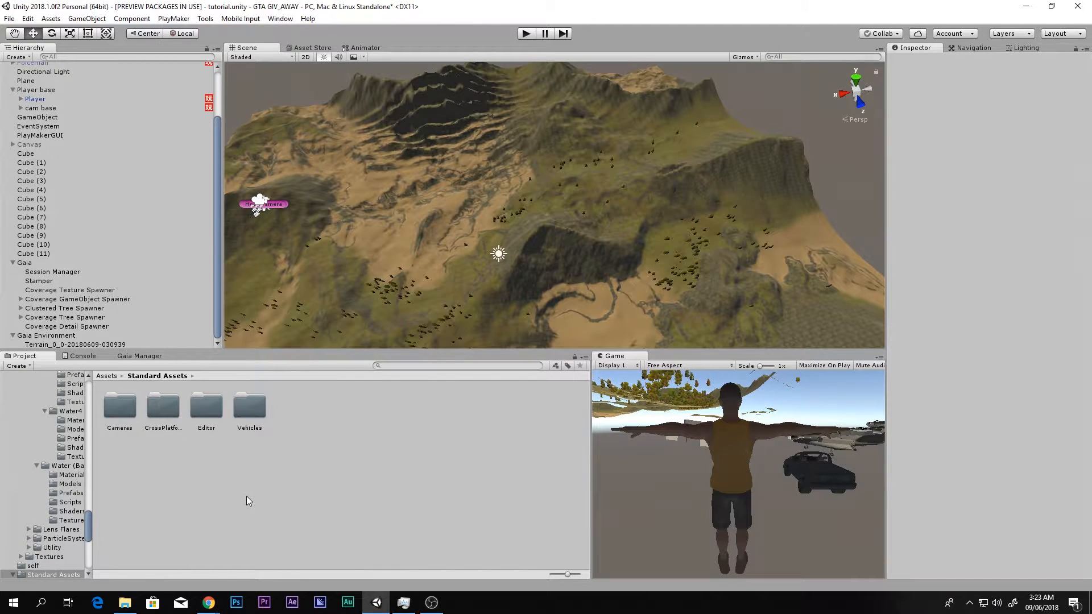
{"action": "key", "text": "BackSpace"}
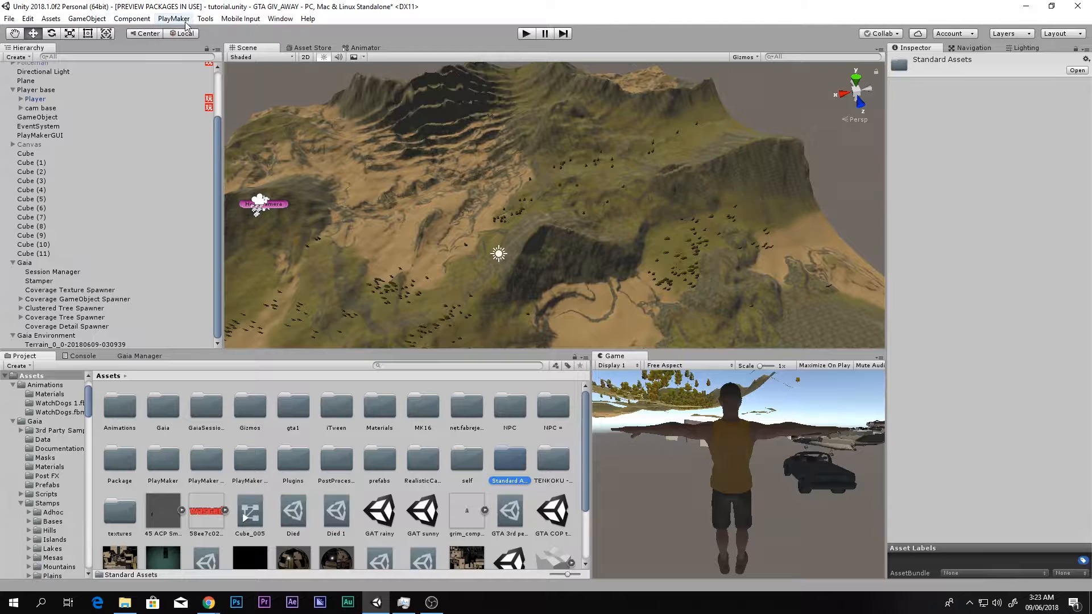
{"action": "left_click", "coordinate": [51, 19]}
{"action": "mouse_move", "coordinate": [128, 135]}
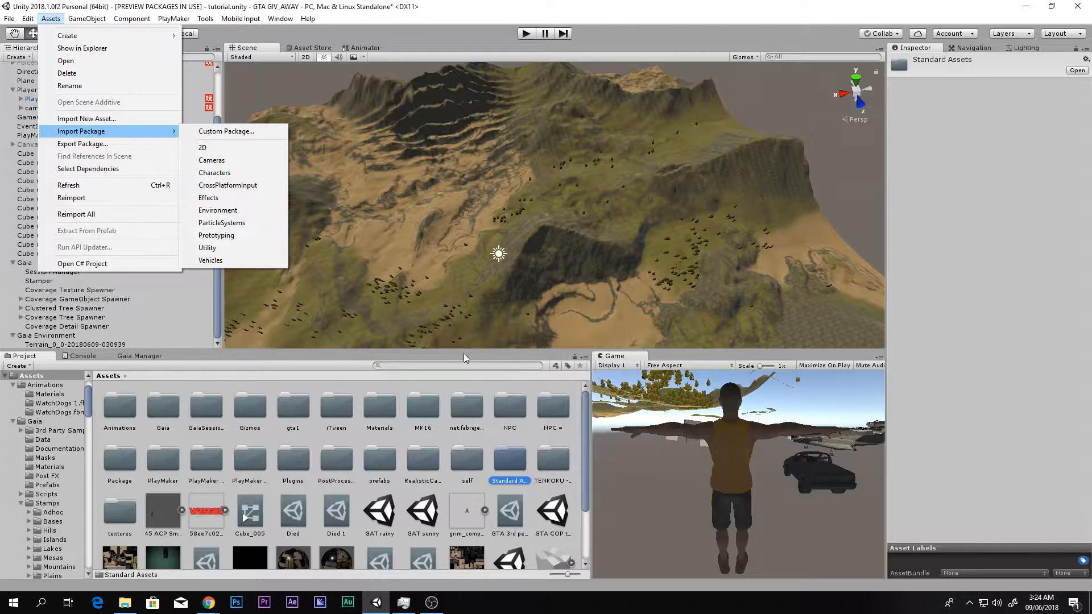
- Search the project assets for "basic wa" and compare the WaterBasicDaytime and WaterBasicNightime prefabs
{"action": "left_click", "coordinate": [440, 364]}
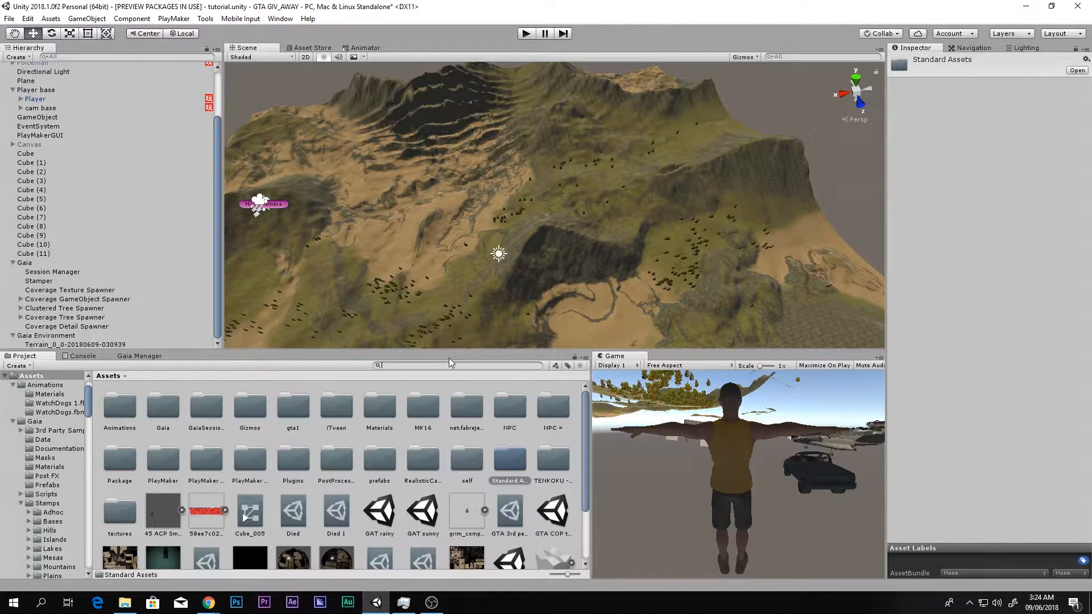
{"action": "type", "text": "ba"}
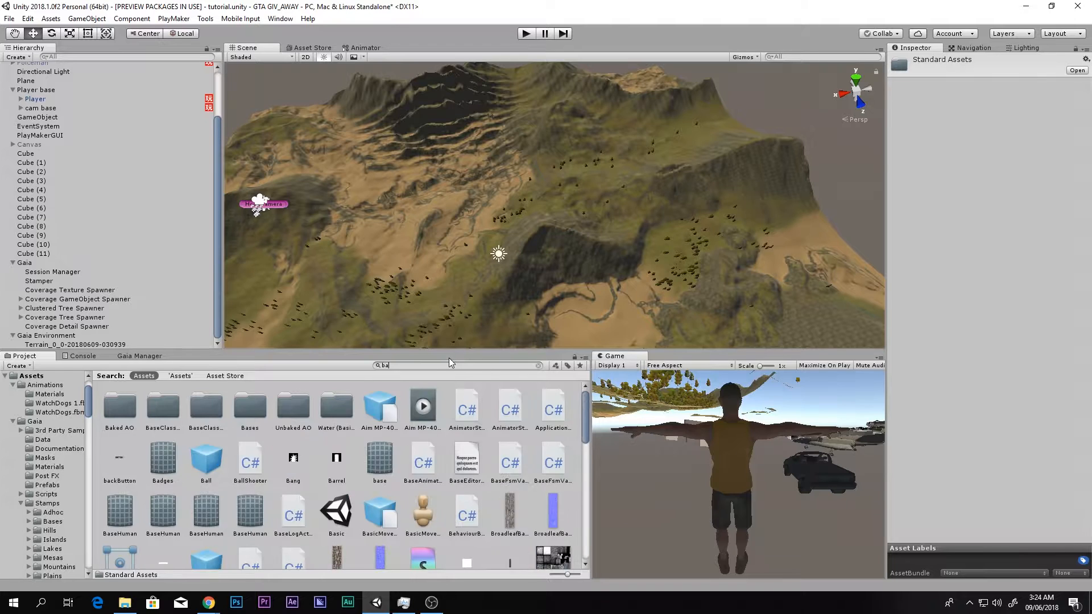
{"action": "type", "text": "sic wa"}
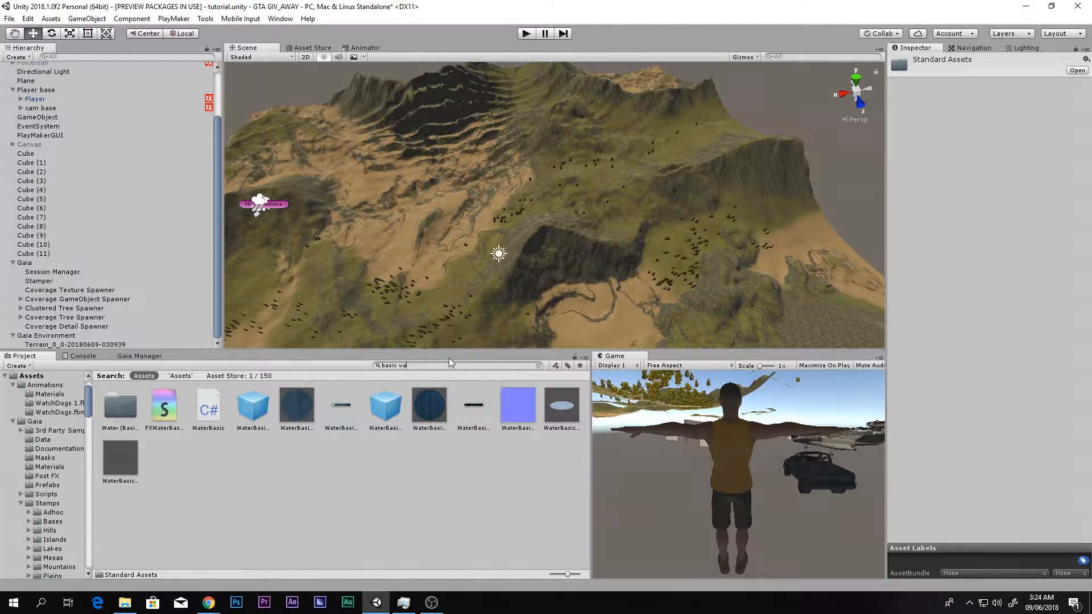
{"action": "left_click", "coordinate": [263, 405]}
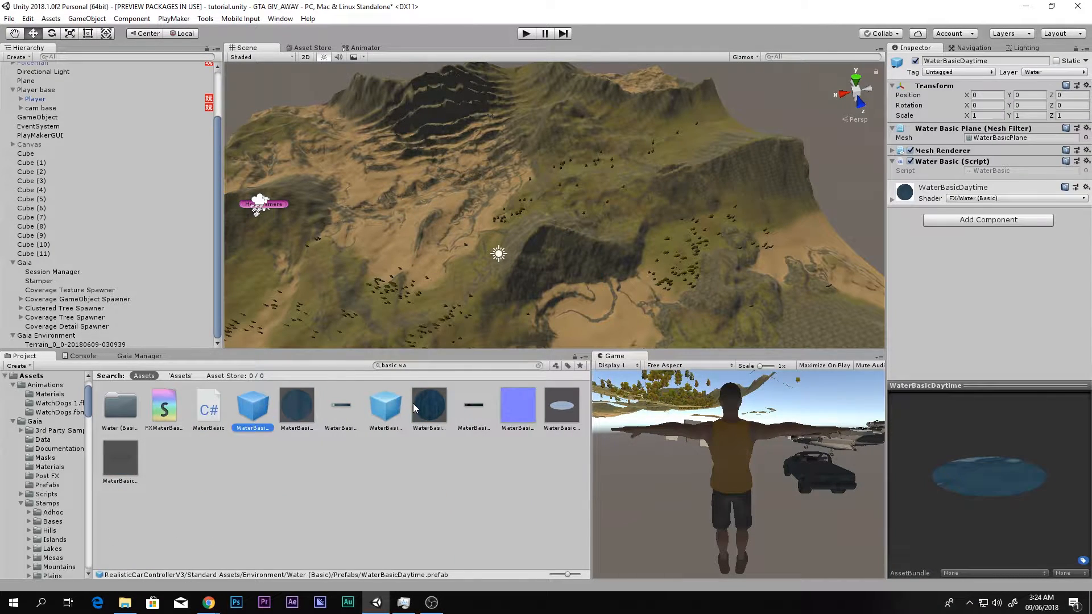
{"action": "left_click", "coordinate": [397, 407]}
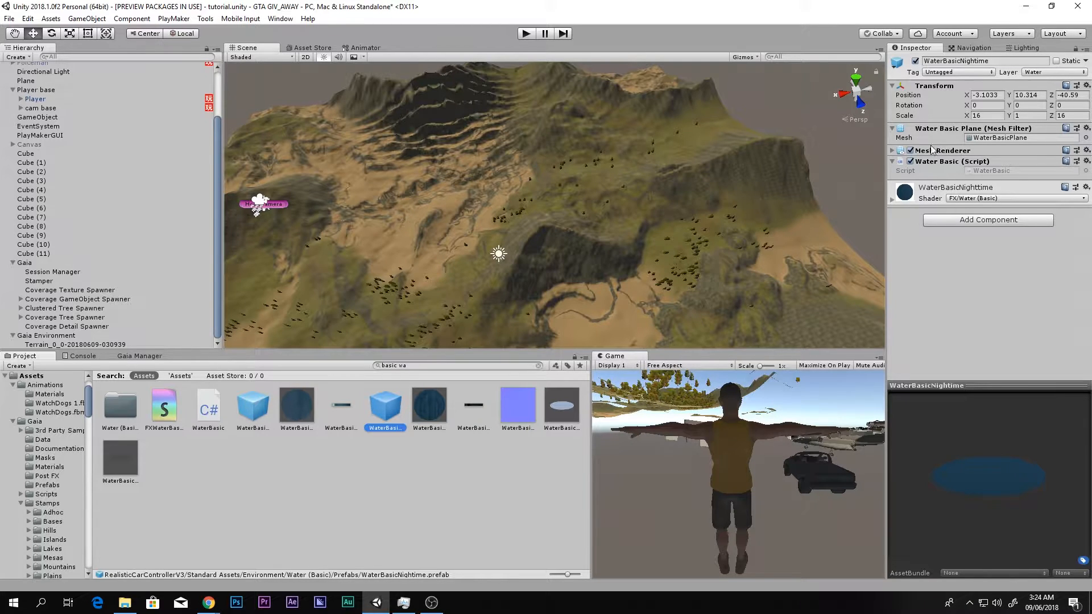
- Place the WaterBasicDaytime prefab on the terrain's sandy area and raise it to about Y 132.8
{"action": "left_click", "coordinate": [280, 407]}
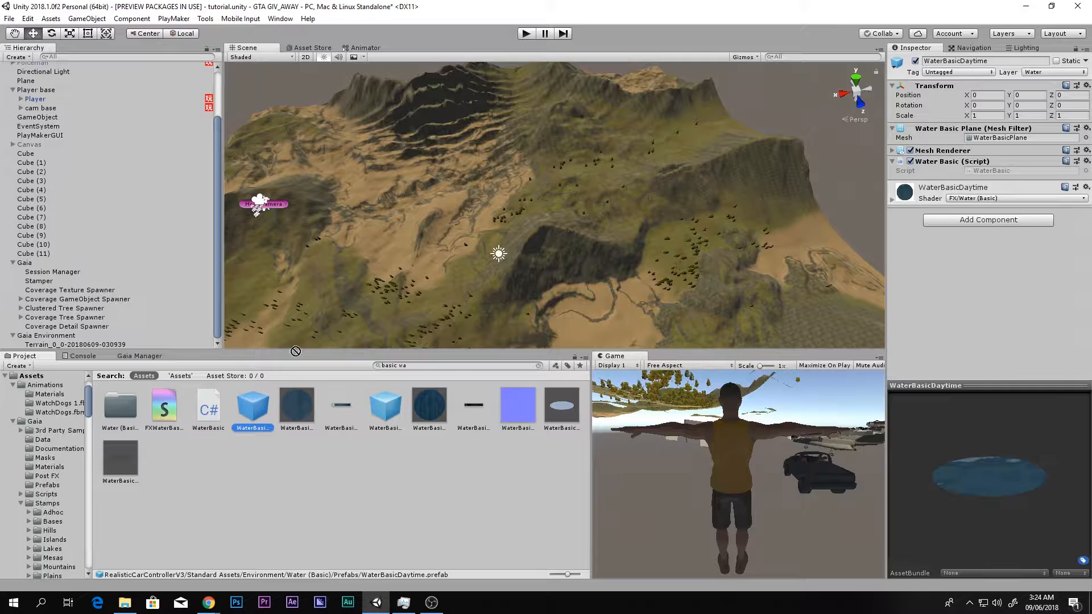
{"action": "left_click_drag", "start_coordinate": [585, 305], "coordinate": [589, 308]}
{"action": "scroll", "coordinate": [564, 258], "scroll_direction": "up", "scroll_amount": 10}
{"action": "middle_click_drag", "start_coordinate": [609, 312], "coordinate": [680, 226]}
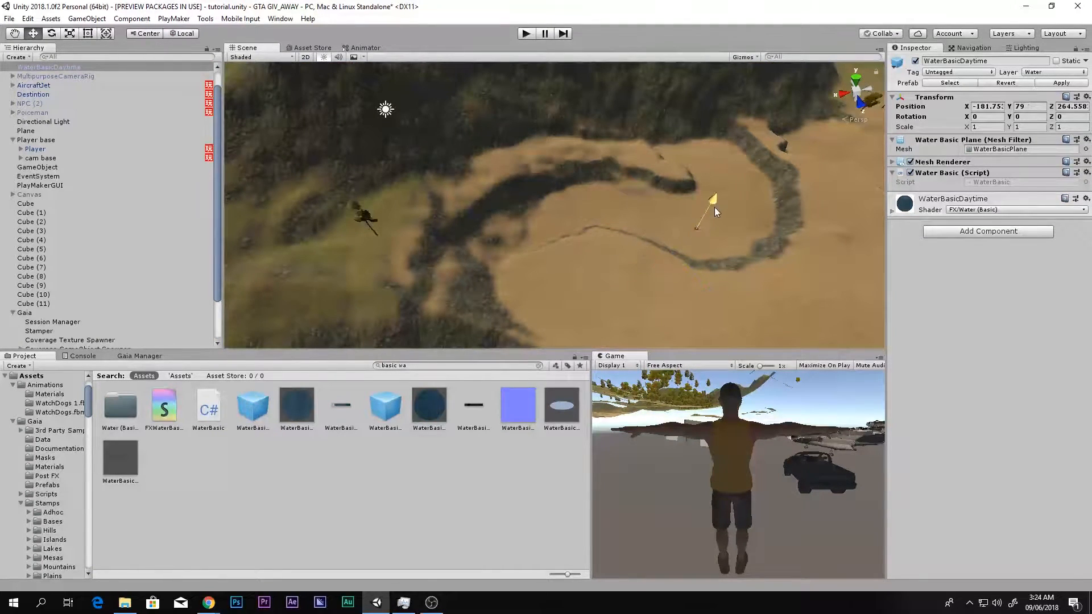
{"action": "scroll", "coordinate": [731, 188], "scroll_direction": "up", "scroll_amount": 4}
{"action": "middle_click_drag", "start_coordinate": [732, 187], "coordinate": [689, 181]}
{"action": "scroll", "coordinate": [709, 185], "scroll_direction": "up", "scroll_amount": 4}
{"action": "scroll", "coordinate": [715, 180], "scroll_direction": "down", "scroll_amount": 5}
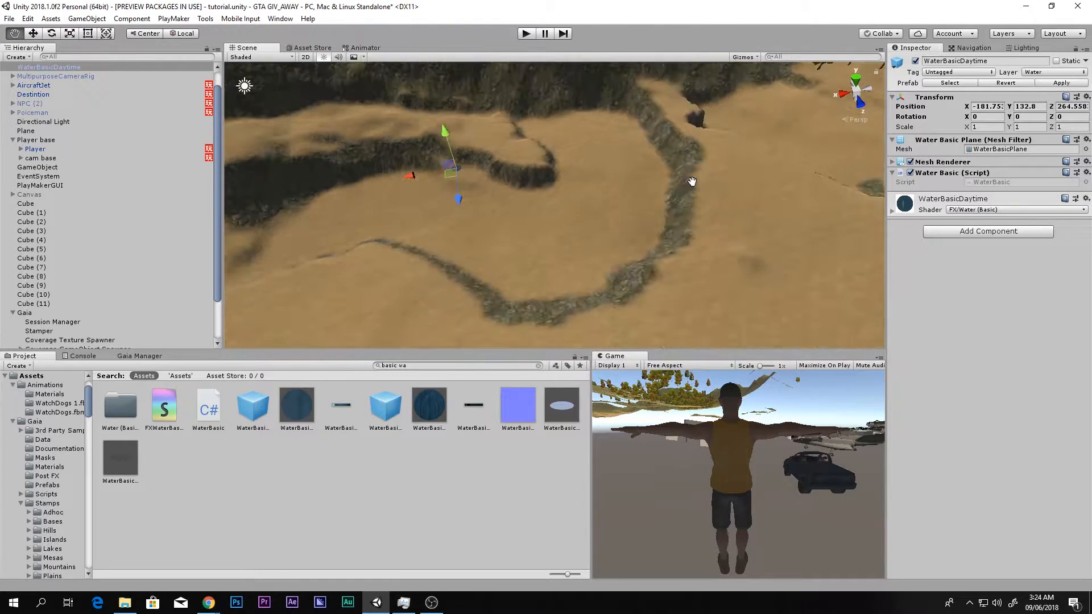
{"action": "key", "text": "f"}
{"action": "scroll", "coordinate": [579, 202], "scroll_direction": "up", "scroll_amount": 3}
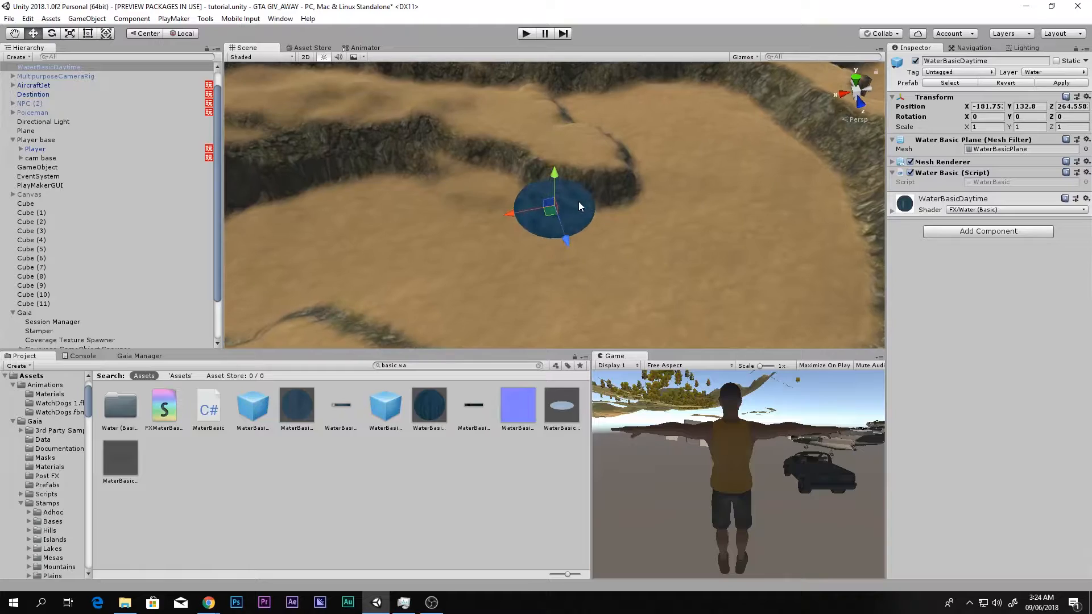
{"action": "scroll", "coordinate": [581, 230], "scroll_direction": "down", "scroll_amount": 2}
- Scale the water plane uniformly to about 1290, checking its coverage of the terrain from above
{"action": "mouse_move", "coordinate": [581, 230]}
{"action": "right_mouse_down"}
{"action": "mouse_move", "coordinate": [555, 230]}
{"action": "mouse_move", "coordinate": [639, 232]}
{"action": "mouse_move", "coordinate": [606, 234]}
{"action": "mouse_move", "coordinate": [576, 211]}
{"action": "right_mouse_up"}
{"action": "left_click_drag", "start_coordinate": [559, 218], "coordinate": [603, 362]}
{"action": "left_click_drag", "start_coordinate": [559, 216], "coordinate": [488, 275]}
{"action": "key", "text": "f"}
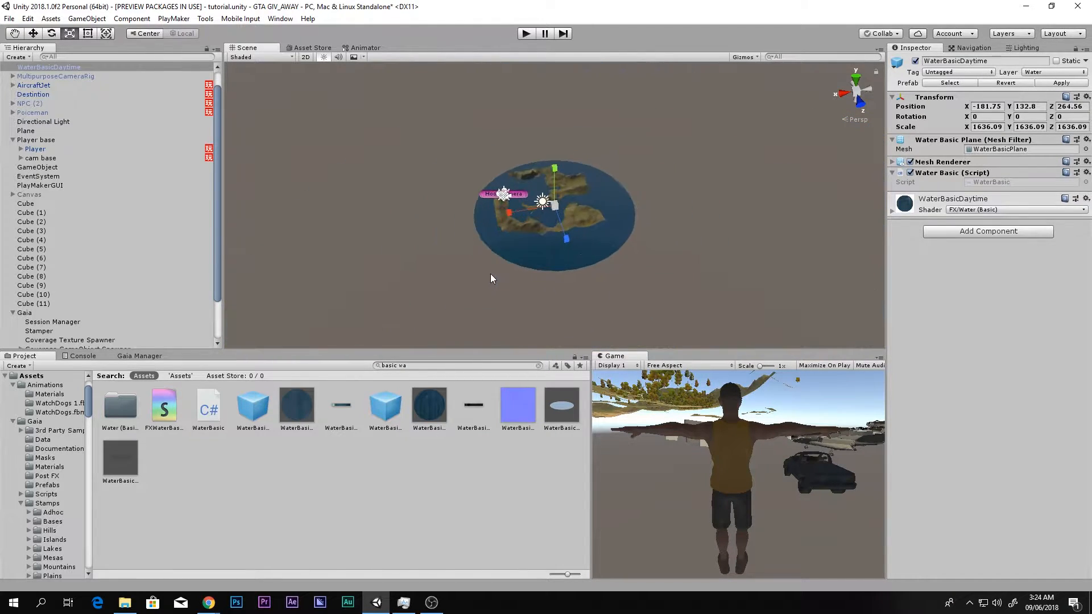
{"action": "left_click", "coordinate": [857, 76]}
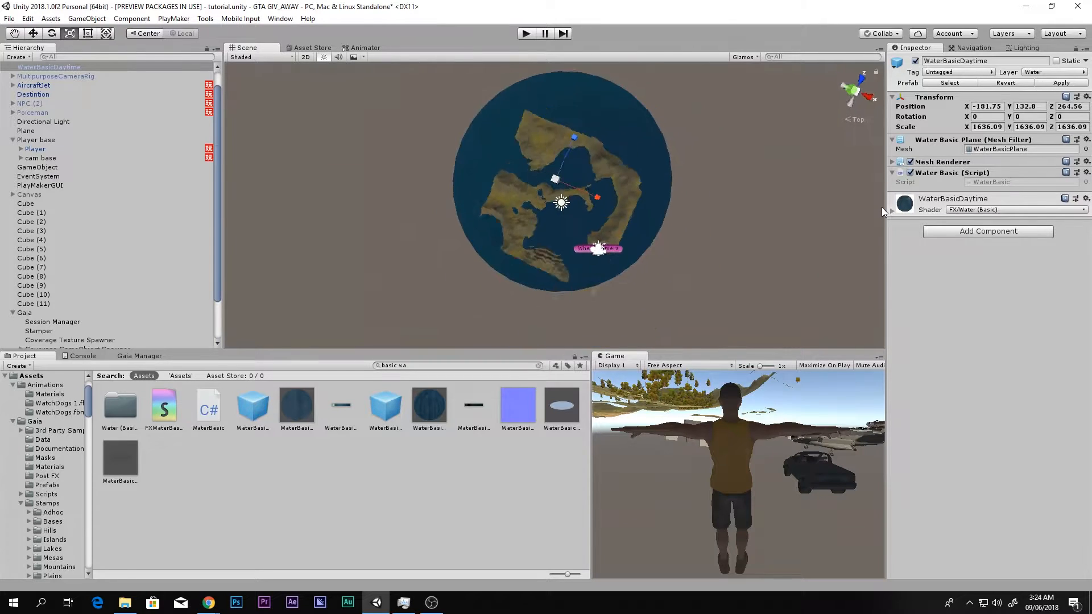
{"action": "left_click_drag", "start_coordinate": [545, 187], "coordinate": [541, 154]}
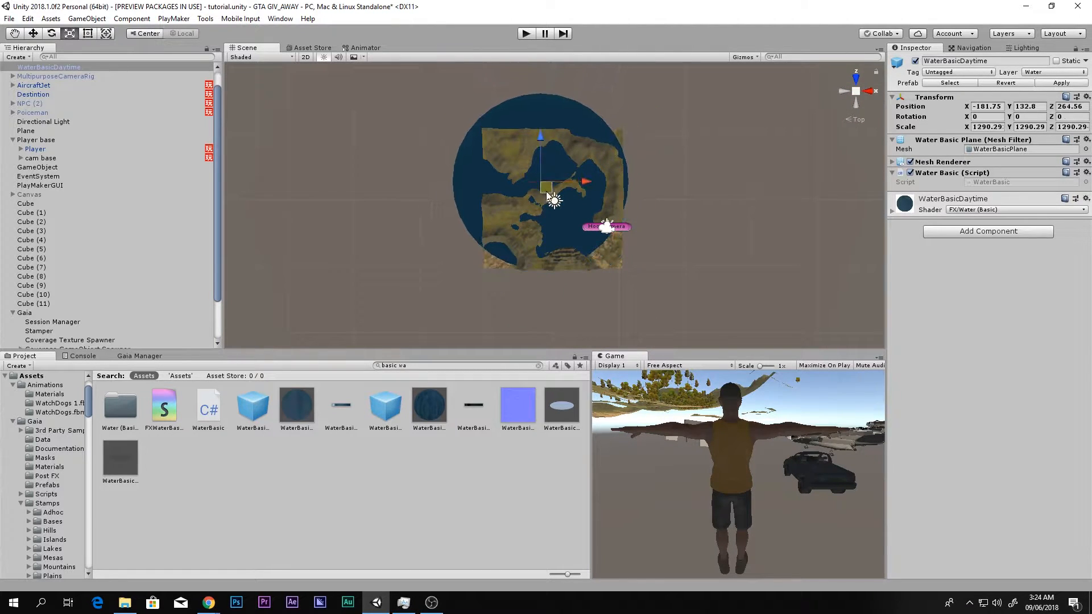
- Centre the water plane under the terrain at X -6, Y 14, Z 22 and enlarge it uniformly to about 1389
{"action": "key", "text": "w"}
{"action": "left_click_drag", "start_coordinate": [552, 199], "coordinate": [592, 198]}
{"action": "key", "text": "r"}
{"action": "key", "text": "w"}
{"action": "scroll", "coordinate": [596, 238], "scroll_direction": "up", "scroll_amount": 9}
{"action": "right_click_drag", "start_coordinate": [654, 211], "coordinate": [572, 170]}
{"action": "left_click_drag", "start_coordinate": [489, 248], "coordinate": [499, 255]}
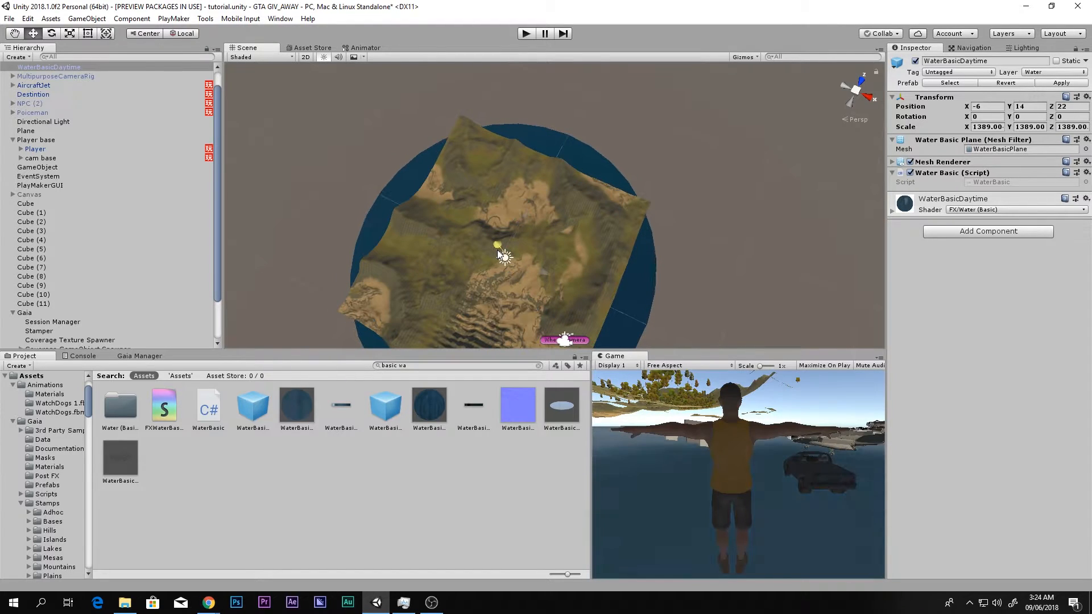
- Raise the water plane to a Y position of 104.75 so it fills the terrain's low areas
{"action": "right_click", "coordinate": [498, 246]}
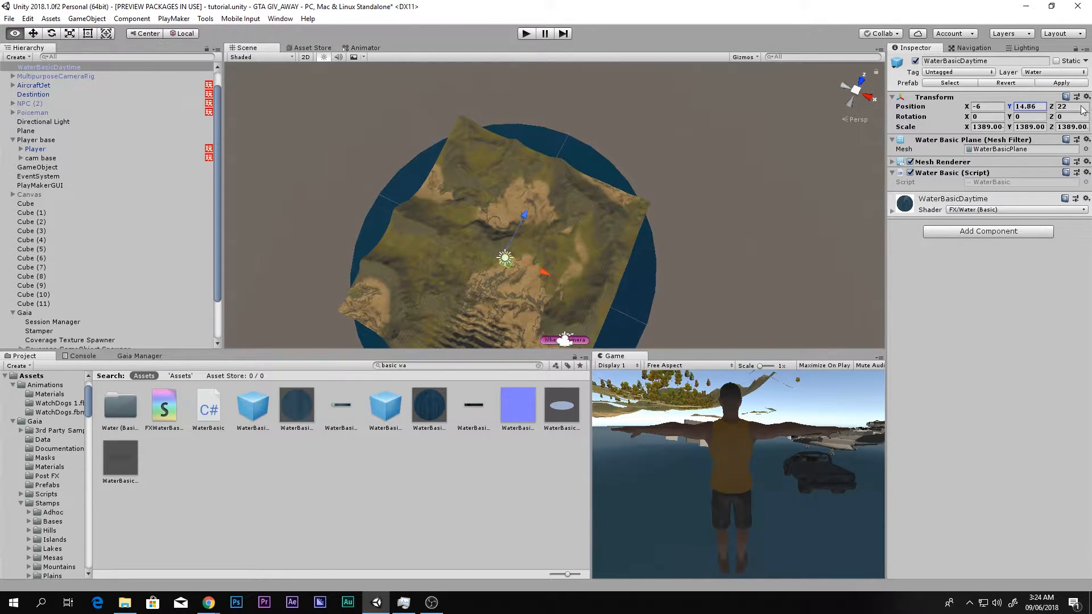
{"action": "left_click_drag", "start_coordinate": [307, 106], "coordinate": [927, 71]}
{"action": "right_click_drag", "start_coordinate": [409, 251], "coordinate": [1030, 85]}
{"action": "key", "text": "w"}
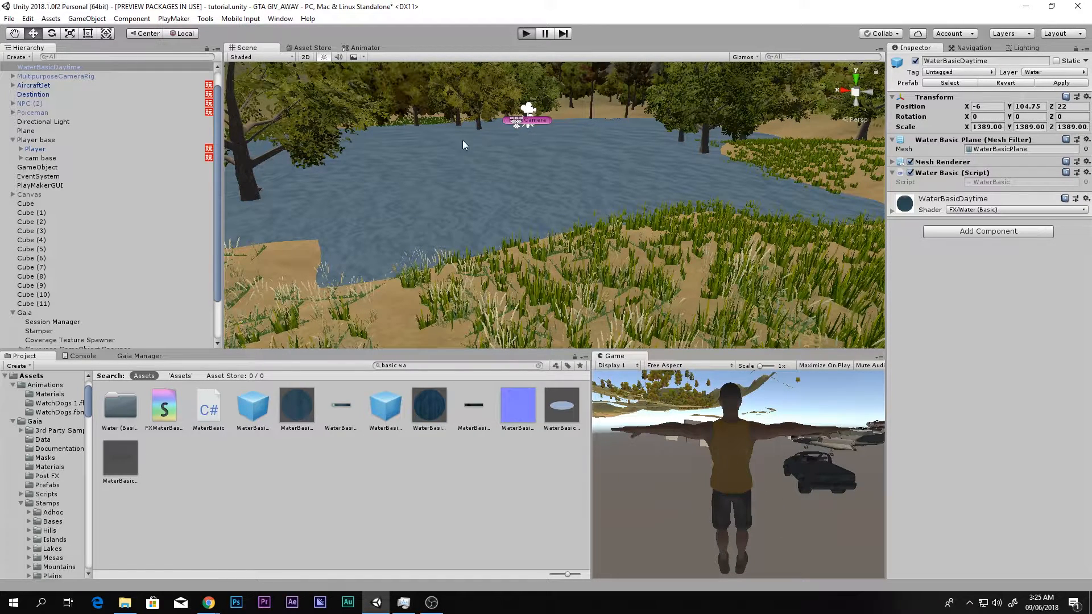
- Test the scene briefly in play mode, stop it, and look over the wooded terrain
{"action": "key", "text": "ctrl+p"}
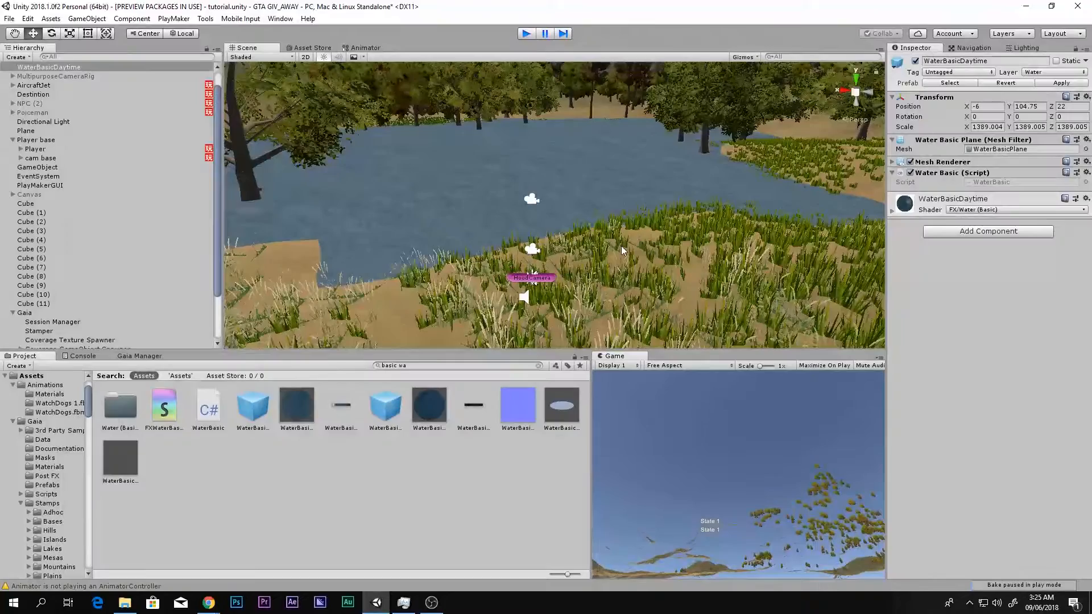
{"action": "left_click", "coordinate": [526, 33]}
{"action": "right_click_drag", "start_coordinate": [493, 236], "coordinate": [718, 200]}
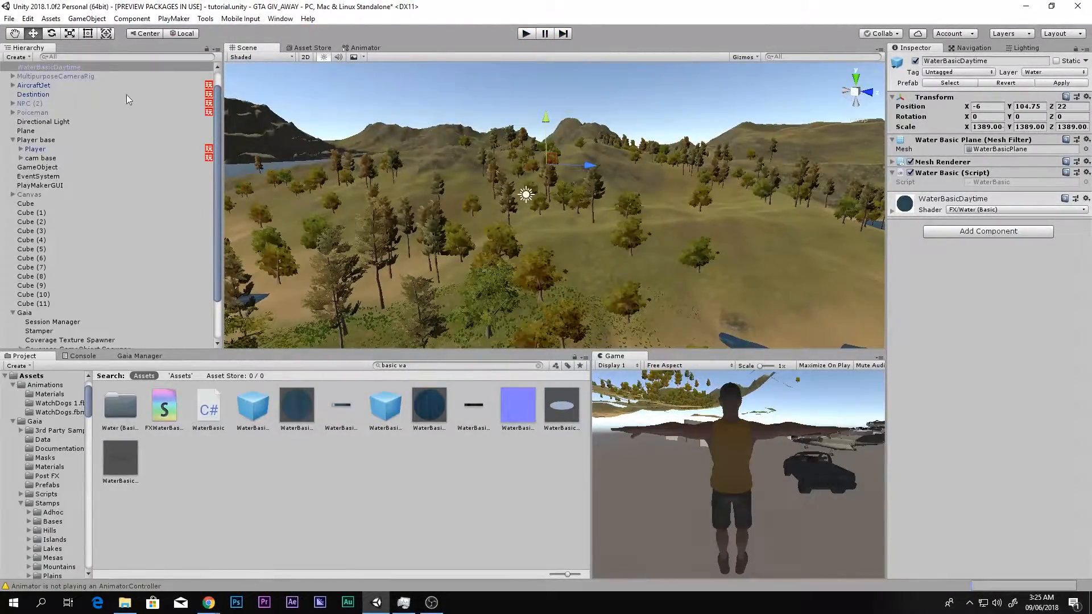
- Select MultipurposeCameraRig, AircraftJet, Player base and DOUBLE CABBIN (1) together and frame them in the scene
{"action": "left_click", "coordinate": [21, 78]}
{"action": "left_click", "coordinate": [33, 68]}
{"action": "left_click", "coordinate": [33, 78]}
{"action": "left_click", "coordinate": [34, 85], "text": "ctrl"}
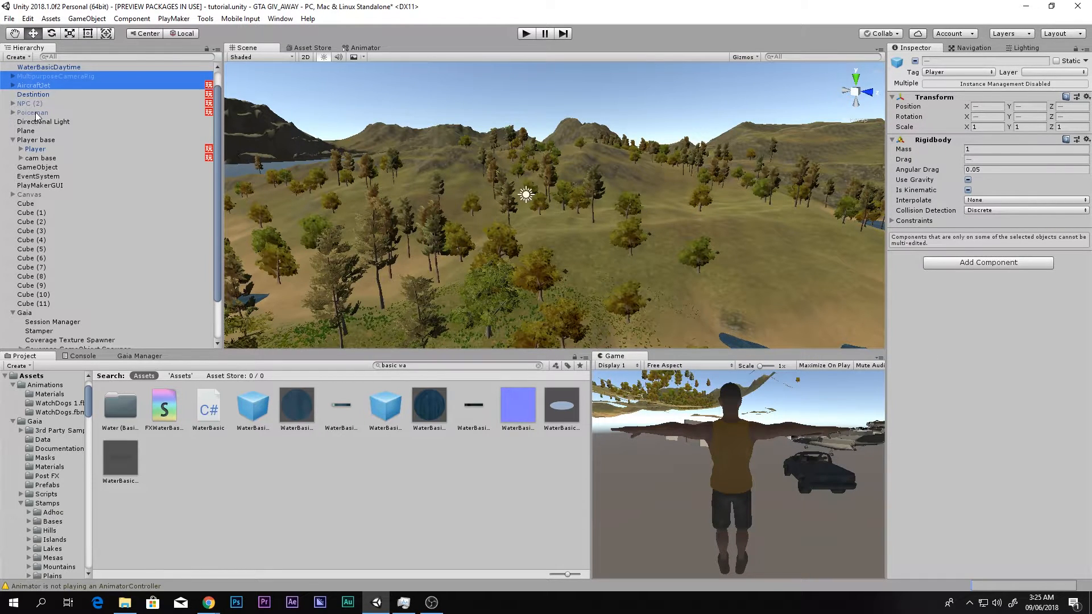
{"action": "left_click", "coordinate": [36, 140], "text": "ctrl"}
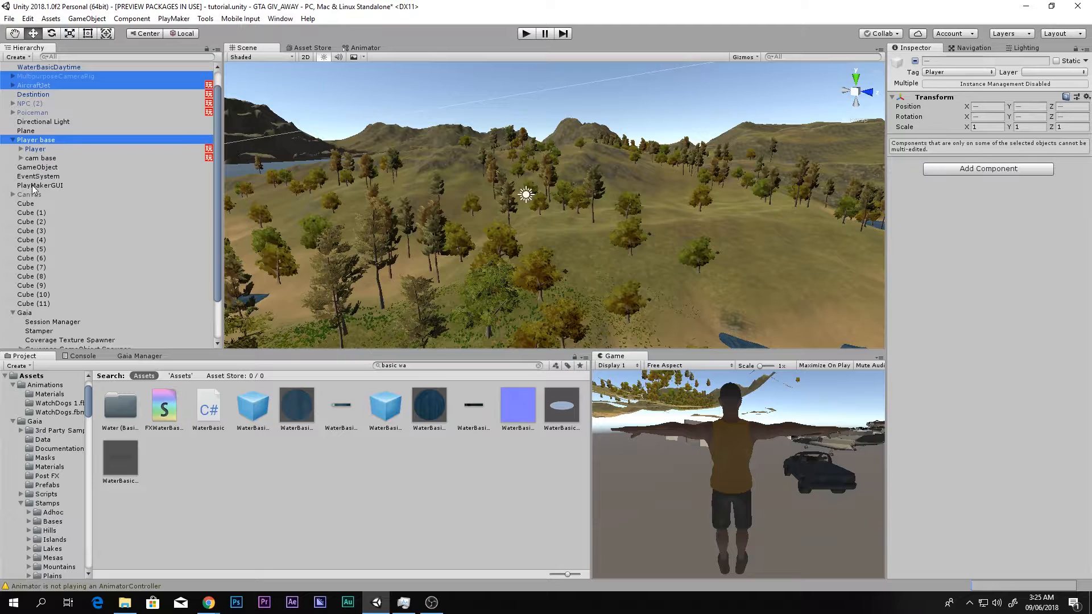
{"action": "scroll", "coordinate": [36, 121], "scroll_direction": "up", "scroll_amount": 1}
{"action": "left_click", "coordinate": [47, 77], "text": "ctrl"}
{"action": "key", "text": "f"}
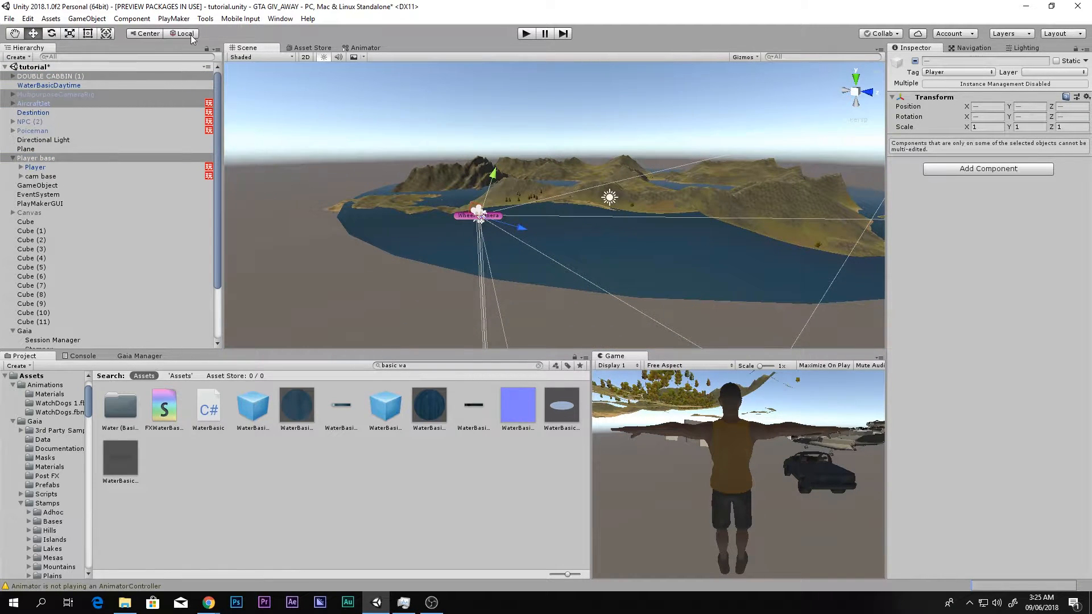
- Set the handle orientation to Global and move the selected player, camera and vehicles up onto the grassy terrain near the lakes
{"action": "left_click", "coordinate": [180, 33]}
{"action": "left_click_drag", "start_coordinate": [474, 172], "coordinate": [508, 125]}
{"action": "left_click_drag", "start_coordinate": [549, 164], "coordinate": [595, 195], "text": "alt"}
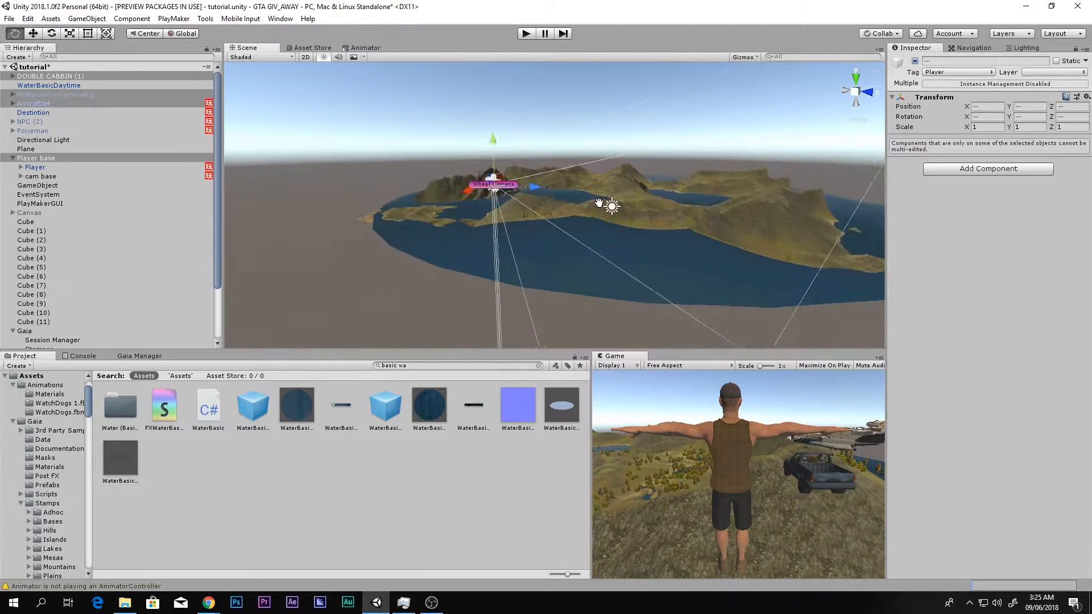
{"action": "middle_click_drag", "start_coordinate": [595, 195], "coordinate": [561, 301]}
{"action": "left_click_drag", "start_coordinate": [560, 301], "coordinate": [420, 280], "text": "alt"}
{"action": "left_click_drag", "start_coordinate": [507, 289], "coordinate": [560, 296], "text": "alt"}
{"action": "left_click_drag", "start_coordinate": [571, 243], "coordinate": [592, 257]}
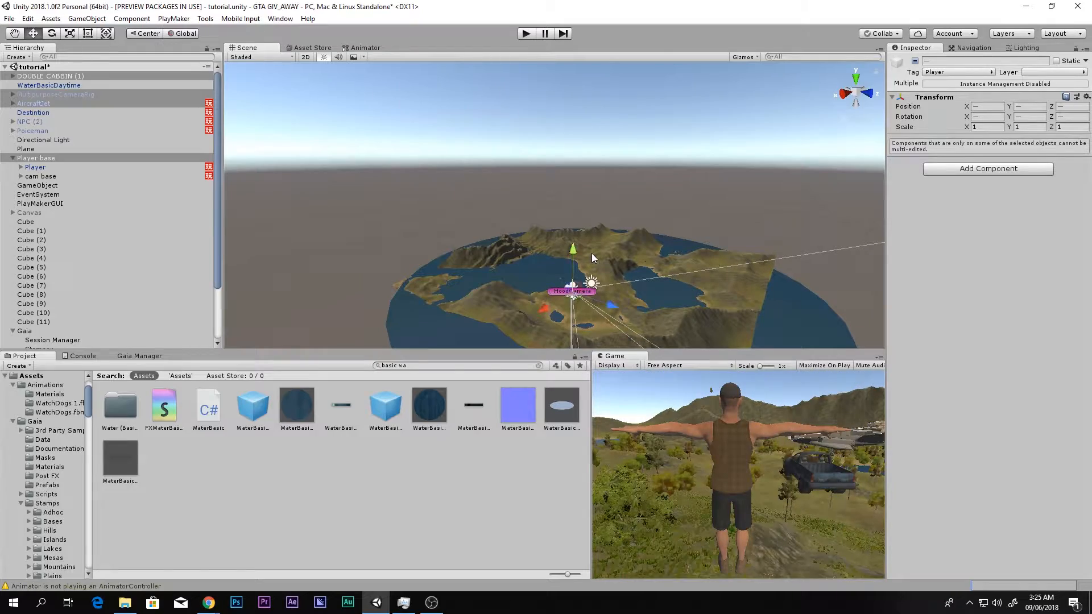
{"action": "scroll", "coordinate": [591, 254], "scroll_direction": "up", "scroll_amount": 5}
{"action": "scroll", "coordinate": [592, 216], "scroll_direction": "up", "scroll_amount": 5}
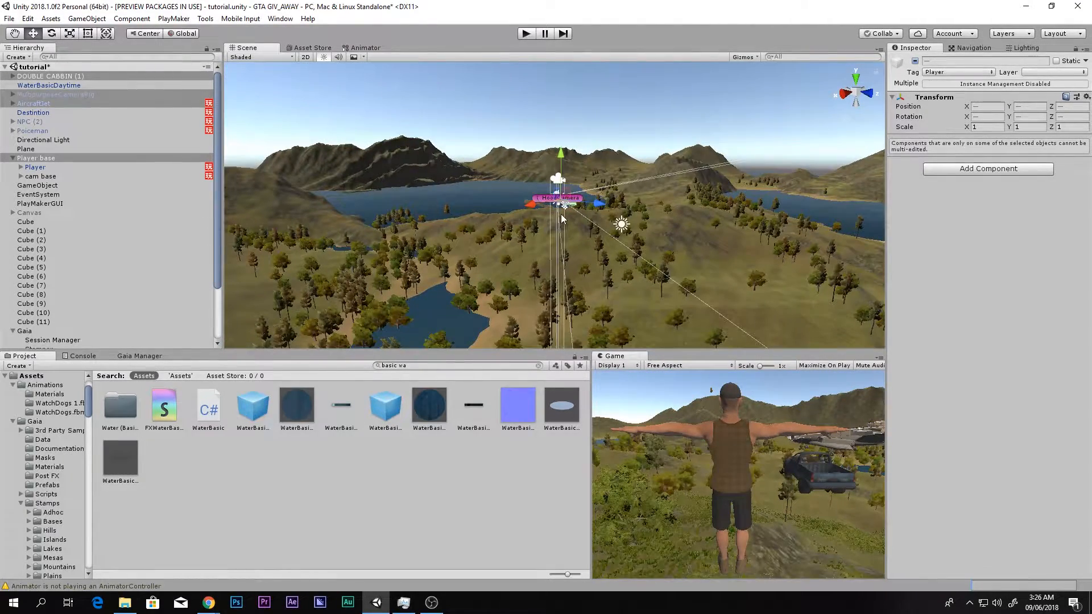
{"action": "left_click_drag", "start_coordinate": [562, 218], "coordinate": [781, 288]}
- Playtest the scene by walking the character through the grass toward the jet, and stop play mode
{"action": "key", "text": "ctrl+p"}
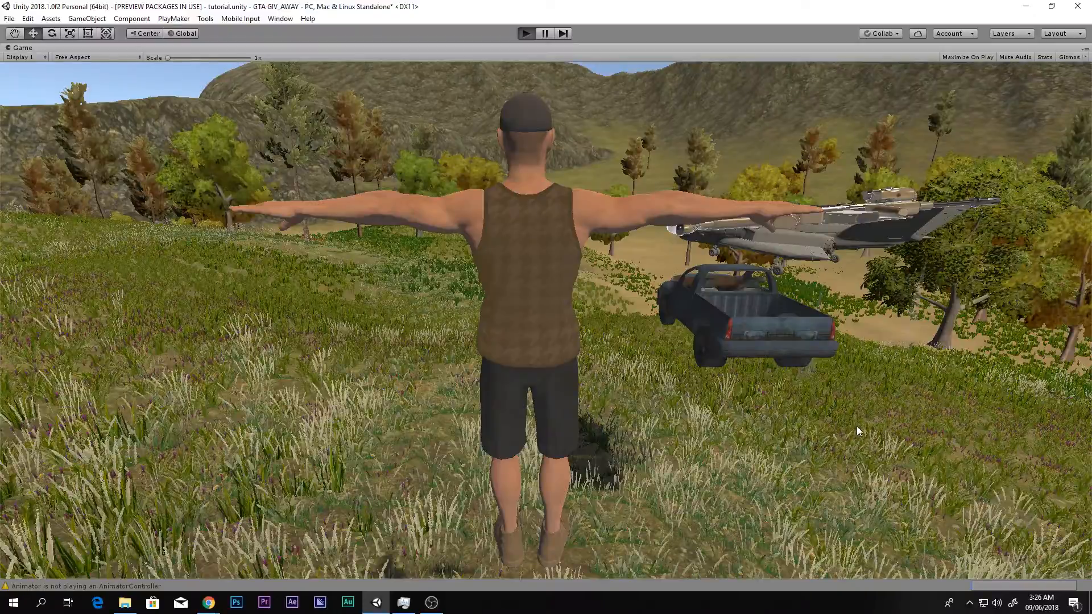
{"action": "key", "text": "w"}
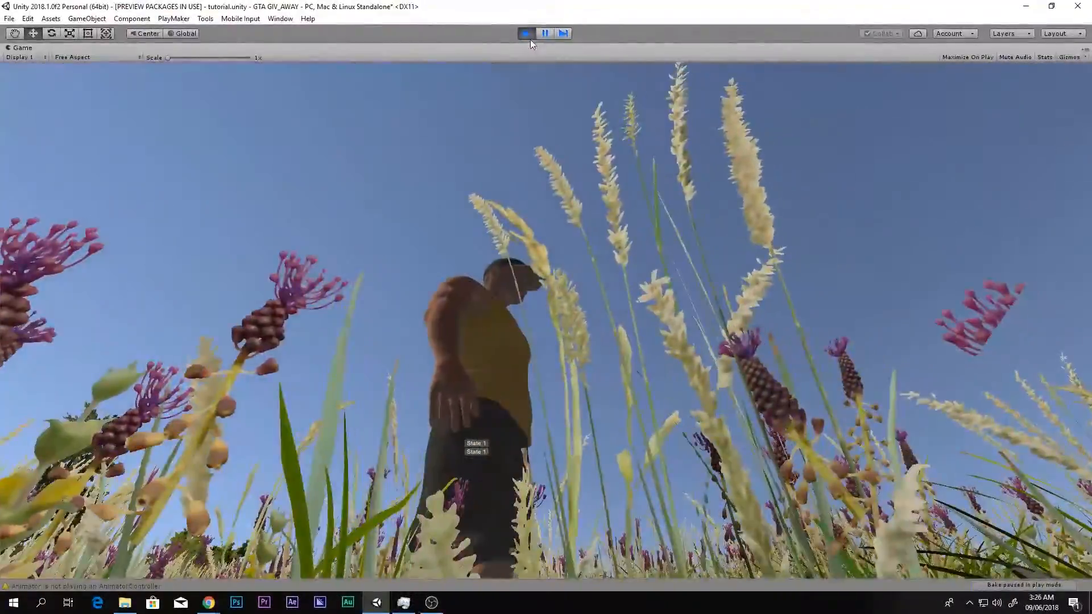
{"action": "left_click", "coordinate": [526, 34]}
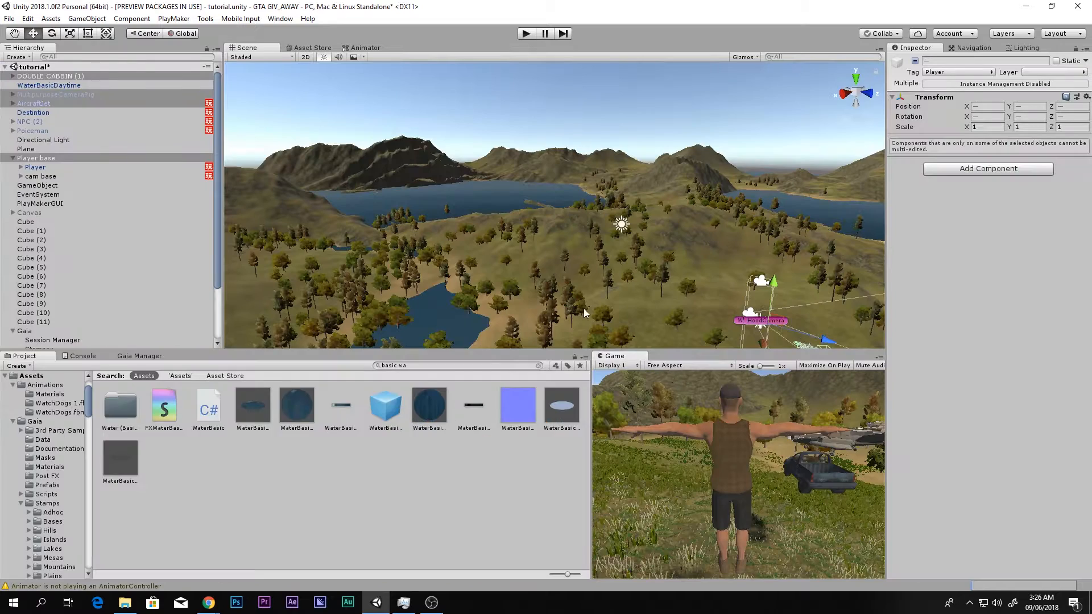
- Clear the asset search, examine the Procedural Worlds and Tanuki Digital extensions in Gaia Manager's GX section, and return to the project assets
{"action": "left_click", "coordinate": [42, 377]}
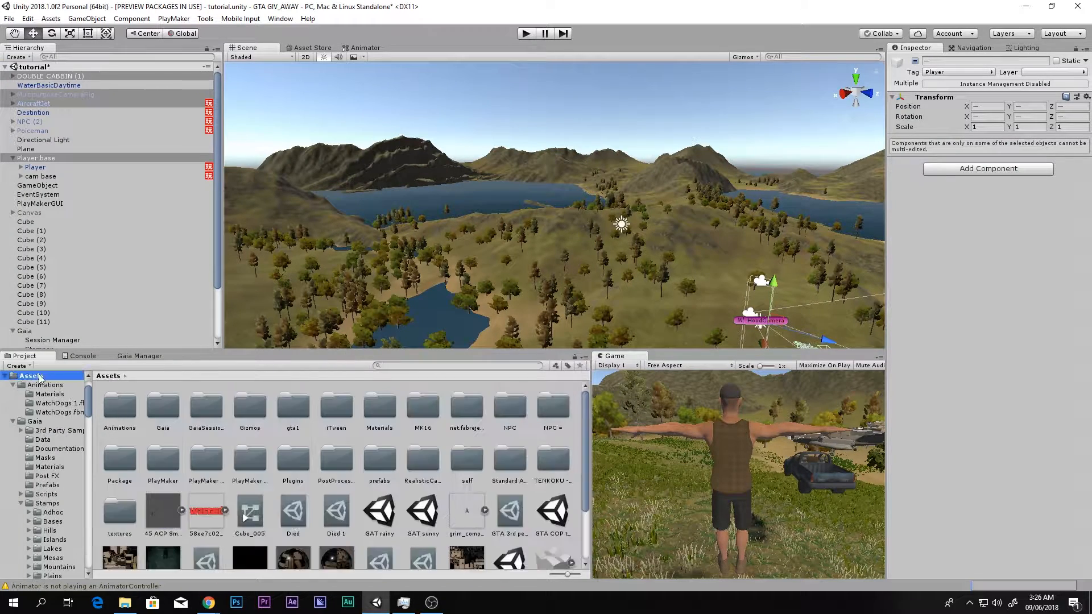
{"action": "right_click_drag", "start_coordinate": [641, 220], "coordinate": [711, 248]}
{"action": "left_click", "coordinate": [174, 360]}
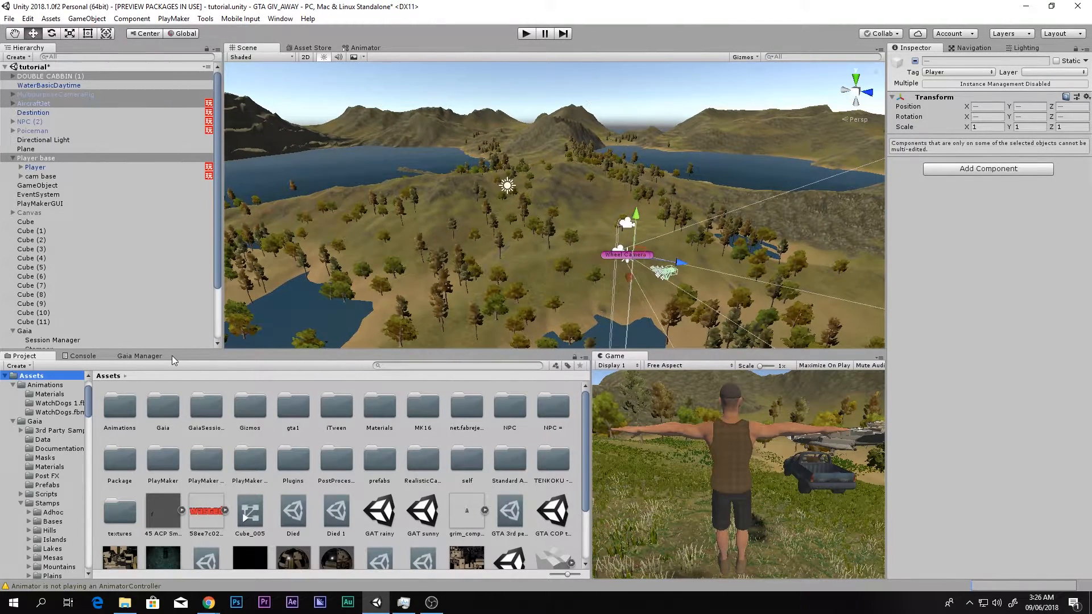
{"action": "left_click", "coordinate": [147, 356]}
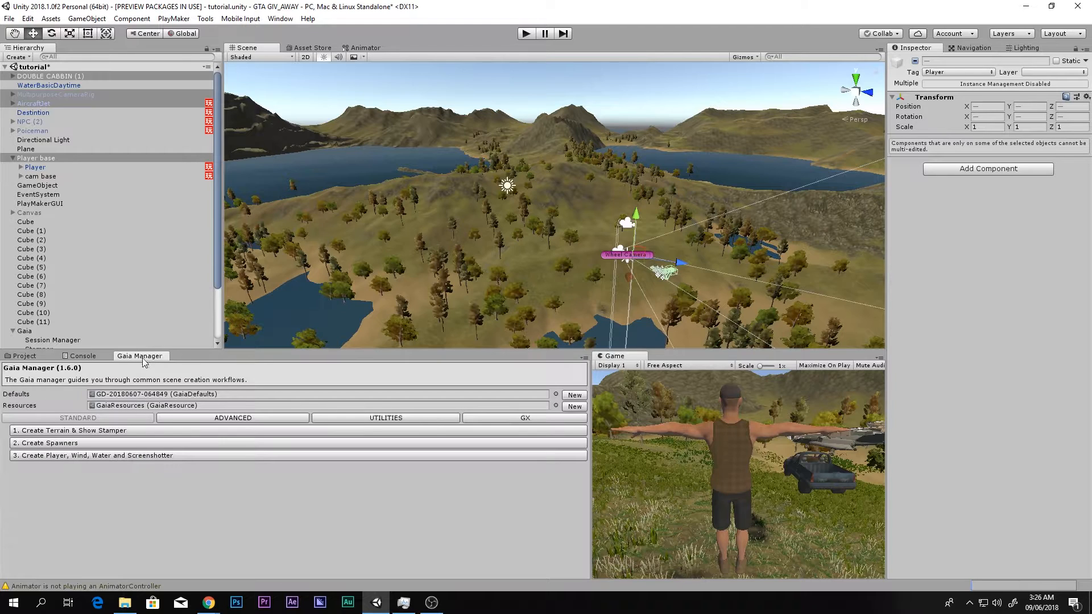
{"action": "left_click", "coordinate": [508, 418]}
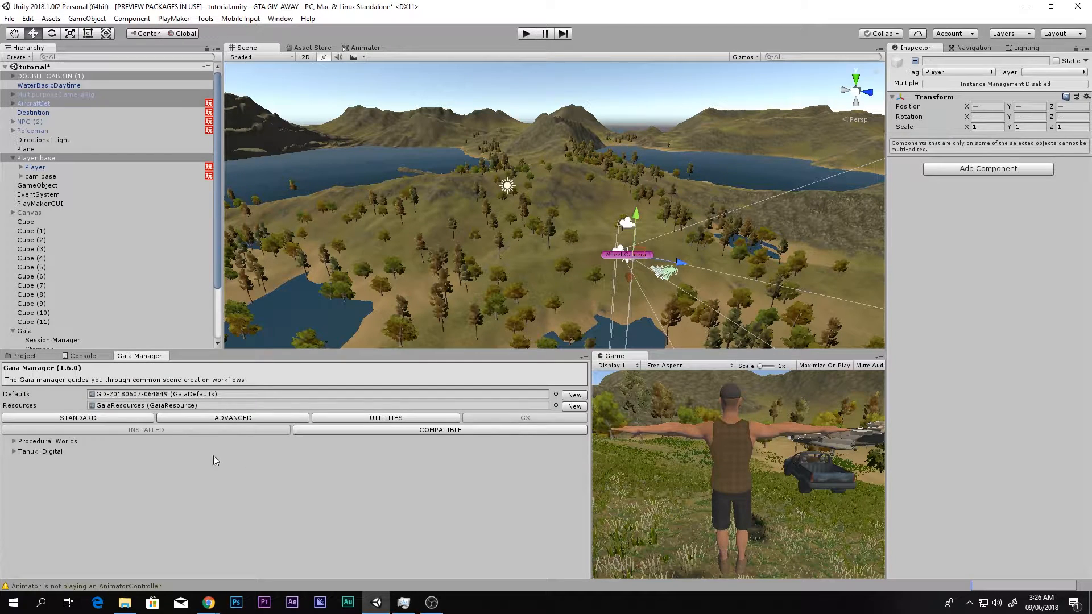
{"action": "left_click", "coordinate": [13, 453]}
{"action": "left_click", "coordinate": [14, 441]}
{"action": "left_click", "coordinate": [20, 451]}
{"action": "left_click", "coordinate": [20, 451]}
{"action": "left_click", "coordinate": [14, 442]}
{"action": "left_click", "coordinate": [28, 356]}
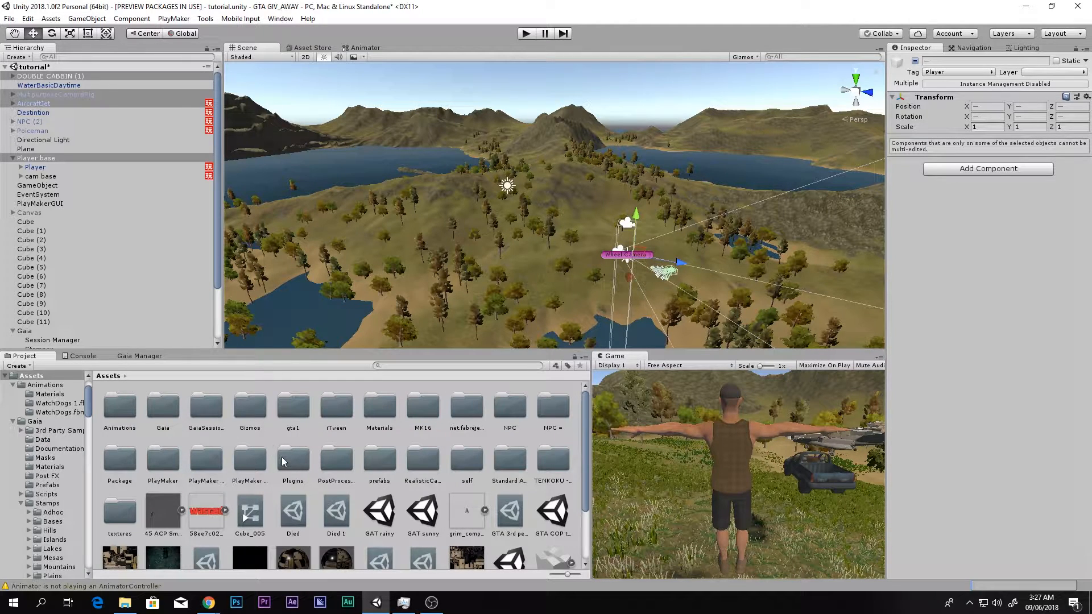
- Switch to File Explorer, locate the TENKOKU Dynamic Sky1.0.9c package in the desktop's Unity package folder, and return to Unity
{"action": "left_click", "coordinate": [125, 603]}
{"action": "left_click", "coordinate": [45, 320]}
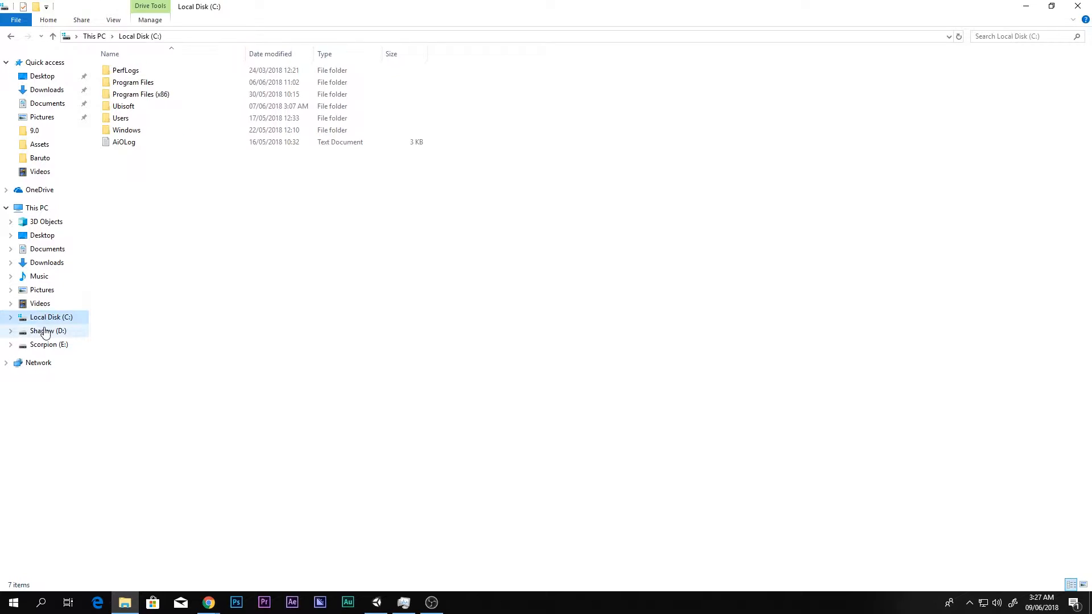
{"action": "left_click", "coordinate": [10, 235]}
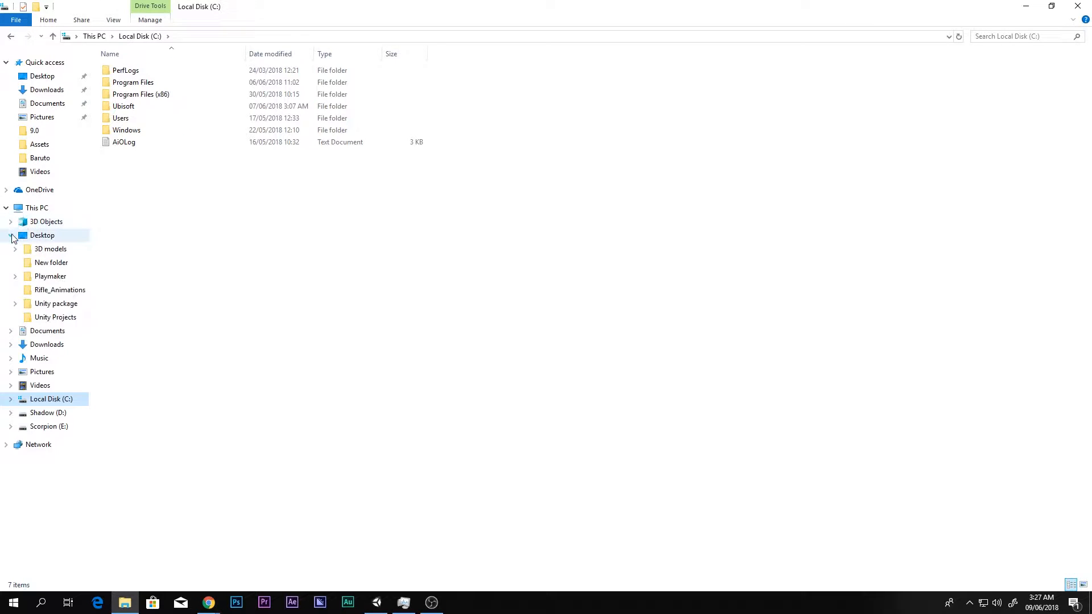
{"action": "left_click", "coordinate": [56, 303]}
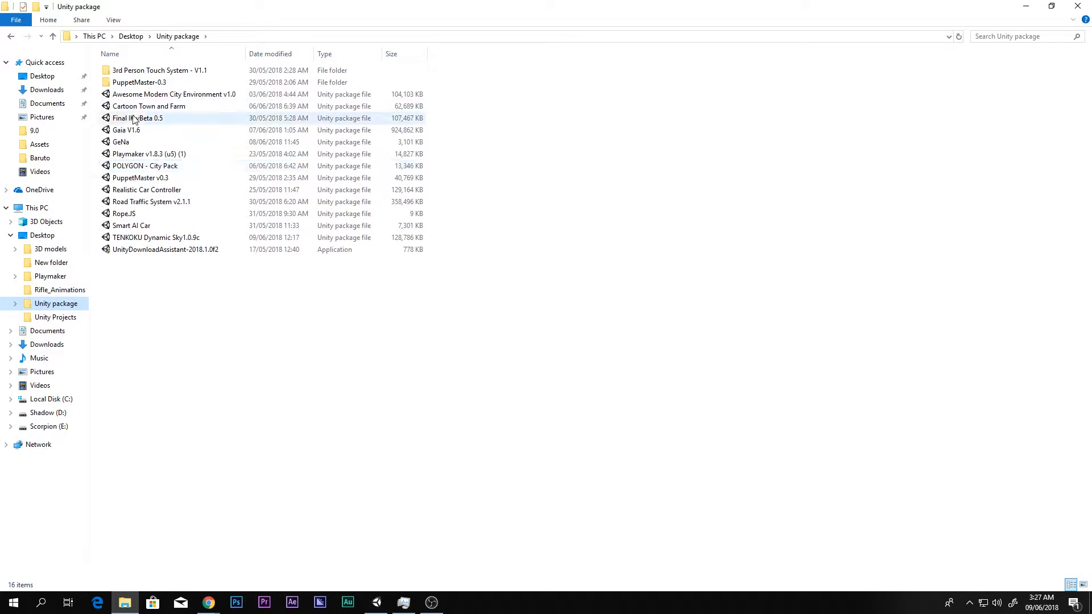
{"action": "left_click", "coordinate": [121, 239]}
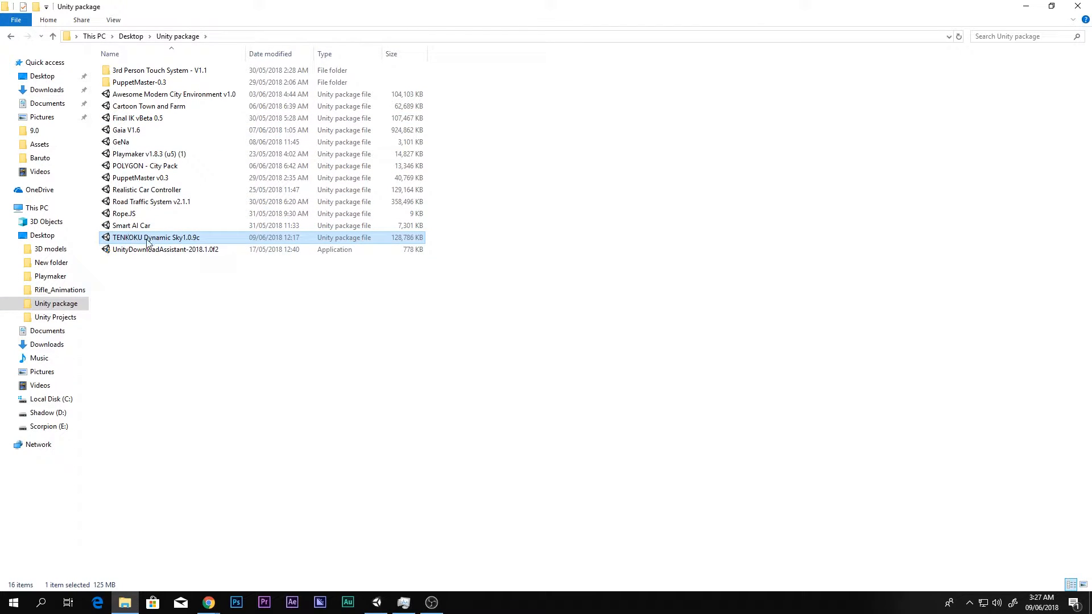
{"action": "left_click", "coordinate": [203, 275]}
{"action": "left_click", "coordinate": [126, 238]}
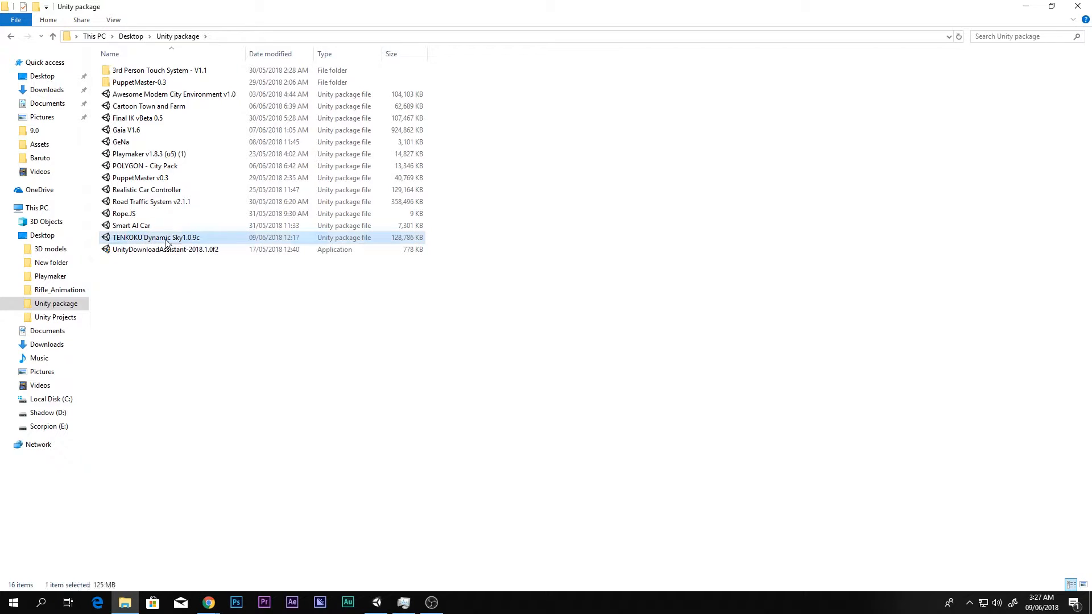
{"action": "left_click", "coordinate": [207, 330]}
{"action": "left_click", "coordinate": [377, 602]}
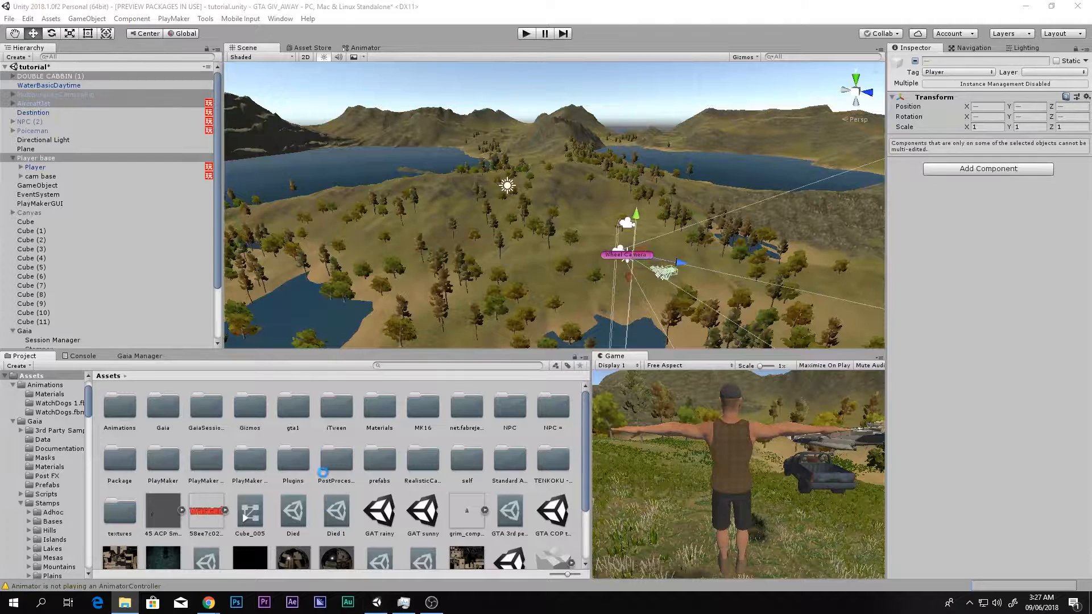
- Open the Tenkoku options under Tanuki Digital in Gaia Manager and add Tenkoku to the scene
{"action": "left_click", "coordinate": [150, 358]}
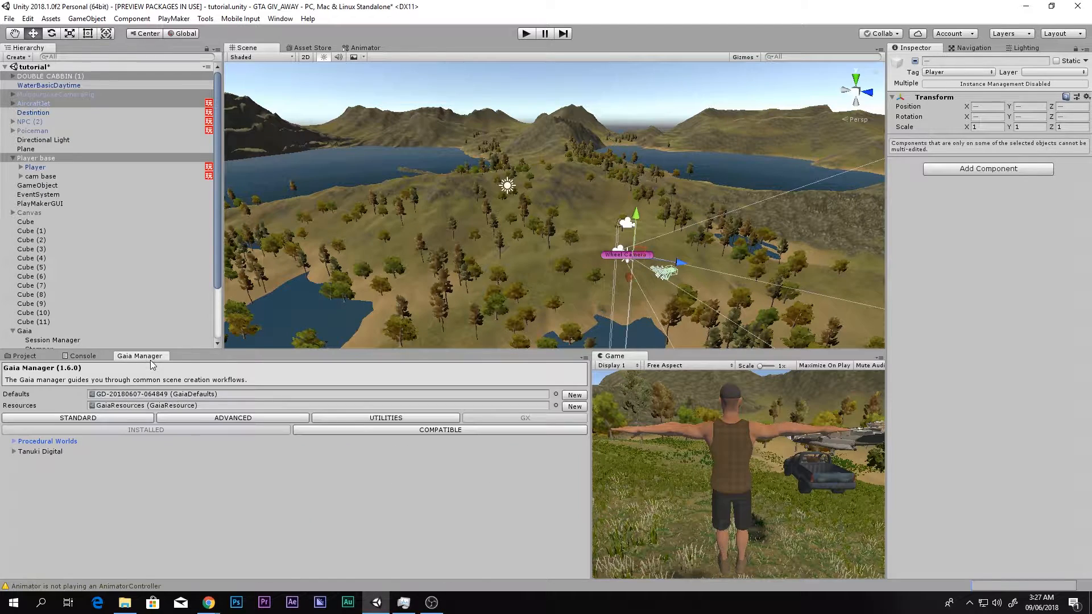
{"action": "left_click", "coordinate": [16, 452]}
{"action": "left_click", "coordinate": [23, 463]}
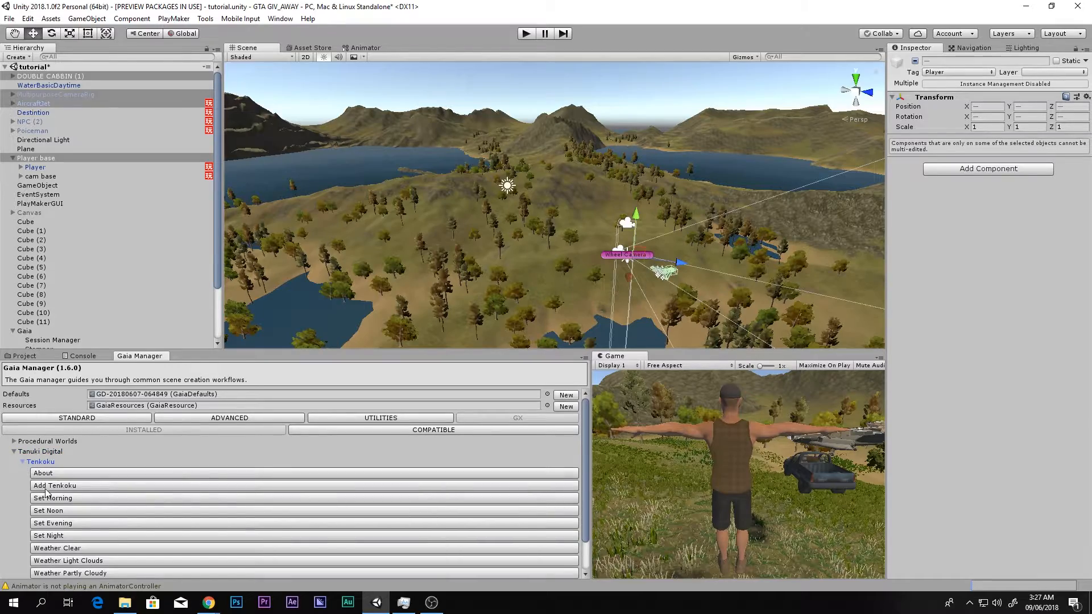
{"action": "right_click_drag", "start_coordinate": [631, 312], "coordinate": [681, 311]}
{"action": "right_click_drag", "start_coordinate": [422, 285], "coordinate": [645, 292]}
{"action": "scroll", "coordinate": [88, 485], "scroll_direction": "down", "scroll_amount": 2}
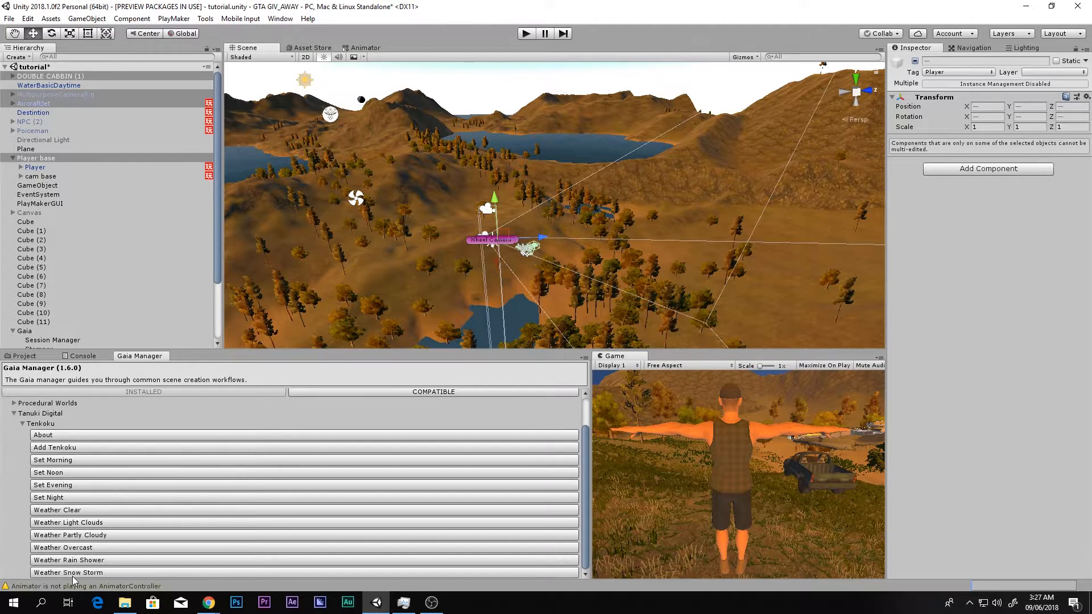
- Set Tenkoku's time of day to morning and to noon, inspecting the terrain under each lighting
{"action": "left_click", "coordinate": [54, 461]}
{"action": "right_click_drag", "start_coordinate": [501, 278], "coordinate": [379, 164]}
{"action": "left_click", "coordinate": [59, 473]}
{"action": "right_click_drag", "start_coordinate": [563, 250], "coordinate": [585, 260]}
{"action": "middle_click_drag", "start_coordinate": [585, 260], "coordinate": [751, 242]}
- Try Tenkoku's evening and night settings, and apply the Rain Shower weather to the night scene
{"action": "left_click", "coordinate": [60, 486]}
{"action": "middle_click_drag", "start_coordinate": [613, 221], "coordinate": [561, 221]}
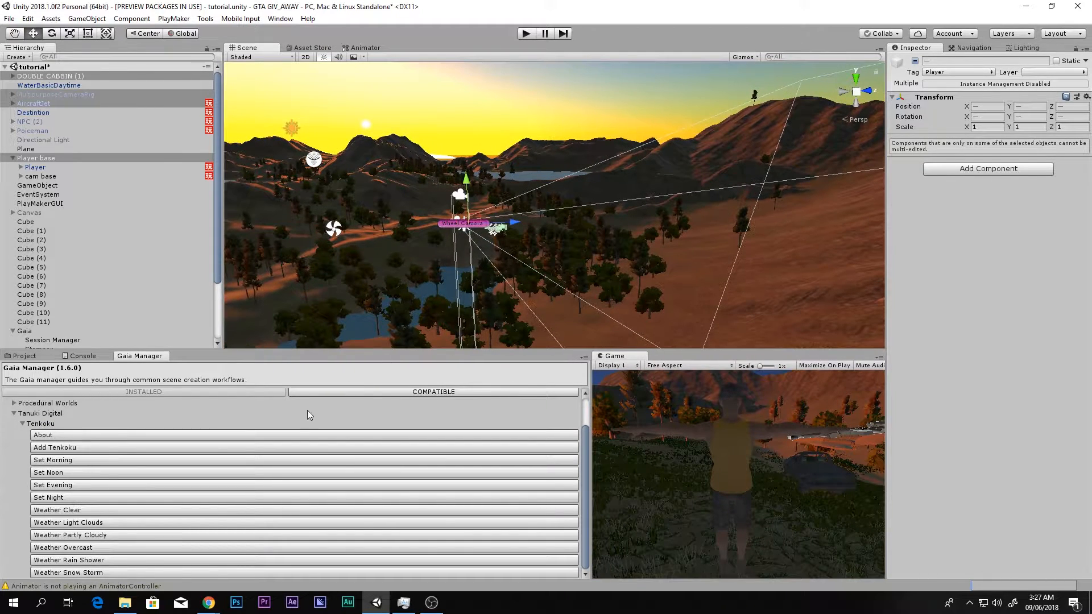
{"action": "left_click", "coordinate": [72, 495]}
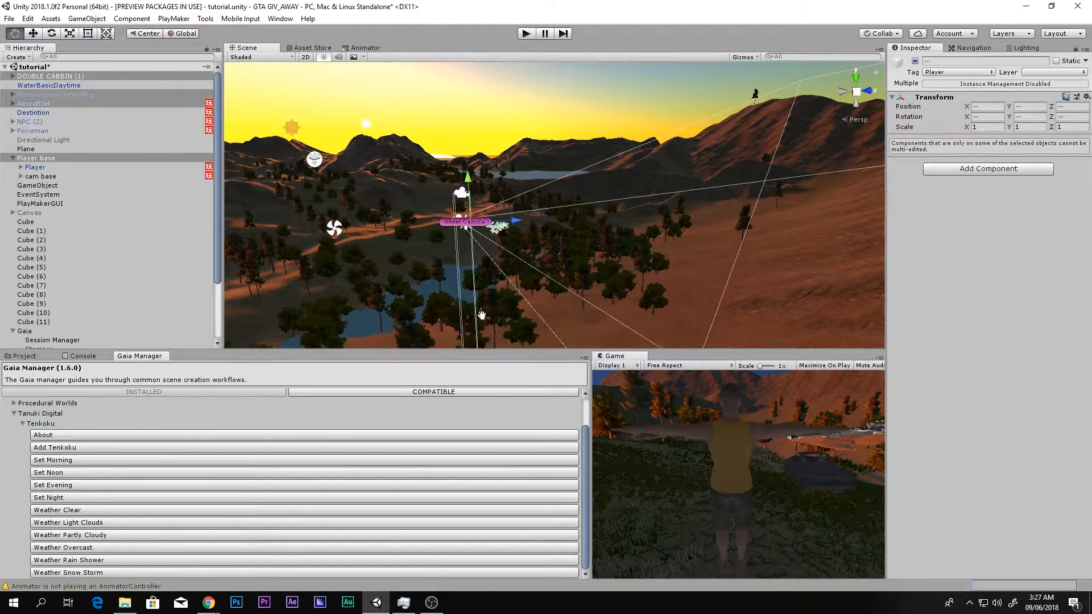
{"action": "middle_click_drag", "start_coordinate": [458, 323], "coordinate": [489, 313]}
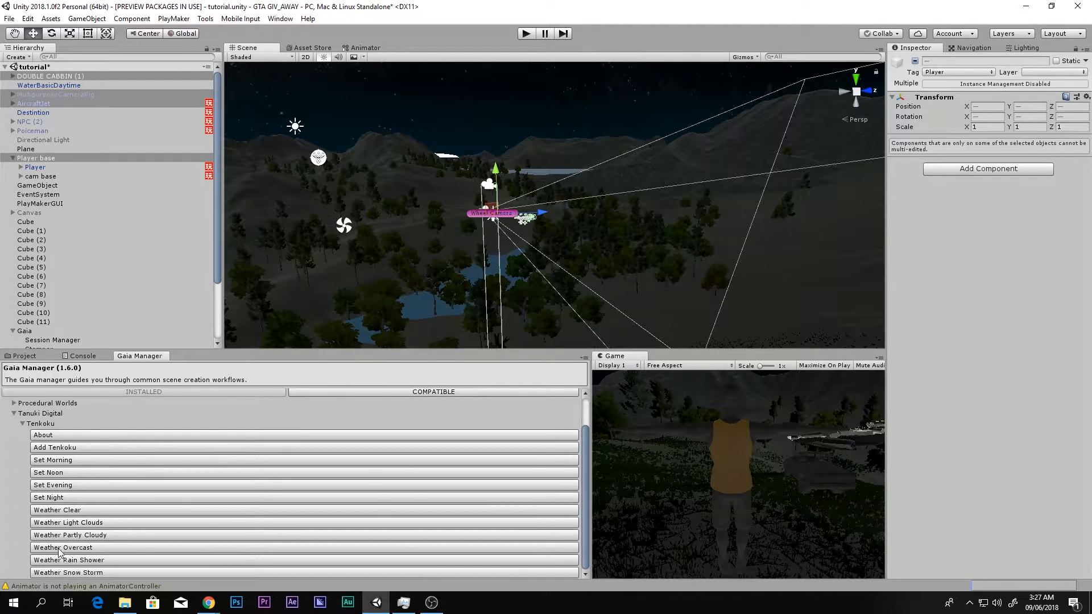
{"action": "left_click", "coordinate": [64, 564]}
{"action": "middle_click_drag", "start_coordinate": [426, 271], "coordinate": [448, 271]}
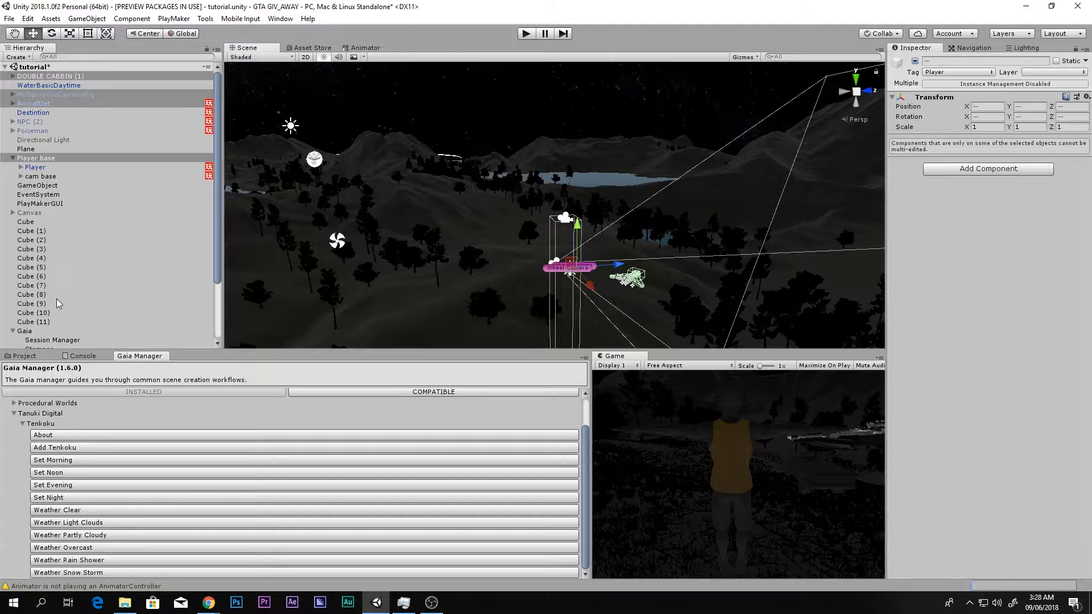
- Delete Tenkoku DynamicSky from the scene, and add a fresh Tenkoku sky with the Rain Shower weather
{"action": "scroll", "coordinate": [54, 301], "scroll_direction": "down", "scroll_amount": 3}
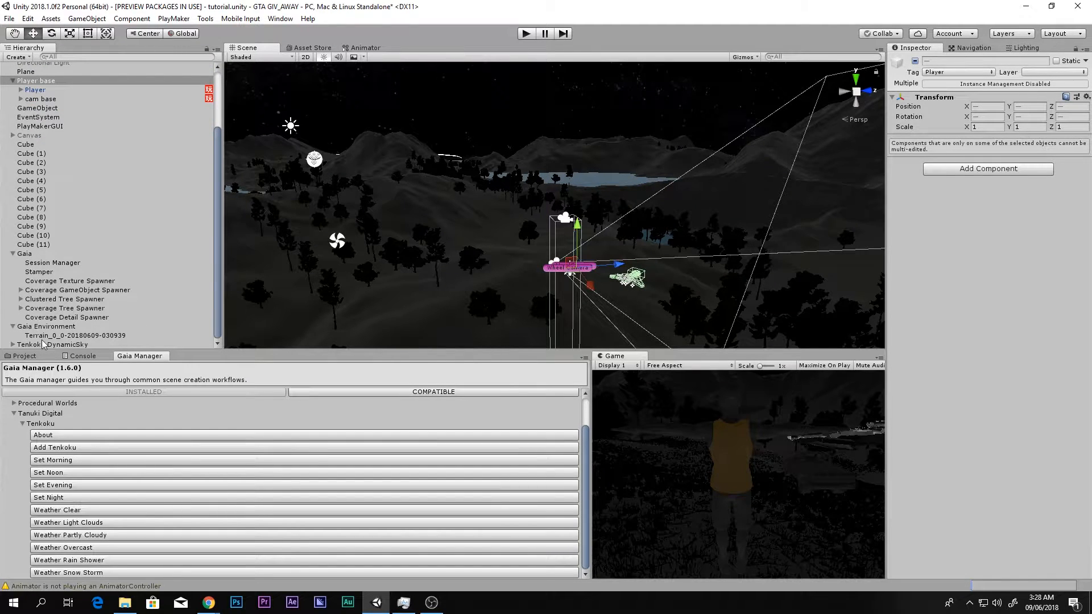
{"action": "left_click", "coordinate": [51, 344]}
{"action": "key", "text": "Delete"}
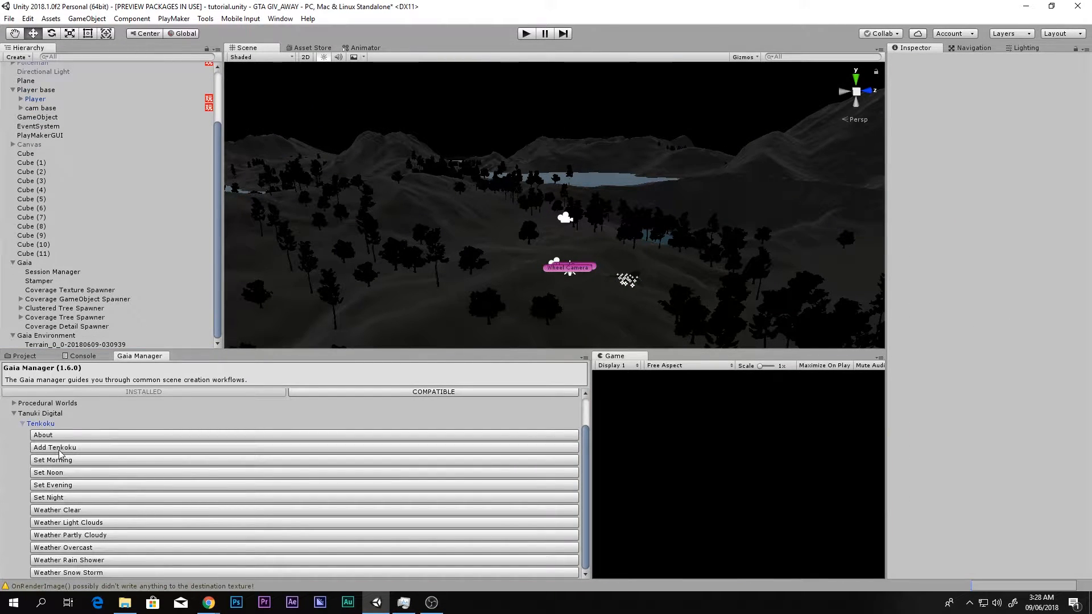
{"action": "left_click", "coordinate": [60, 449]}
{"action": "left_click", "coordinate": [66, 560]}
{"action": "middle_click_drag", "start_coordinate": [485, 219], "coordinate": [474, 215]}
{"action": "right_click_drag", "start_coordinate": [502, 195], "coordinate": [579, 207]}
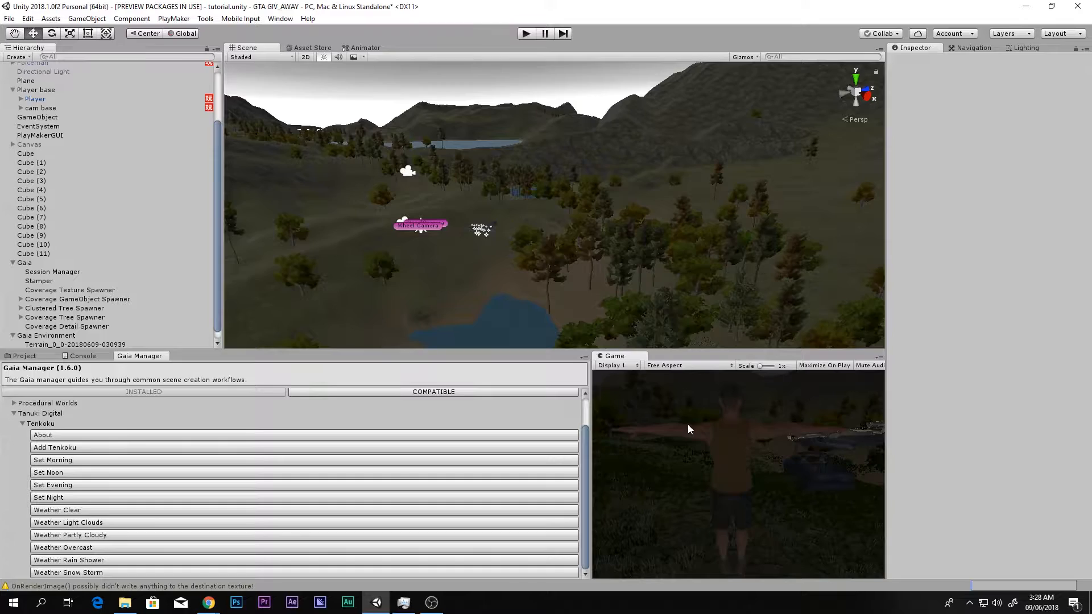
- Maximize the Game view, playtest the rain by running the character through the grass near the pickup, and stop play mode
{"action": "key", "text": "shift+space"}
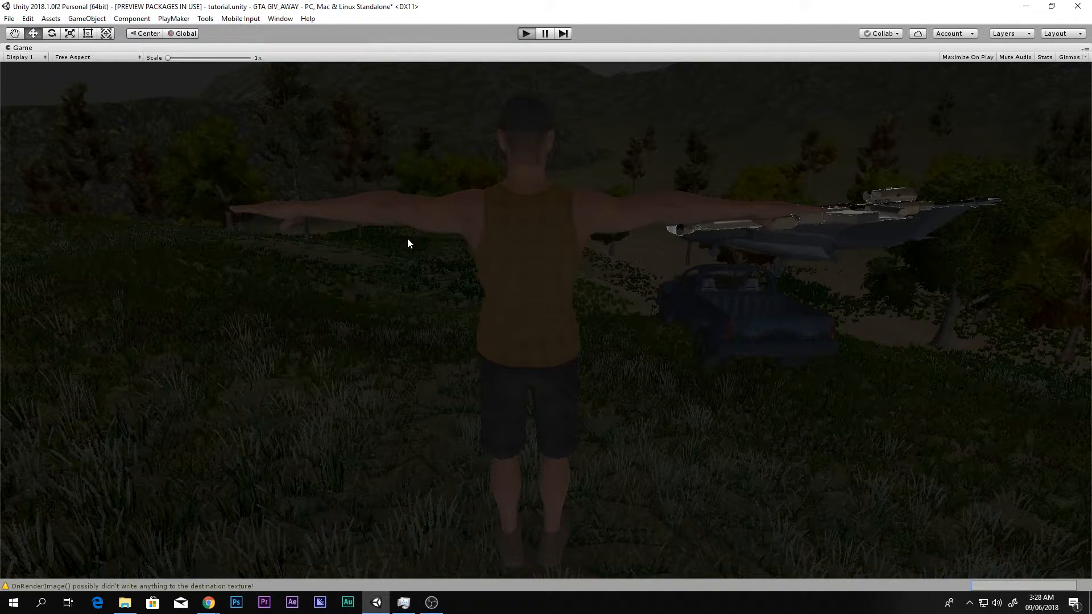
{"action": "key", "text": "ctrl+p"}
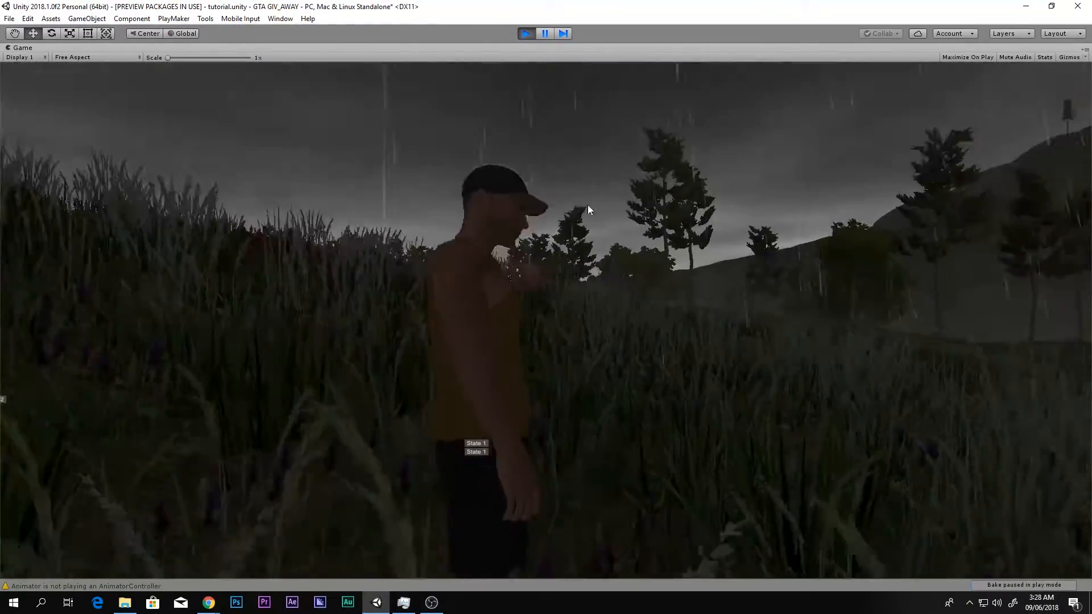
{"action": "key", "text": "w"}
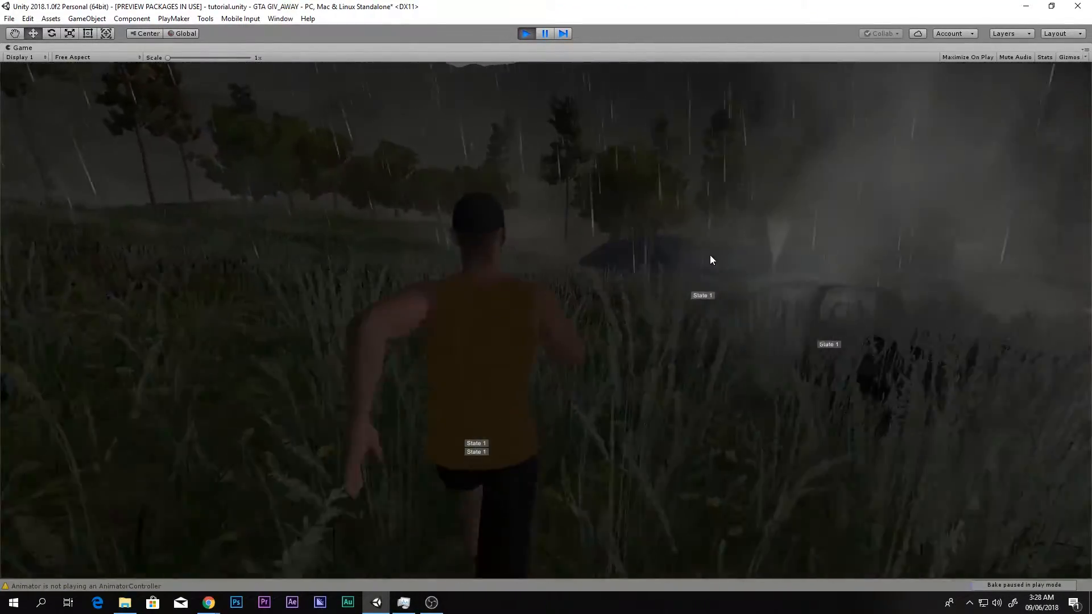
{"action": "key", "text": "w"}
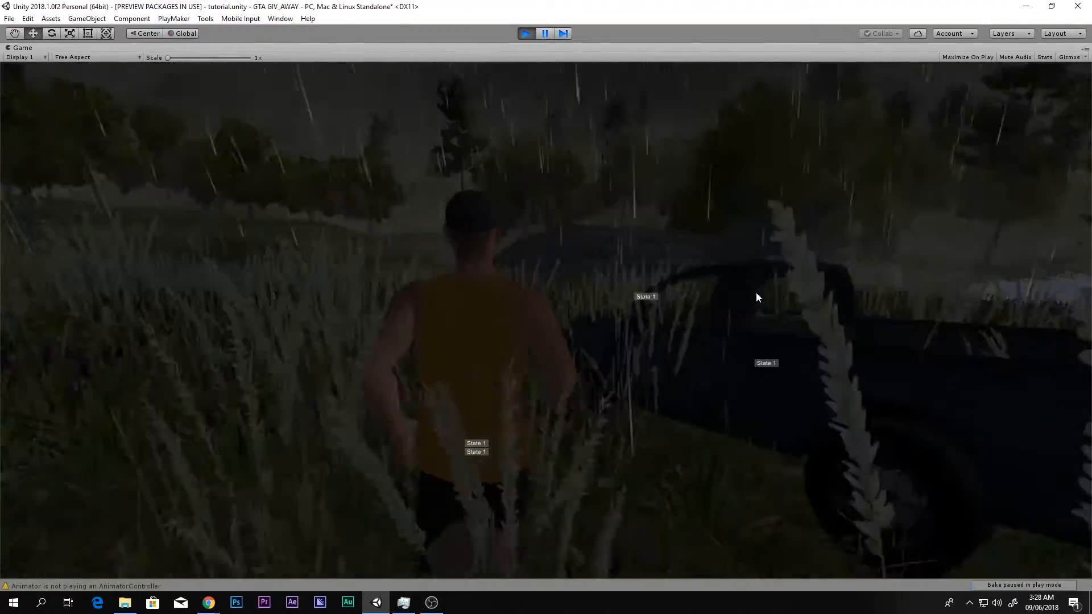
{"action": "key", "text": "w"}
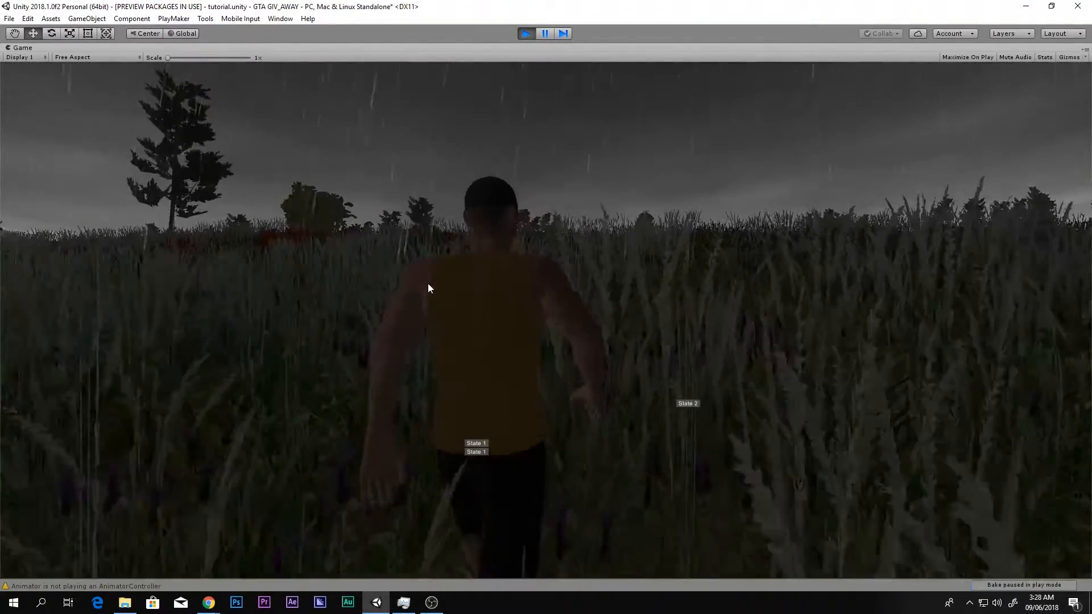
{"action": "key", "text": "w"}
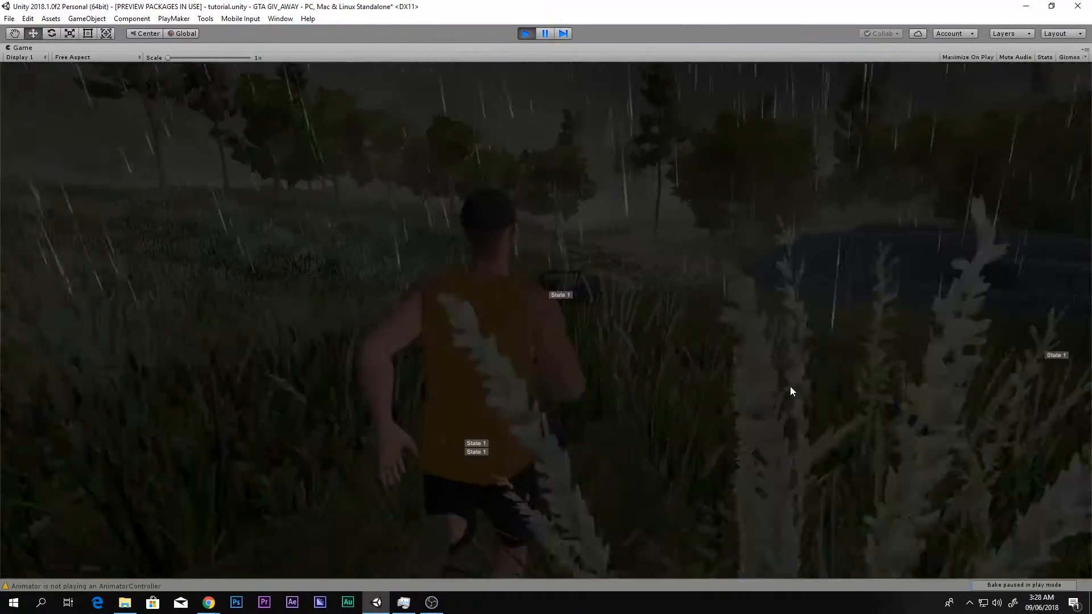
{"action": "key", "text": "w"}
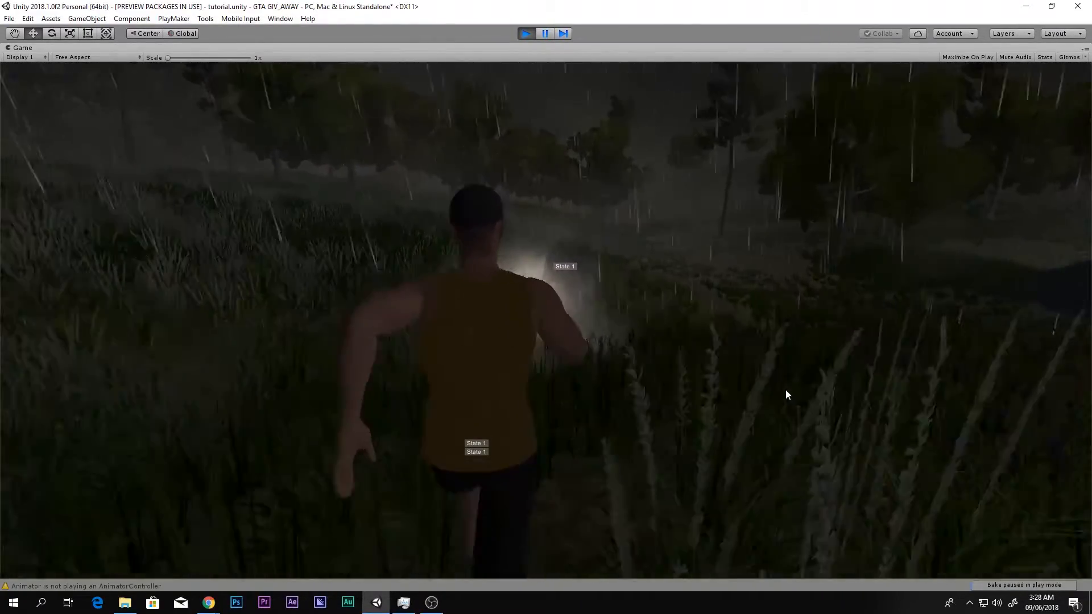
{"action": "key", "text": "w"}
{"action": "key", "text": "a"}
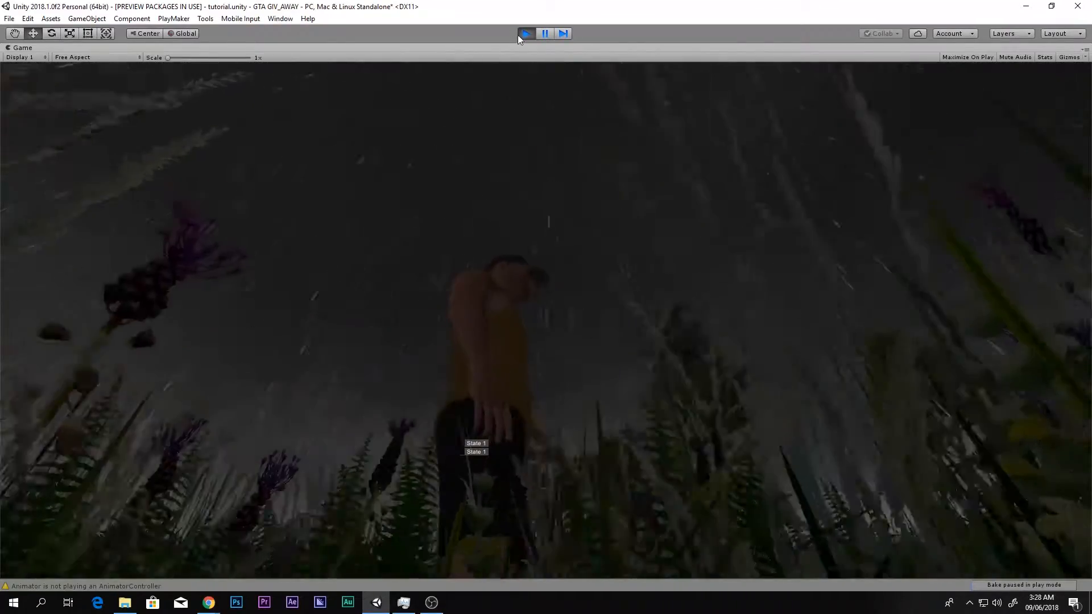
{"action": "left_click", "coordinate": [520, 36]}
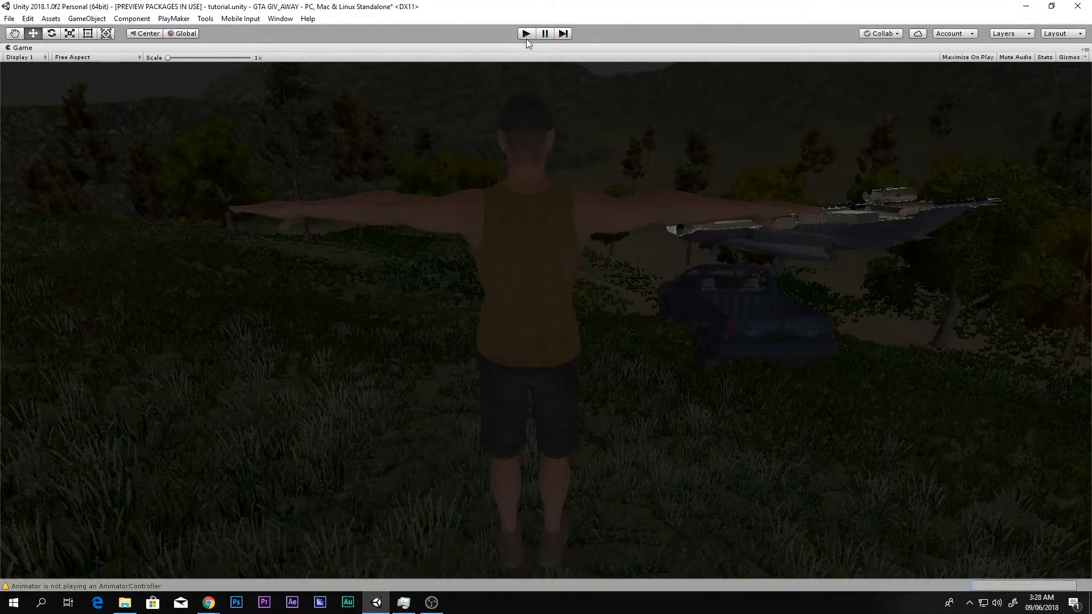
- Playtest again by getting into the pickup and driving it across the rainy terrain, and stop play mode
{"action": "left_click", "coordinate": [526, 35]}
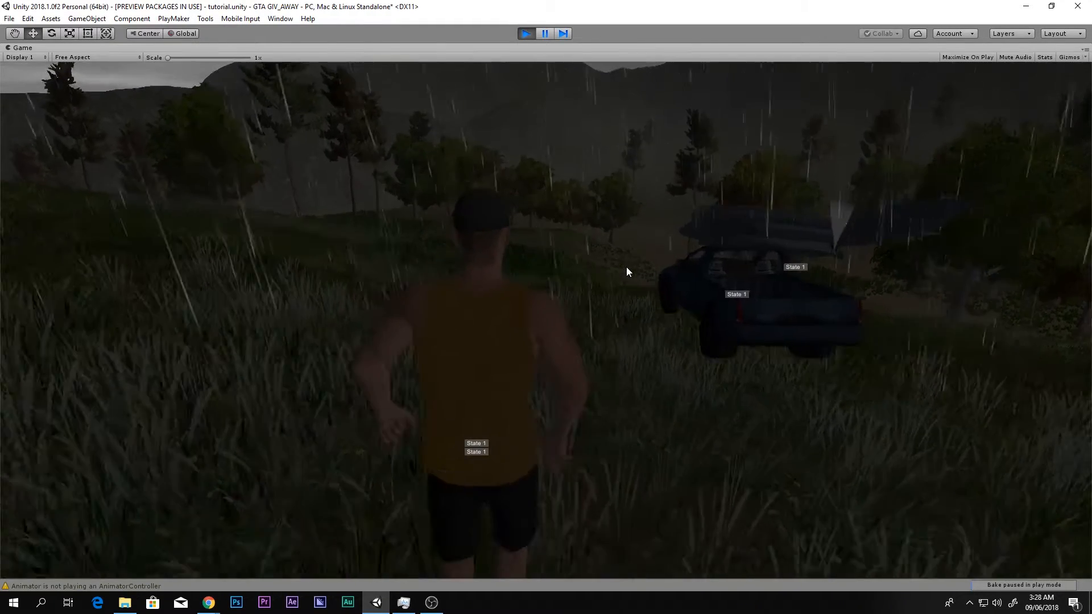
{"action": "key", "text": "w"}
{"action": "key", "text": "f"}
{"action": "key", "text": "w"}
{"action": "key", "text": "a"}
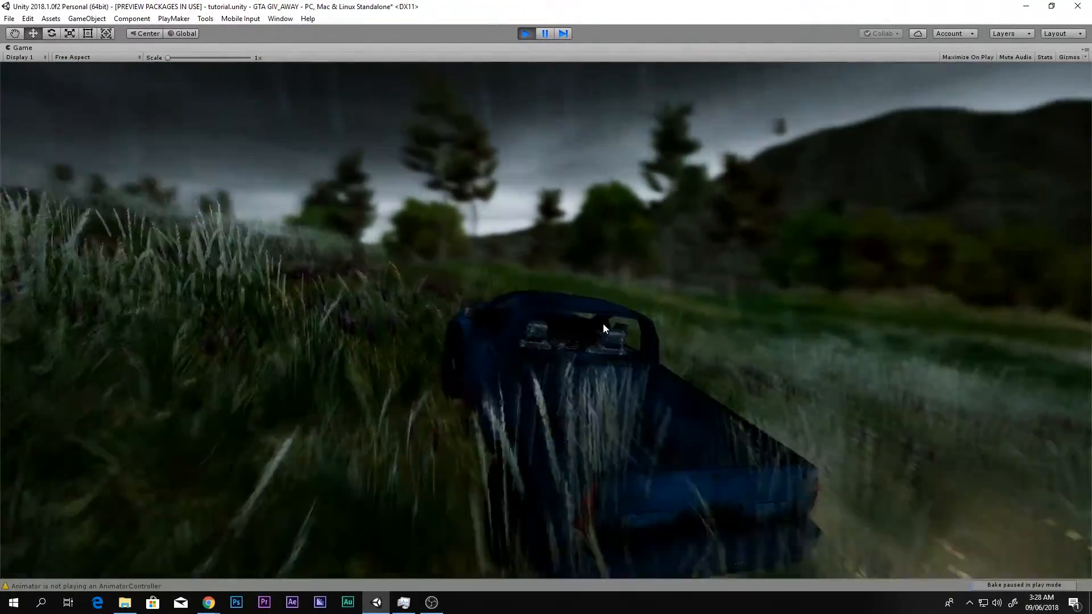
{"action": "key", "text": "w"}
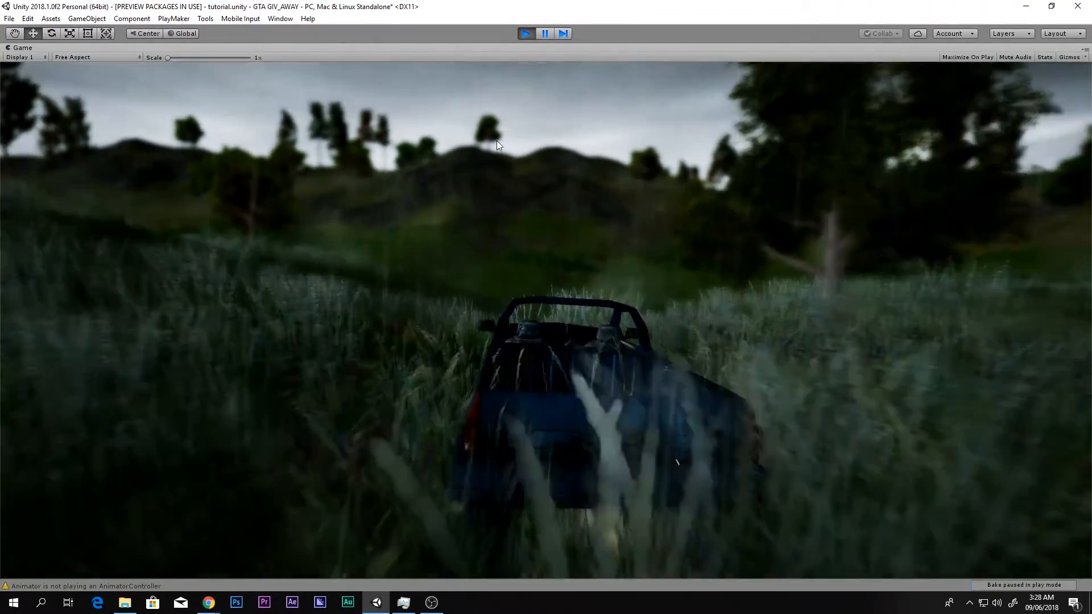
{"action": "key", "text": "w"}
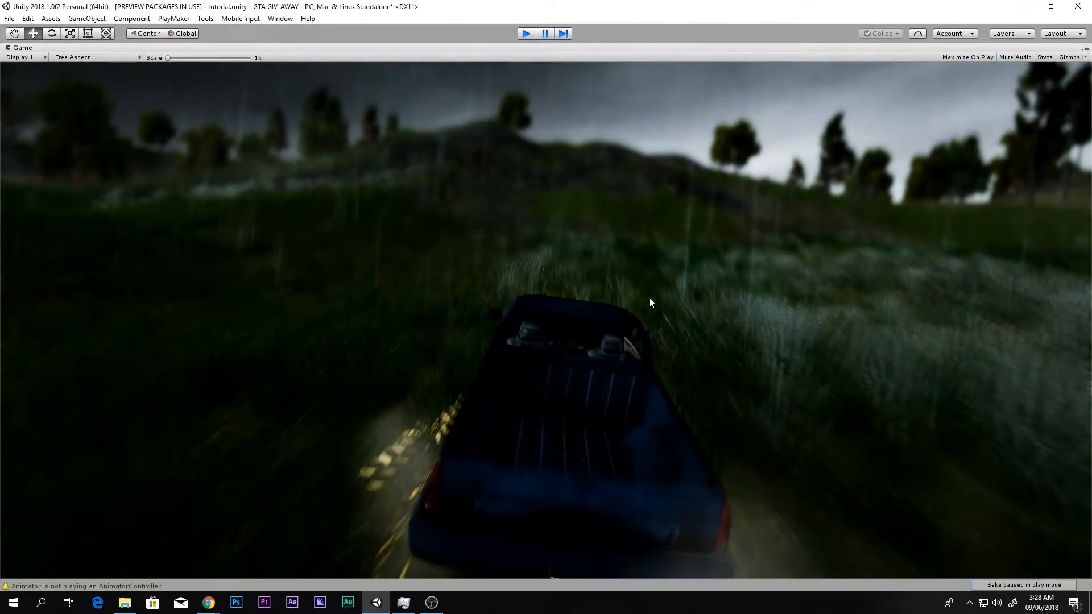
{"action": "key", "text": "ctrl+p"}
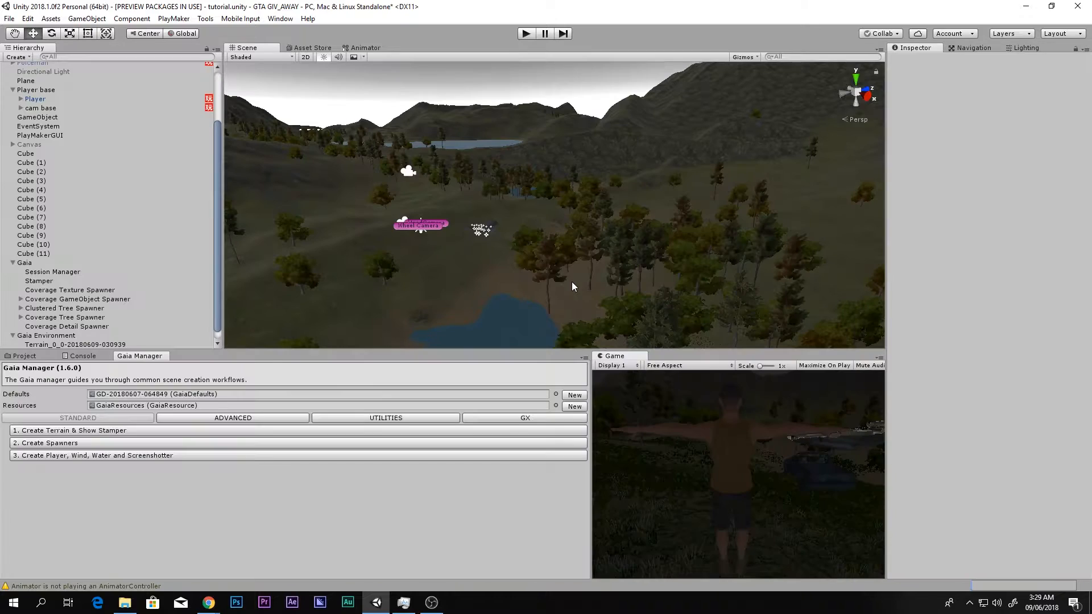
- Select Main Camera inside cam base and disable its two active Tenkoku Sky Fog components
{"action": "left_click", "coordinate": [30, 357]}
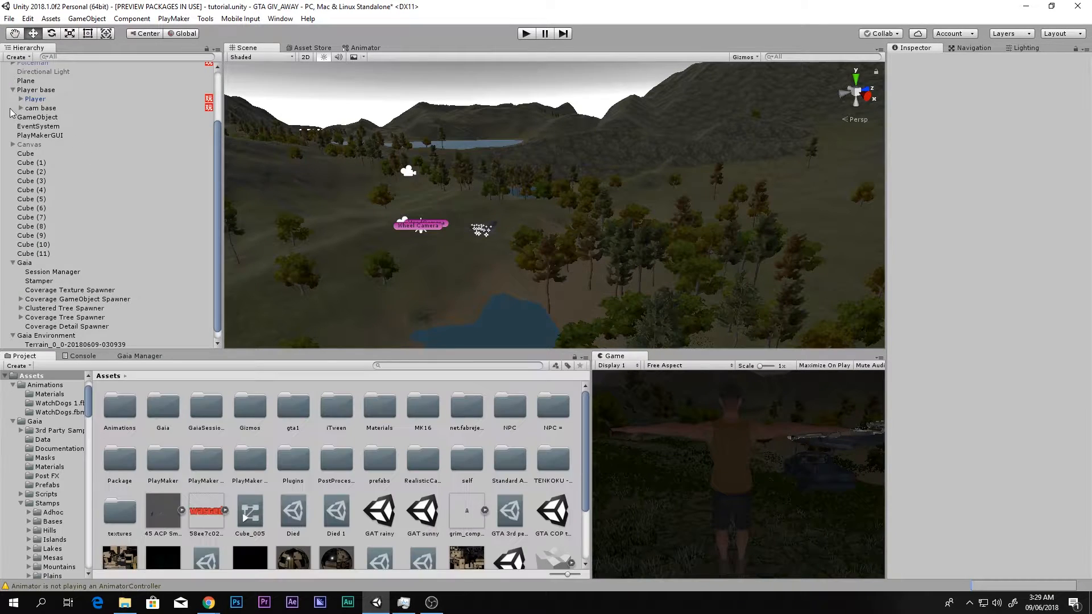
{"action": "left_click", "coordinate": [21, 108]}
{"action": "left_click", "coordinate": [53, 118]}
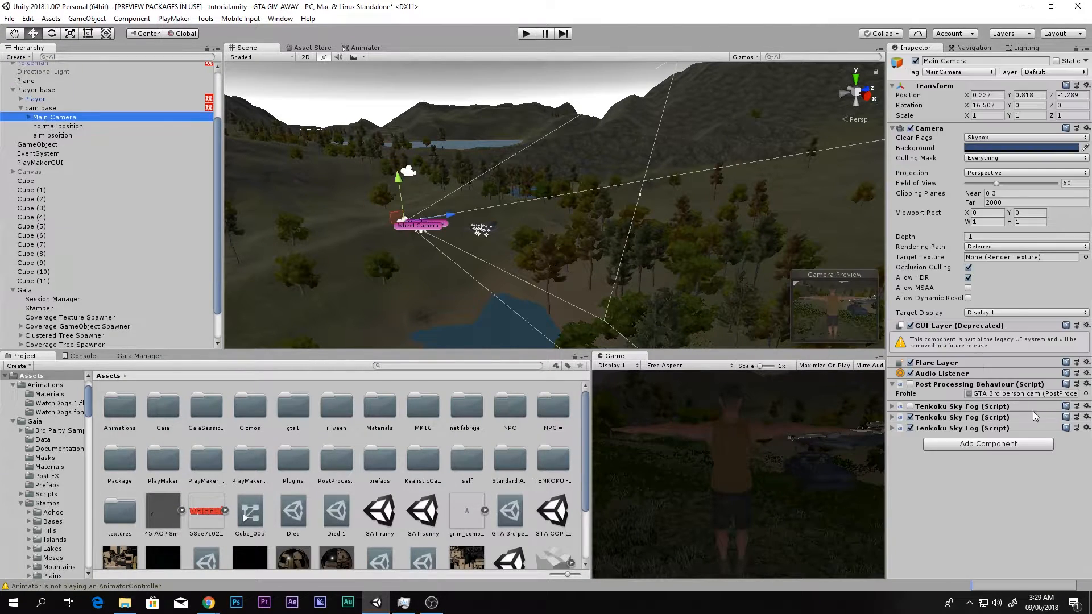
{"action": "left_click", "coordinate": [910, 417]}
{"action": "left_click", "coordinate": [911, 428]}
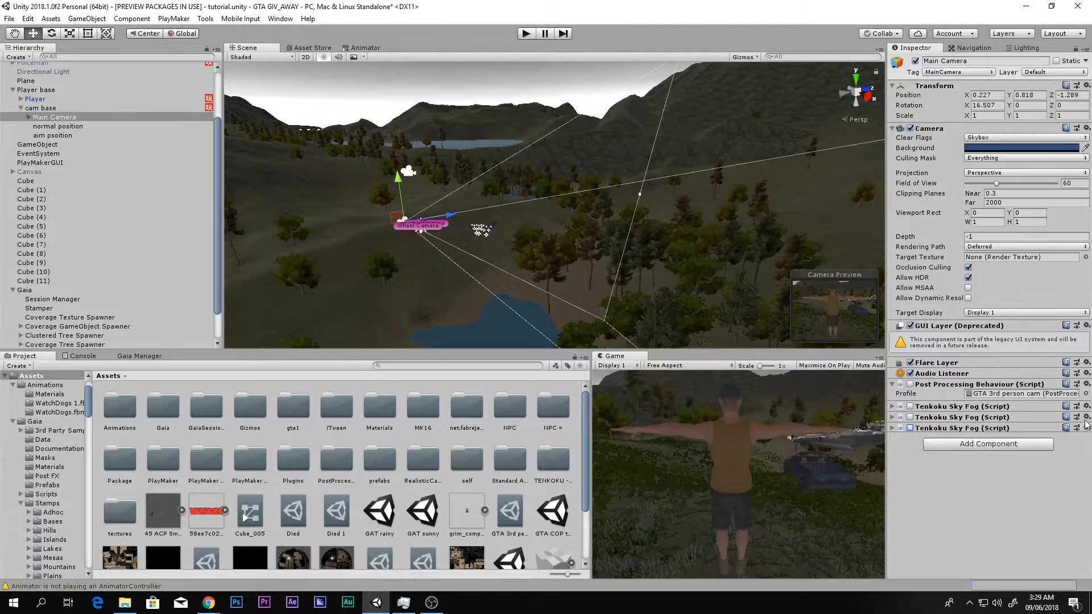
- Remove the last two duplicate Tenkoku Sky Fog components from Main Camera, keeping the first one
{"action": "left_click", "coordinate": [1087, 428]}
{"action": "left_click", "coordinate": [1013, 471]}
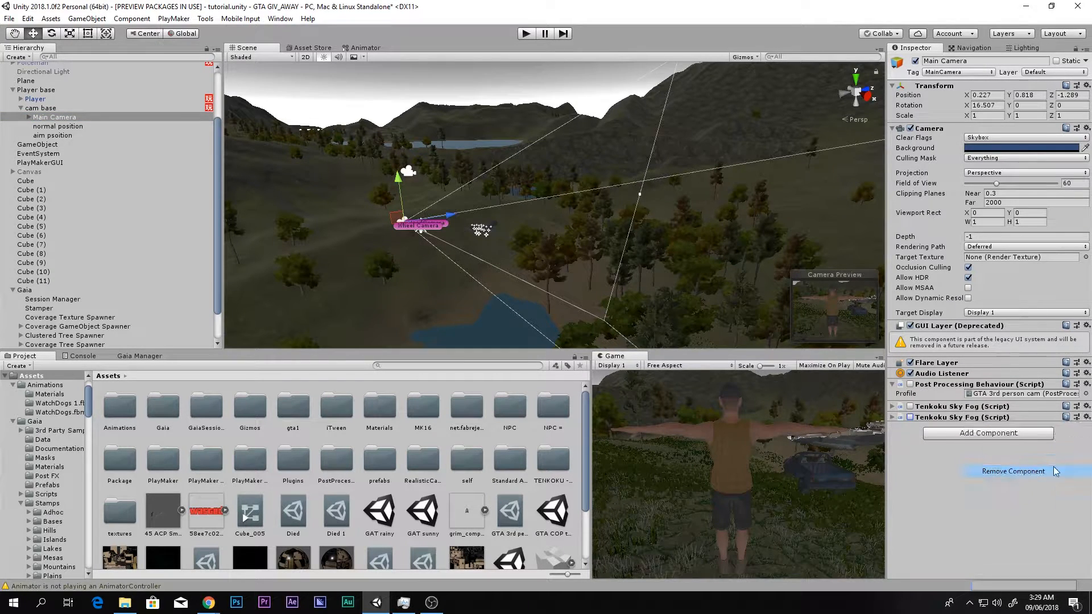
{"action": "left_click", "coordinate": [1087, 416]}
{"action": "left_click", "coordinate": [1013, 471]}
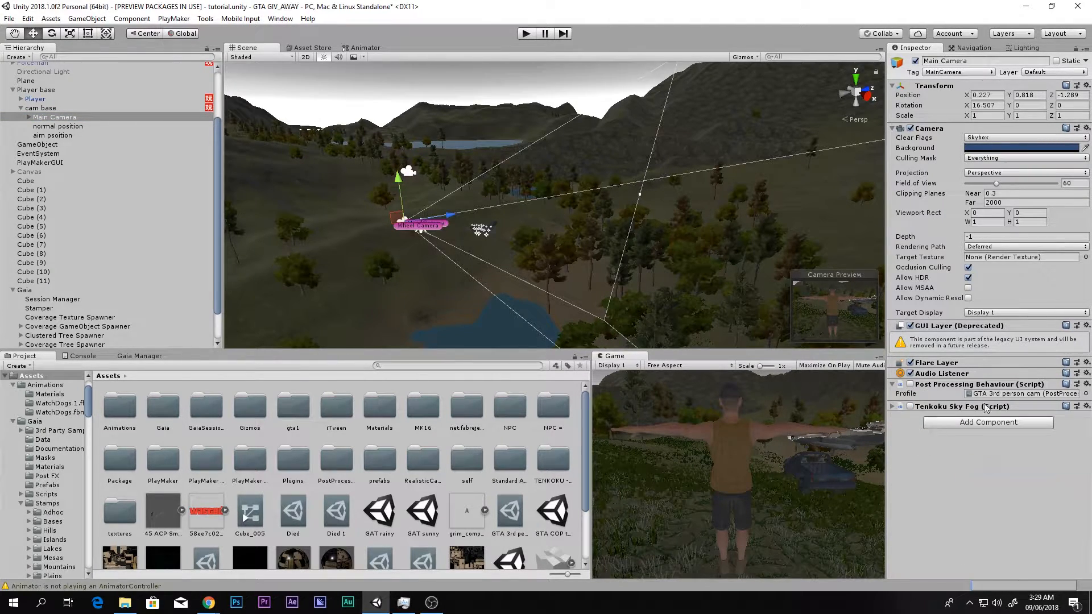
- Remove the remaining Tenkoku Sky Fog component from Main Camera
{"action": "left_click", "coordinate": [1086, 406]}
{"action": "left_click", "coordinate": [1013, 460]}
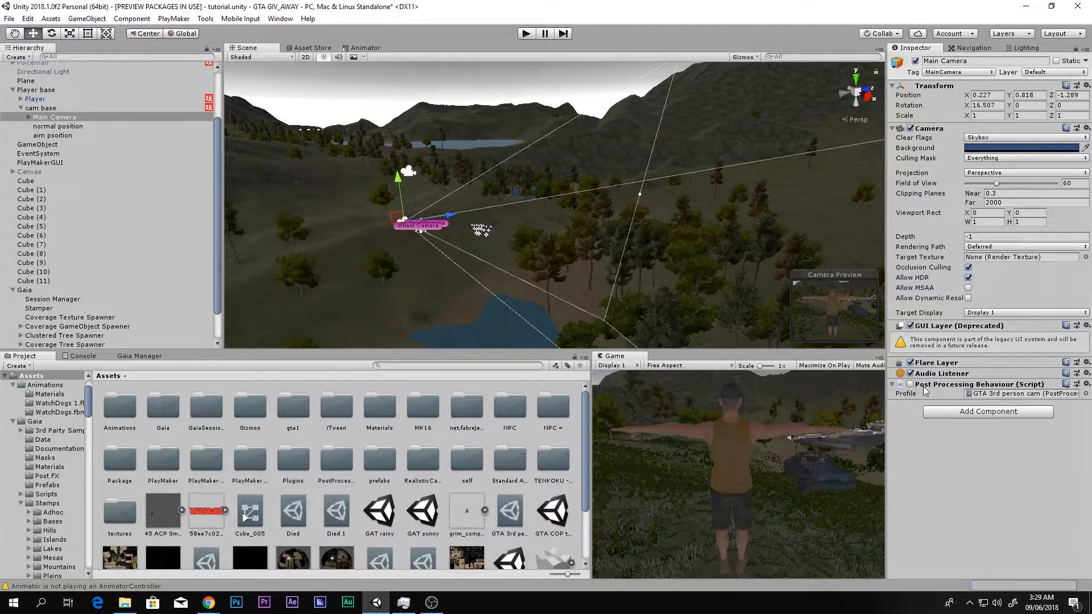
- Compare the maximized Game view with Main Camera's Post Processing Behaviour switched on and off
{"action": "left_click", "coordinate": [910, 385]}
{"action": "key", "text": "shift+space"}
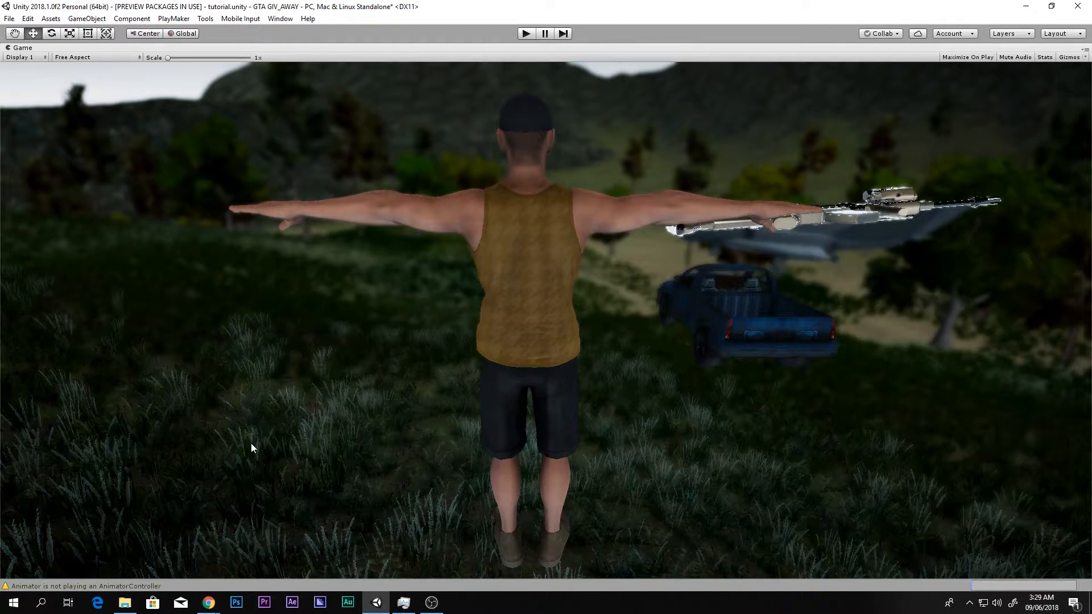
{"action": "key", "text": "shift+space"}
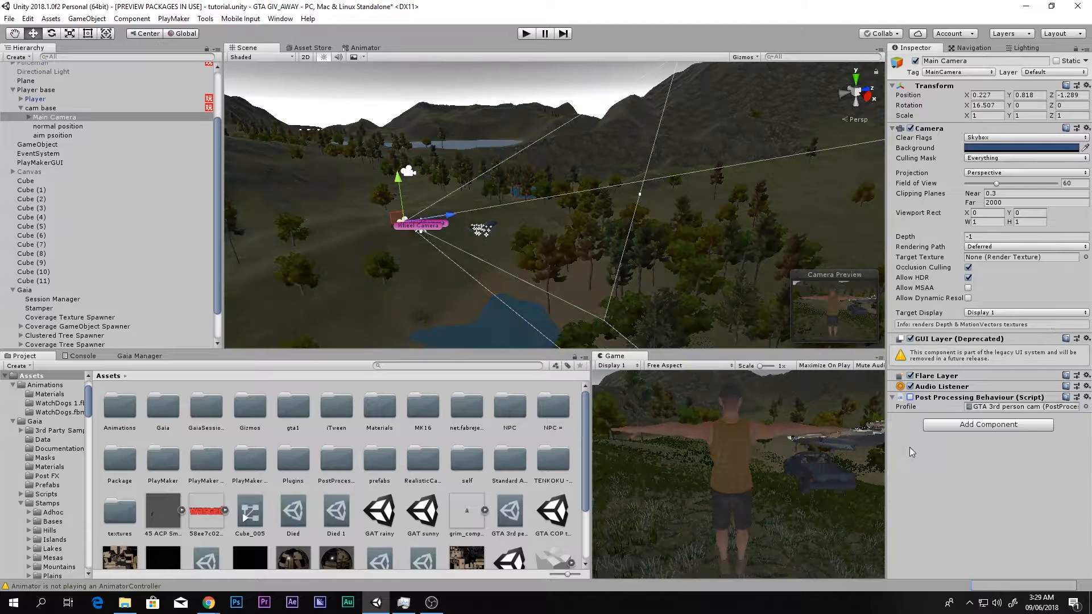
{"action": "left_click", "coordinate": [910, 397]}
{"action": "left_click", "coordinate": [910, 448]}
- Switch to the Asset Store in Chrome, search for "Post" and open the Post Processing Stack page
{"action": "left_click", "coordinate": [306, 49]}
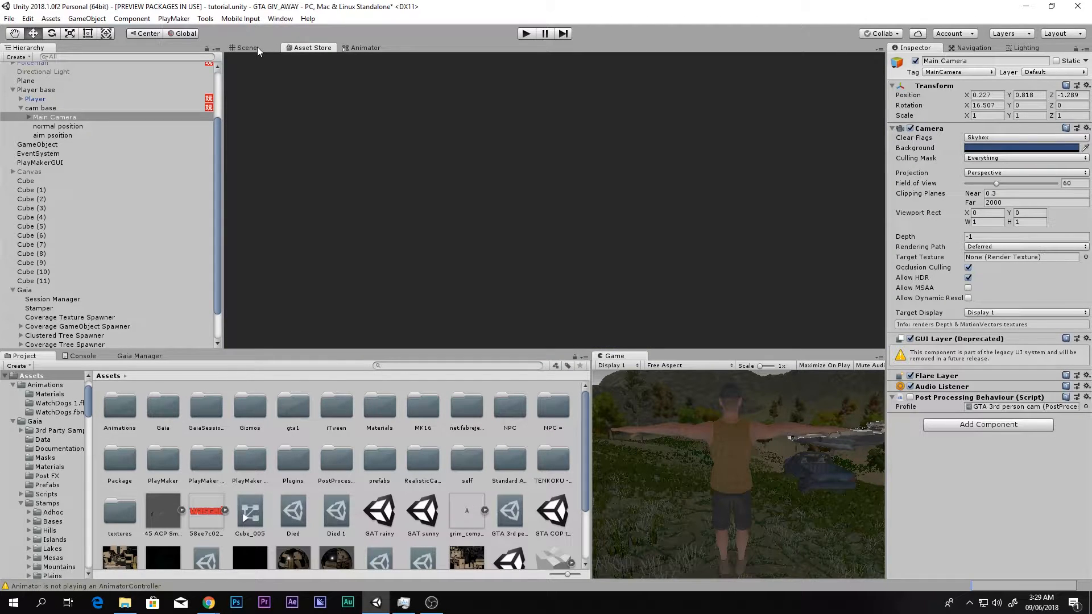
{"action": "left_click", "coordinate": [257, 48]}
{"action": "left_click", "coordinate": [298, 48]}
{"action": "mouse_move", "coordinate": [210, 602]}
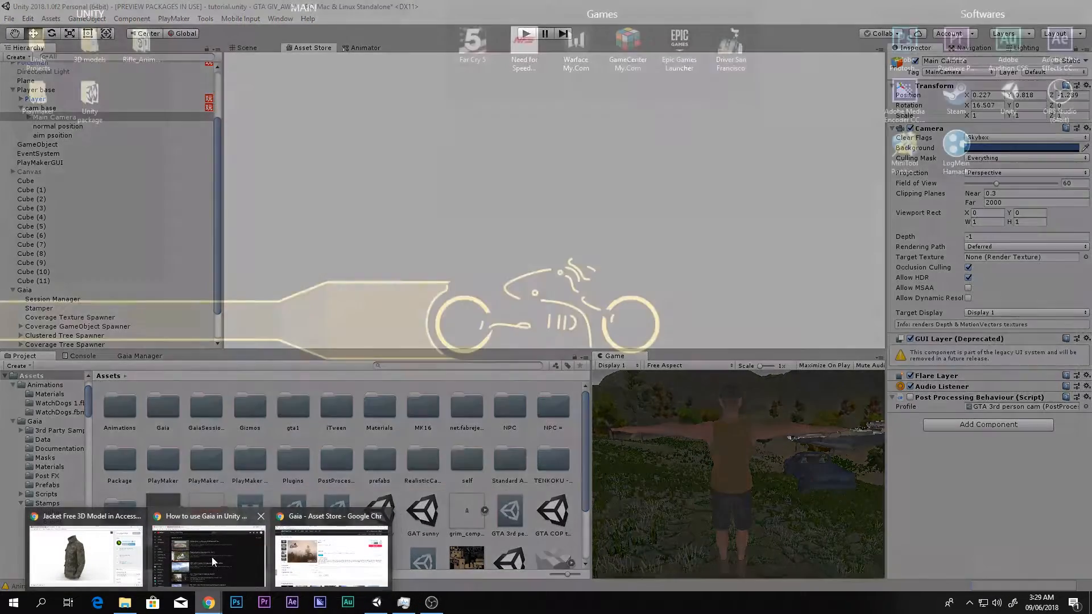
{"action": "left_click", "coordinate": [209, 557]}
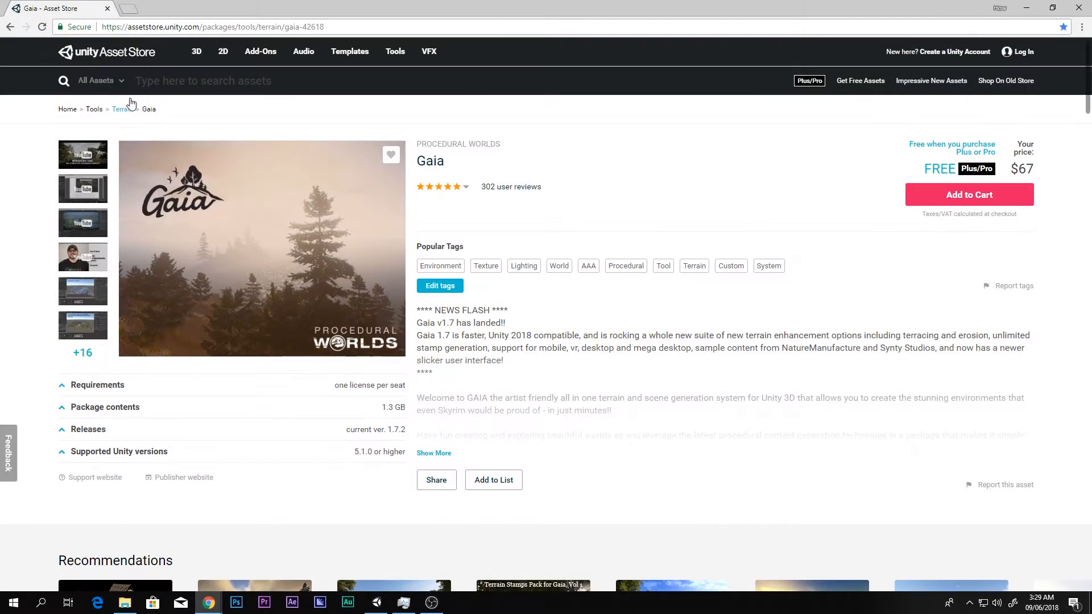
{"action": "left_click", "coordinate": [256, 80]}
{"action": "type", "text": "Post"}
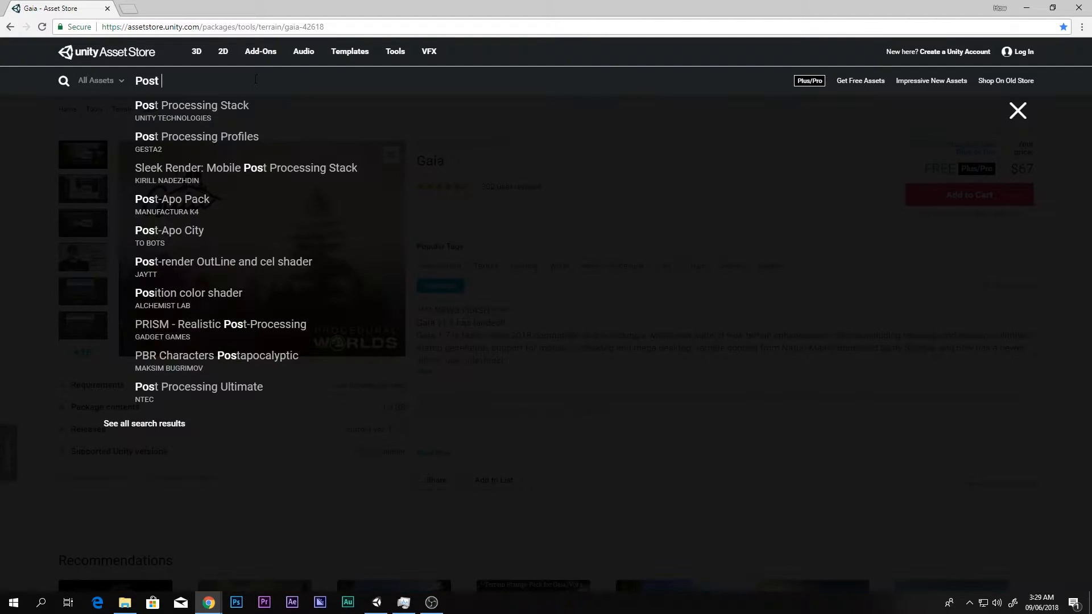
{"action": "key", "text": "Down"}
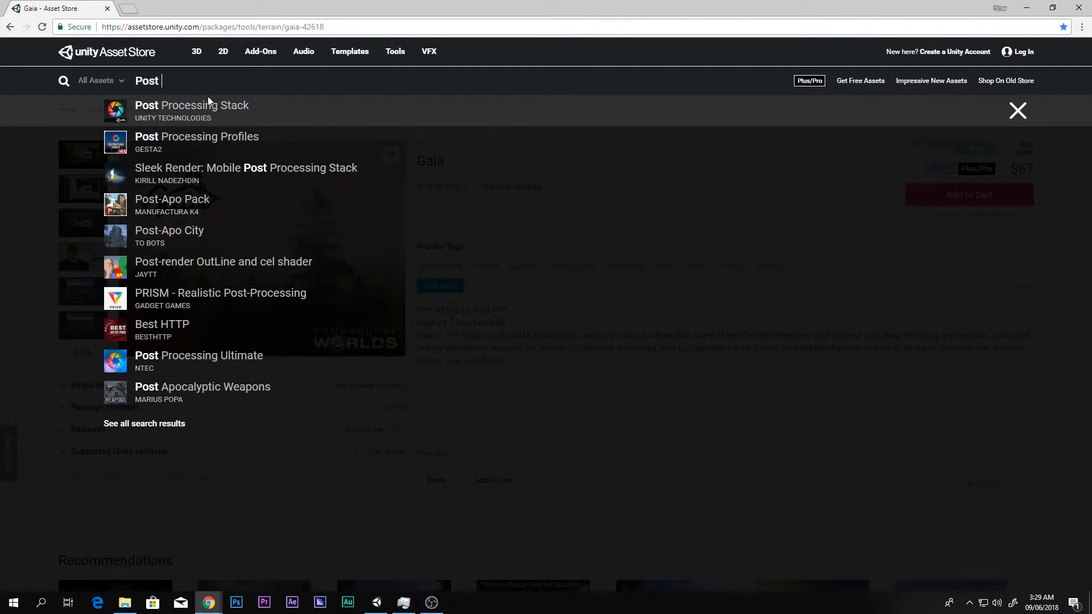
{"action": "left_click", "coordinate": [130, 114]}
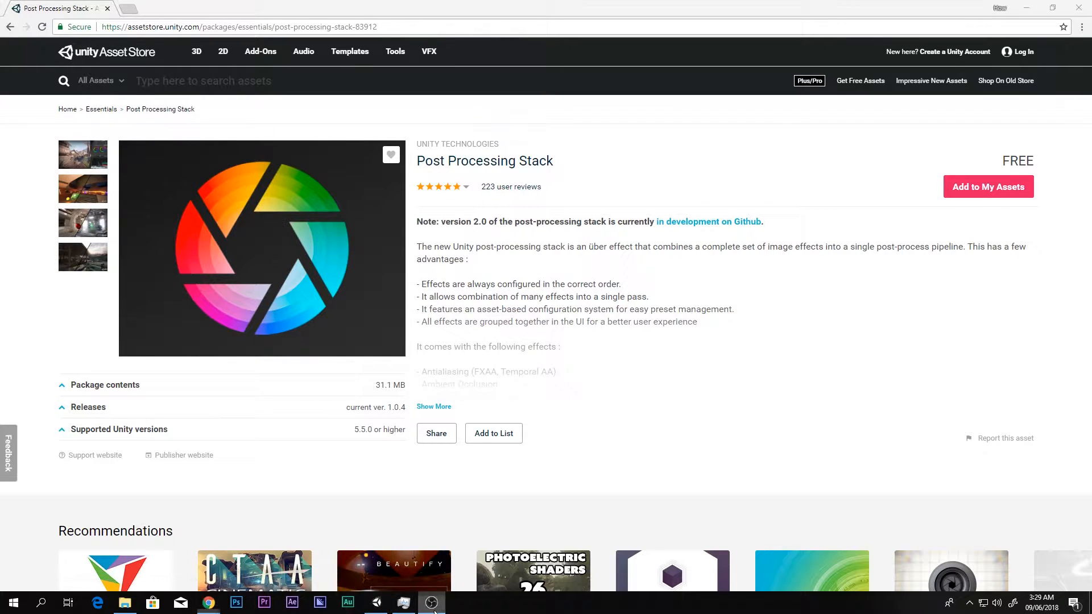
- Switch back to Unity's Scene view and examine the asset creation options for Post-Processing Profile in the Assets folder
{"action": "left_click", "coordinate": [375, 601]}
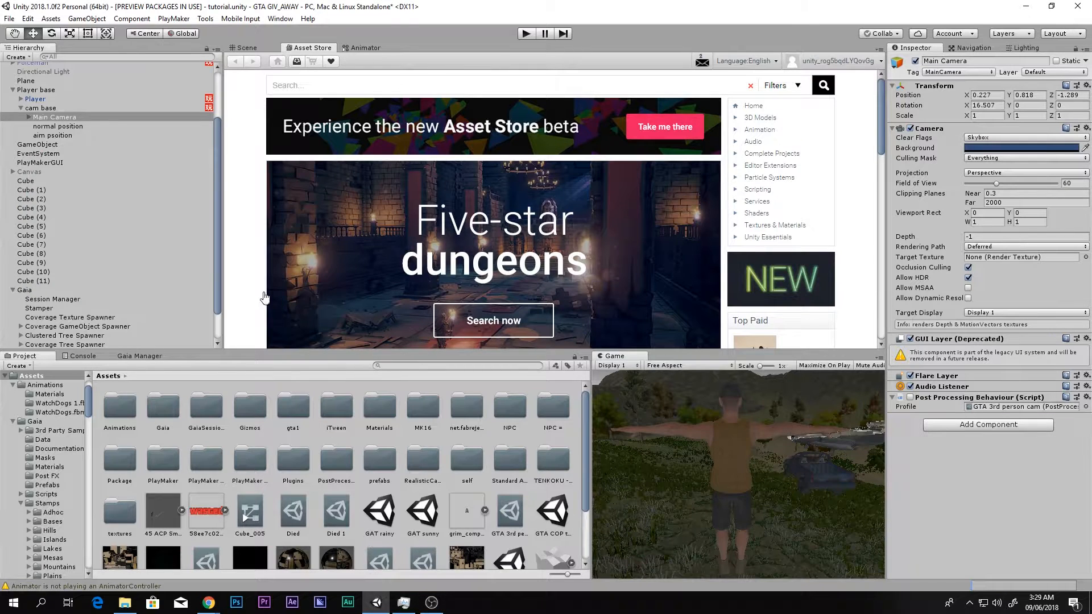
{"action": "left_click", "coordinate": [246, 48]}
{"action": "scroll", "coordinate": [510, 516], "scroll_direction": "down", "scroll_amount": 3}
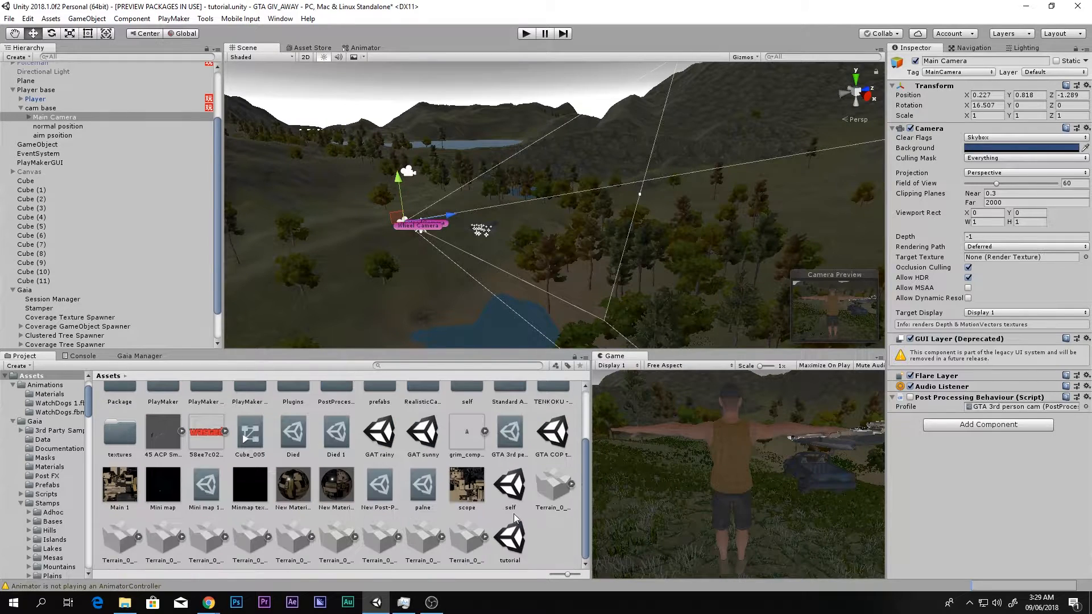
{"action": "right_click", "coordinate": [553, 534]}
{"action": "mouse_move", "coordinate": [634, 293]}
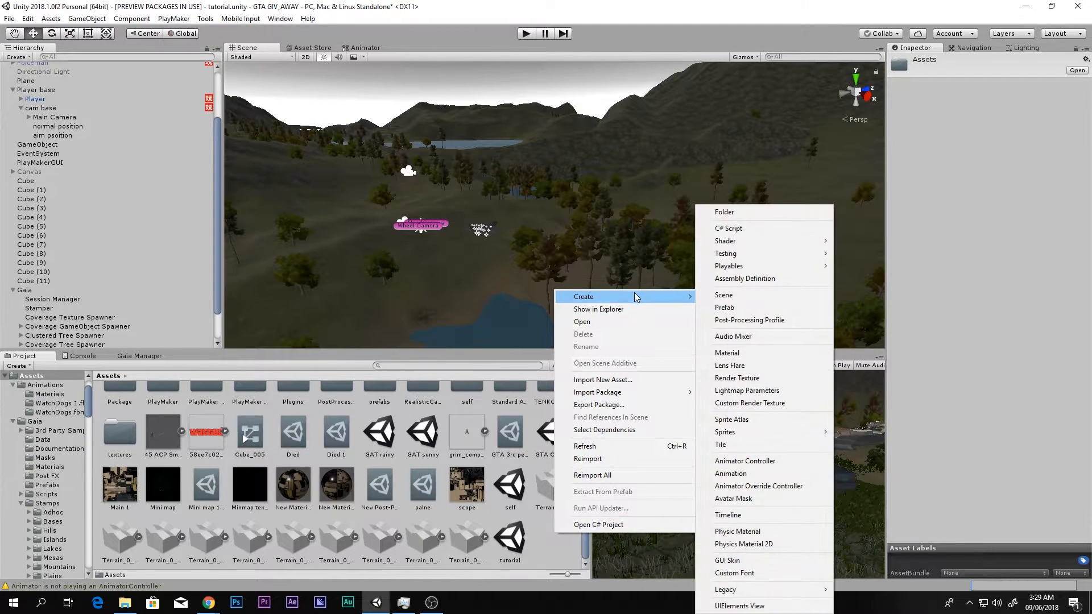
{"action": "scroll", "coordinate": [243, 425], "scroll_direction": "up", "scroll_amount": 2}
{"action": "left_click", "coordinate": [327, 414]}
{"action": "scroll", "coordinate": [496, 485], "scroll_direction": "down", "scroll_amount": 2}
{"action": "right_click", "coordinate": [555, 545]}
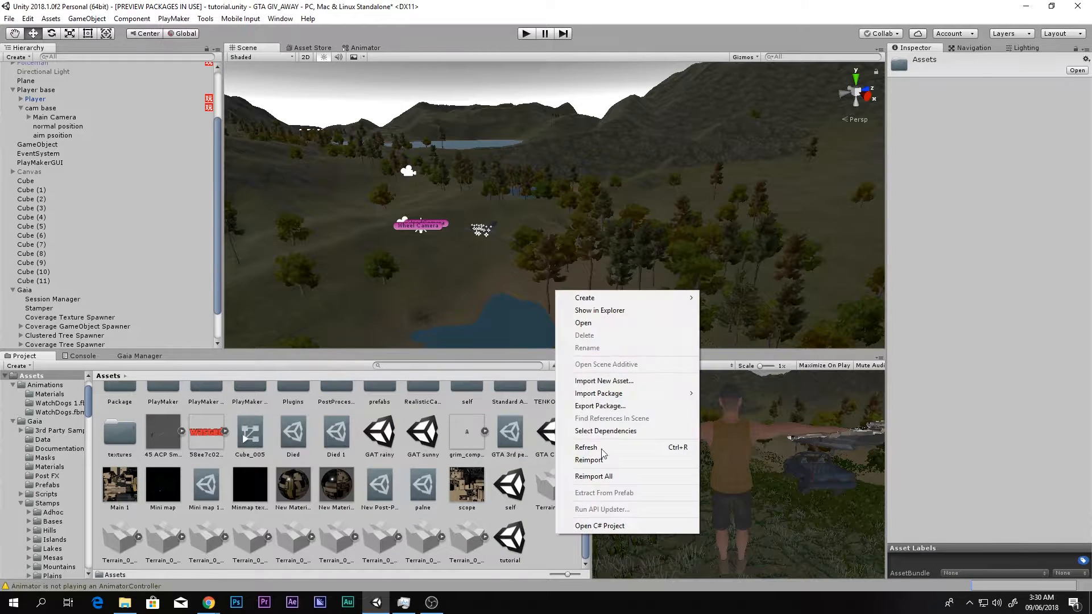
{"action": "mouse_move", "coordinate": [596, 301]}
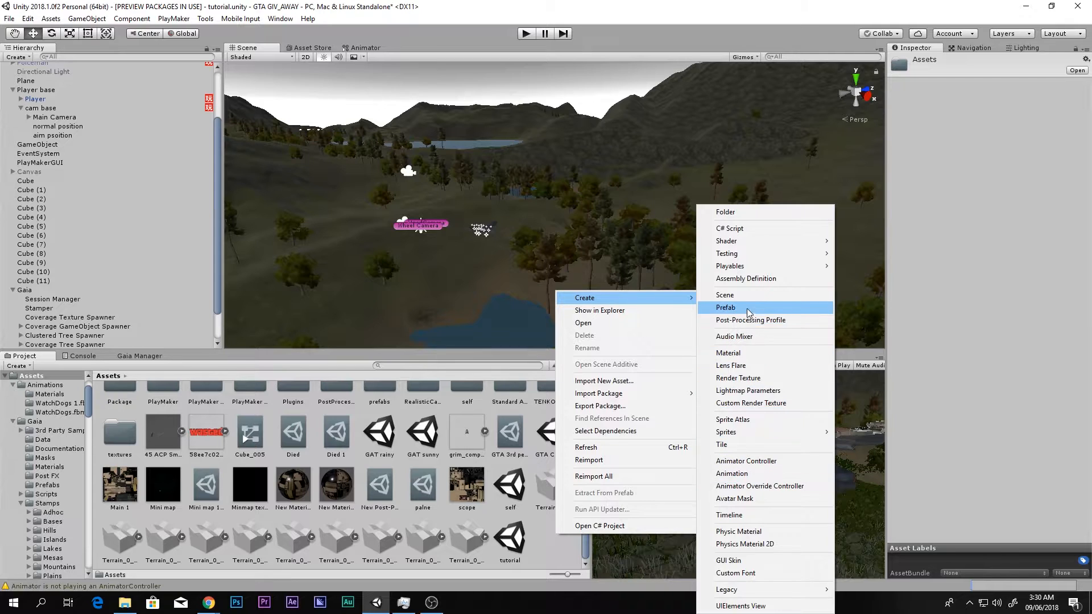
{"action": "left_click", "coordinate": [552, 550]}
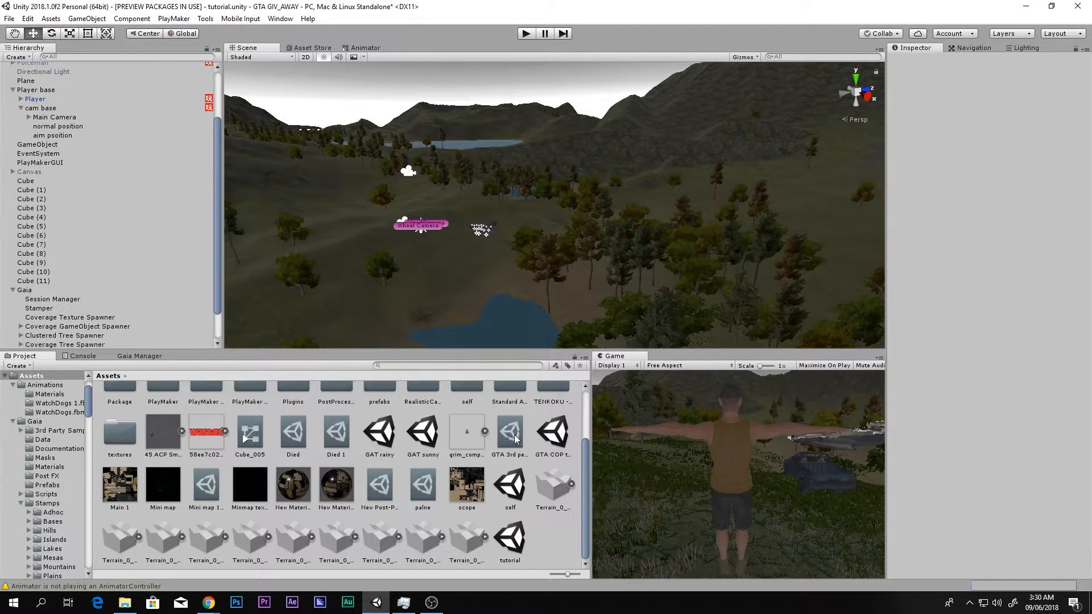
- Inspect the Died and GTA 3rd person cam post-processing profiles, collapsing the latter's Depth Of Field and Bloom sections
{"action": "left_click", "coordinate": [293, 432]}
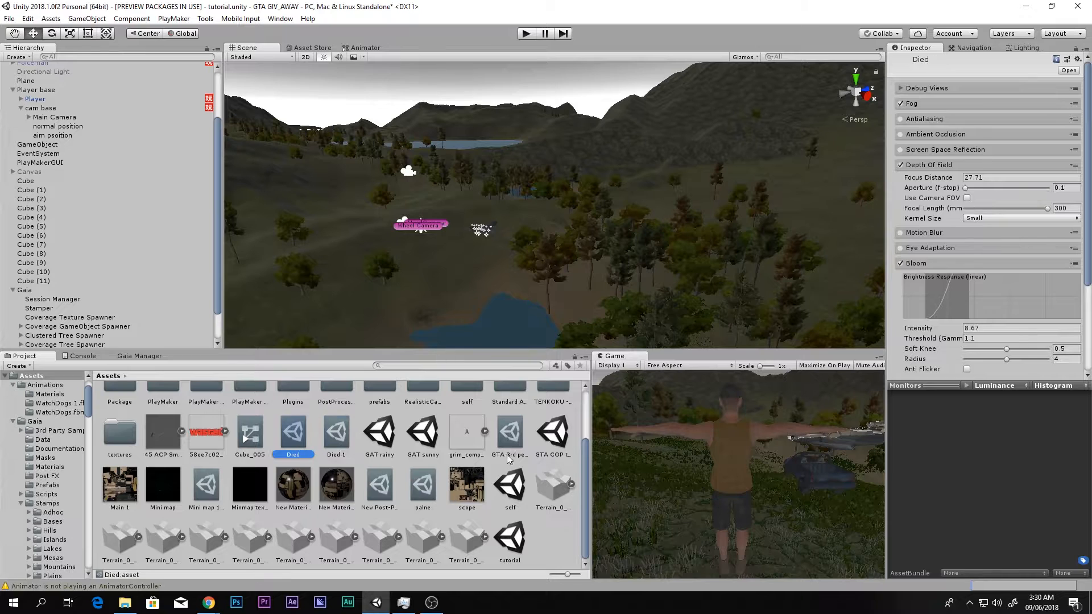
{"action": "left_click", "coordinate": [508, 438]}
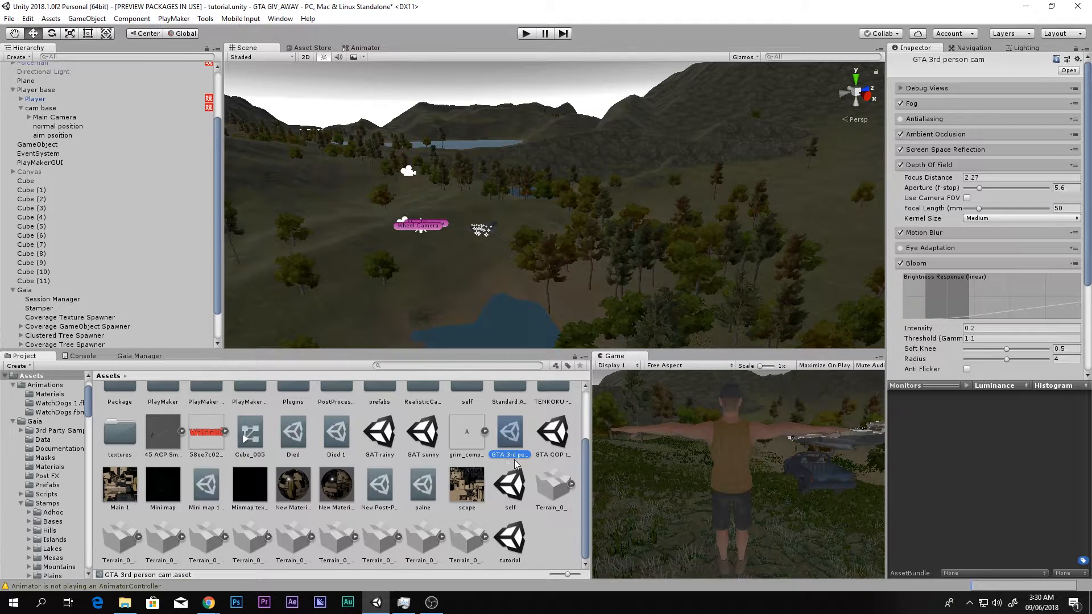
{"action": "left_click", "coordinate": [910, 163]}
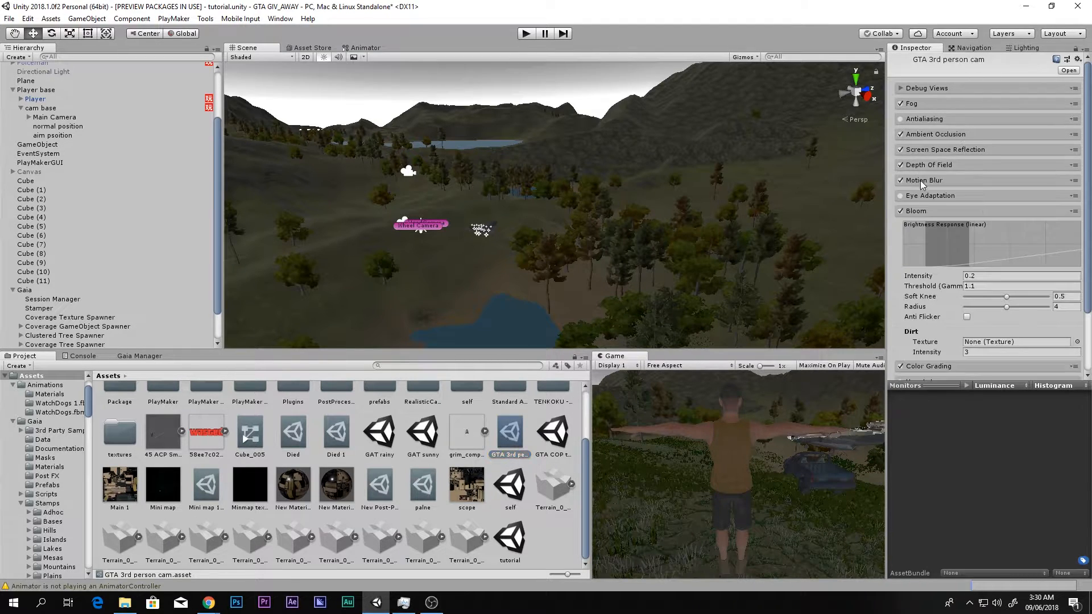
{"action": "left_click", "coordinate": [943, 211]}
{"action": "left_click", "coordinate": [558, 550]}
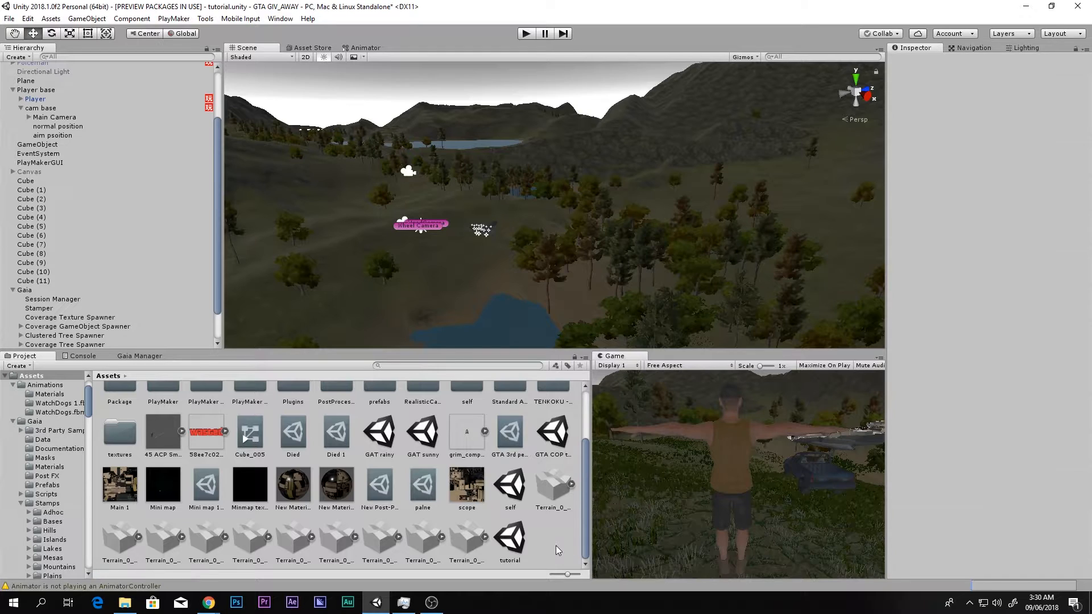
- Select Main Camera and frame it in the Scene view from the side, together with the player
{"action": "left_click", "coordinate": [54, 117]}
{"action": "key", "text": "f"}
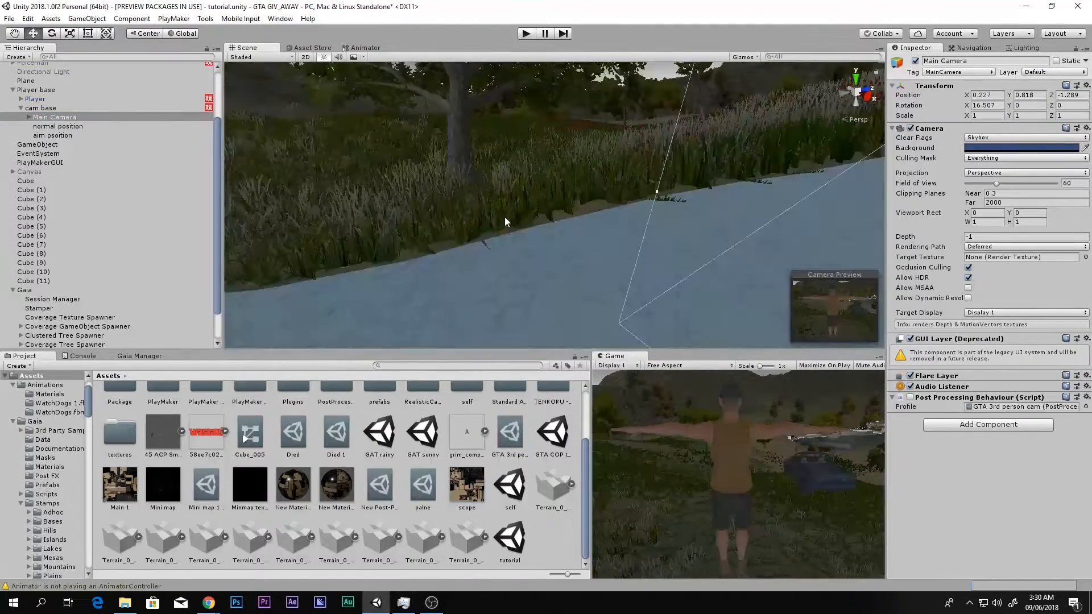
{"action": "scroll", "coordinate": [534, 224], "scroll_direction": "down", "scroll_amount": 3}
{"action": "left_click_drag", "start_coordinate": [536, 230], "coordinate": [384, 185], "text": "alt"}
{"action": "middle_click_drag", "start_coordinate": [383, 185], "coordinate": [501, 197]}
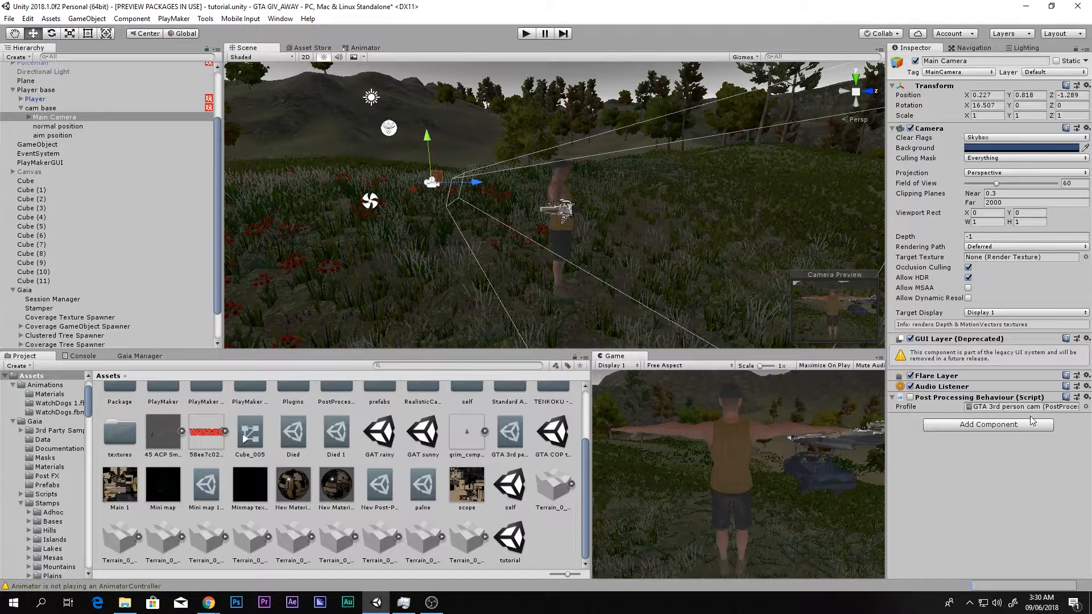
{"action": "left_click", "coordinate": [971, 431]}
{"action": "type", "text": "p"}
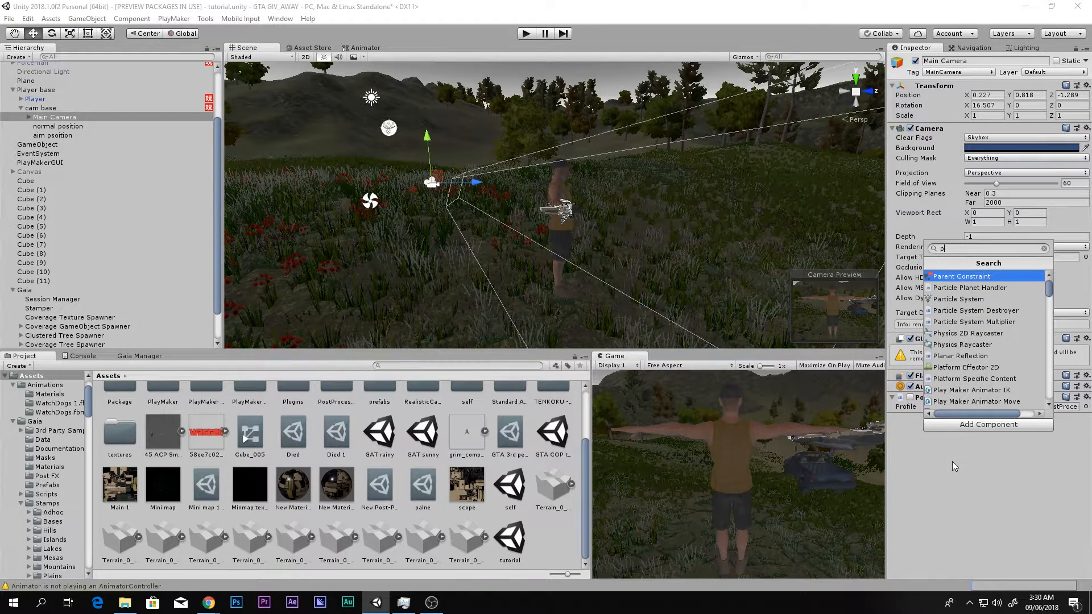
{"action": "type", "text": "rop"}
{"action": "key", "text": "Return"}
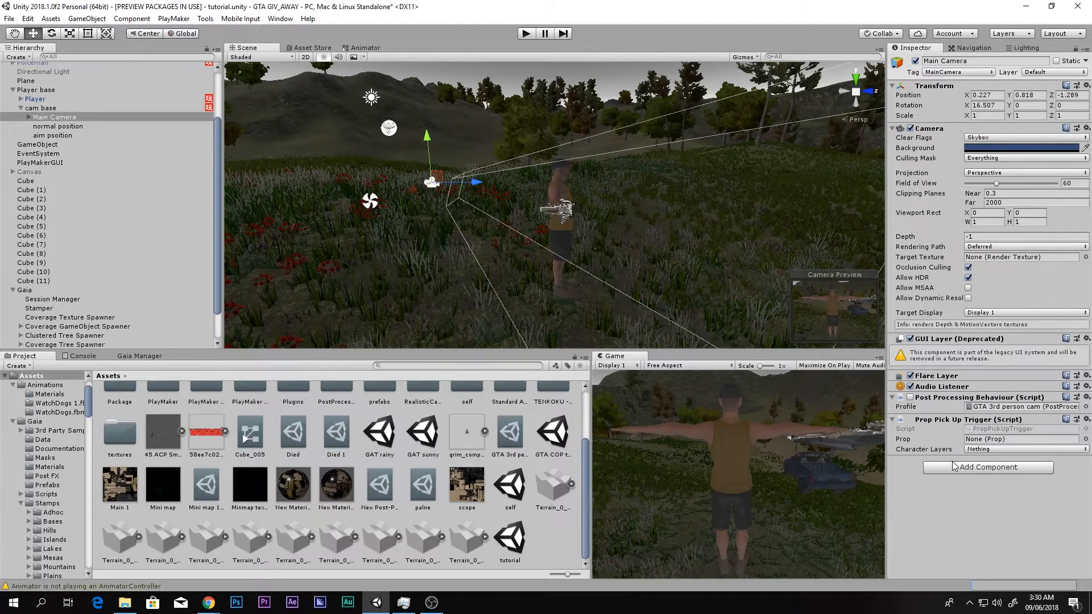
{"action": "left_click", "coordinate": [1085, 419]}
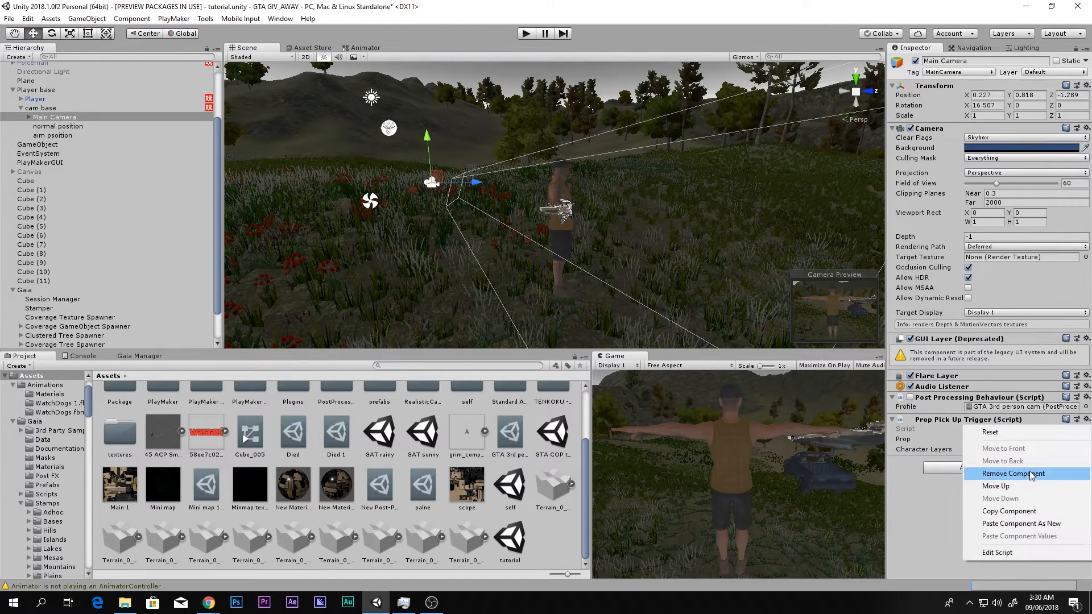
{"action": "left_click", "coordinate": [992, 466]}
- Search the components available for Main Camera for "post" to locate Post-Processing Behaviour, without adding another one
{"action": "left_click", "coordinate": [979, 425]}
{"action": "type", "text": "post"}
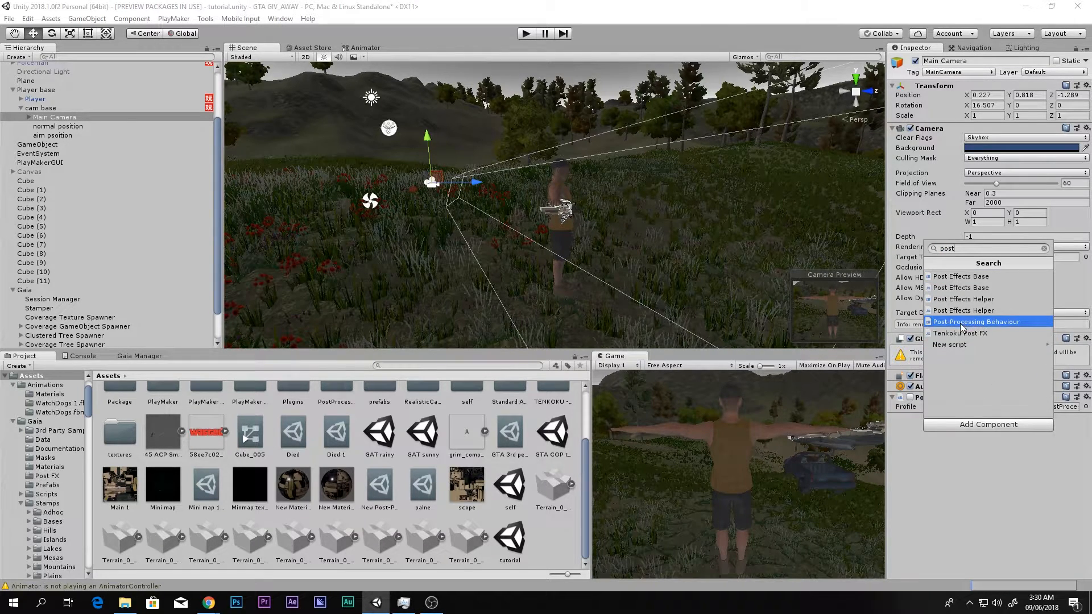
{"action": "left_click", "coordinate": [979, 483]}
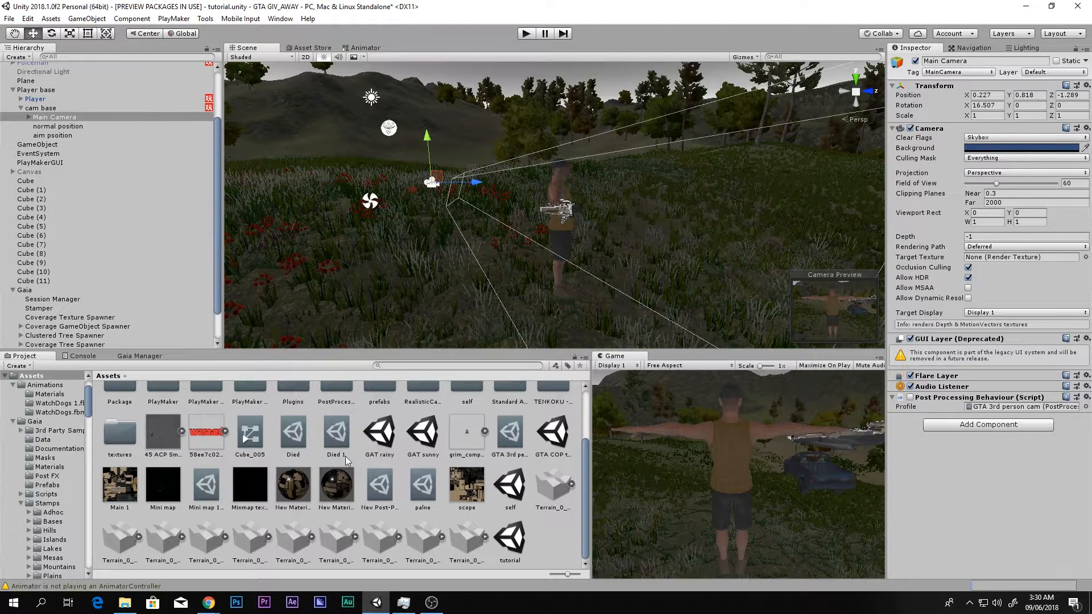
- Open the GTA 3rd person cam profile assigned to Main Camera and set the Ambient Occlusion sample count to High
{"action": "left_click", "coordinate": [1003, 407]}
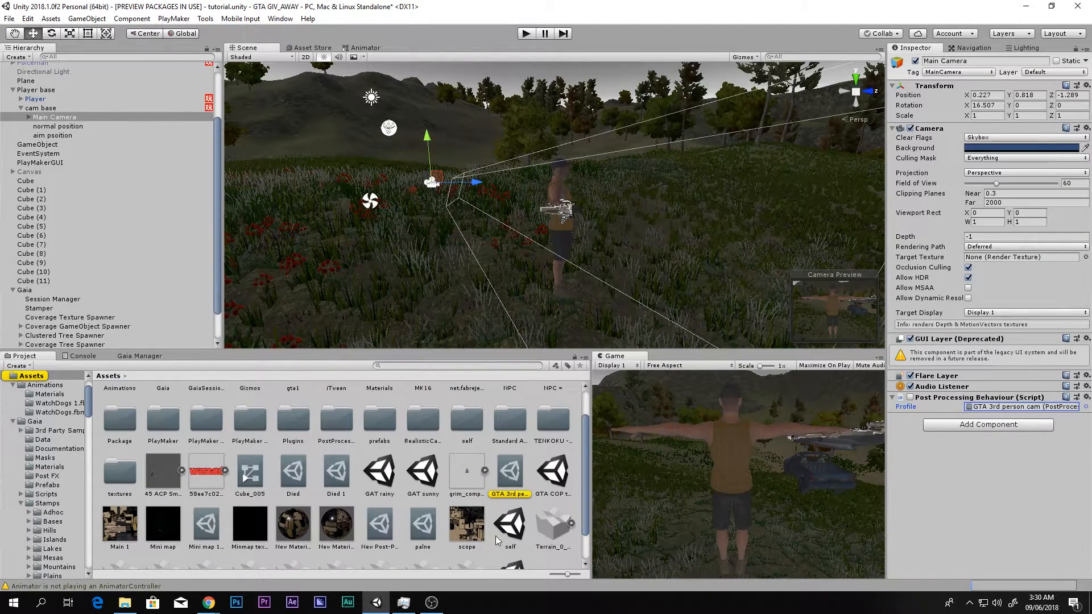
{"action": "left_click", "coordinate": [521, 463]}
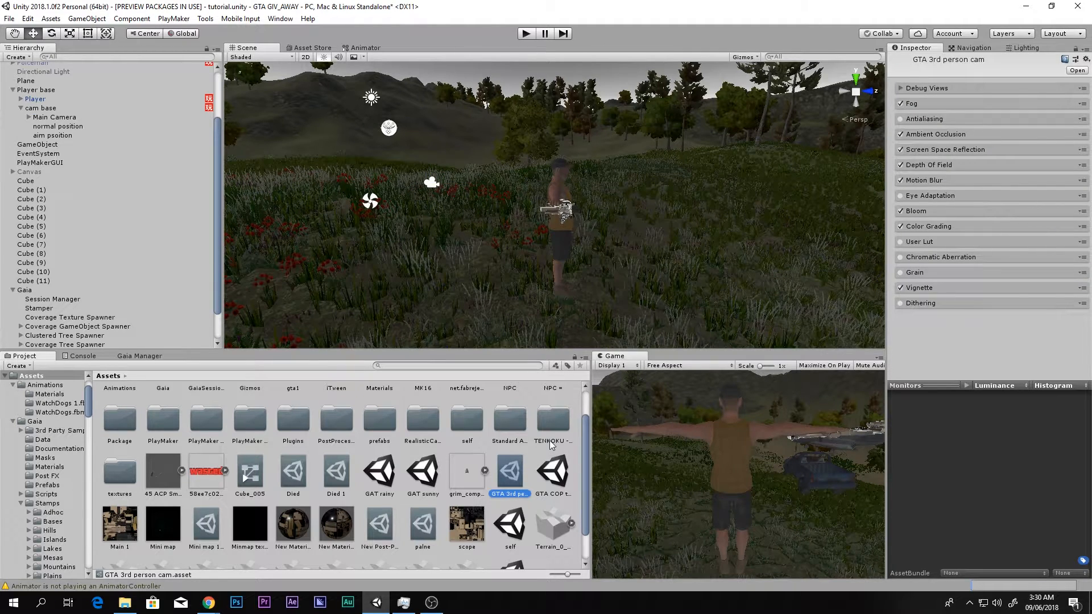
{"action": "left_click", "coordinate": [900, 104]}
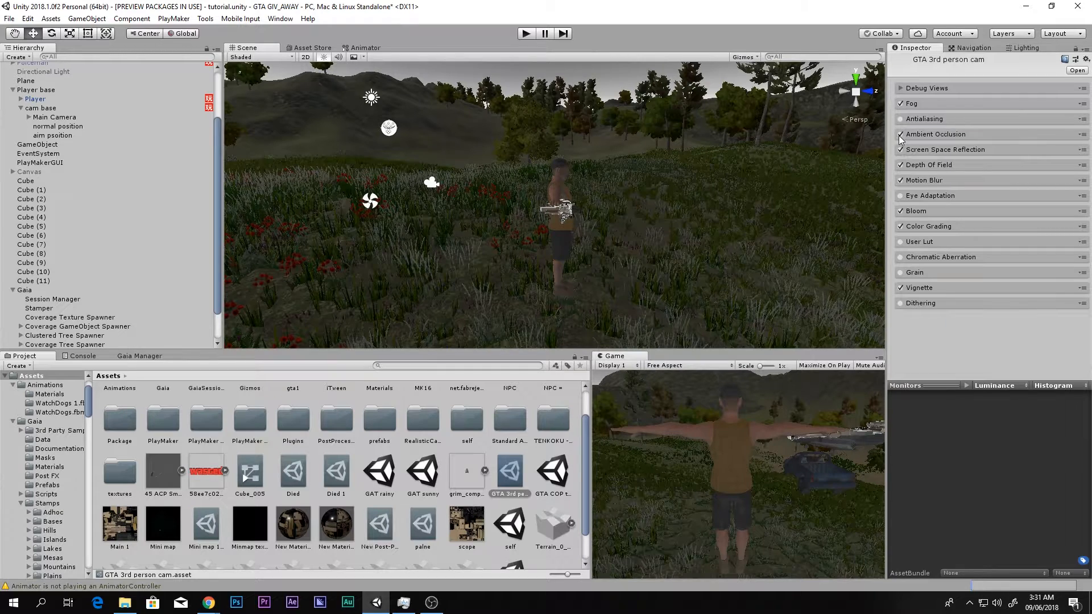
{"action": "left_click", "coordinate": [919, 134]}
{"action": "left_click", "coordinate": [974, 168]}
{"action": "left_click", "coordinate": [978, 216]}
{"action": "left_click", "coordinate": [976, 166]}
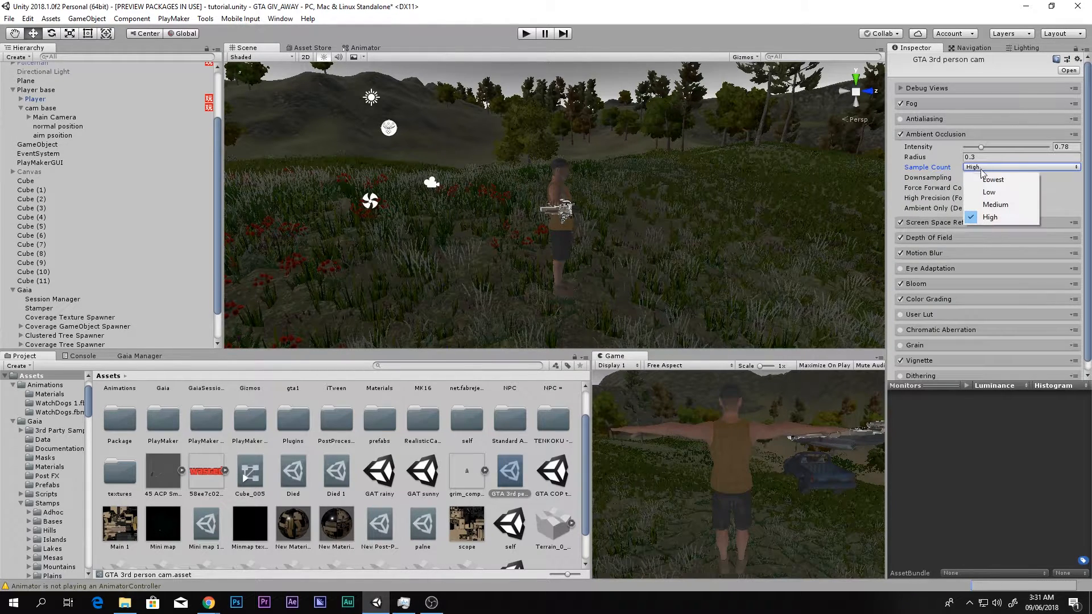
{"action": "left_click", "coordinate": [901, 134]}
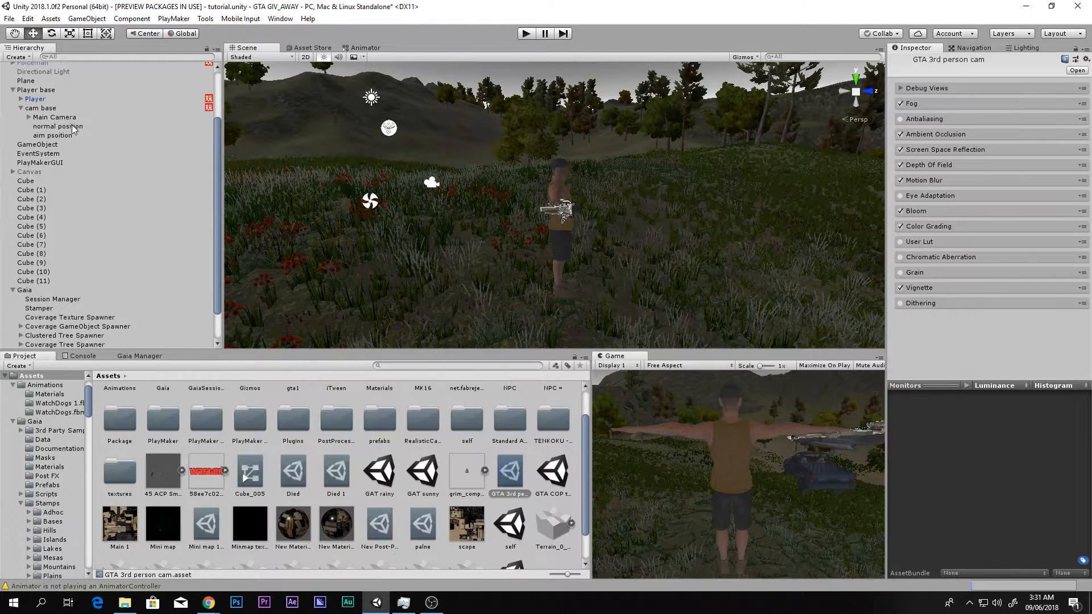
- Enable the Post Processing Behaviour on Main Camera and reopen its GTA 3rd person cam profile
{"action": "left_click", "coordinate": [54, 117]}
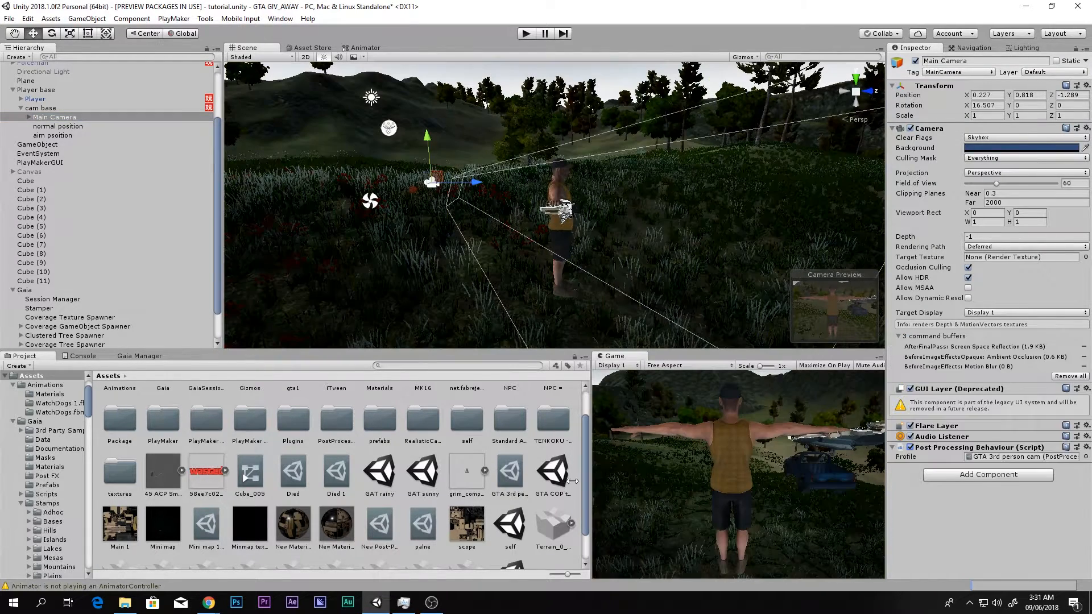
{"action": "left_click", "coordinate": [508, 479]}
- Toggle the profile's Ambient Occlusion off and on repeatedly to compare its effect, leaving it and Screen Space Reflection enabled
{"action": "left_click", "coordinate": [900, 134]}
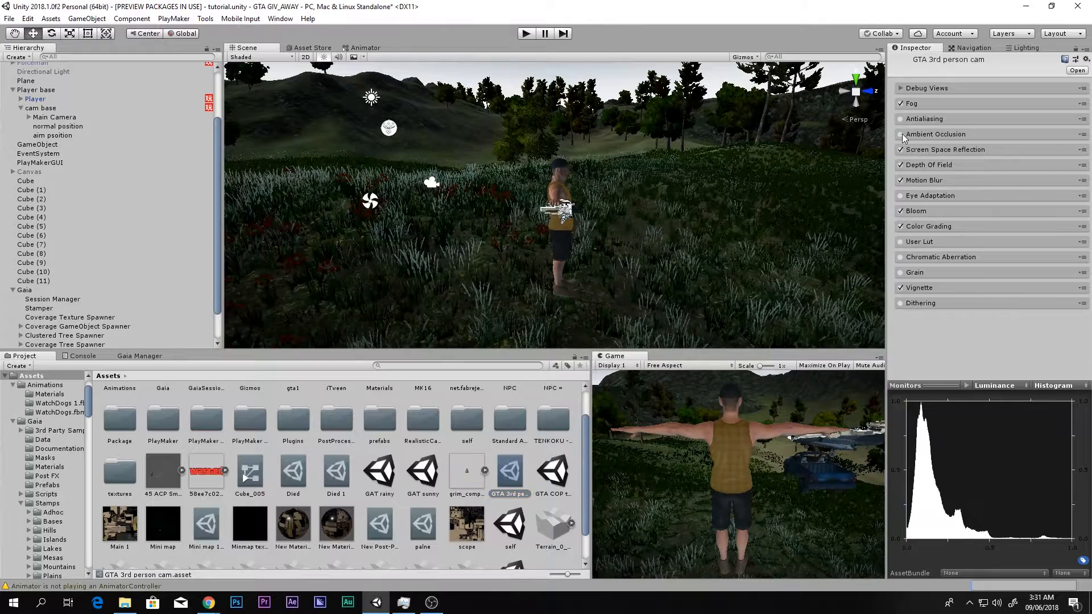
{"action": "left_click", "coordinate": [902, 135]}
{"action": "left_click", "coordinate": [902, 135]}
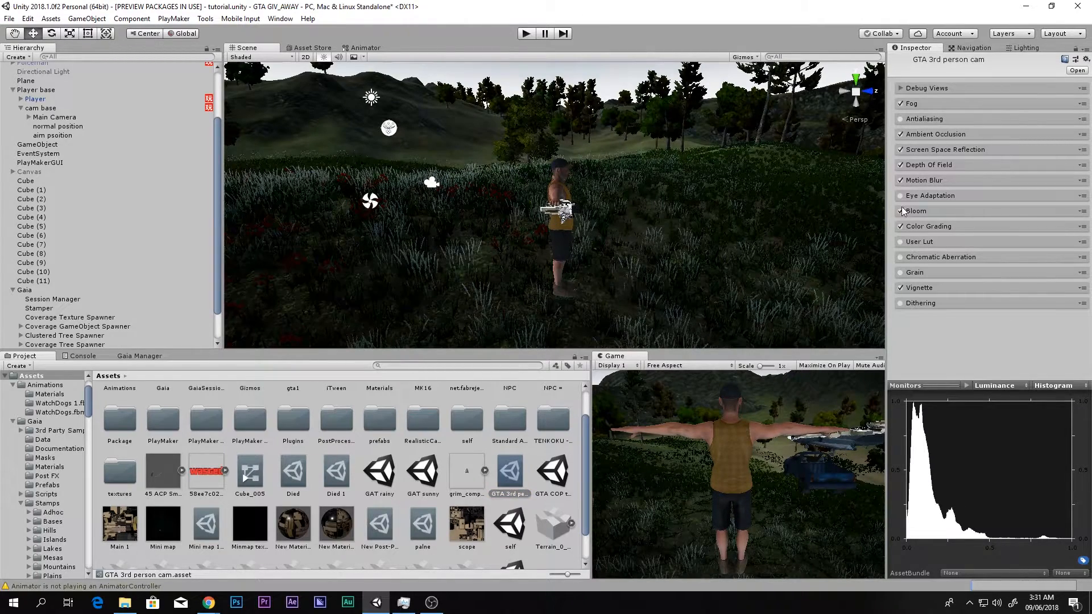
{"action": "left_click", "coordinate": [901, 135]}
{"action": "left_click", "coordinate": [901, 135]}
{"action": "left_click", "coordinate": [901, 134]}
{"action": "left_click", "coordinate": [901, 135]}
{"action": "left_click", "coordinate": [901, 150]}
- Review the profile's Motion Blur and Depth Of Field settings, and maximize the Game view to examine the effects
{"action": "left_click", "coordinate": [913, 182]}
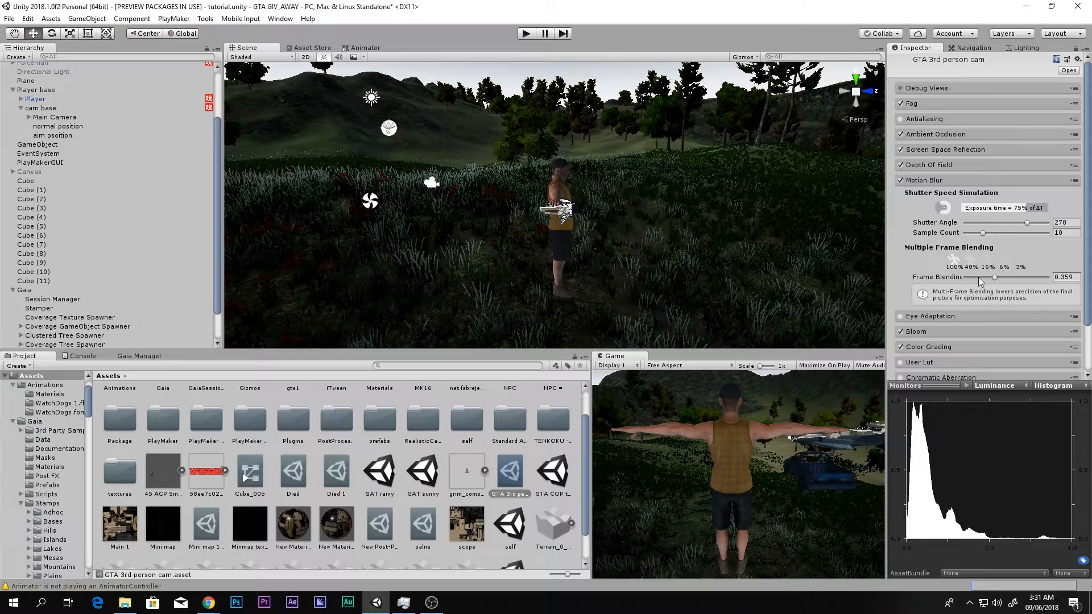
{"action": "left_click", "coordinate": [996, 279]}
{"action": "left_click", "coordinate": [927, 166]}
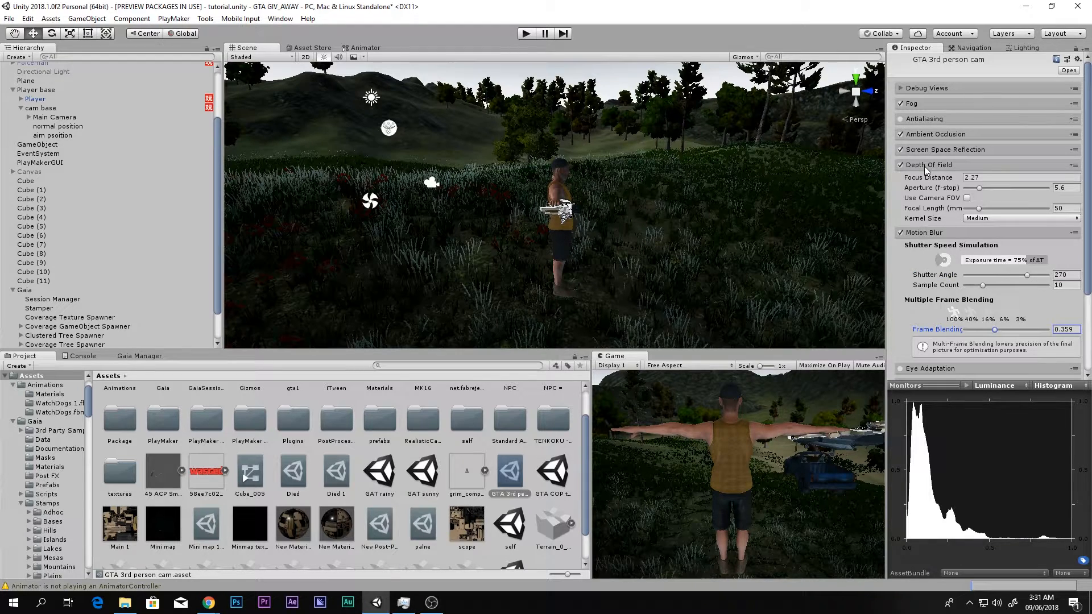
{"action": "left_click", "coordinate": [923, 232]}
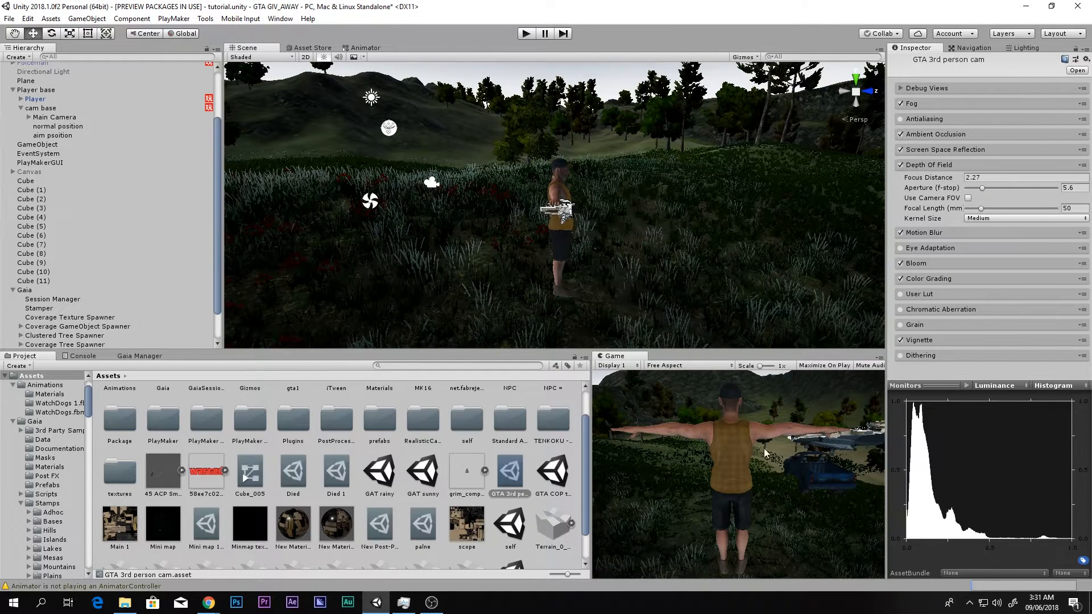
{"action": "key", "text": "shift+space"}
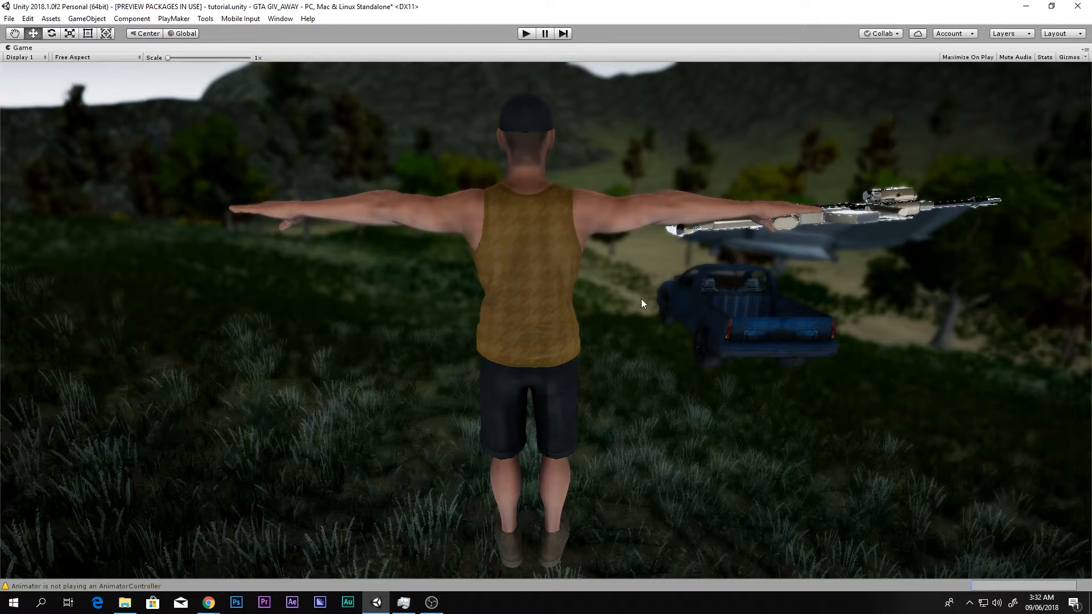
- Collapse the profile's Depth Of Field settings and toggle Eye Adaptation on and off to compare its effect
{"action": "key", "text": "shift+space"}
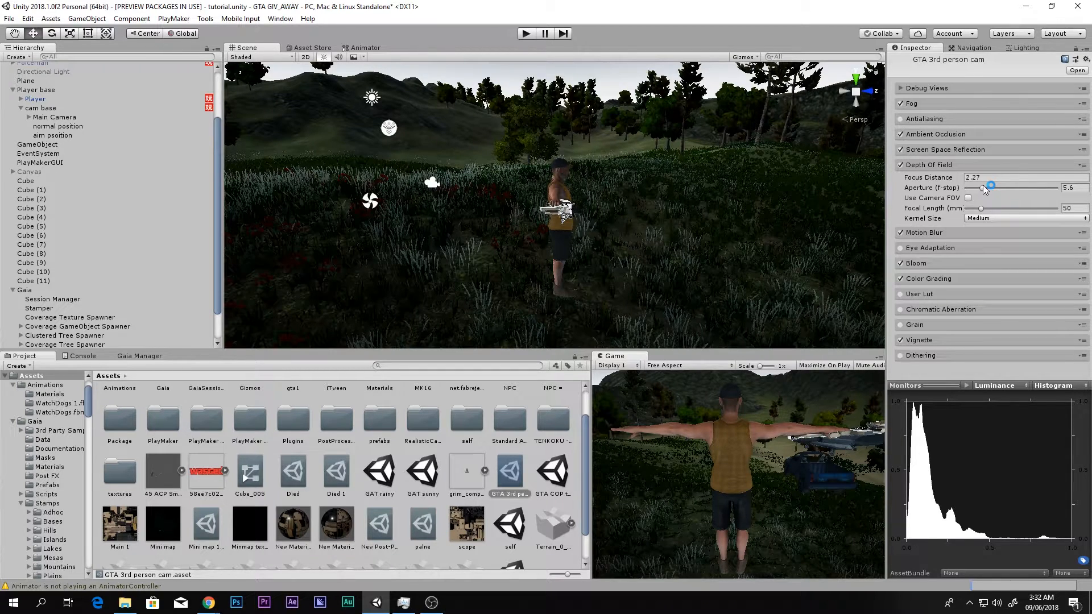
{"action": "left_click", "coordinate": [940, 165]}
{"action": "left_click", "coordinate": [916, 168]}
{"action": "left_click", "coordinate": [919, 179]}
{"action": "left_click", "coordinate": [913, 165]}
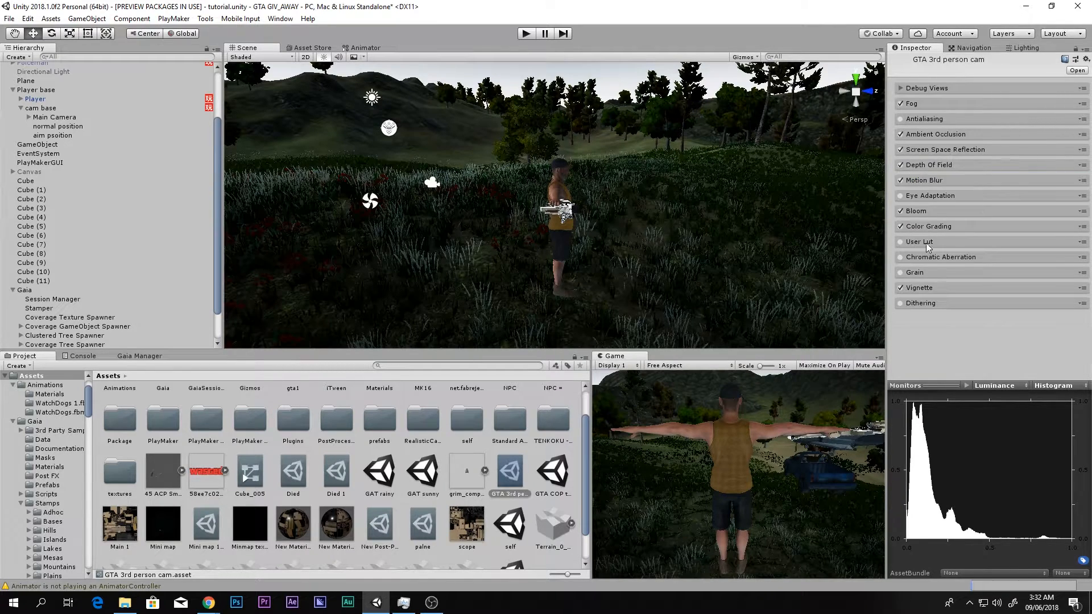
{"action": "left_click", "coordinate": [901, 197]}
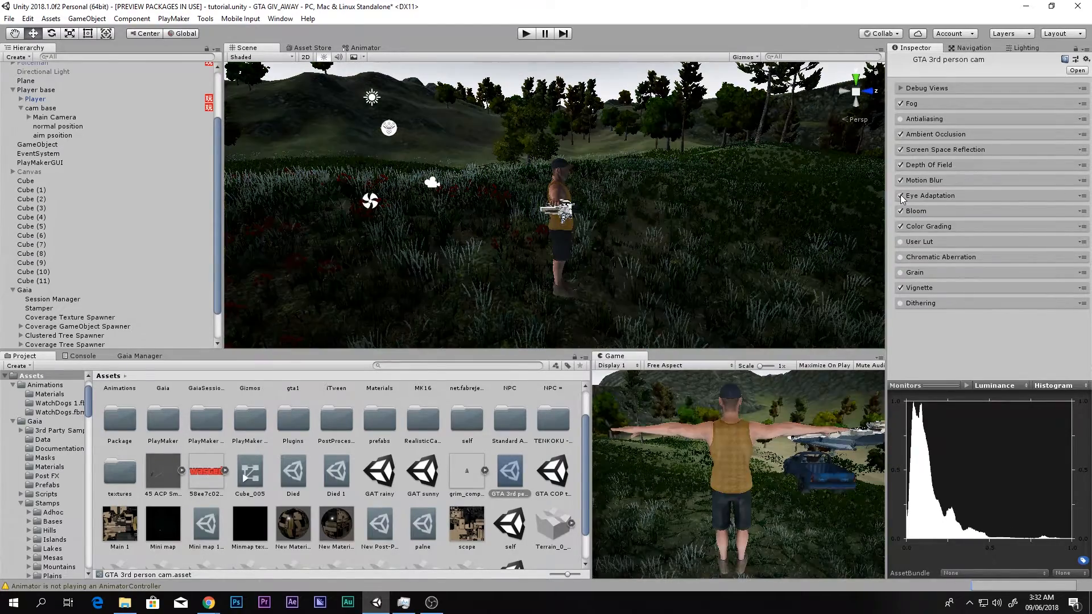
{"action": "left_click", "coordinate": [901, 197]}
- Toggle the profile's Bloom off and on and review its intensity, leaving the effect enabled
{"action": "left_click", "coordinate": [900, 212]}
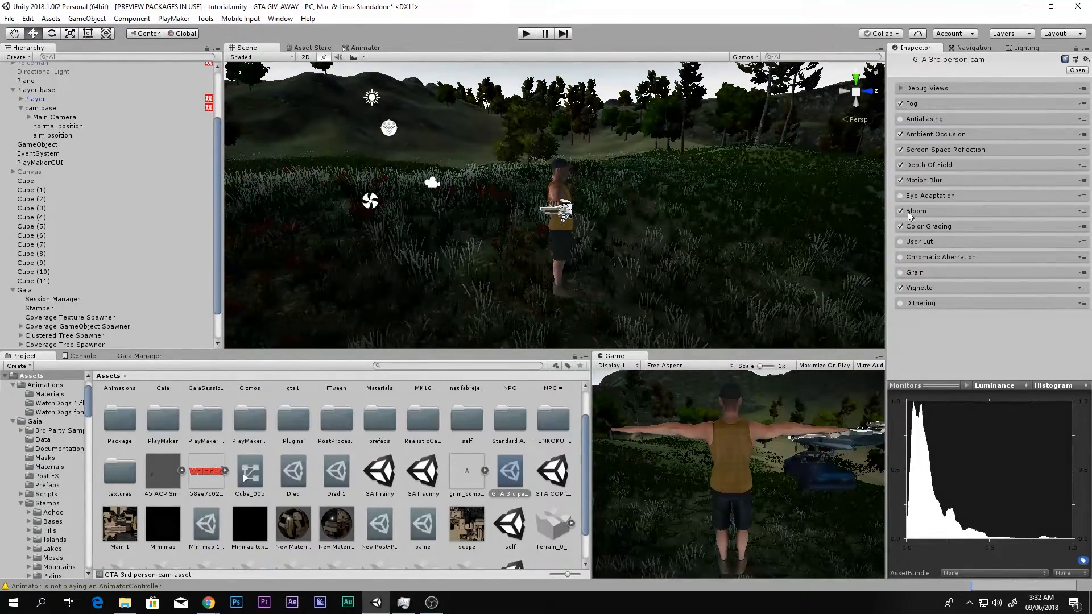
{"action": "left_click", "coordinate": [901, 211]}
{"action": "mouse_move", "coordinate": [961, 277]}
{"action": "left_mouse_down"}
{"action": "mouse_move", "coordinate": [1001, 276]}
{"action": "mouse_move", "coordinate": [145, 277]}
{"action": "mouse_move", "coordinate": [944, 276]}
{"action": "left_mouse_up"}
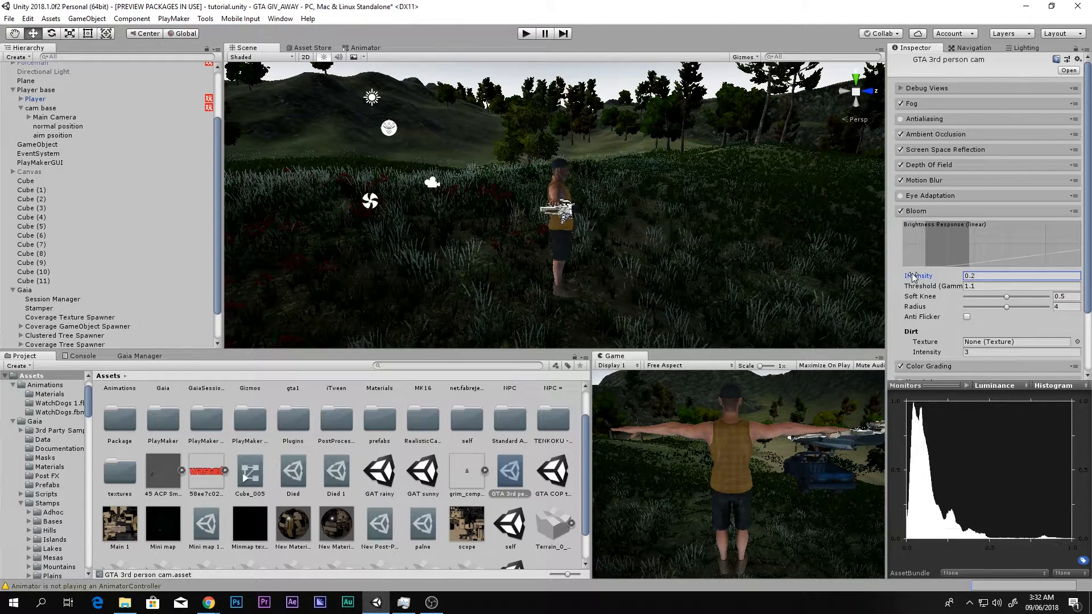
{"action": "left_click", "coordinate": [920, 211]}
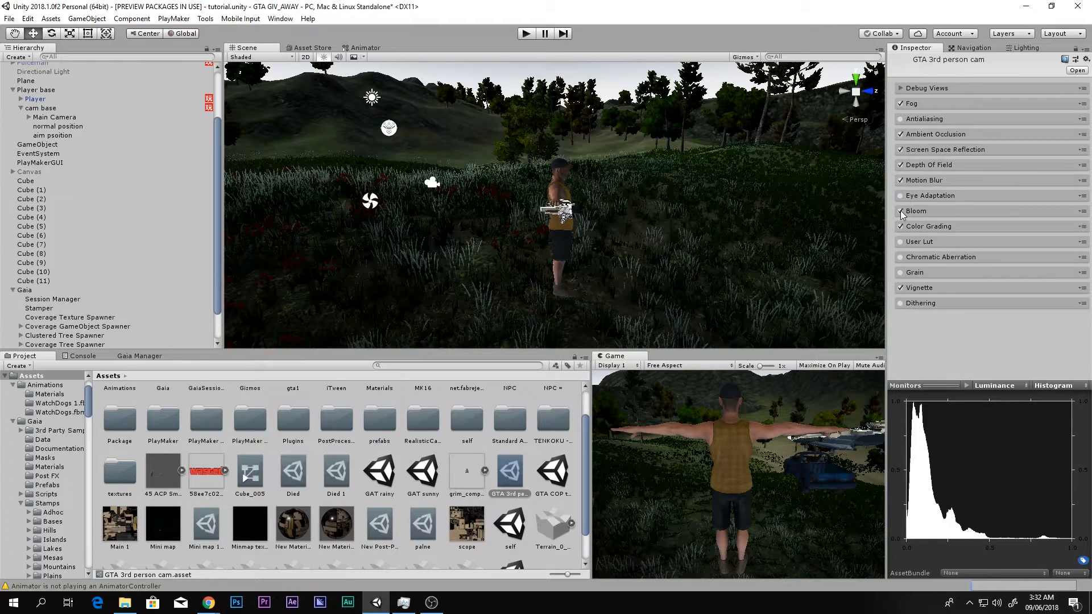
- Rotate the Player base about its vertical axis to a Y rotation of about -95.4
{"action": "left_click", "coordinate": [44, 91]}
{"action": "key", "text": "e"}
{"action": "left_click_drag", "start_coordinate": [528, 251], "coordinate": [646, 261]}
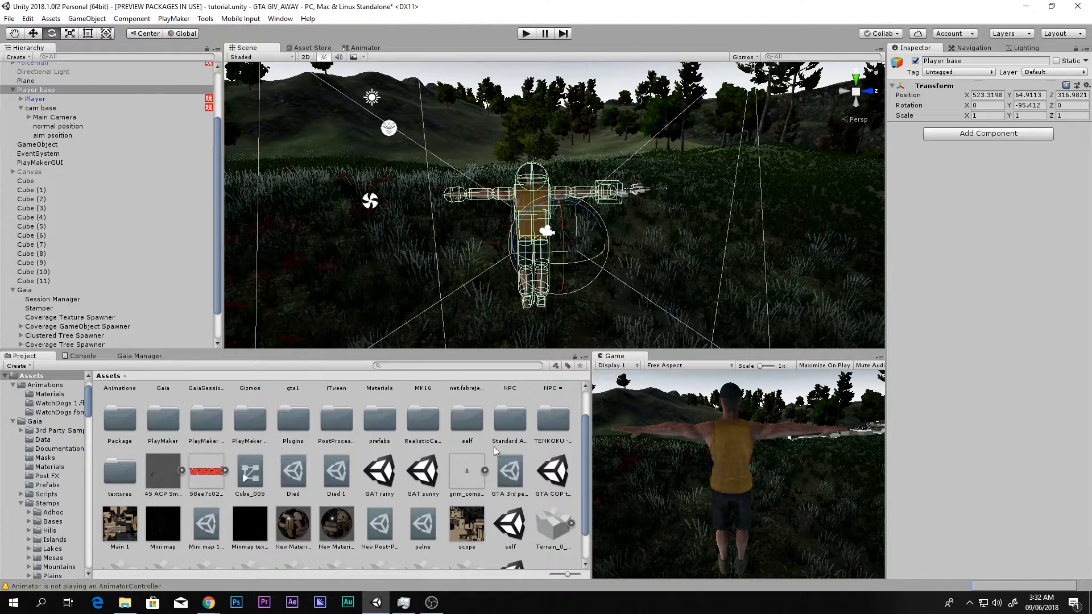
- Reopen the GTA 3rd person cam profile and review the Bloom intensity against the new view
{"action": "left_click", "coordinate": [524, 472]}
{"action": "left_click", "coordinate": [915, 214]}
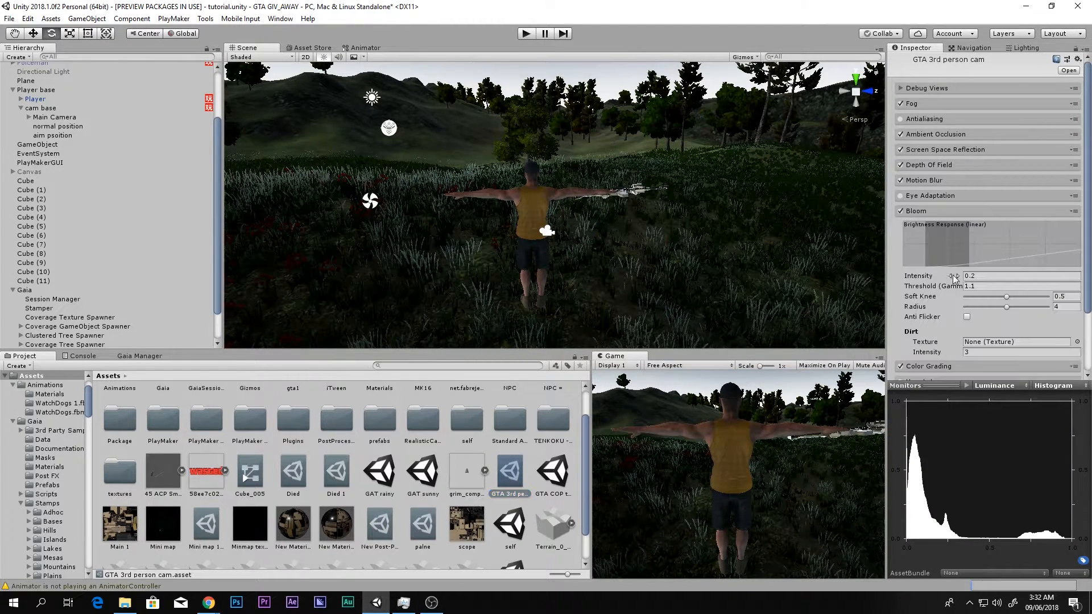
{"action": "left_click_drag", "start_coordinate": [959, 277], "coordinate": [904, 272]}
{"action": "left_click", "coordinate": [924, 212]}
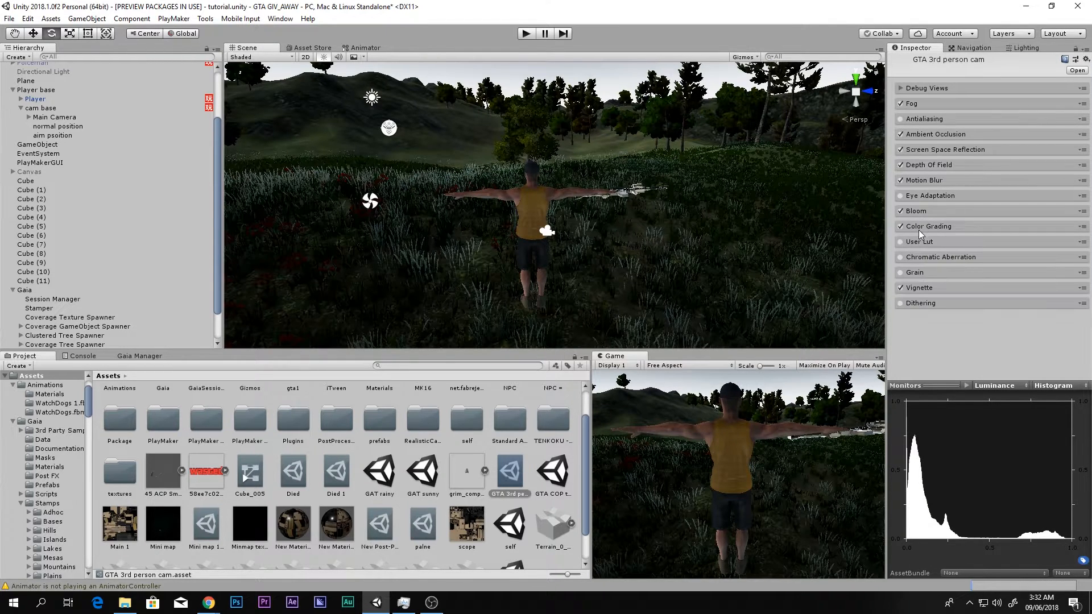
- Toggle the profile's Color Grading off and on repeatedly to compare its effect, leaving it enabled
{"action": "left_click", "coordinate": [909, 226]}
{"action": "left_click", "coordinate": [900, 227]}
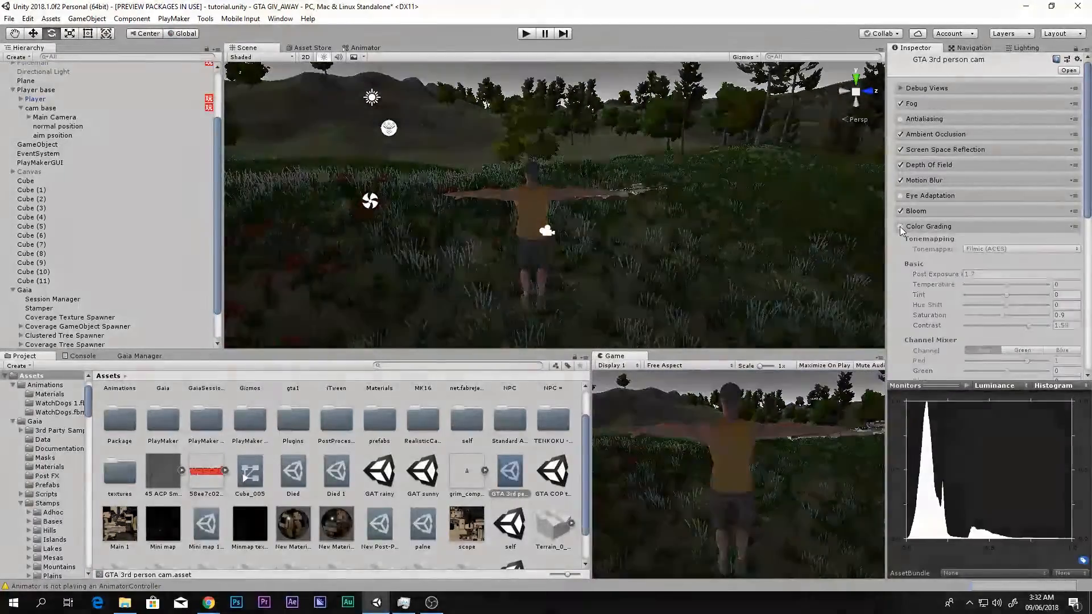
{"action": "left_click", "coordinate": [900, 226]}
{"action": "left_click", "coordinate": [899, 227]}
{"action": "left_click", "coordinate": [900, 227]}
{"action": "left_click", "coordinate": [900, 227]}
{"action": "left_click", "coordinate": [900, 227]}
{"action": "left_click", "coordinate": [900, 227]}
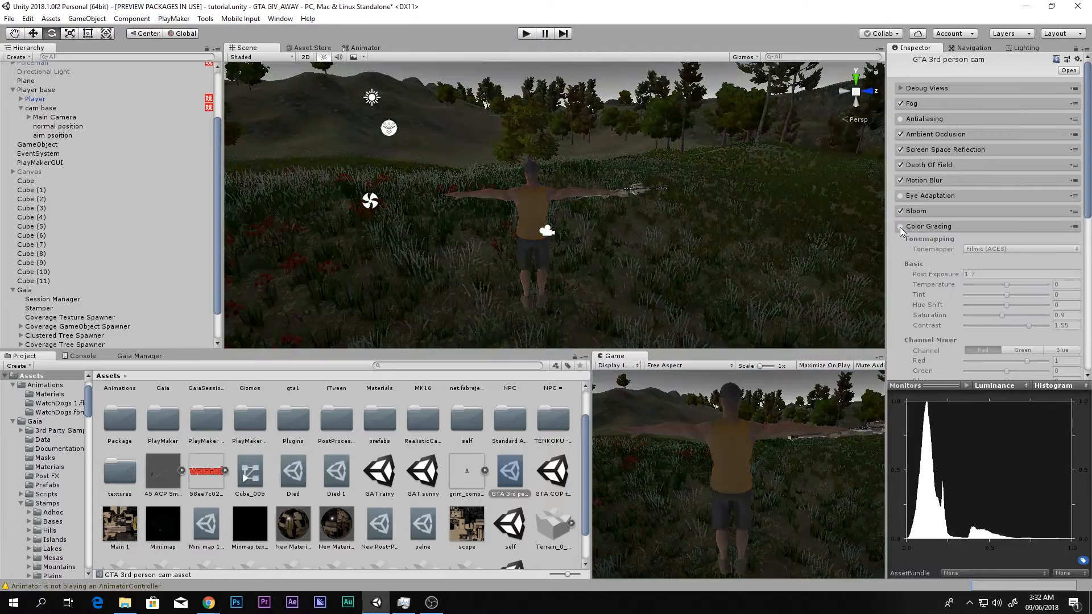
{"action": "left_click", "coordinate": [899, 227]}
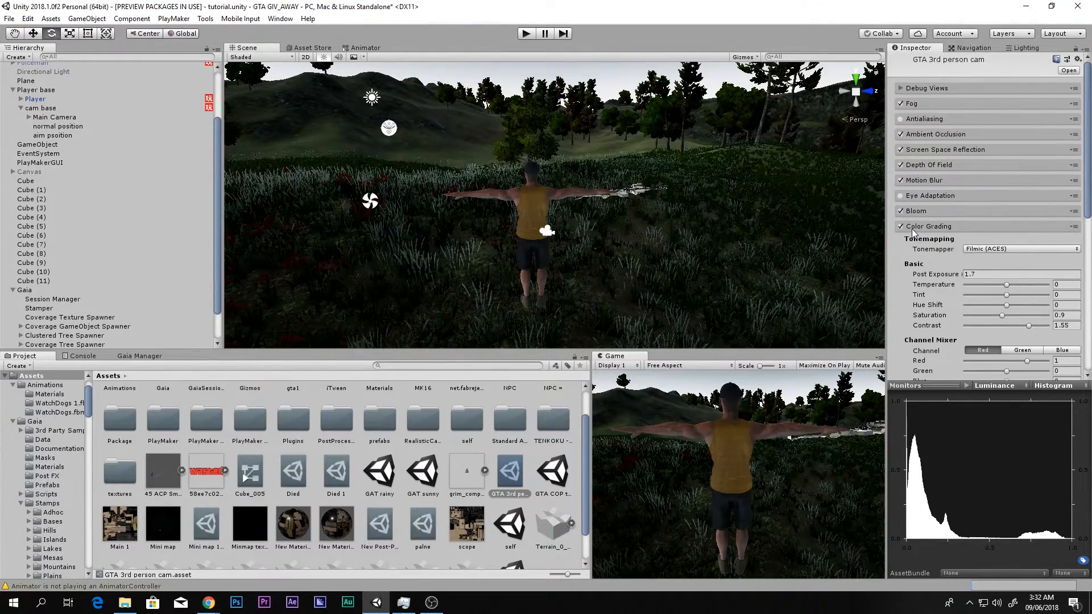
- Keep the Filmic (ACES) tonemapper and set the Color Grading saturation to 0.87 and contrast to 1.38
{"action": "left_click", "coordinate": [979, 249]}
{"action": "left_click", "coordinate": [970, 272]}
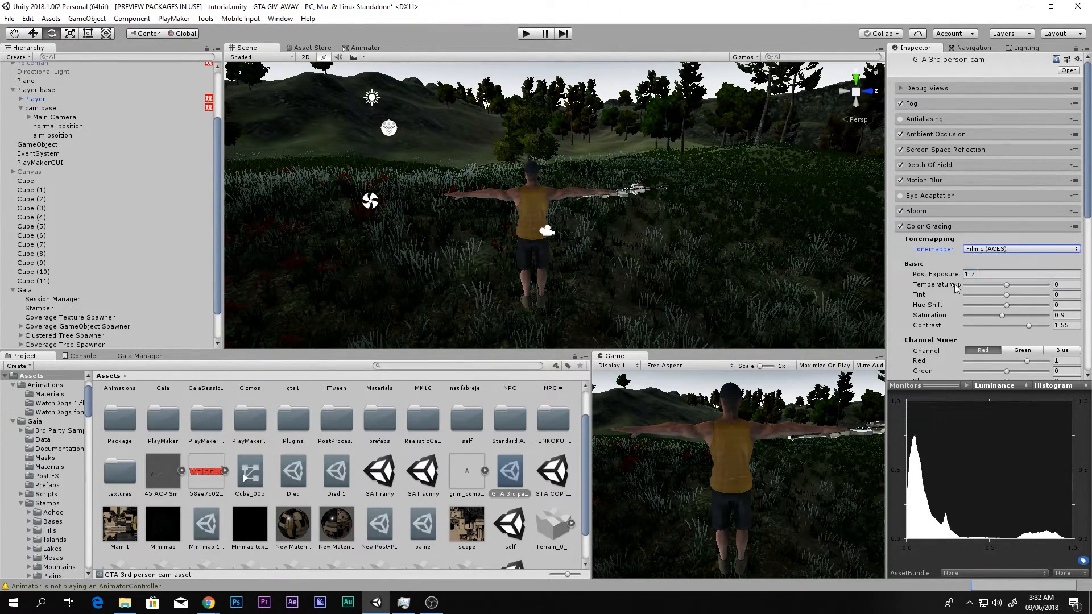
{"action": "scroll", "coordinate": [957, 287], "scroll_direction": "down", "scroll_amount": 3}
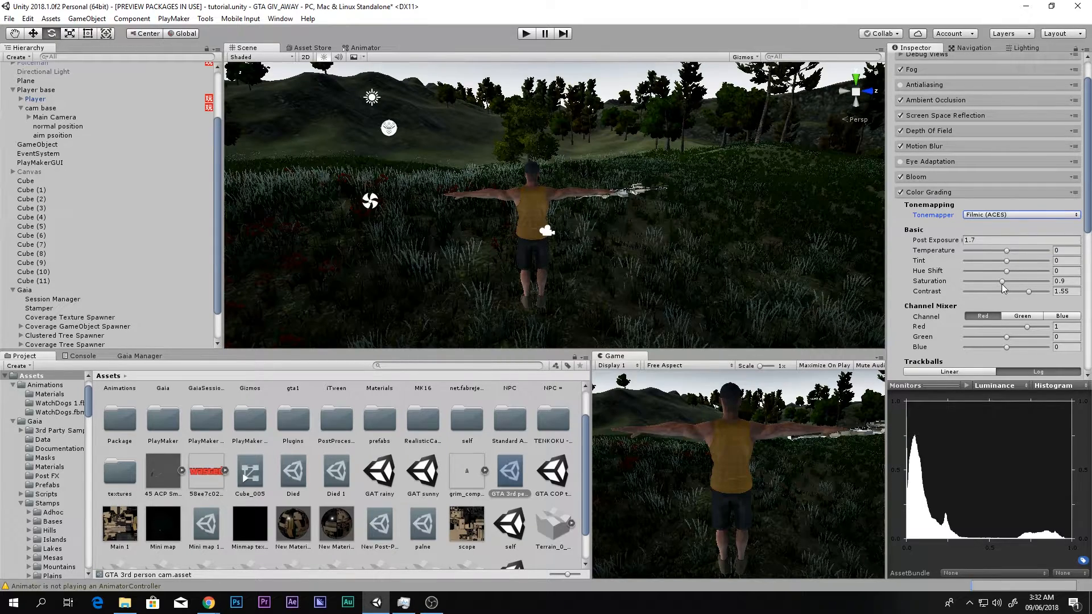
{"action": "mouse_move", "coordinate": [1007, 251]}
{"action": "left_mouse_down"}
{"action": "mouse_move", "coordinate": [987, 271]}
{"action": "mouse_move", "coordinate": [1005, 272]}
{"action": "left_mouse_up"}
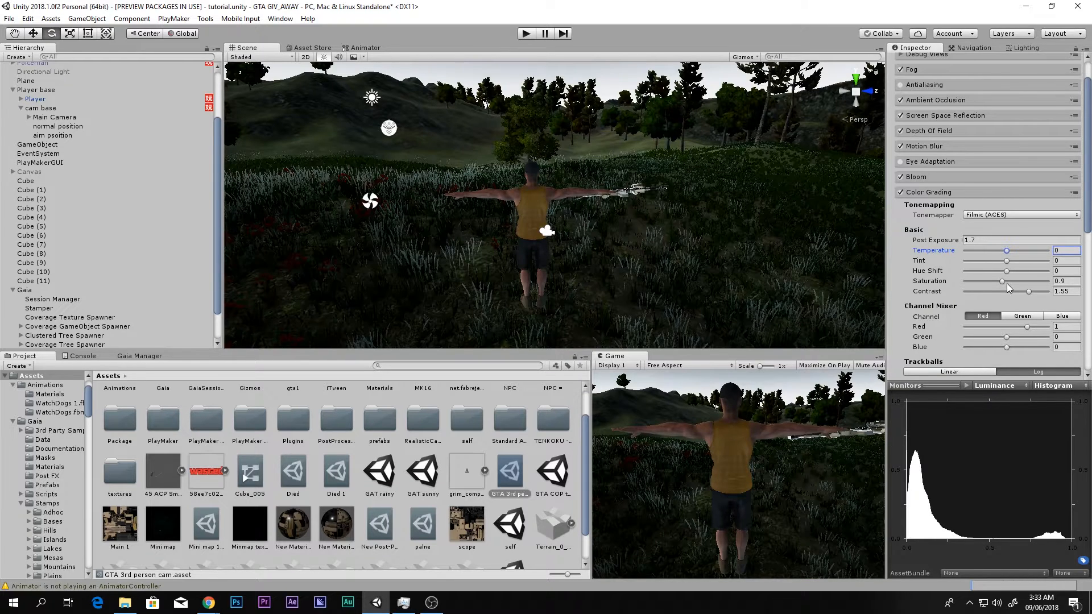
{"action": "left_click_drag", "start_coordinate": [1004, 284], "coordinate": [1023, 295]}
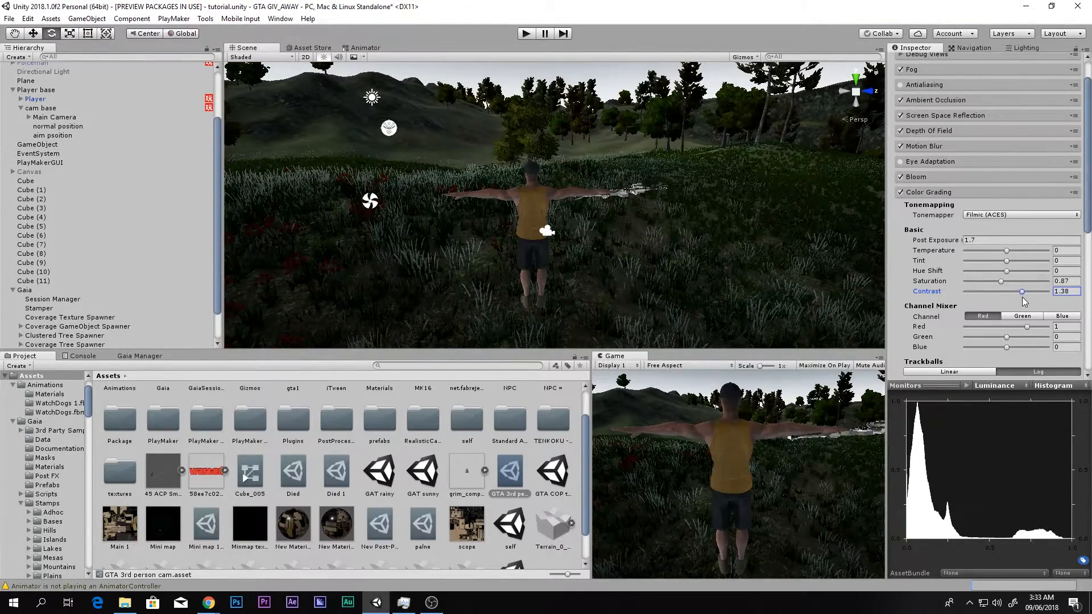
{"action": "scroll", "coordinate": [1005, 284], "scroll_direction": "down", "scroll_amount": 3}
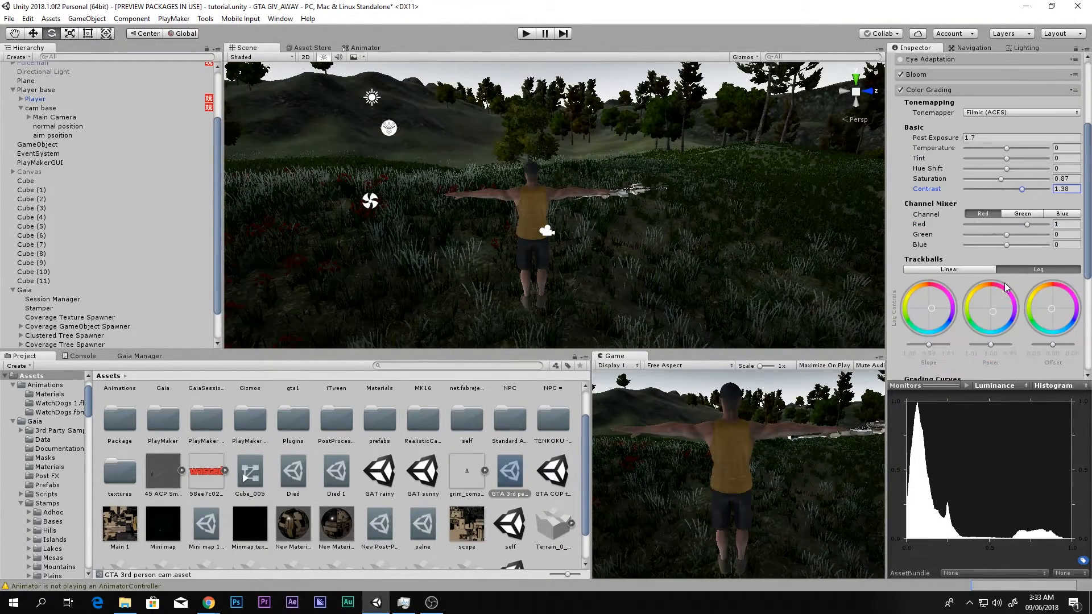
{"action": "mouse_move", "coordinate": [935, 313]}
{"action": "left_mouse_down"}
{"action": "mouse_move", "coordinate": [944, 309]}
{"action": "mouse_move", "coordinate": [935, 313]}
{"action": "left_mouse_up"}
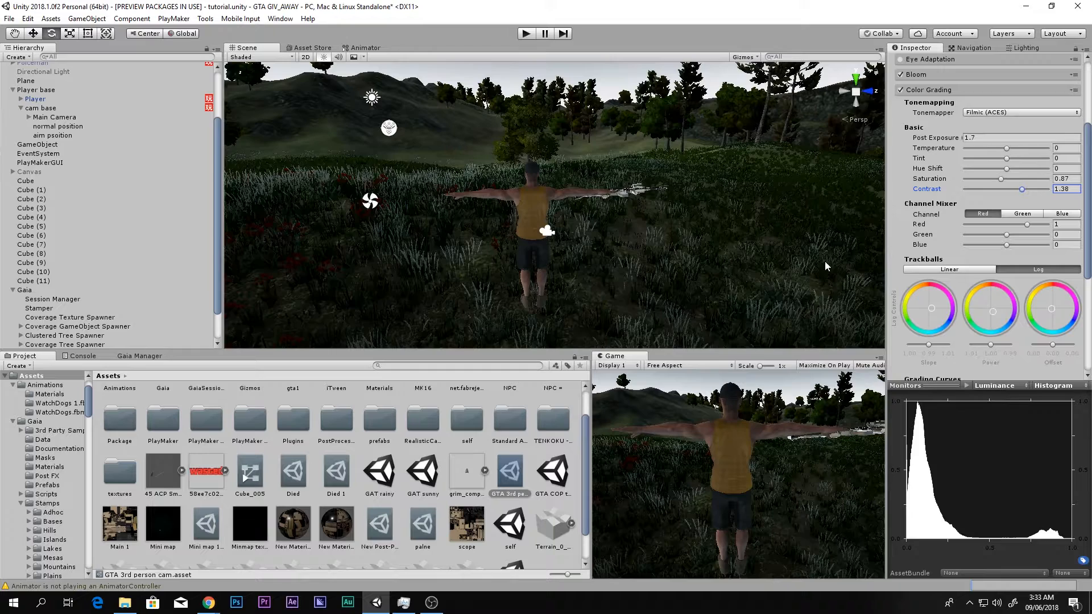
{"action": "left_click", "coordinate": [922, 91]}
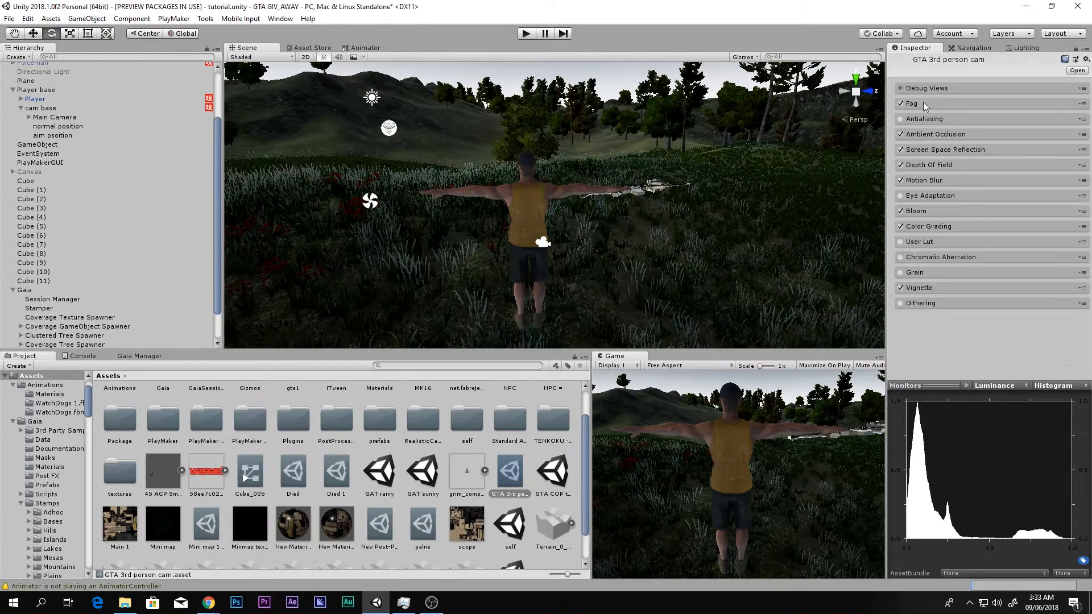
- Review the Vignette in the maximized Game view, try an intensity of 1, and undo that change
{"action": "left_click", "coordinate": [909, 292]}
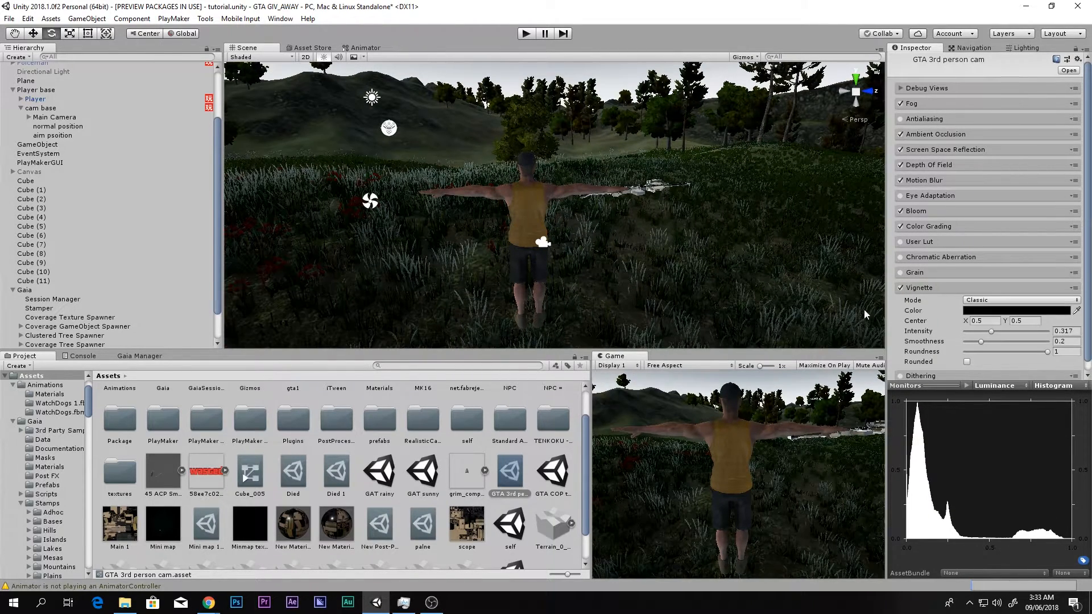
{"action": "key", "text": "shift+space"}
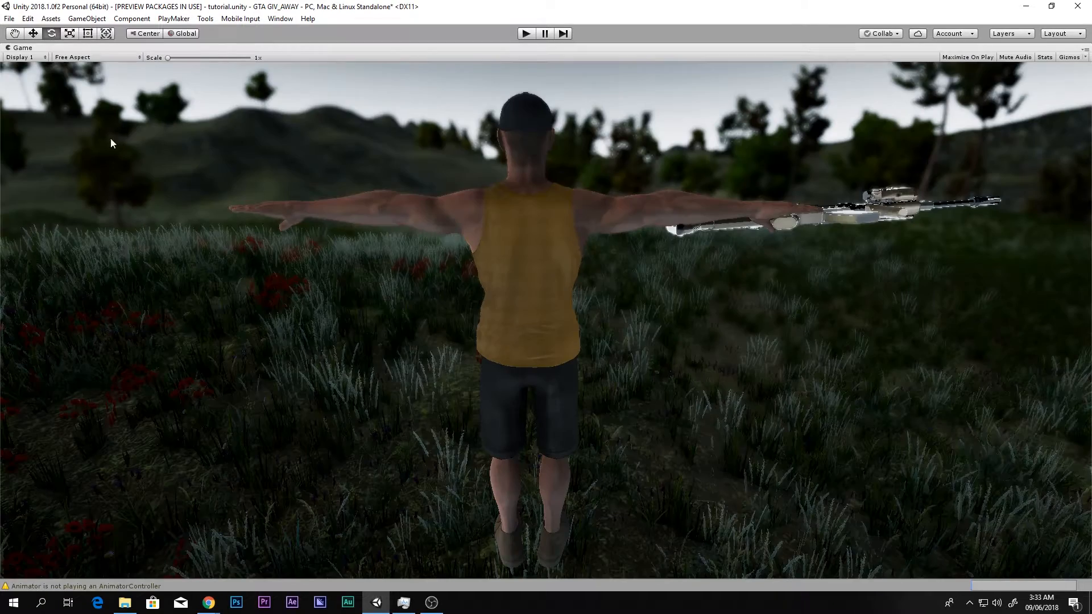
{"action": "key", "text": "shift+space"}
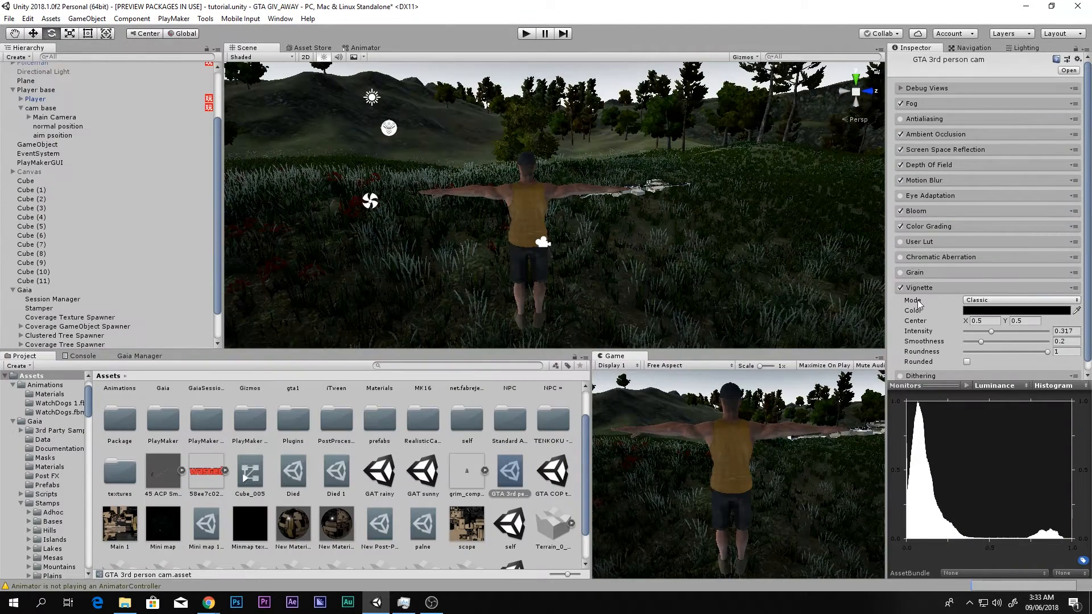
{"action": "scroll", "coordinate": [965, 310], "scroll_direction": "down", "scroll_amount": 1}
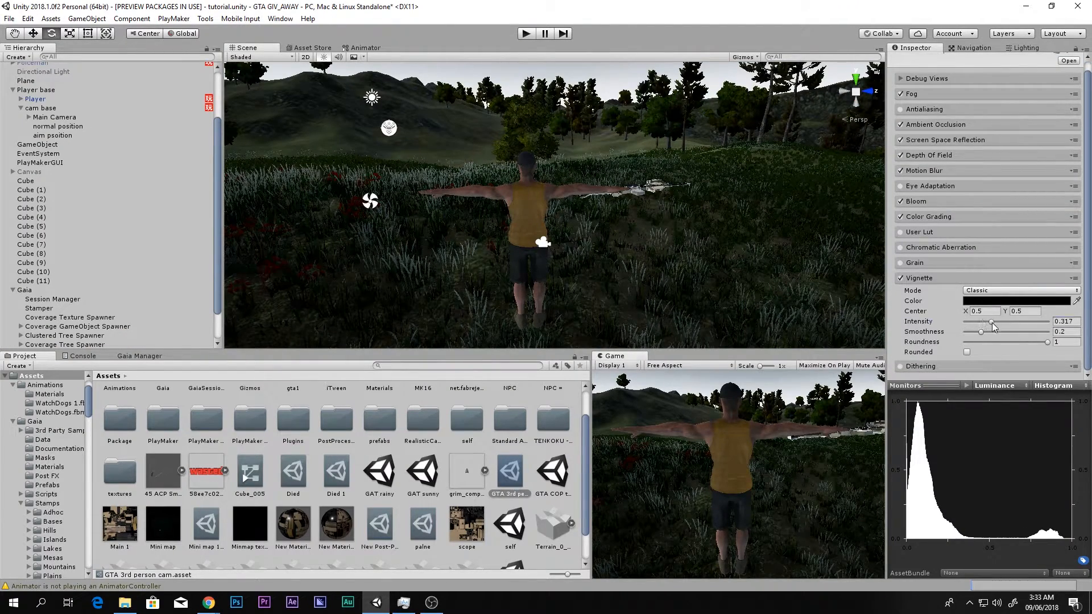
{"action": "left_click_drag", "start_coordinate": [991, 322], "coordinate": [1068, 326]}
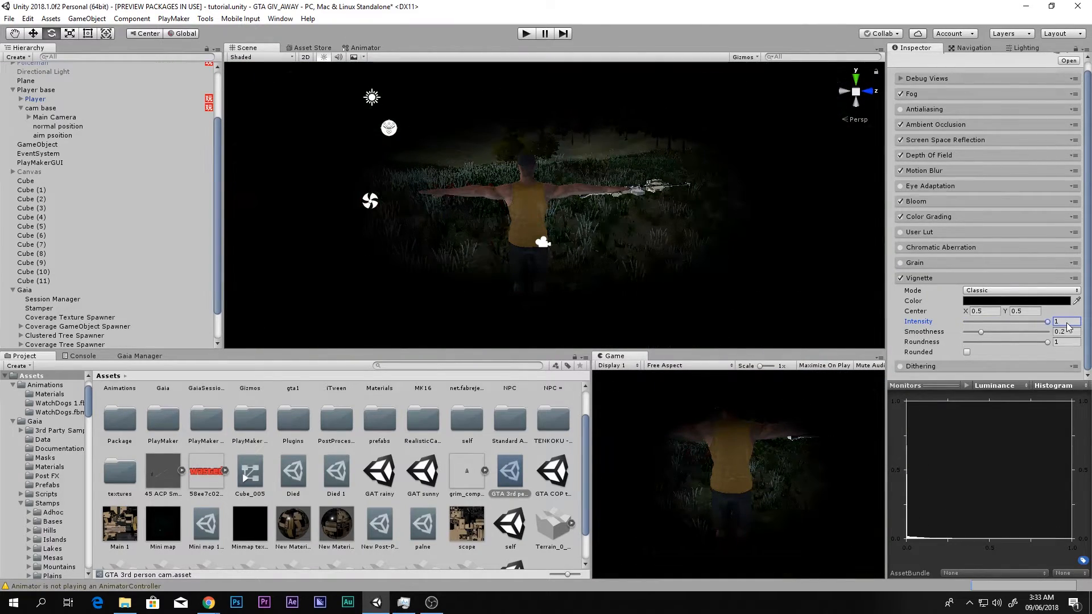
{"action": "key", "text": "ctrl+z"}
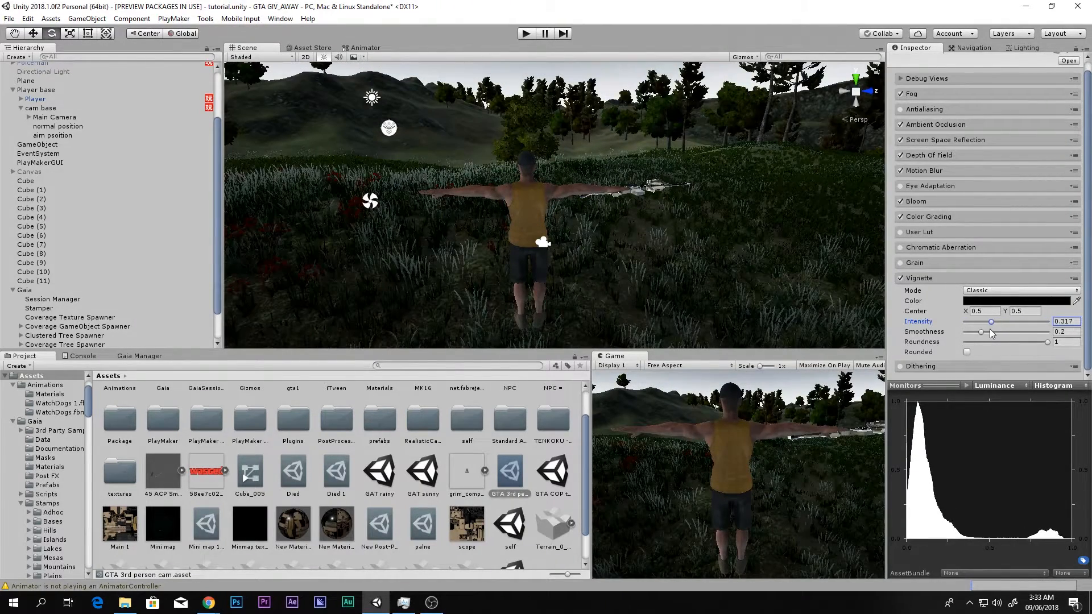
{"action": "left_click", "coordinate": [917, 278]}
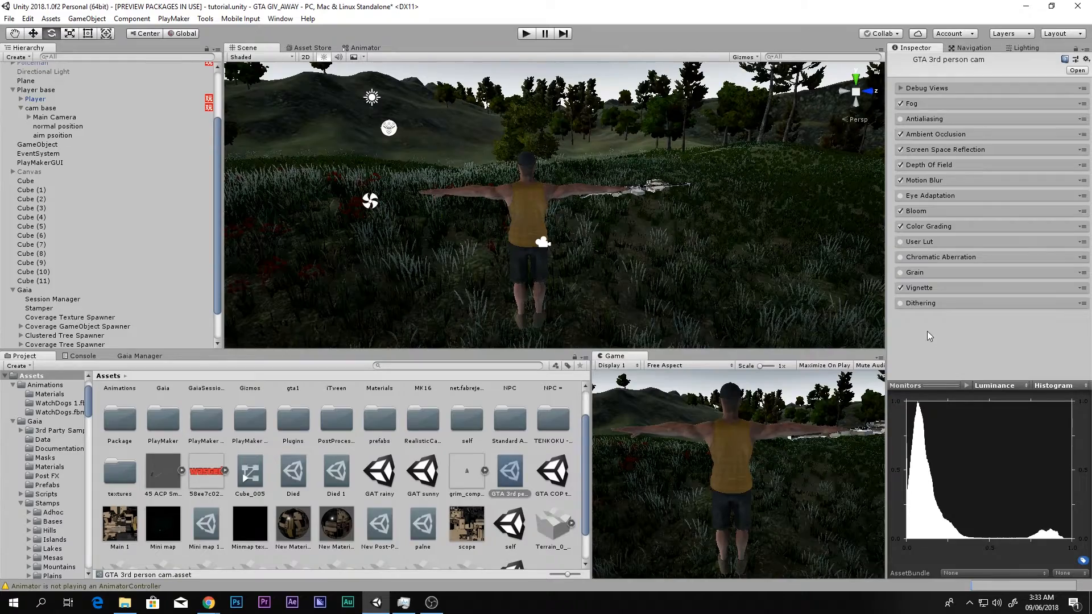
- Examine the overall post-processing result on the player and surrounding terrain in the Game and Scene views
{"action": "key", "text": "shift+space"}
{"action": "key", "text": "shift+space"}
{"action": "right_click_drag", "start_coordinate": [547, 225], "coordinate": [499, 261]}
{"action": "key", "text": "w"}
{"action": "key", "text": "s"}
{"action": "key", "text": "a"}
{"action": "key", "text": "d"}
{"action": "key", "text": "w"}
{"action": "key", "text": "s"}
{"action": "key", "text": "w"}
{"action": "key", "text": "s"}
{"action": "middle_click_drag", "start_coordinate": [562, 258], "coordinate": [565, 199]}
{"action": "right_click_drag", "start_coordinate": [565, 199], "coordinate": [571, 152]}
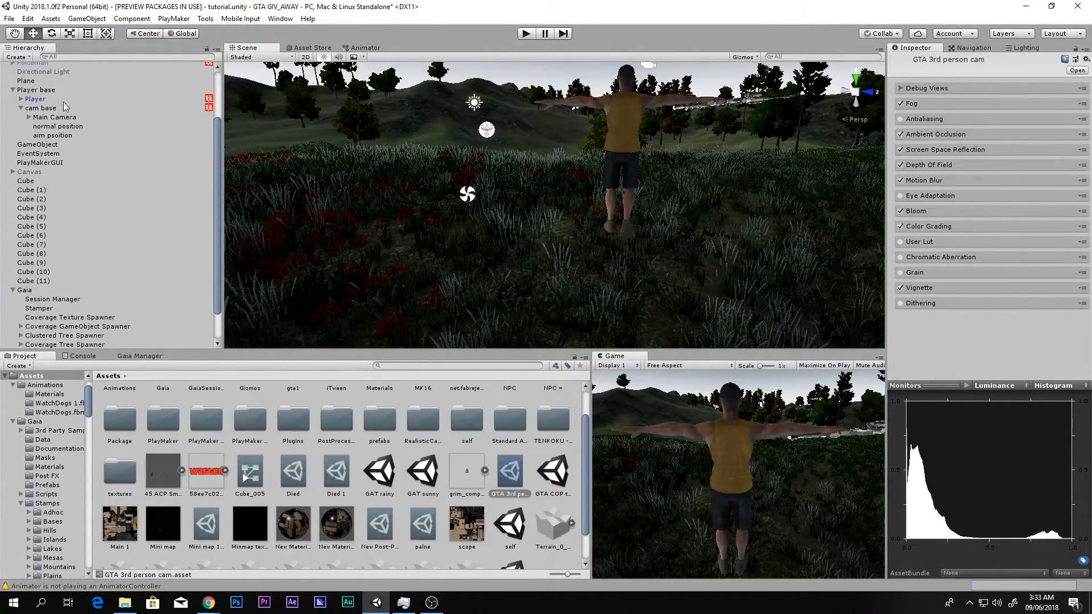
- Save the scene and show the installed Tanuki Digital Tenkoku options in Gaia Manager
{"action": "left_click", "coordinate": [9, 19]}
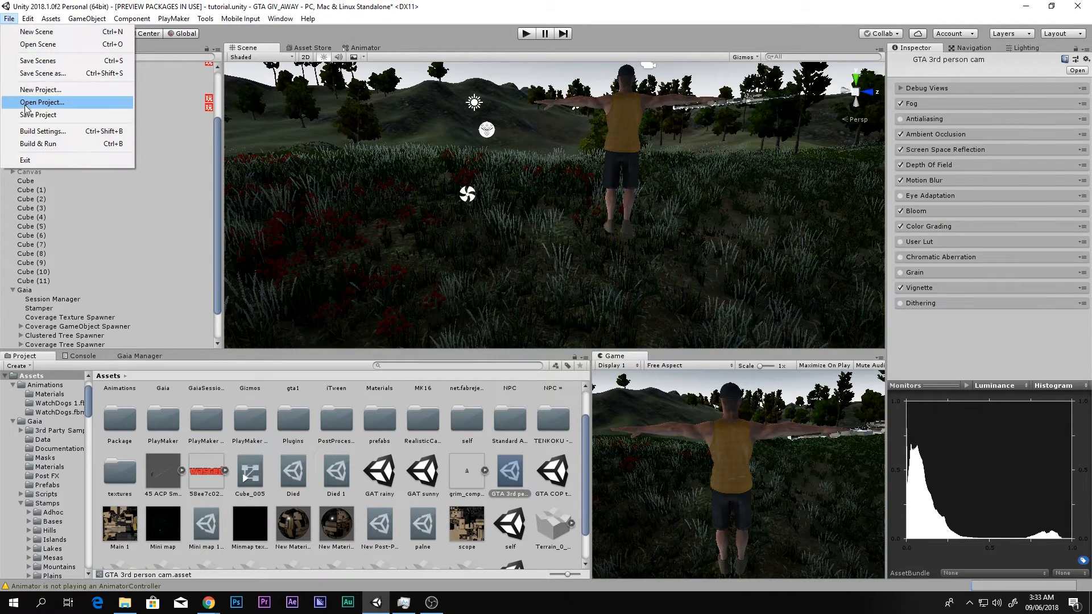
{"action": "left_click", "coordinate": [44, 62]}
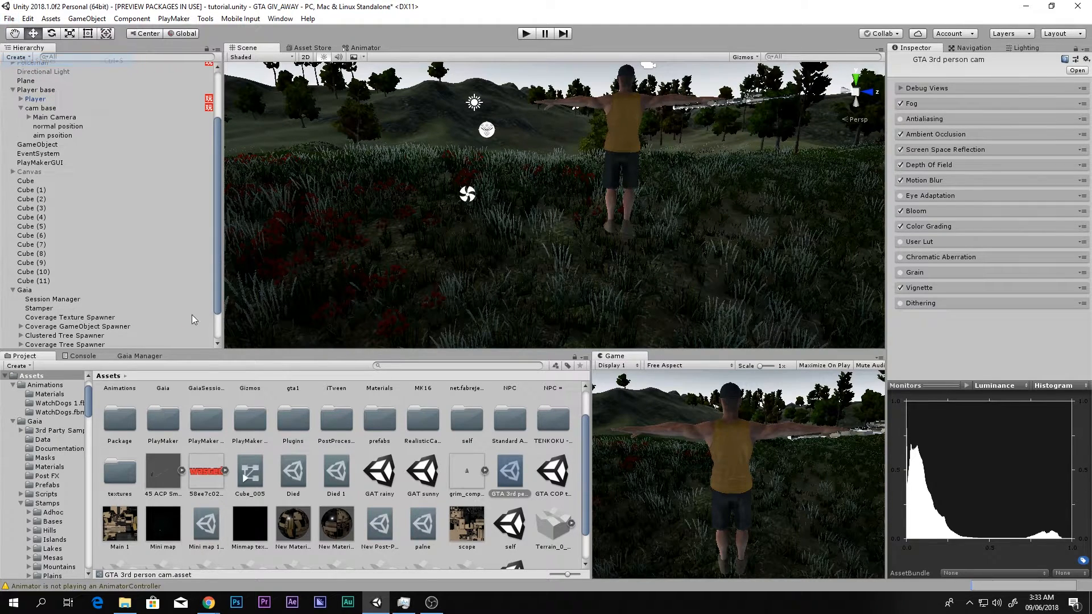
{"action": "left_click", "coordinate": [137, 357]}
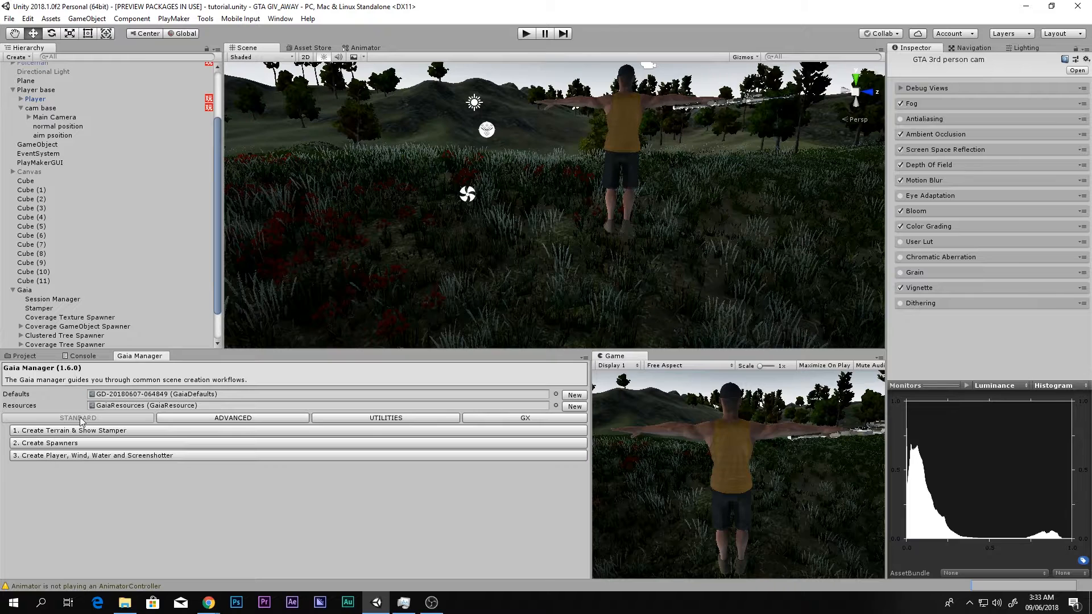
{"action": "left_click", "coordinate": [537, 422]}
{"action": "left_click", "coordinate": [22, 453]}
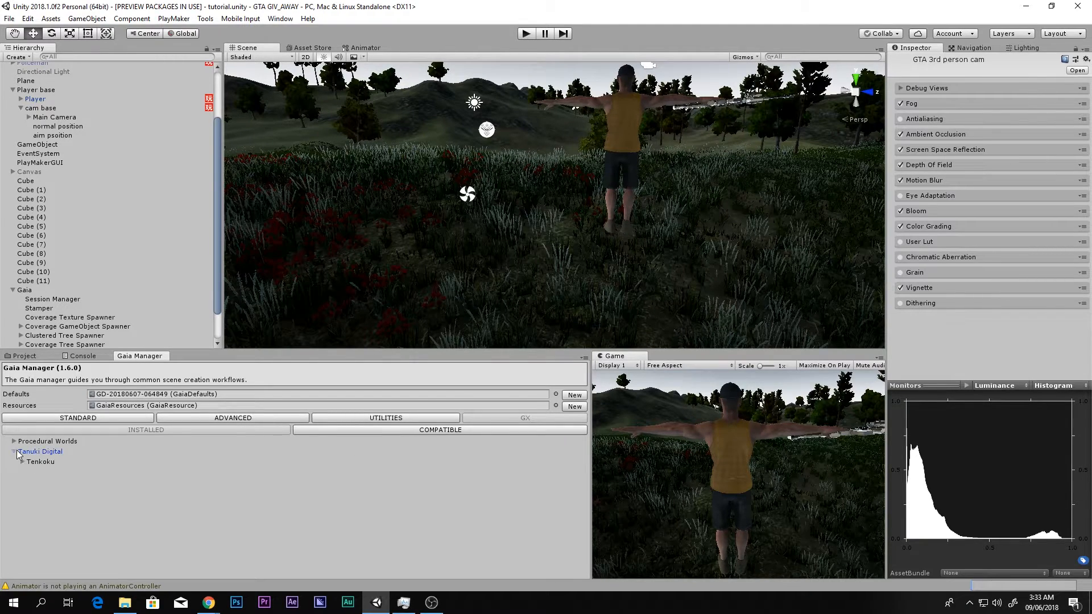
{"action": "left_click", "coordinate": [23, 462]}
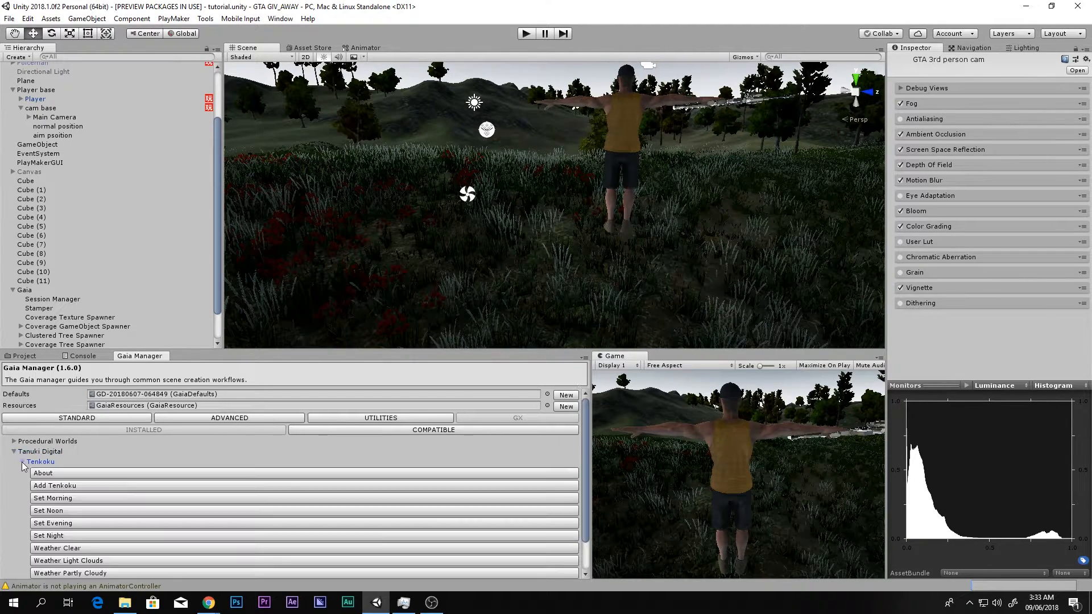
- Try Tenkoku's noon, evening and morning time-of-day presets on the scene
{"action": "left_click", "coordinate": [59, 510]}
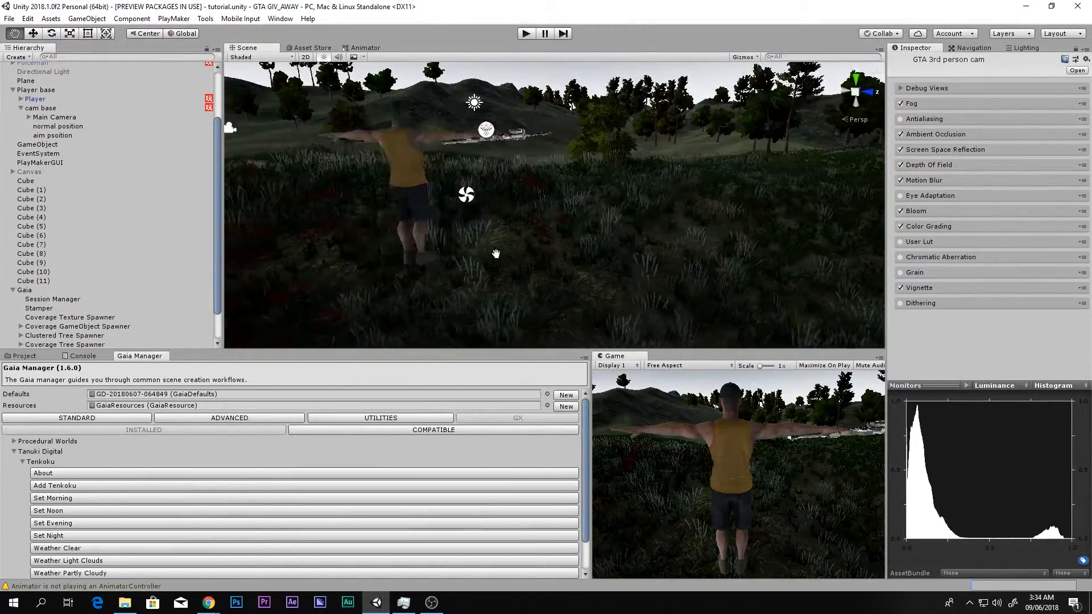
{"action": "middle_click_drag", "start_coordinate": [512, 261], "coordinate": [507, 238]}
{"action": "left_click", "coordinate": [134, 524]}
{"action": "middle_click_drag", "start_coordinate": [459, 213], "coordinate": [460, 263]}
{"action": "left_click", "coordinate": [48, 500]}
{"action": "mouse_move", "coordinate": [532, 270]}
{"action": "middle_mouse_down"}
{"action": "mouse_move", "coordinate": [456, 271]}
{"action": "mouse_move", "coordinate": [529, 251]}
{"action": "middle_mouse_up"}
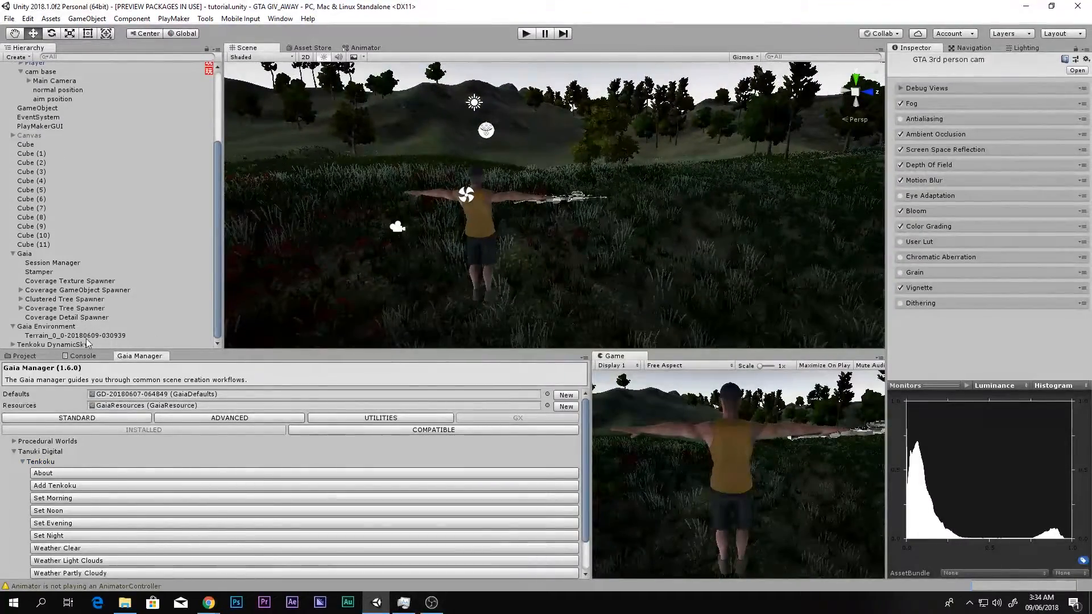
- Delete the existing Tenkoku DynamicSky object and add a fresh Tenkoku sky through Gaia Manager
{"action": "left_click", "coordinate": [36, 345]}
{"action": "key", "text": "Delete"}
{"action": "left_click", "coordinate": [53, 485]}
{"action": "right_click_drag", "start_coordinate": [597, 249], "coordinate": [239, 273]}
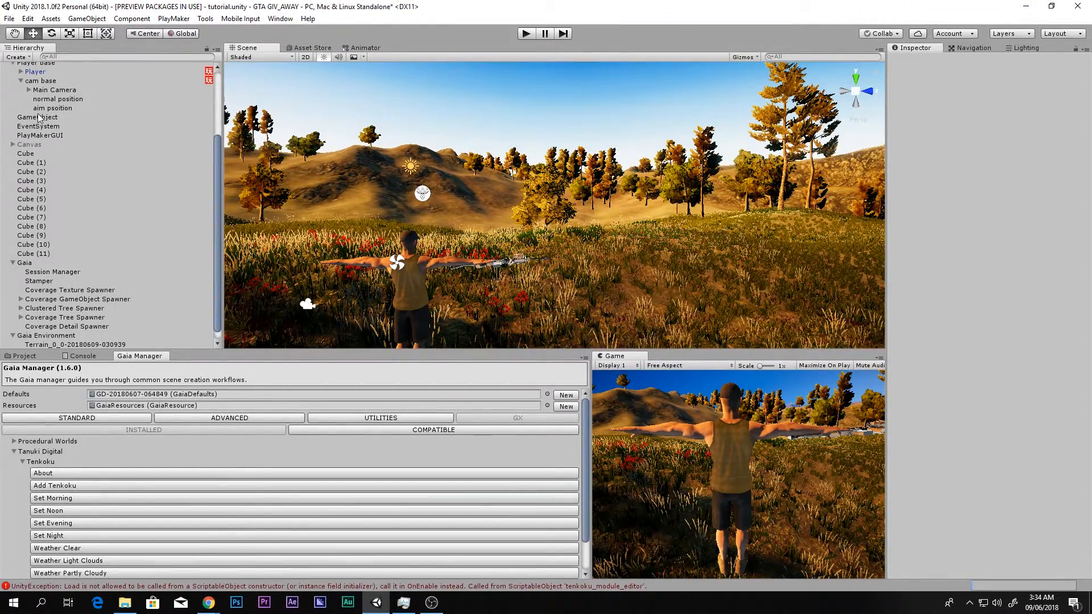
- Disable the Tenkoku Sky Fog script on the Main Camera and check the effect on the surrounding terrain
{"action": "left_click", "coordinate": [54, 91]}
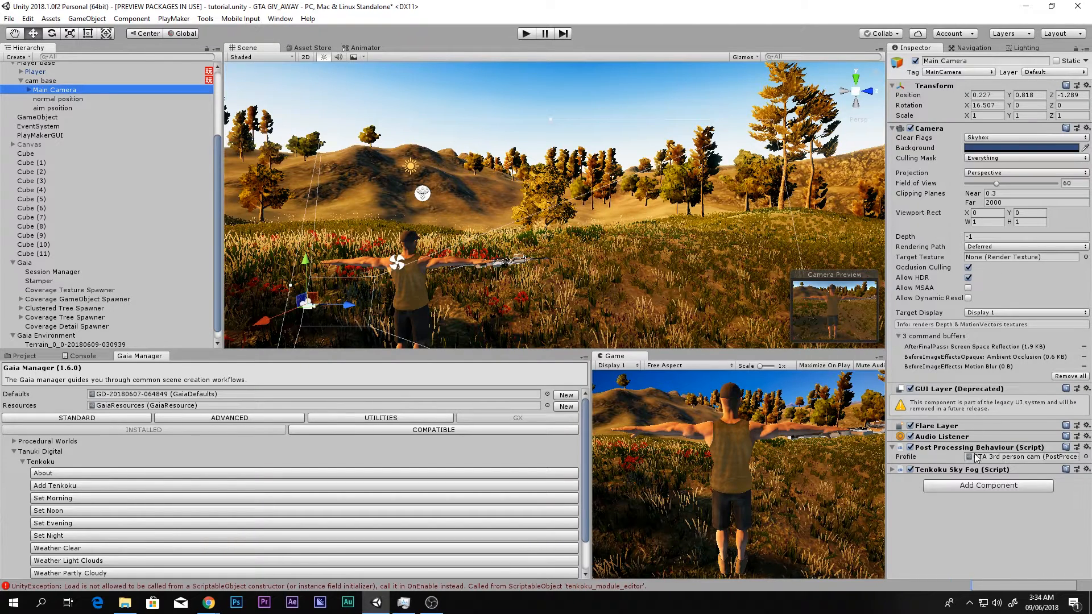
{"action": "left_click", "coordinate": [911, 470]}
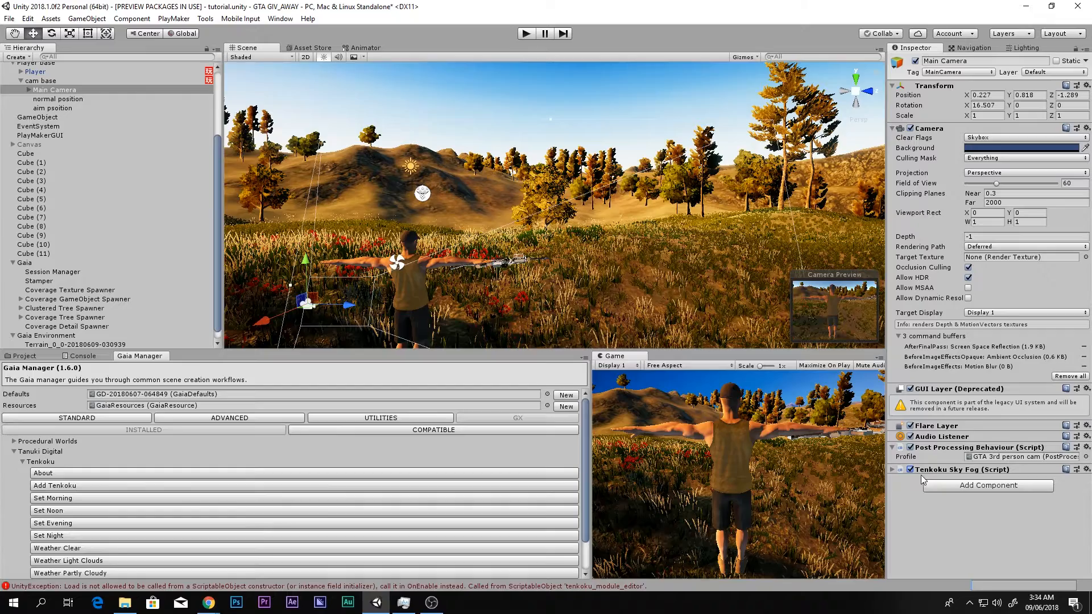
{"action": "left_click", "coordinate": [910, 469]}
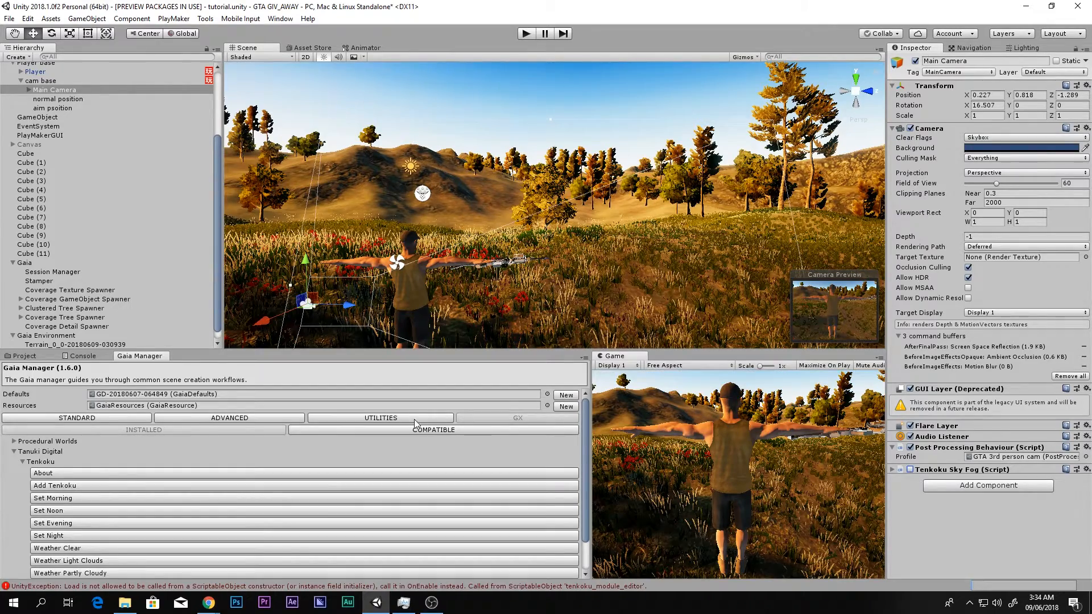
{"action": "mouse_move", "coordinate": [469, 217]}
{"action": "right_mouse_down"}
{"action": "mouse_move", "coordinate": [454, 50]}
{"action": "mouse_move", "coordinate": [483, 171]}
{"action": "mouse_move", "coordinate": [512, 216]}
{"action": "mouse_move", "coordinate": [466, 211]}
{"action": "right_mouse_up"}
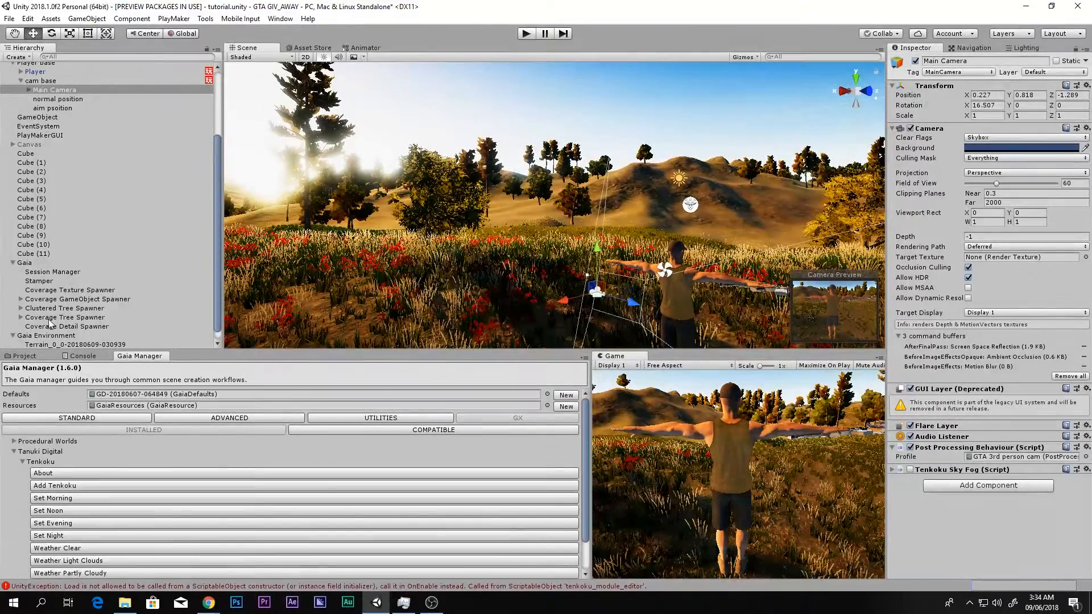
- Try other time and position slider values on the Tenkoku DynamicSky object, and undo the changes
{"action": "scroll", "coordinate": [41, 340], "scroll_direction": "down", "scroll_amount": 1}
{"action": "left_click", "coordinate": [31, 344]}
{"action": "mouse_move", "coordinate": [987, 243]}
{"action": "left_mouse_down"}
{"action": "mouse_move", "coordinate": [1039, 244]}
{"action": "mouse_move", "coordinate": [955, 250]}
{"action": "mouse_move", "coordinate": [1016, 251]}
{"action": "mouse_move", "coordinate": [983, 260]}
{"action": "left_mouse_up"}
{"action": "mouse_move", "coordinate": [1020, 301]}
{"action": "left_mouse_down"}
{"action": "mouse_move", "coordinate": [957, 308]}
{"action": "mouse_move", "coordinate": [1022, 316]}
{"action": "left_mouse_up"}
{"action": "key", "text": "ctrl+z"}
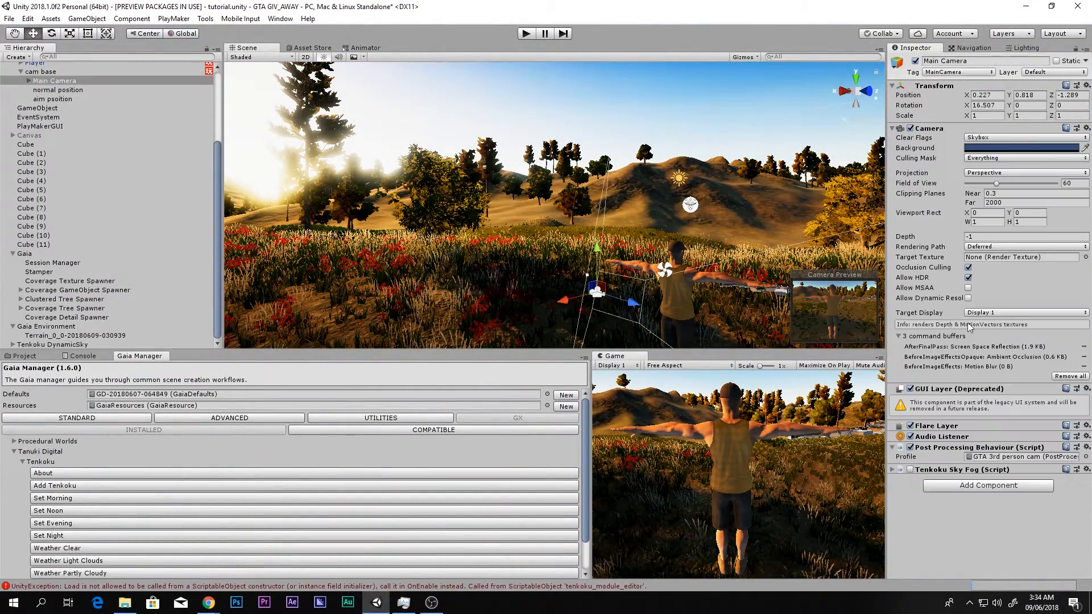
- Set the Tenkoku DynamicSky's latitude to 50 and its longitude to 65
{"action": "left_click", "coordinate": [50, 345]}
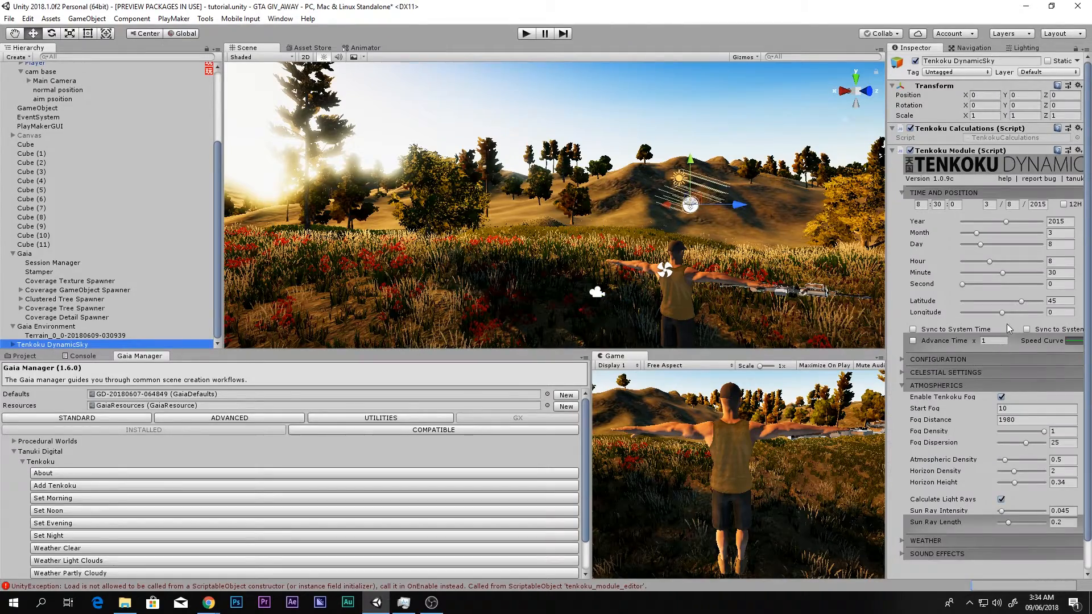
{"action": "mouse_move", "coordinate": [1007, 312]}
{"action": "left_mouse_down"}
{"action": "mouse_move", "coordinate": [985, 318]}
{"action": "mouse_move", "coordinate": [1045, 316]}
{"action": "mouse_move", "coordinate": [953, 325]}
{"action": "mouse_move", "coordinate": [1019, 332]}
{"action": "mouse_move", "coordinate": [997, 330]}
{"action": "mouse_move", "coordinate": [1015, 329]}
{"action": "mouse_move", "coordinate": [1004, 301]}
{"action": "mouse_move", "coordinate": [989, 302]}
{"action": "mouse_move", "coordinate": [1035, 303]}
{"action": "mouse_move", "coordinate": [1022, 304]}
{"action": "left_mouse_up"}
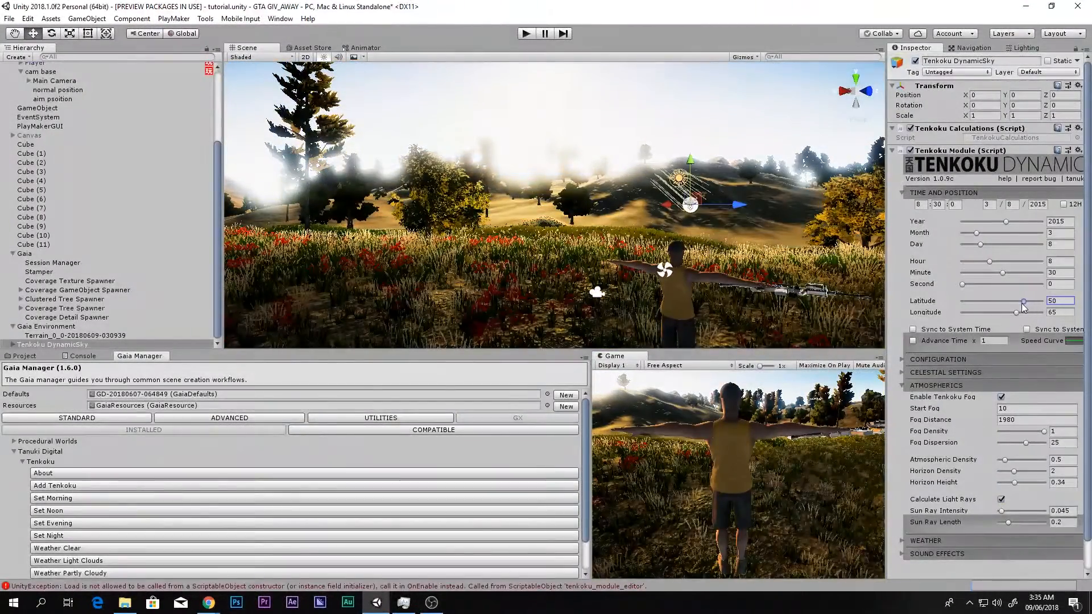
{"action": "left_click", "coordinate": [55, 81]}
{"action": "left_click", "coordinate": [50, 345]}
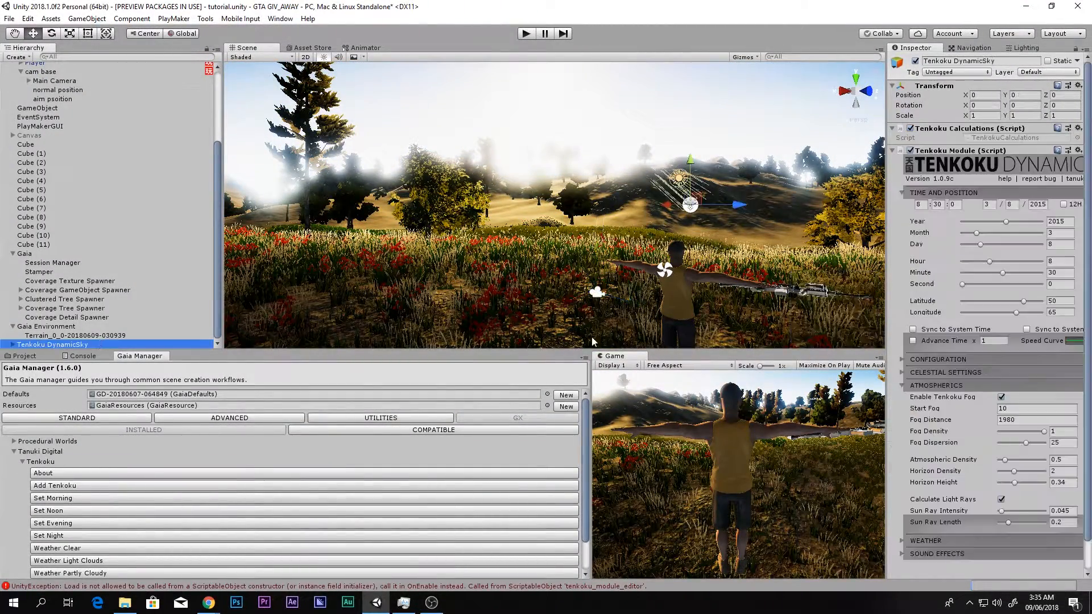
- Collapse the sky's atmospherics settings and set its date to year 9209, month 5, day 9
{"action": "scroll", "coordinate": [990, 340], "scroll_direction": "down", "scroll_amount": 2}
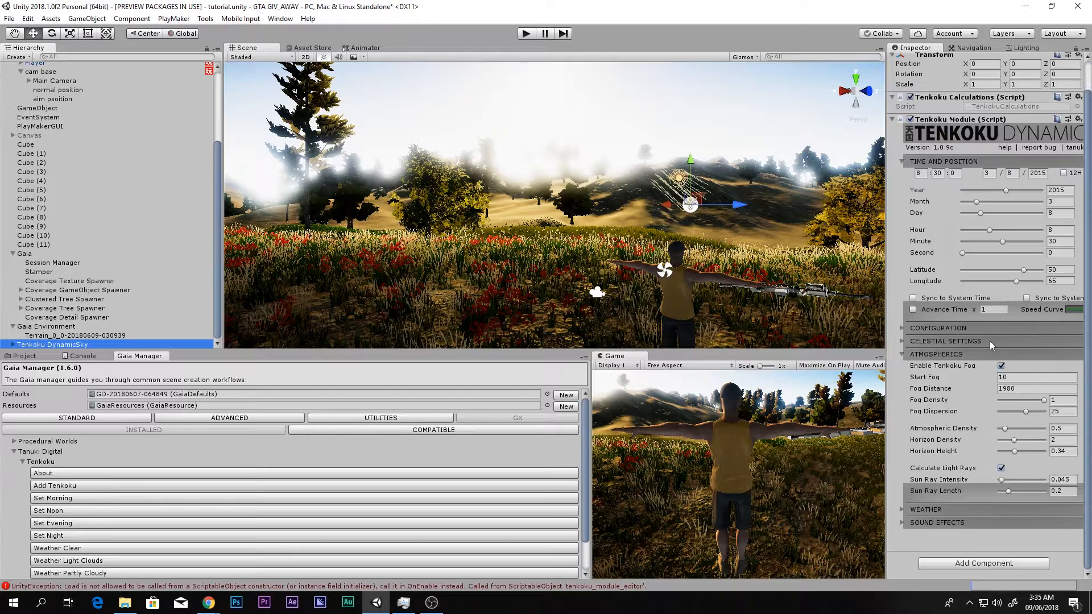
{"action": "left_click", "coordinate": [928, 353]}
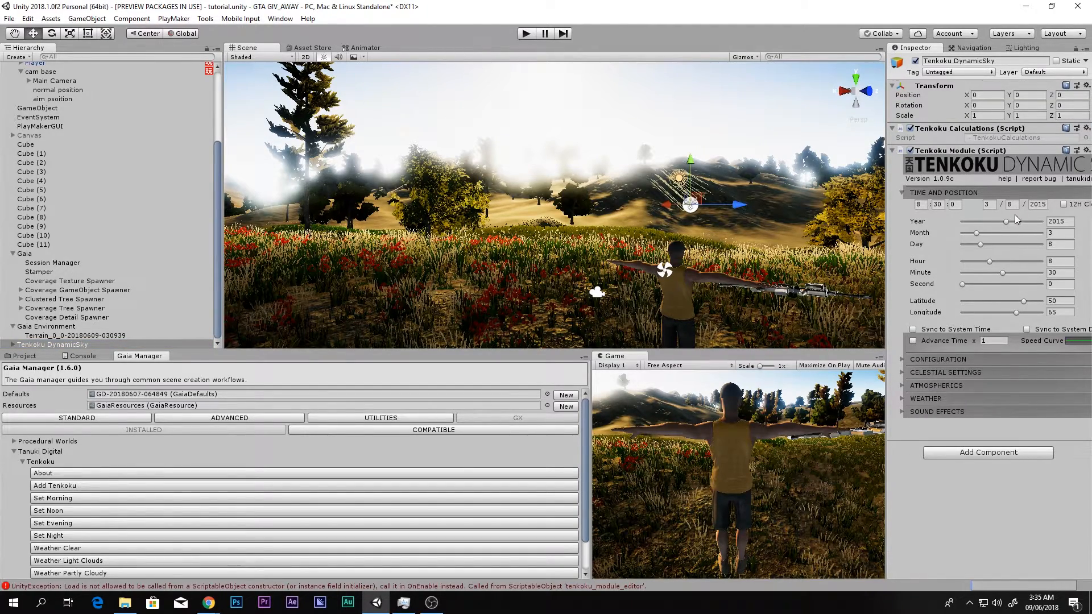
{"action": "left_click_drag", "start_coordinate": [1006, 223], "coordinate": [986, 247]}
{"action": "right_click_drag", "start_coordinate": [680, 336], "coordinate": [703, 324]}
- Playtest the scene in a maximized Game view, moving the player forward, and stop play mode
{"action": "key", "text": "shift+space"}
{"action": "left_click", "coordinate": [527, 34]}
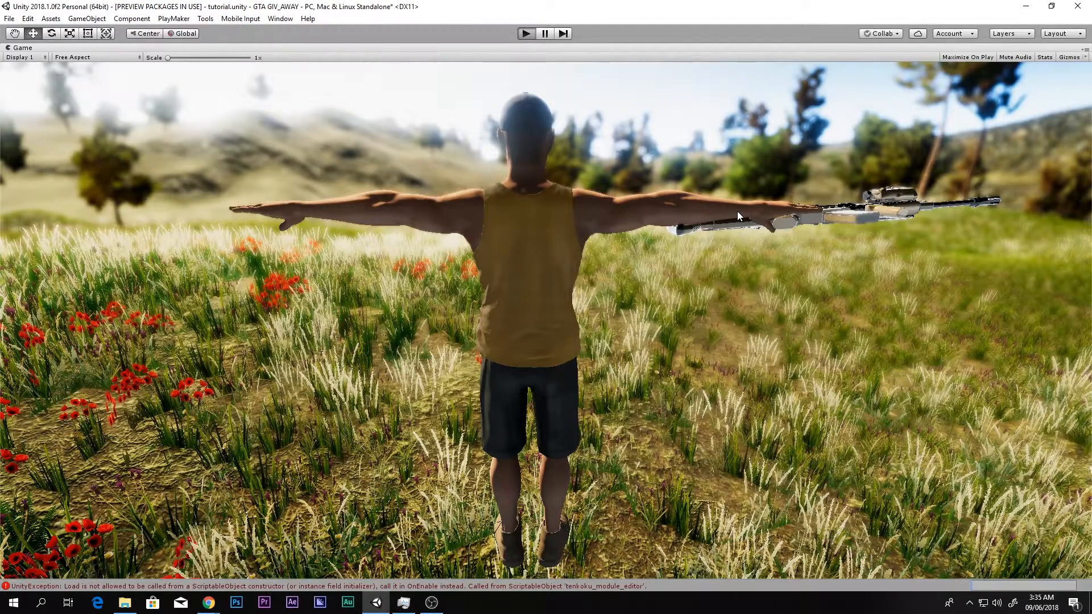
{"action": "key", "text": "w"}
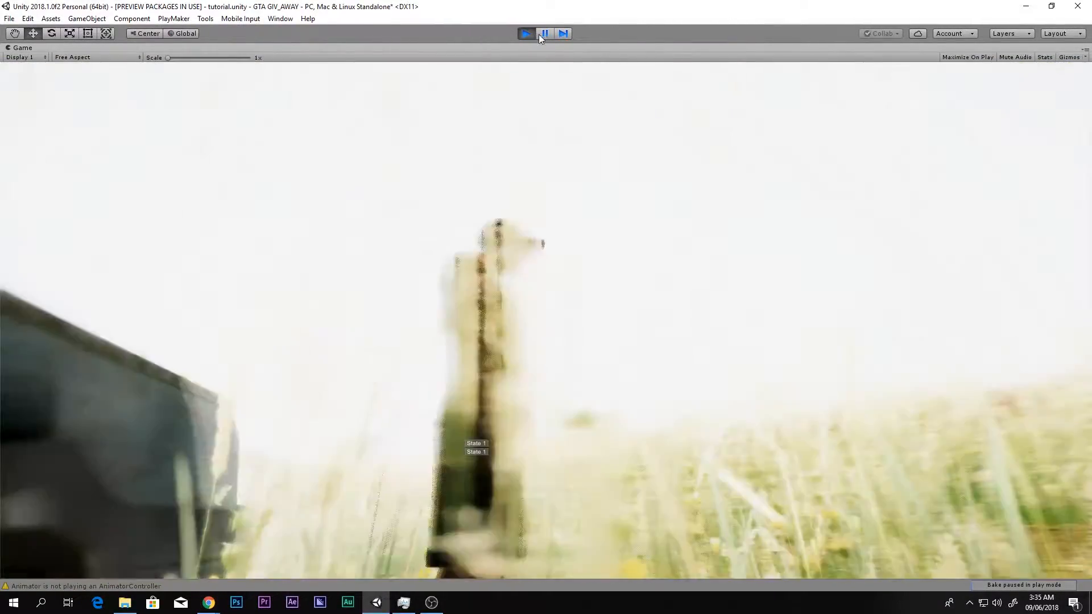
{"action": "left_click", "coordinate": [526, 33]}
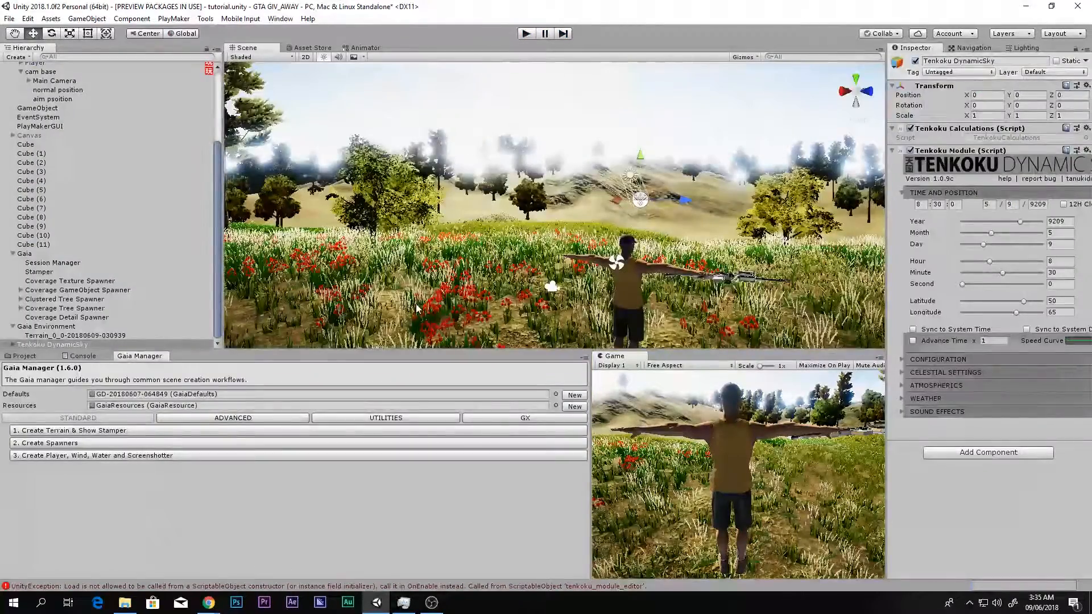
- Open the GAT sunny scene from the project's assets, saving the changes made to the tutorial scene
{"action": "left_click", "coordinate": [26, 356]}
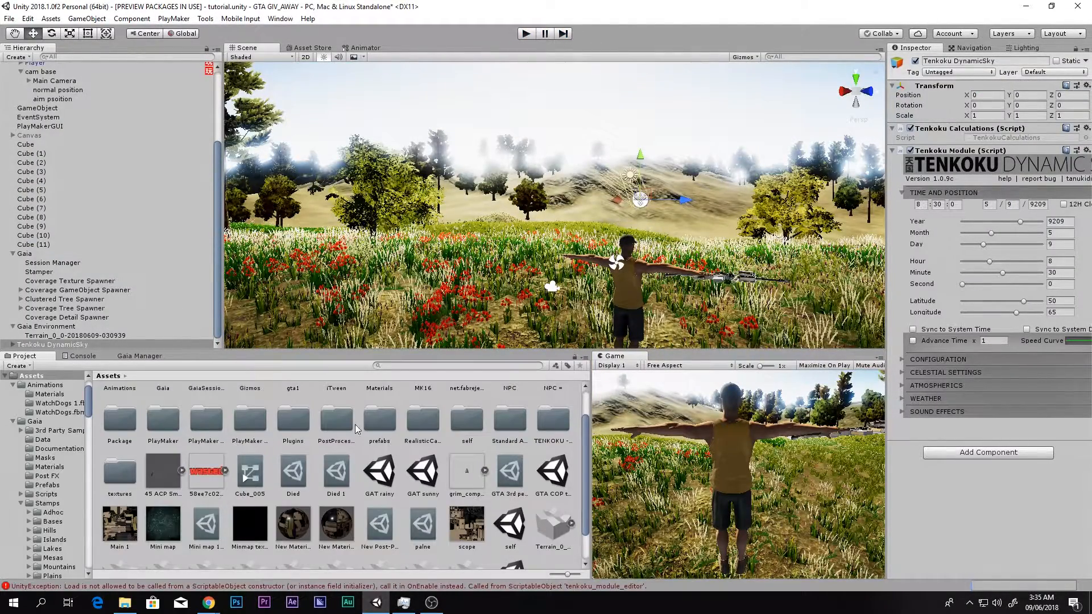
{"action": "double_click", "coordinate": [419, 467]}
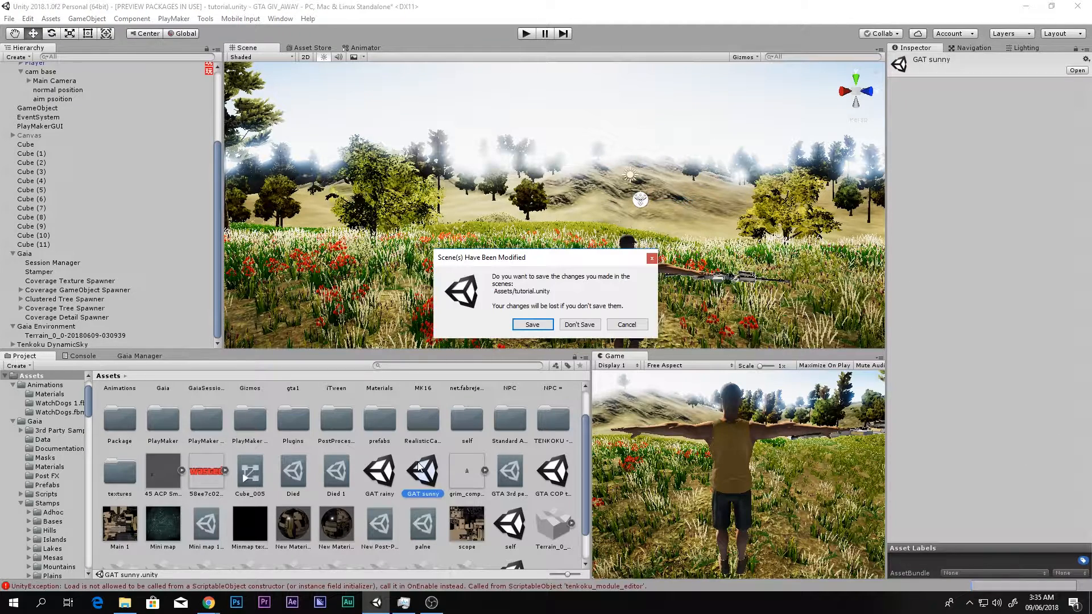
{"action": "left_click", "coordinate": [531, 329]}
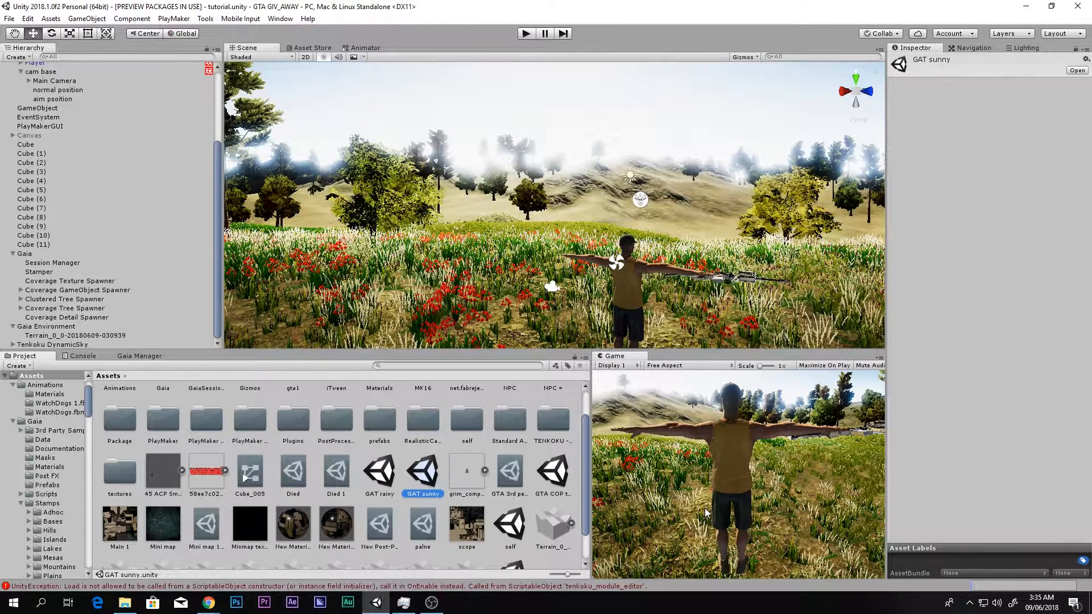